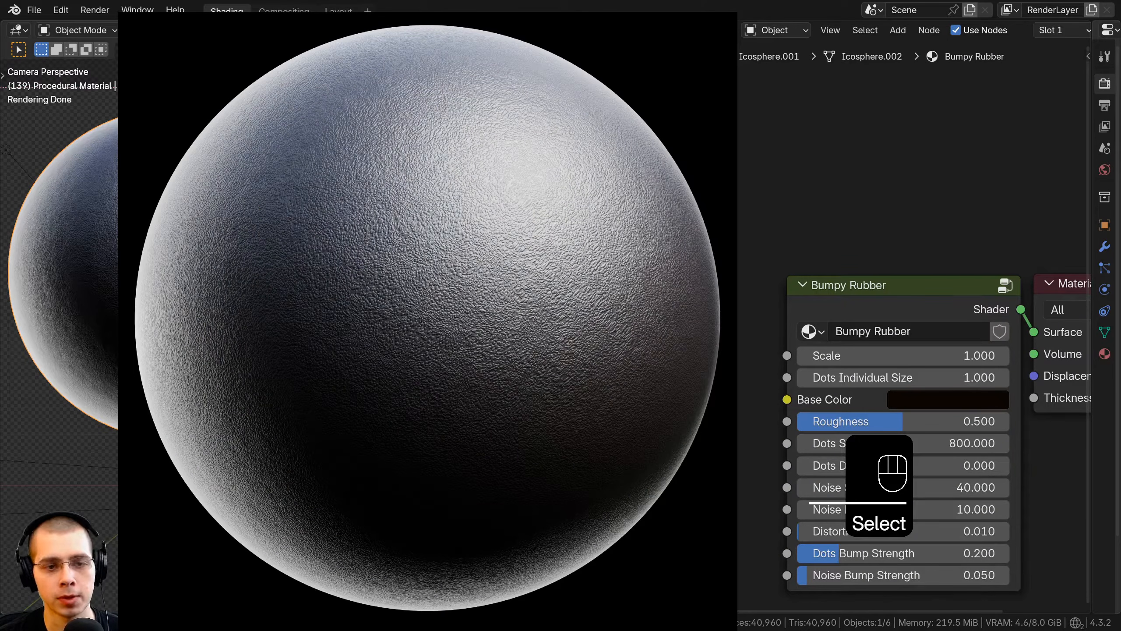
Step: Select the smooth rubber sphere to view its material's shader nodes
left_click(504, 265)
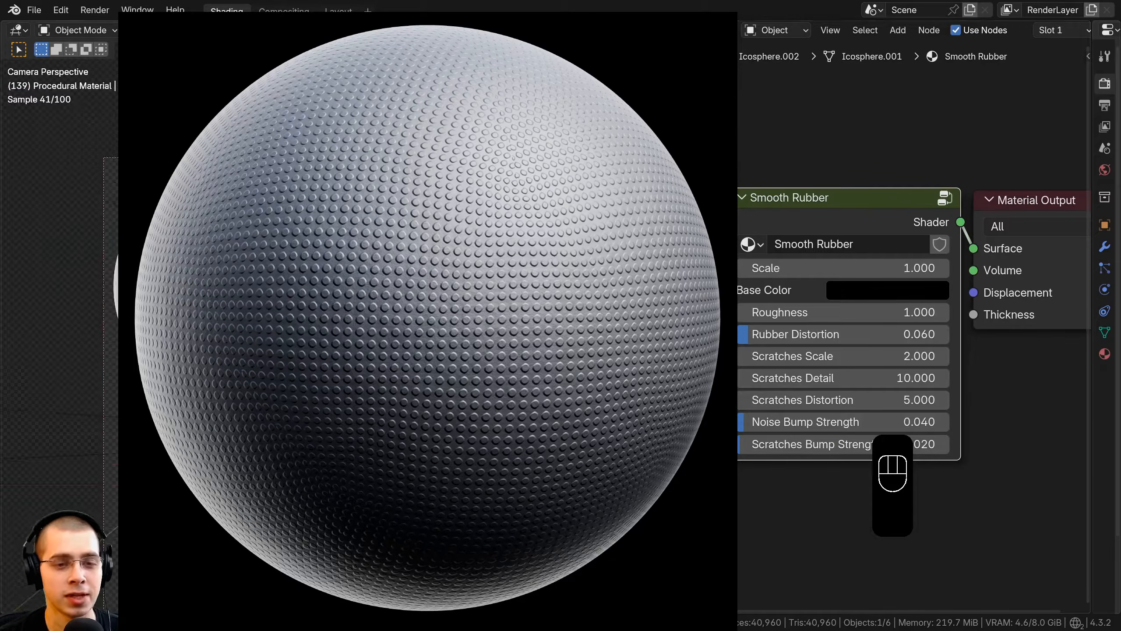
scroll(488, 439, "up", 2)
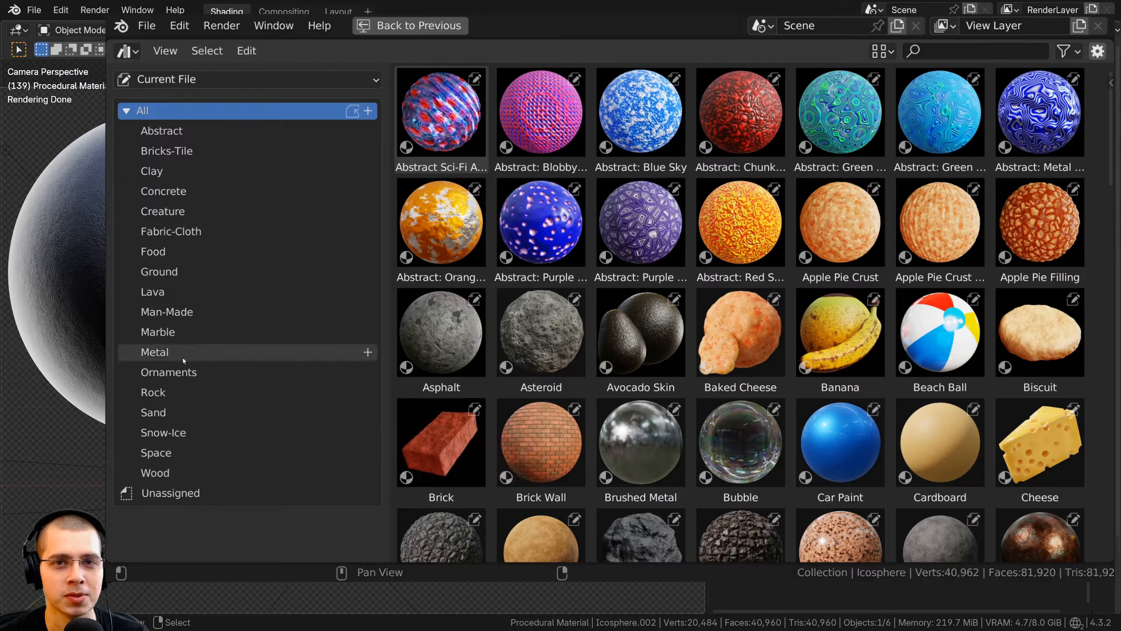
Step: Browse the material asset library by category, including Rock, Lava, Space, Ground, Abstract, Food, Wood and Ornaments
left_click(180, 392)
left_click(170, 297)
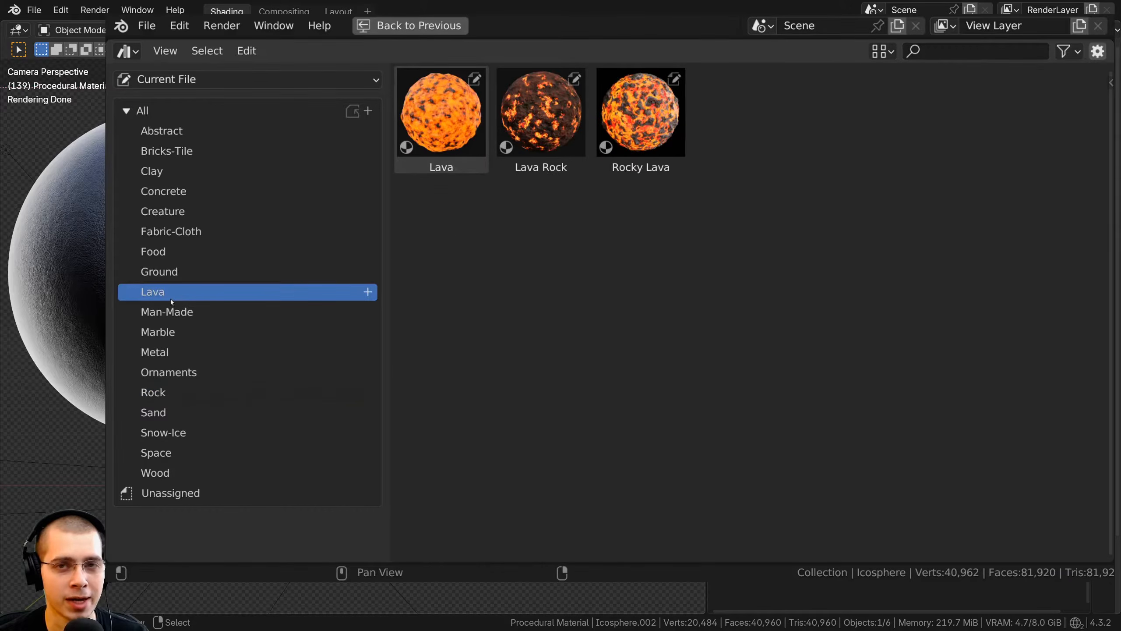
left_click(174, 458)
left_click(176, 271)
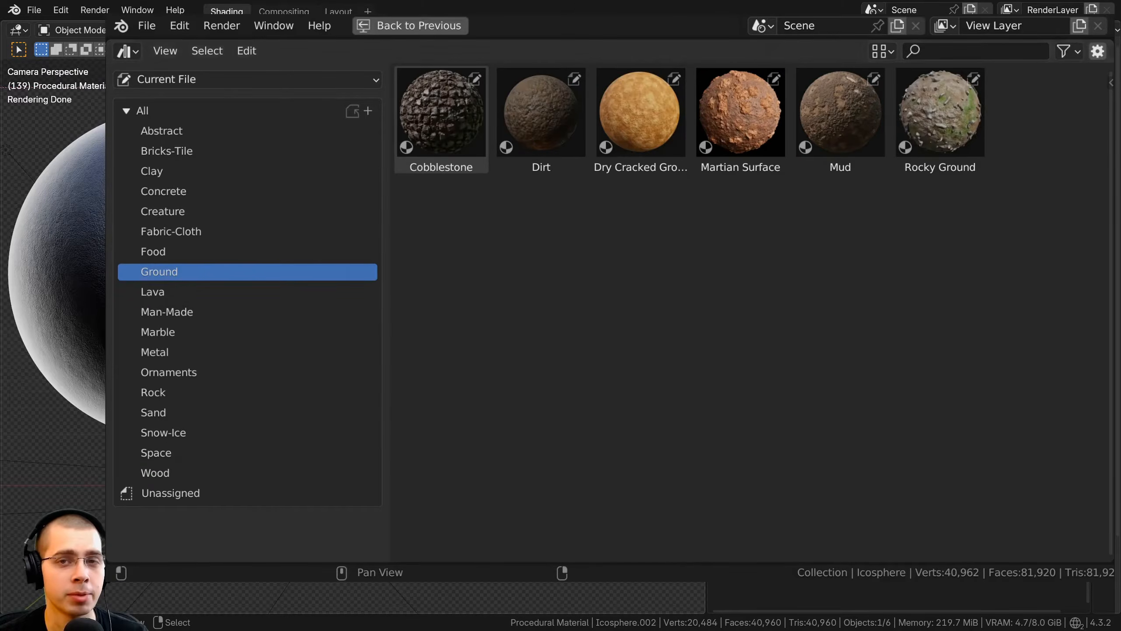
left_click(224, 133)
left_click(202, 252)
left_click(191, 470)
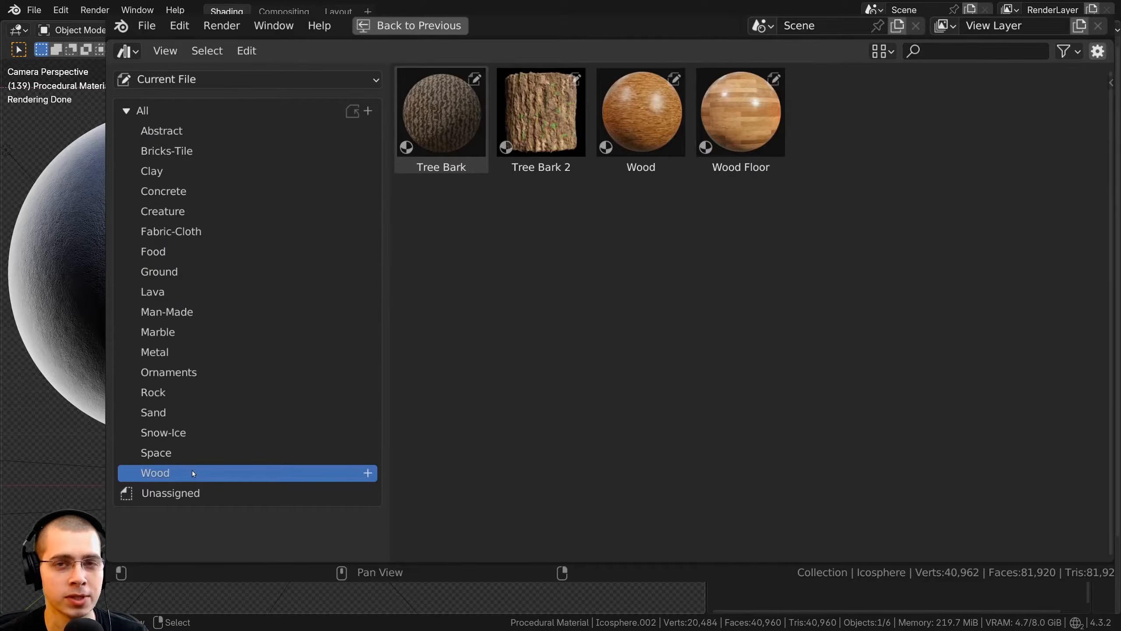
left_click(198, 376)
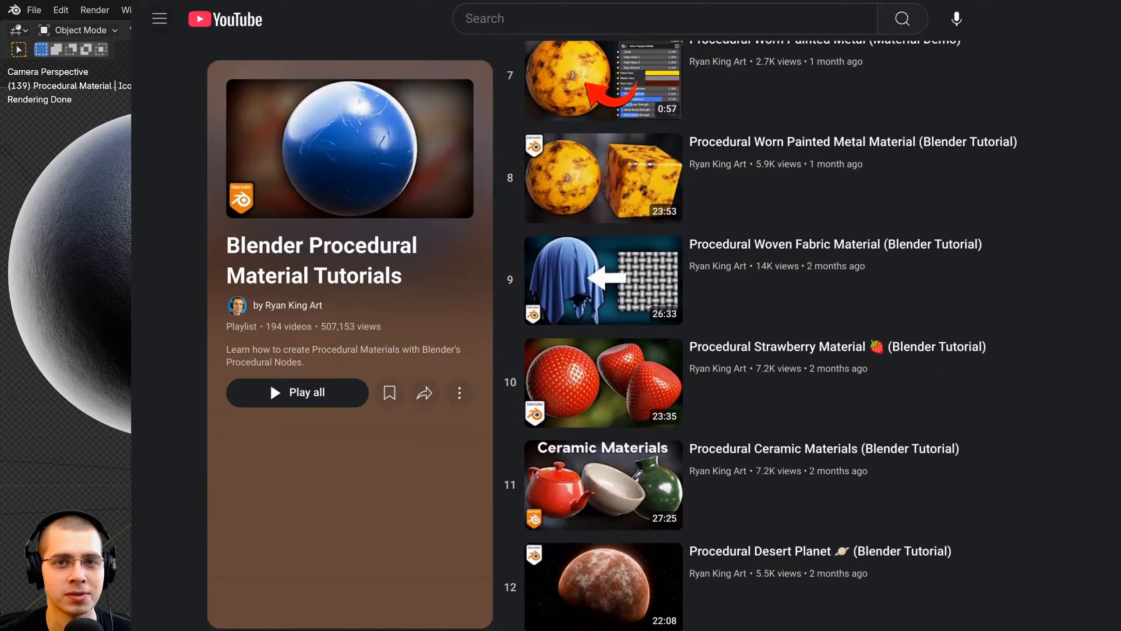
Step: Examine the lights and camera placed around the two spheres, highlighting all objects and returning to the camera view
middle_click_drag(507, 294, 514, 111)
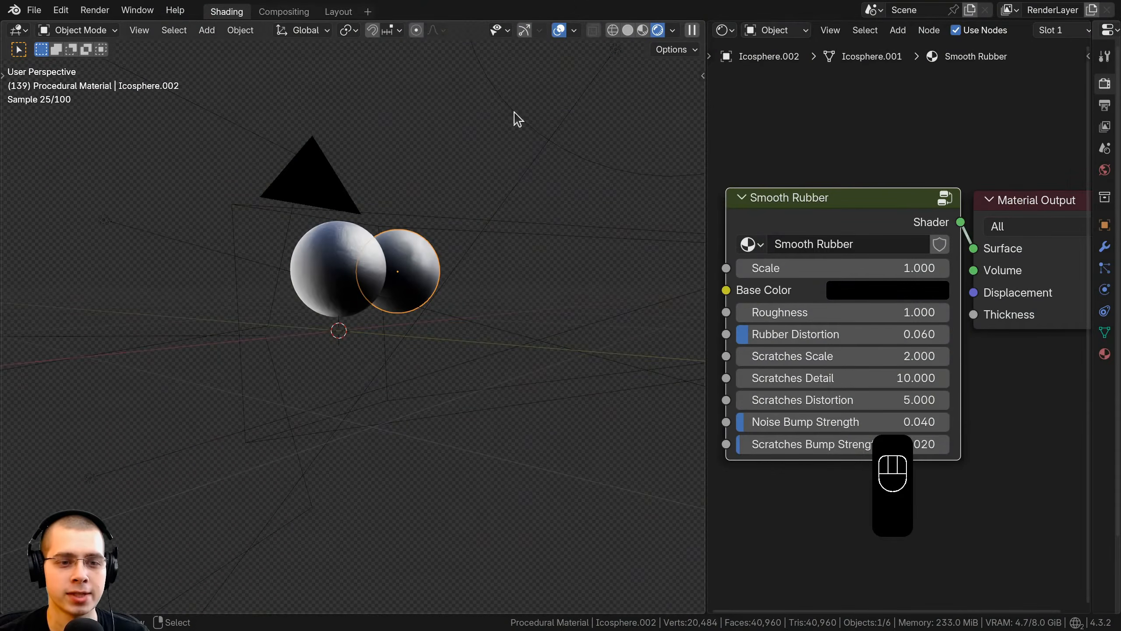
scroll(437, 347, "down", 3)
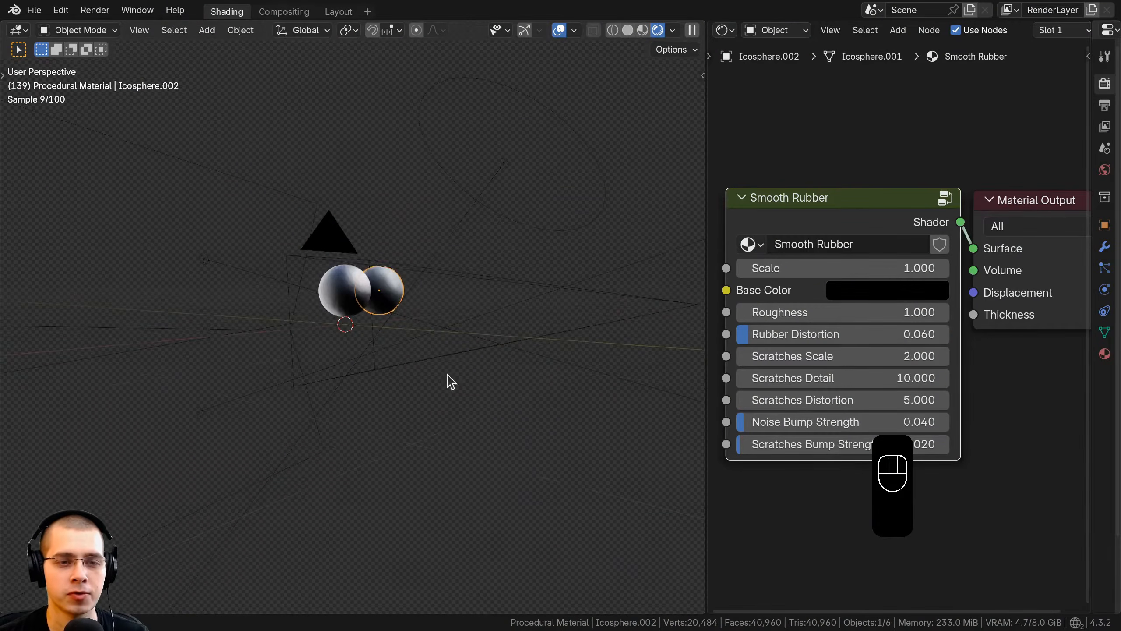
middle_click_drag(448, 375, 350, 129)
key("a")
key("a")
middle_click_drag(448, 315, 528, 277)
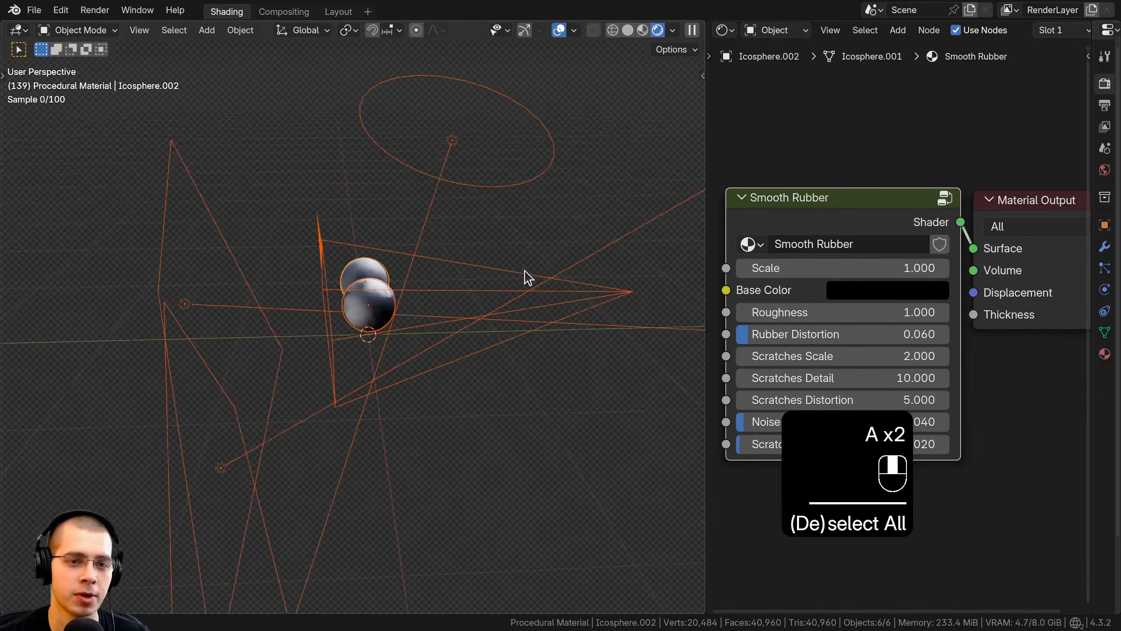
scroll(517, 277, "up", 2)
key("KP_0")
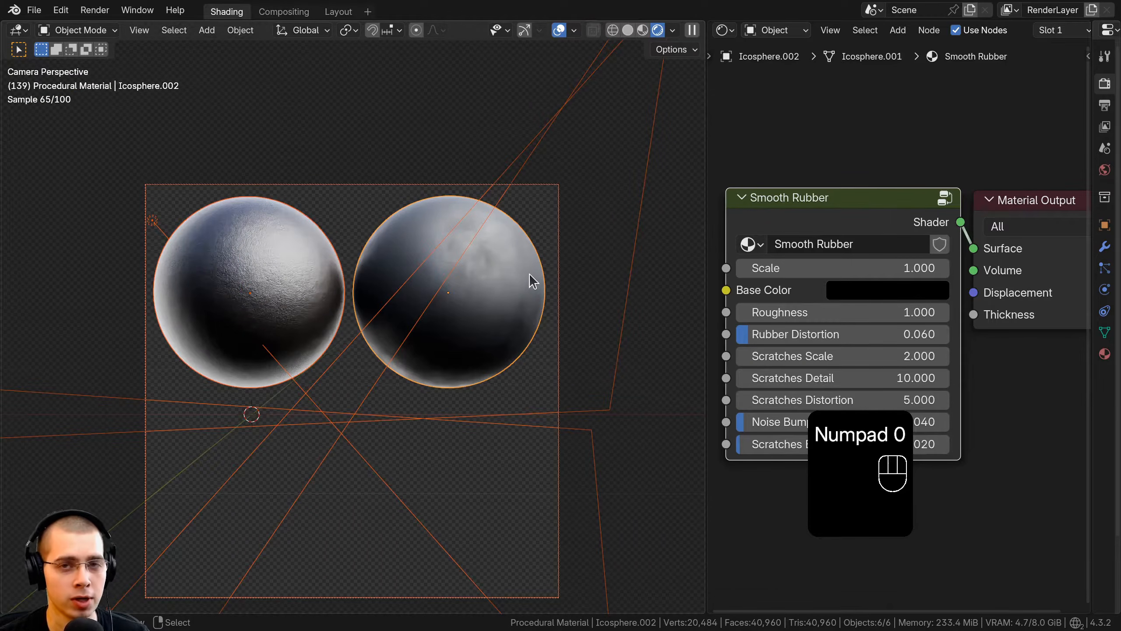
key("a")
scroll(533, 281, "up", 2)
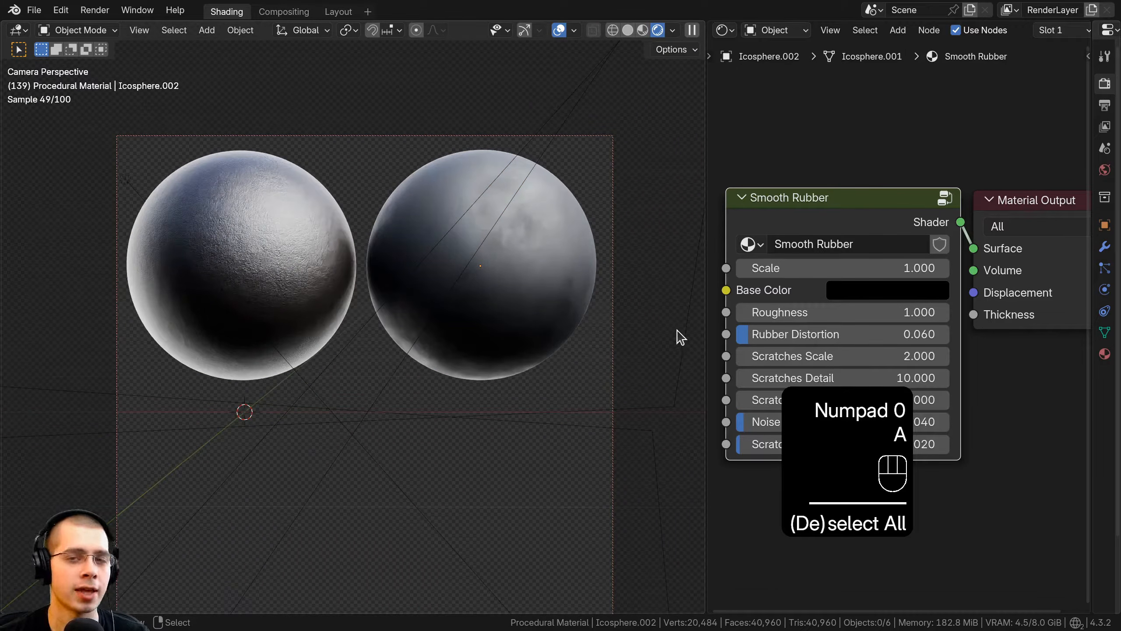
Step: Duplicate the bumpy rubber sphere and move the copy straight down along Z, placing it below the original
middle_click_drag(461, 346, 473, 315, "shift")
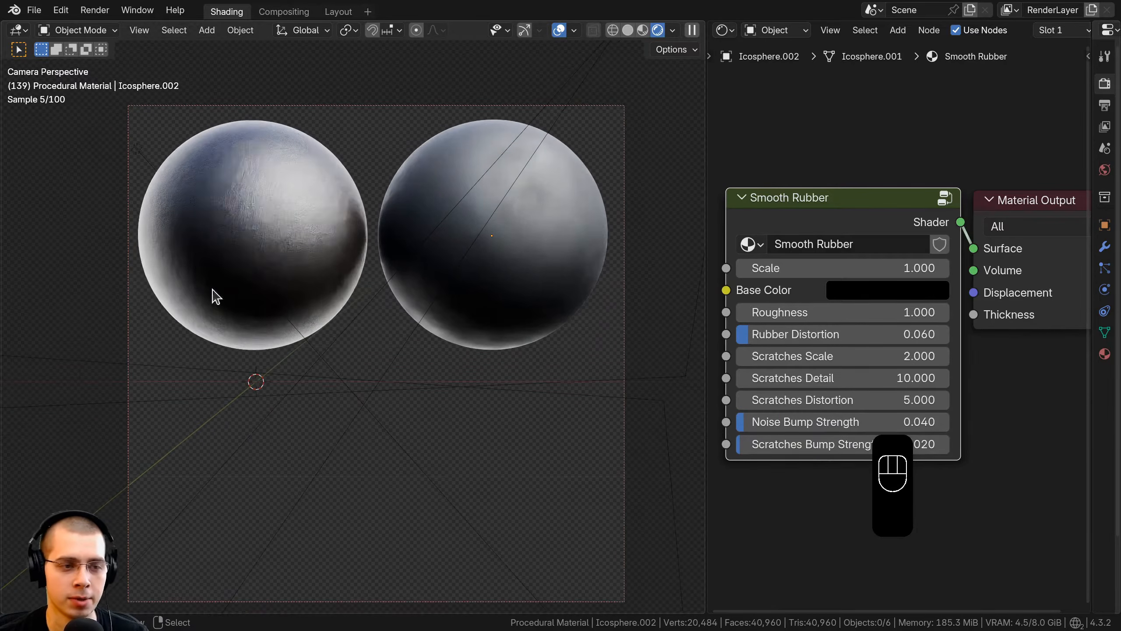
middle_click_drag(643, 371, 667, 344, "shift")
key("KP_0")
middle_click_drag(579, 341, 581, 325, "shift")
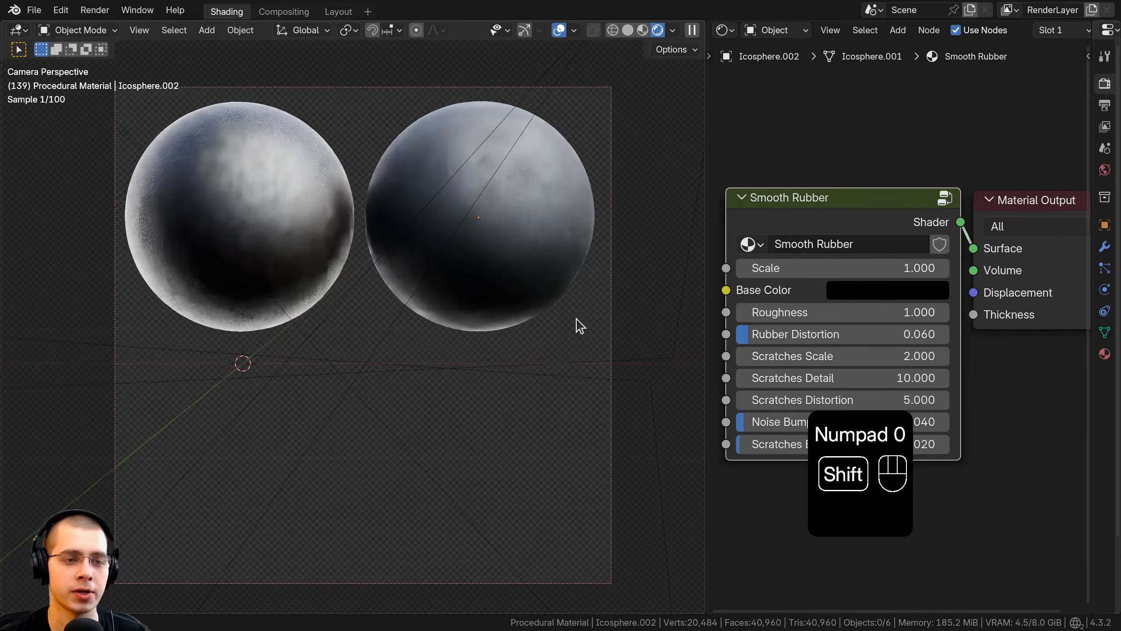
left_click(279, 159)
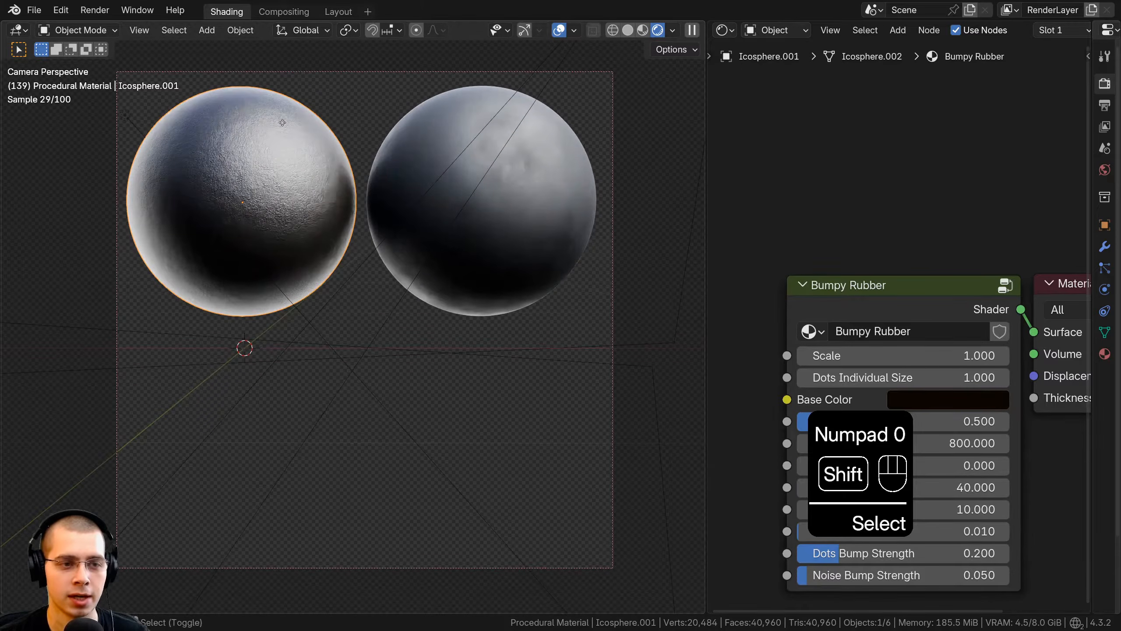
key("shift+d")
key("z")
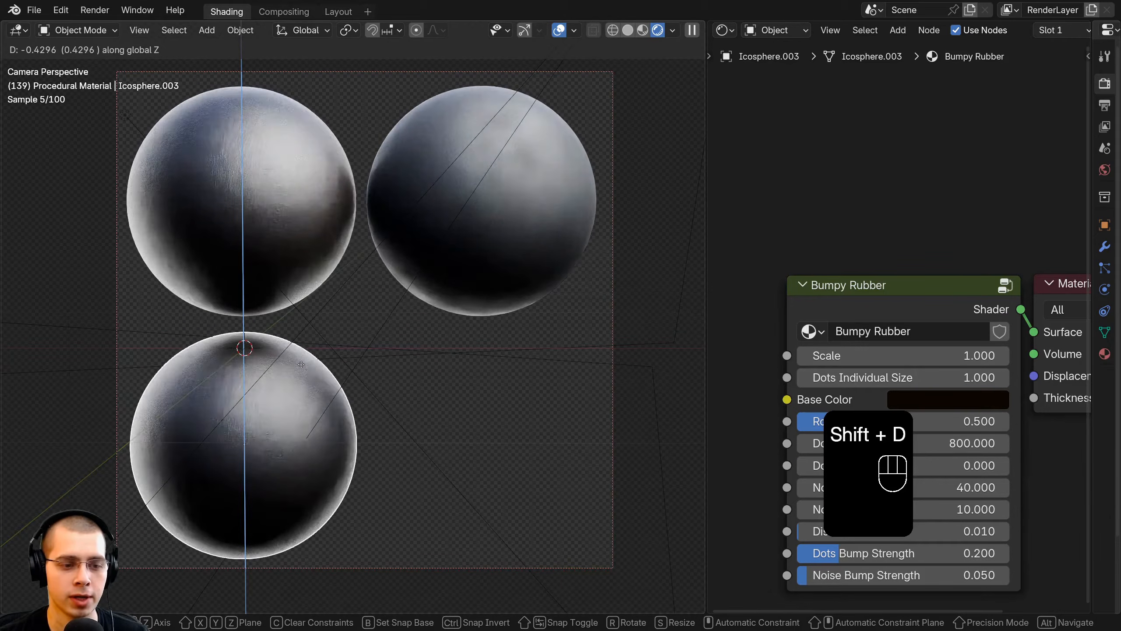
left_click(302, 365)
Step: Hide the original smooth rubber and bumpy rubber spheres
left_click(536, 188)
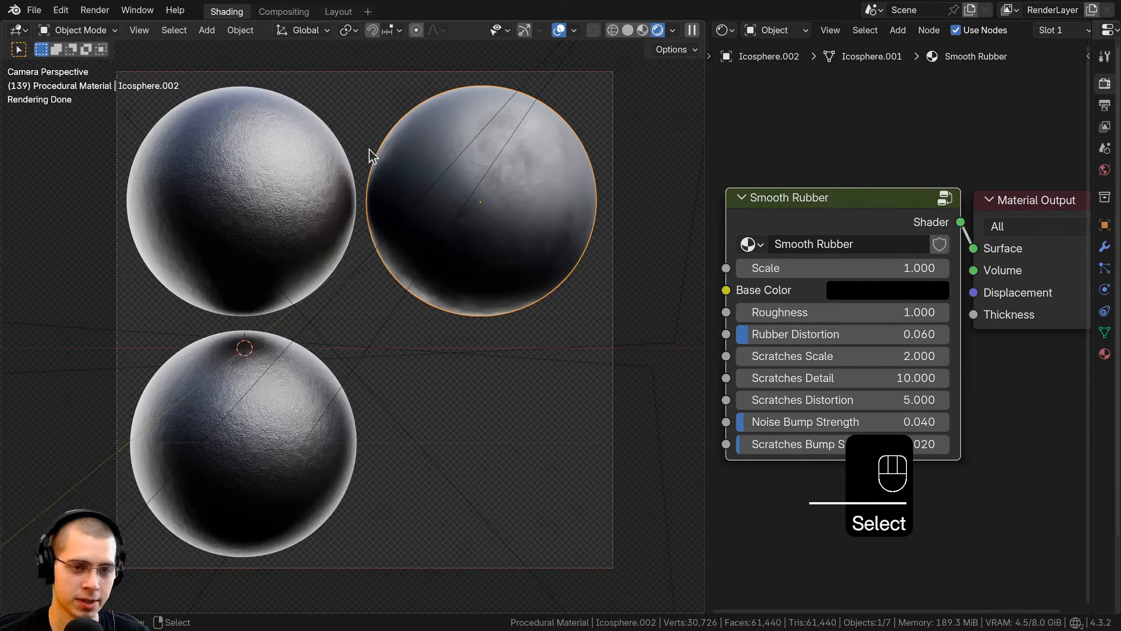
key("h")
left_click(302, 216)
key("h")
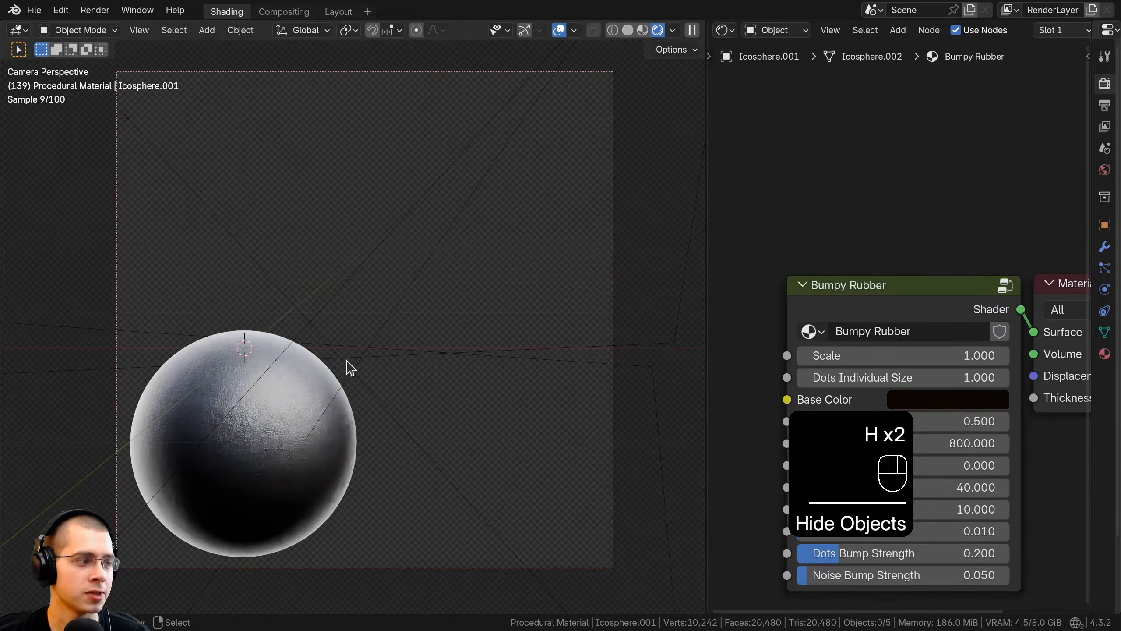
Step: Frame the remaining sphere in the camera view and widen the shader editor
middle_click_drag(345, 360, 413, 308, "shift")
scroll(408, 326, "up", 4)
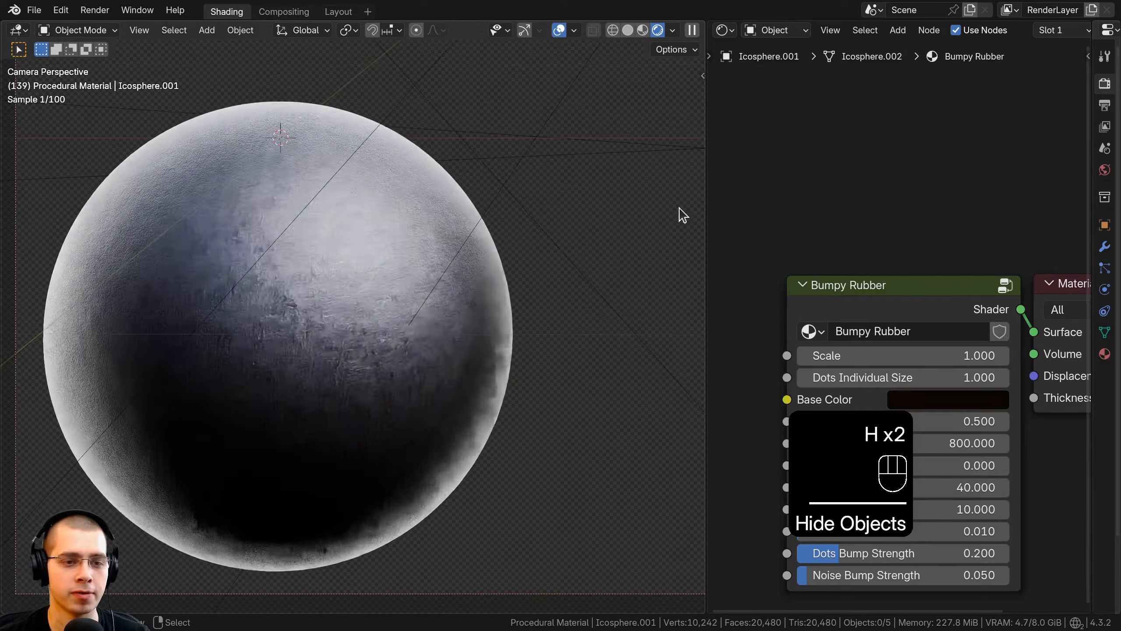
left_click_drag(704, 186, 293, 186)
Step: Replace the duplicated sphere's material with a new one named Grippy Rubber
left_click(203, 268)
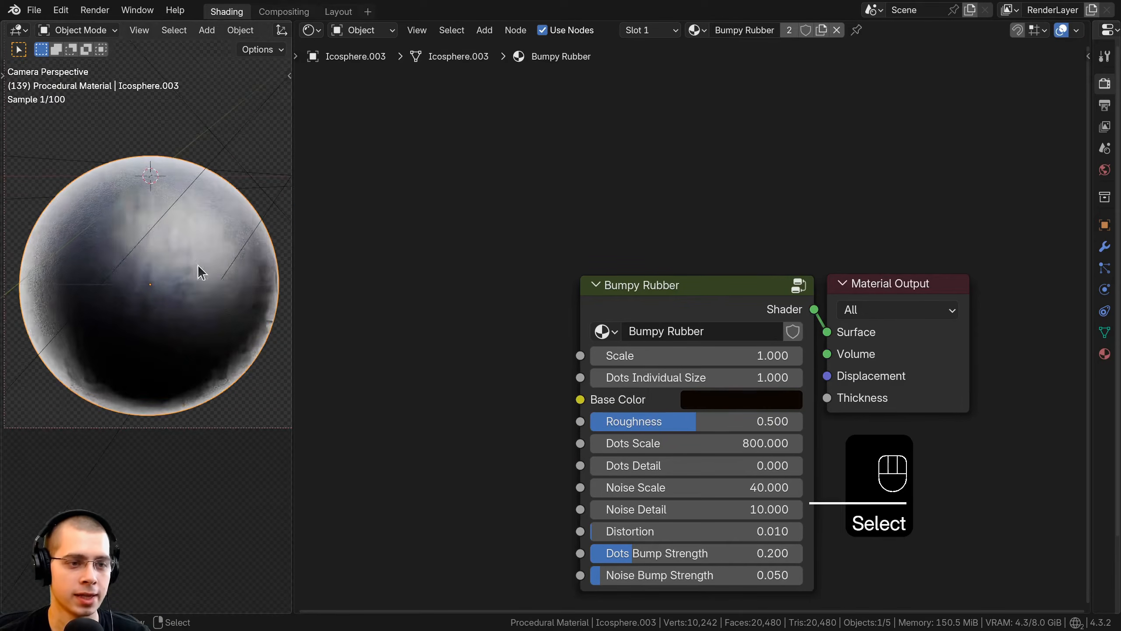
left_click(836, 30)
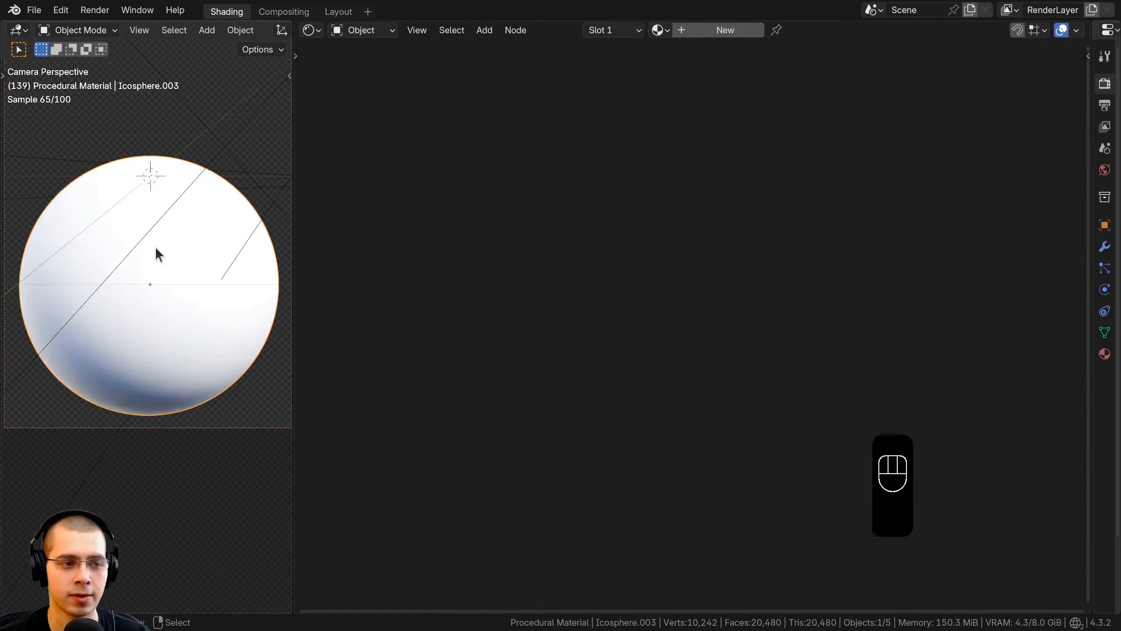
left_click(726, 30)
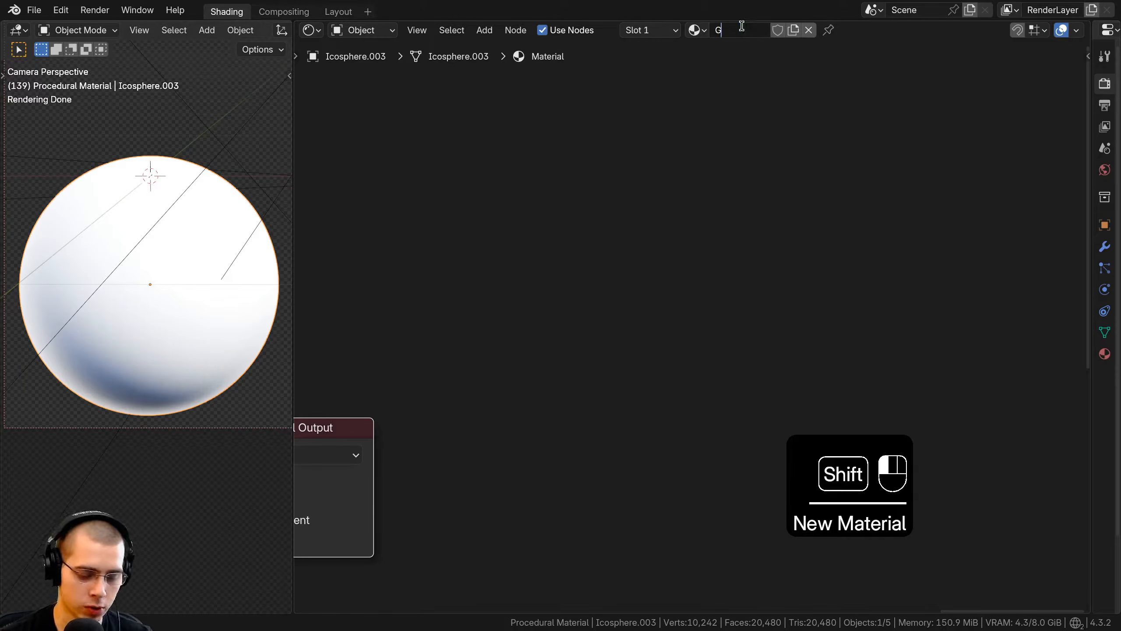
Step: Move the Principled BSDF node closer to the Material Output node
key("a")
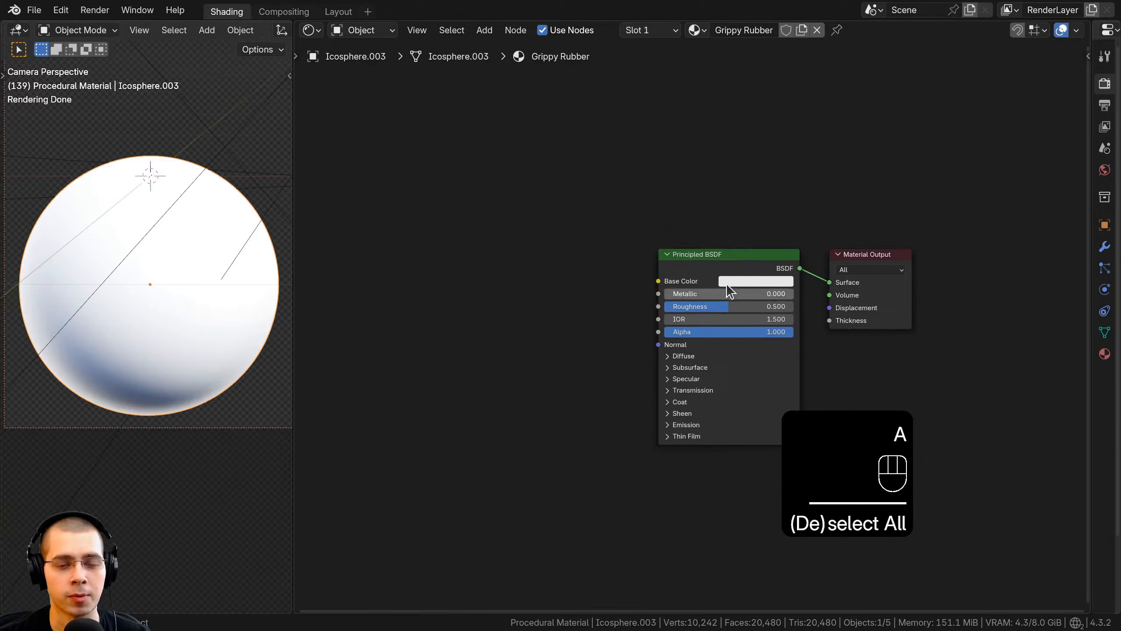
left_click_drag(731, 267, 746, 264)
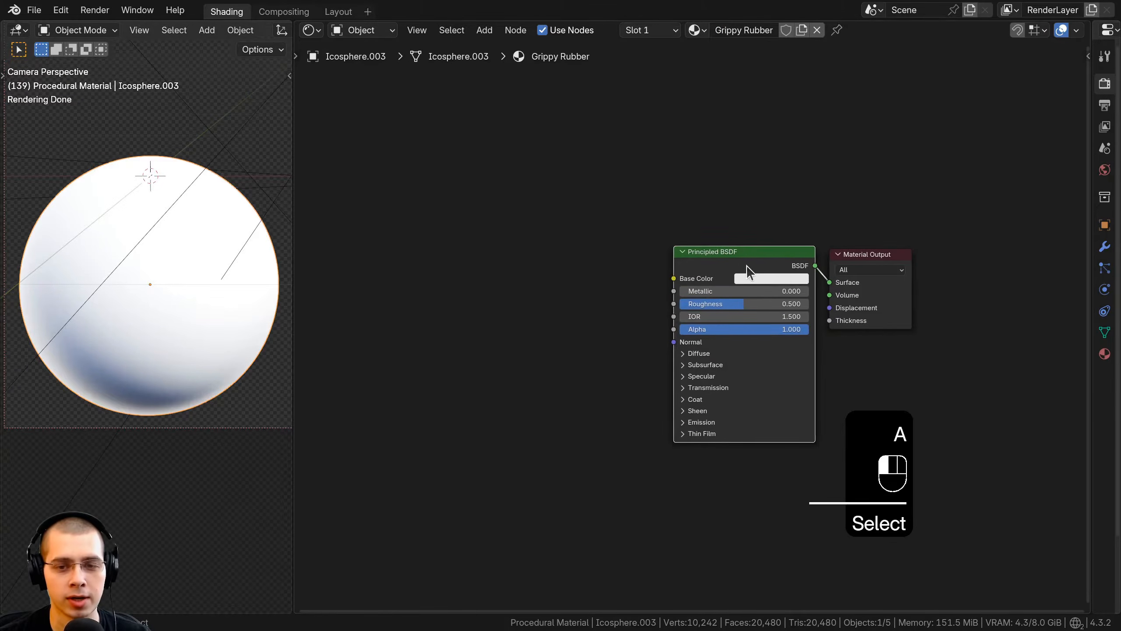
scroll(702, 269, "up", 2)
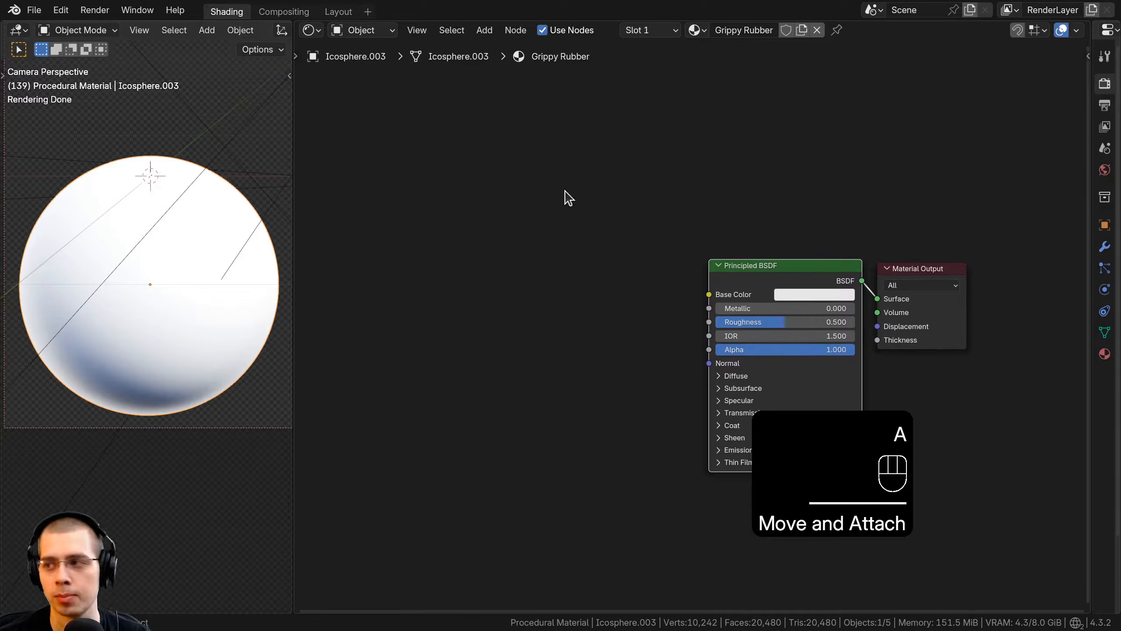
Step: Add a Noise Texture node and place it to the left of the Principled BSDF
key("shift+a")
type("nos")
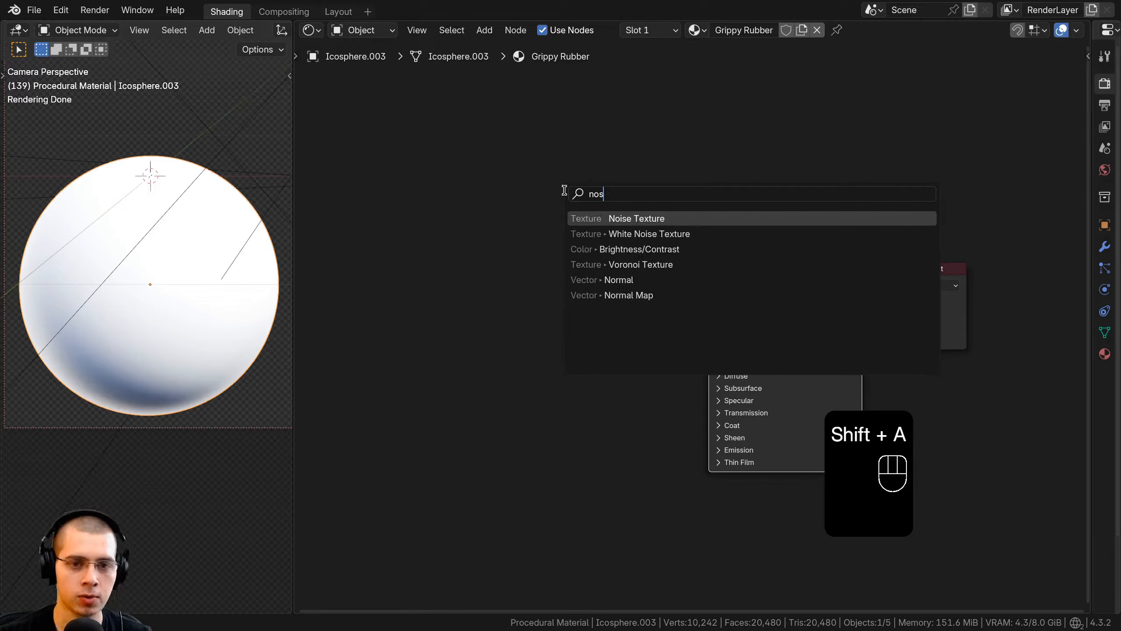
left_click(605, 220)
left_click(426, 168)
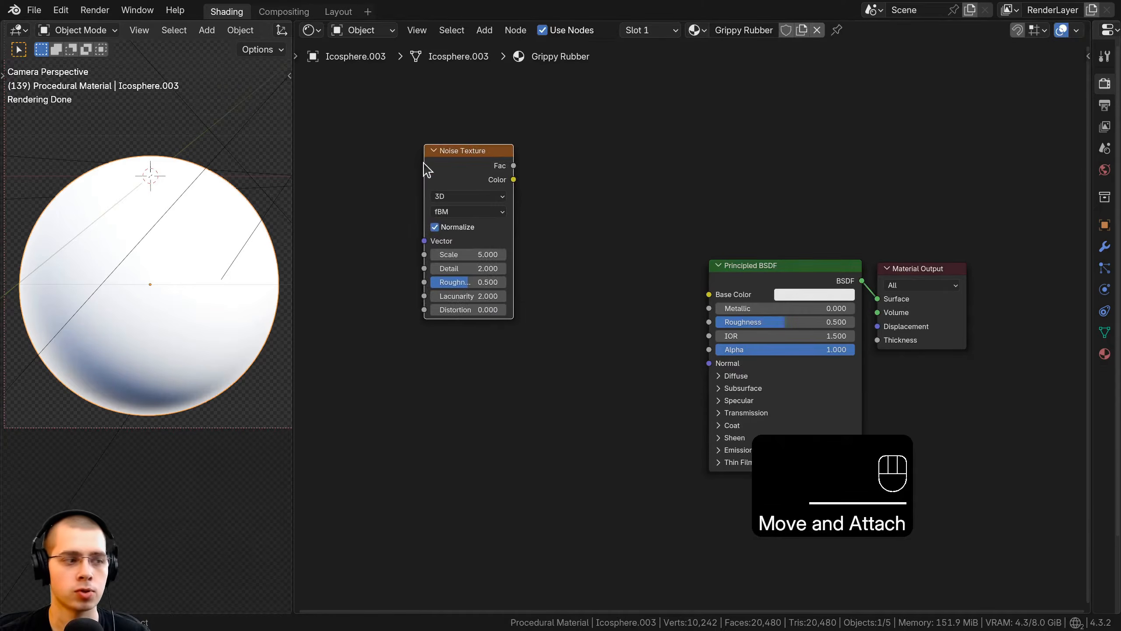
middle_click_drag(454, 170, 505, 168)
left_click_drag(502, 167, 493, 179)
middle_click_drag(505, 182, 513, 194)
left_click_drag(512, 193, 527, 213)
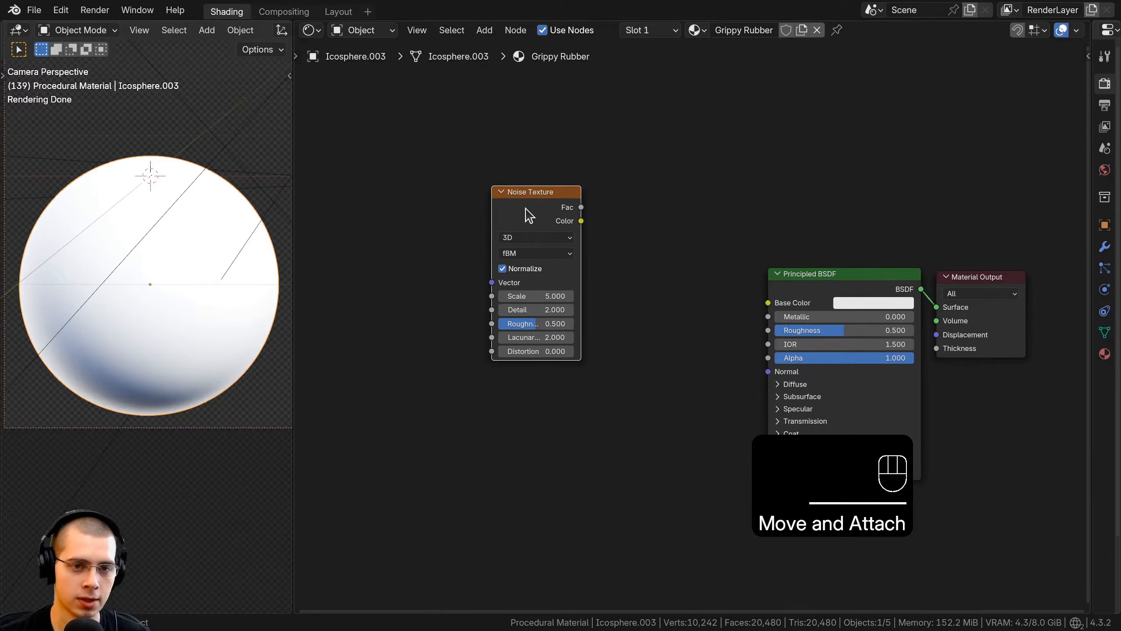
Step: Add Texture Coordinate and Mapping nodes feeding object coordinates into the Noise Texture's Vector input, and tidy their spacing
key("ctrl+t")
middle_click_drag(577, 222, 748, 213)
scroll(741, 214, "up", 2)
key("a")
left_click_drag(460, 254, 482, 262)
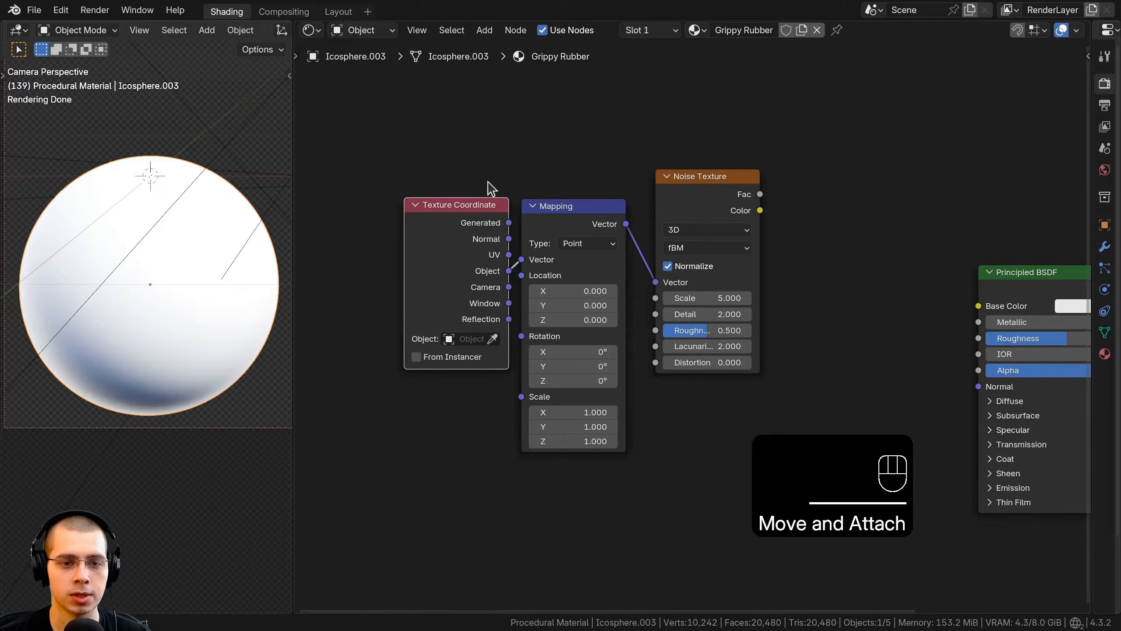
Step: Move the Texture Coordinate and Mapping nodes together farther left and below the Noise Texture
key("b")
left_click_drag(491, 188, 582, 278)
scroll(614, 309, "down", 4)
key("g")
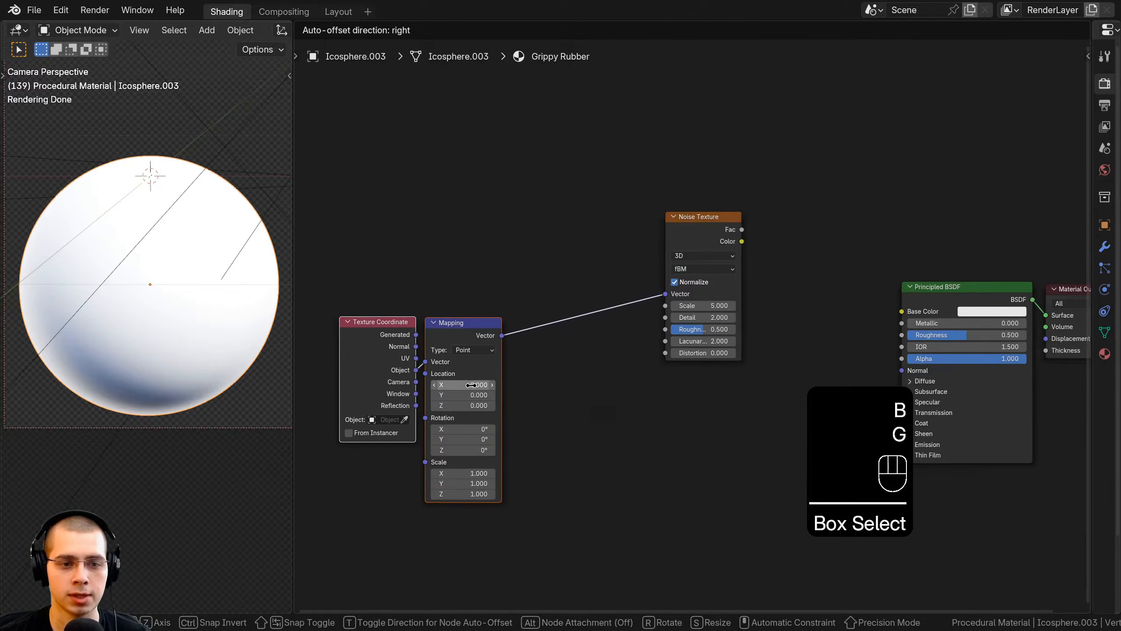
left_click(467, 395)
Step: Move the Noise Texture node up and to the left to leave space before the Principled BSDF
key("a")
left_click_drag(696, 227, 642, 174)
middle_click_drag(661, 179, 594, 186)
left_click_drag(597, 185, 600, 176)
middle_click_drag(580, 188, 502, 187)
scroll(525, 180, "up", 3)
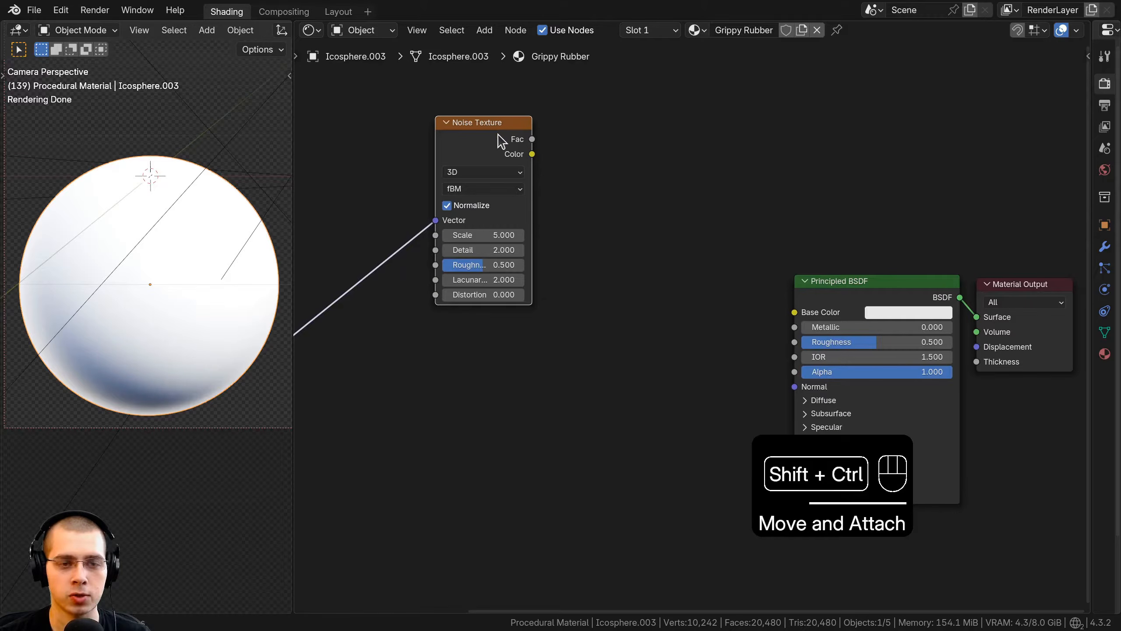
Step: Preview the Noise Texture on the sphere and set its Scale to 120 and Detail to 6
left_click(501, 140, "ctrl+shift")
scroll(482, 280, "up", 3)
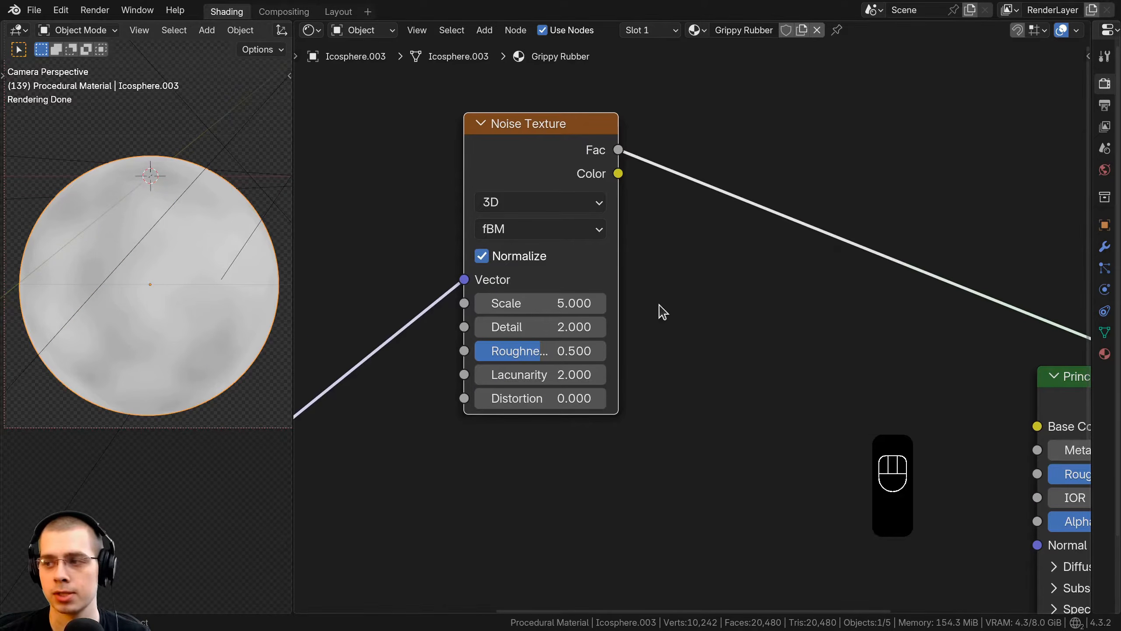
left_click(521, 306)
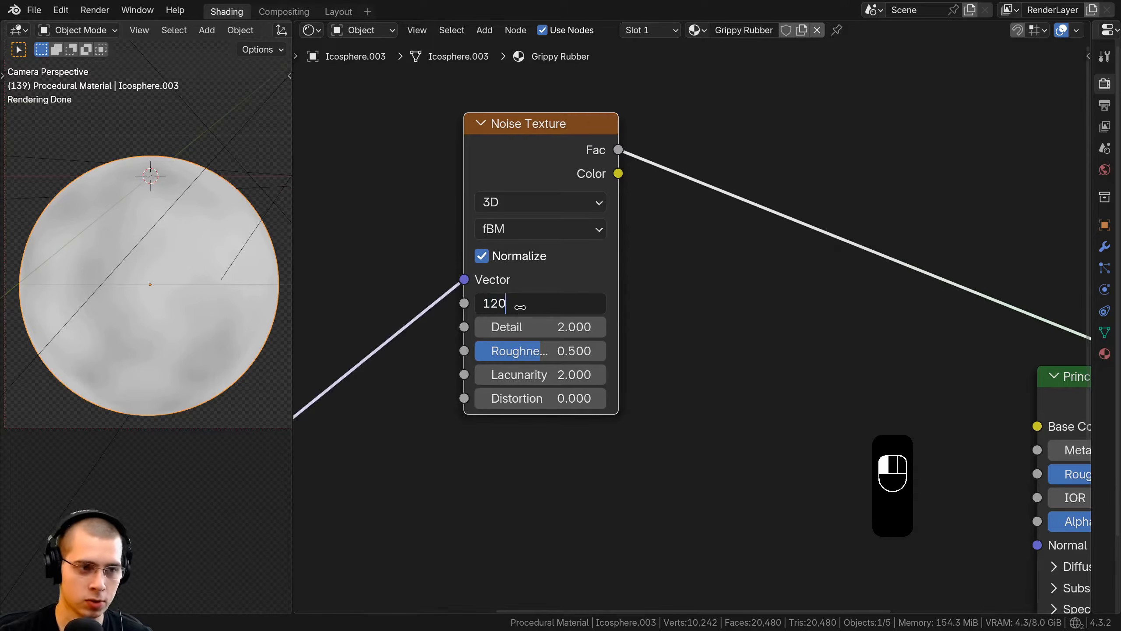
type("120")
key("Return")
left_click(523, 327)
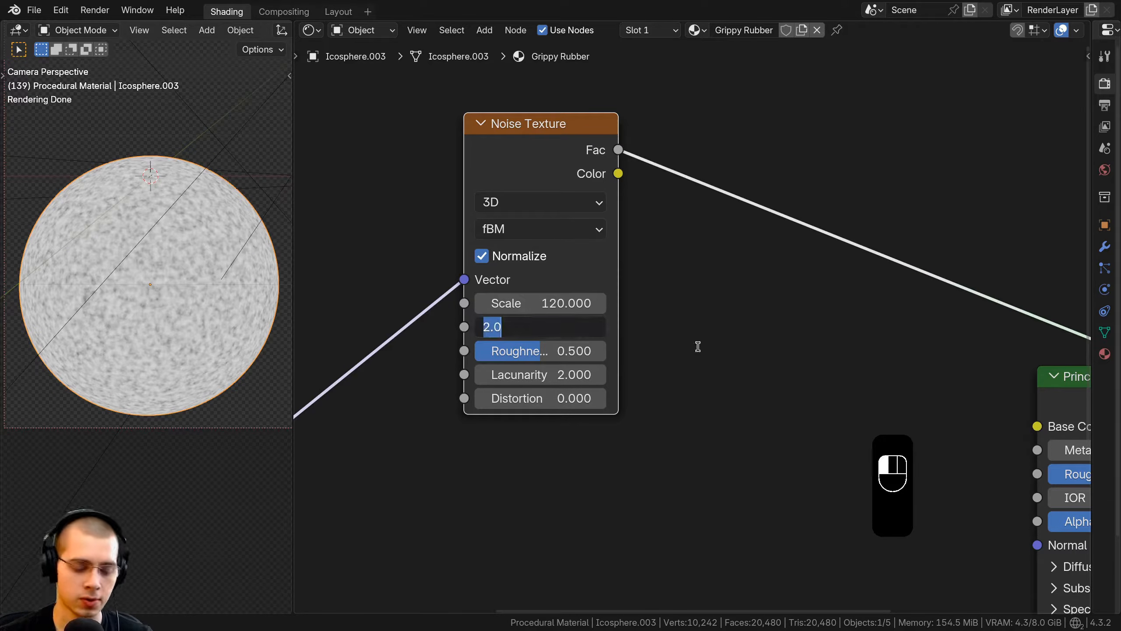
type("6")
key("Return")
Step: Add a color Mix node after the Noise Texture and feed the noise Fac output into its Factor
key("Home")
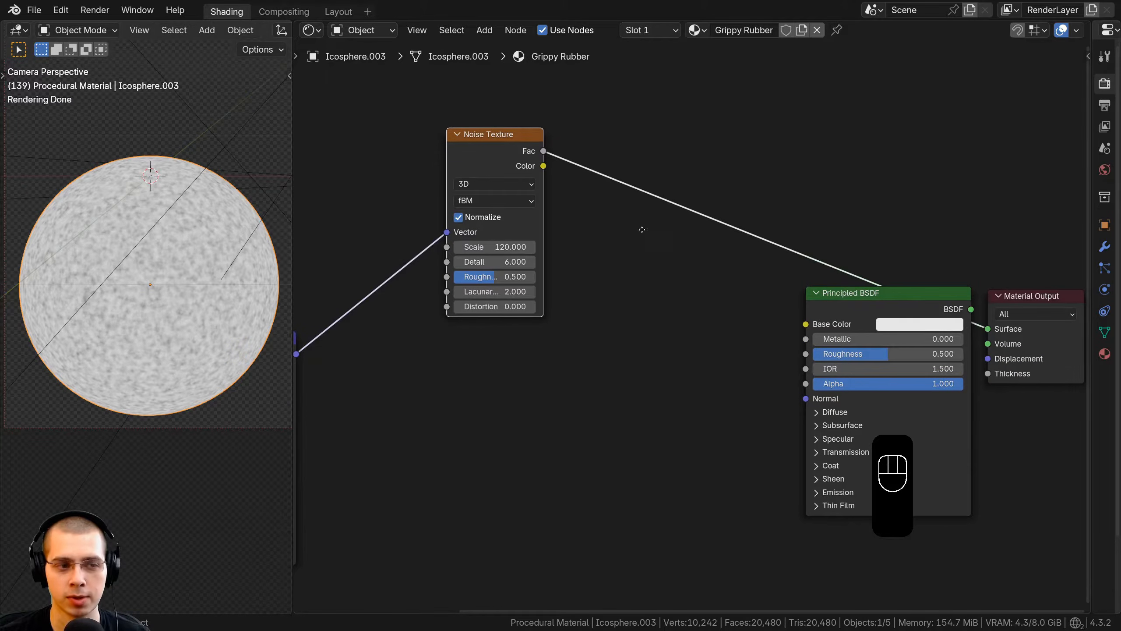
key("shift+a")
type("mix")
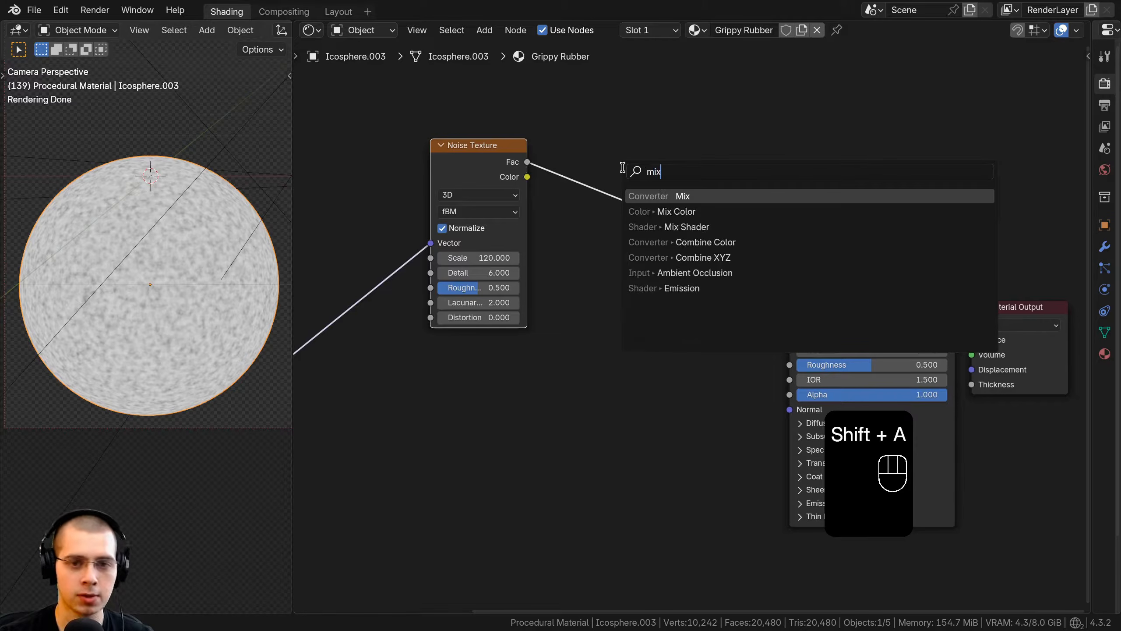
left_click(664, 211)
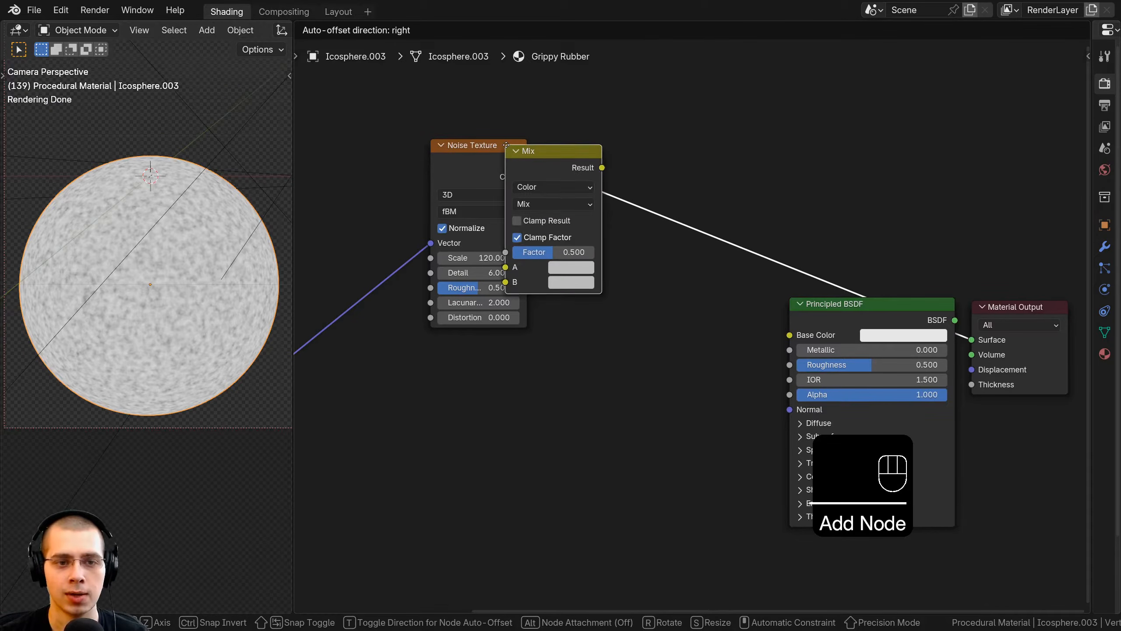
left_click(591, 165)
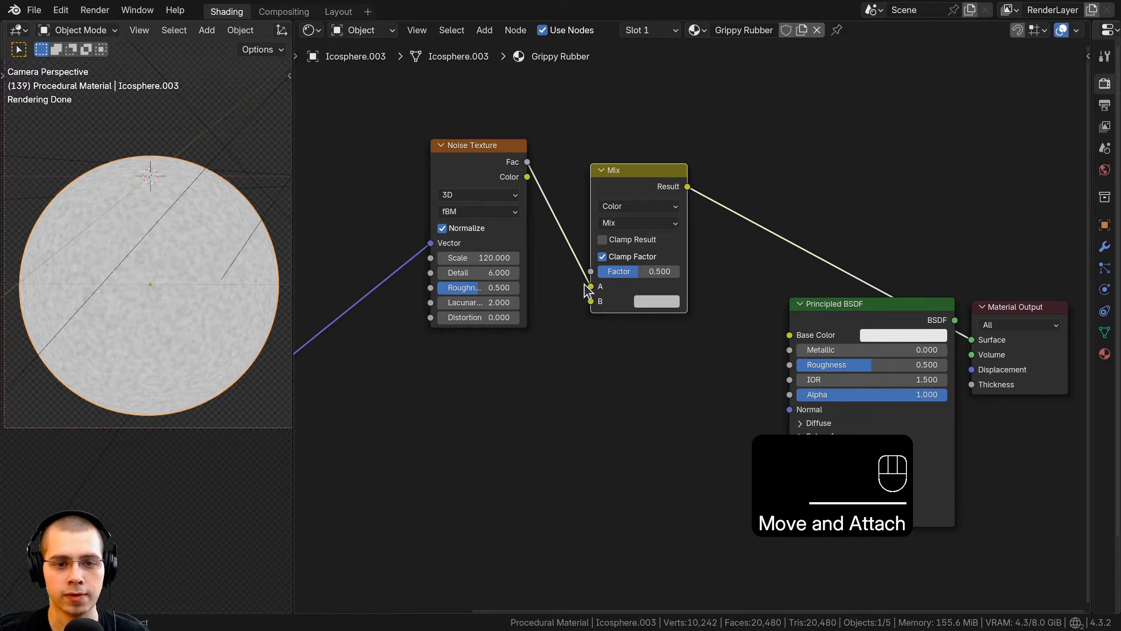
left_click_drag(590, 287, 617, 296)
scroll(617, 296, "up", 3)
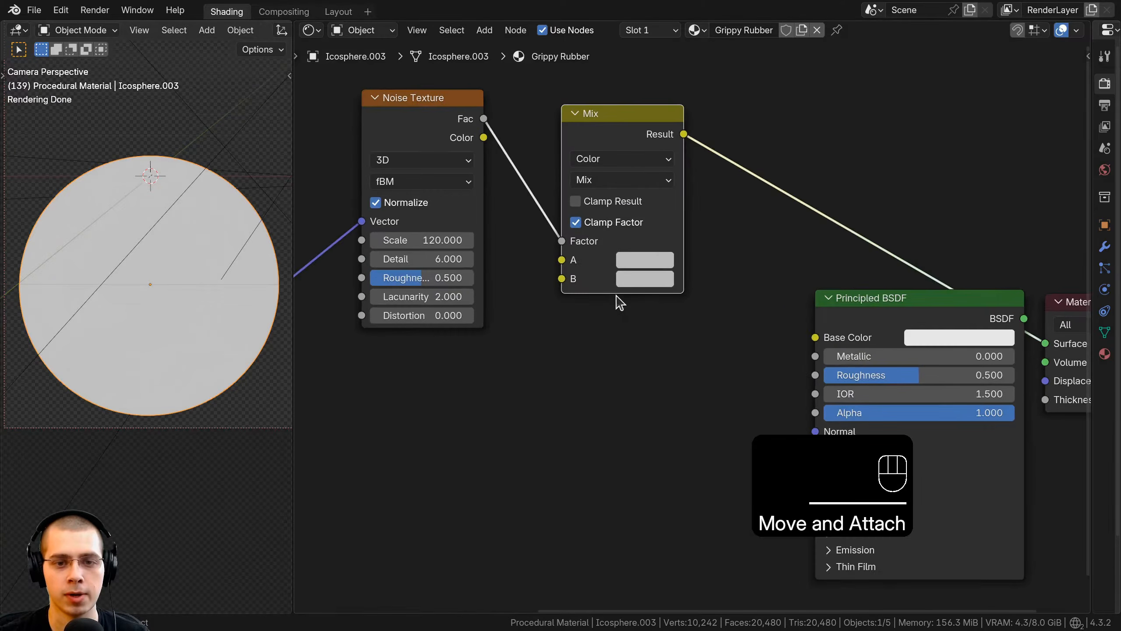
Step: Darken the Mix node's A color to a grey with a value of 0.066 and inspect the noise contrast on the sphere
left_click(635, 264)
scroll(636, 264, "down", 9)
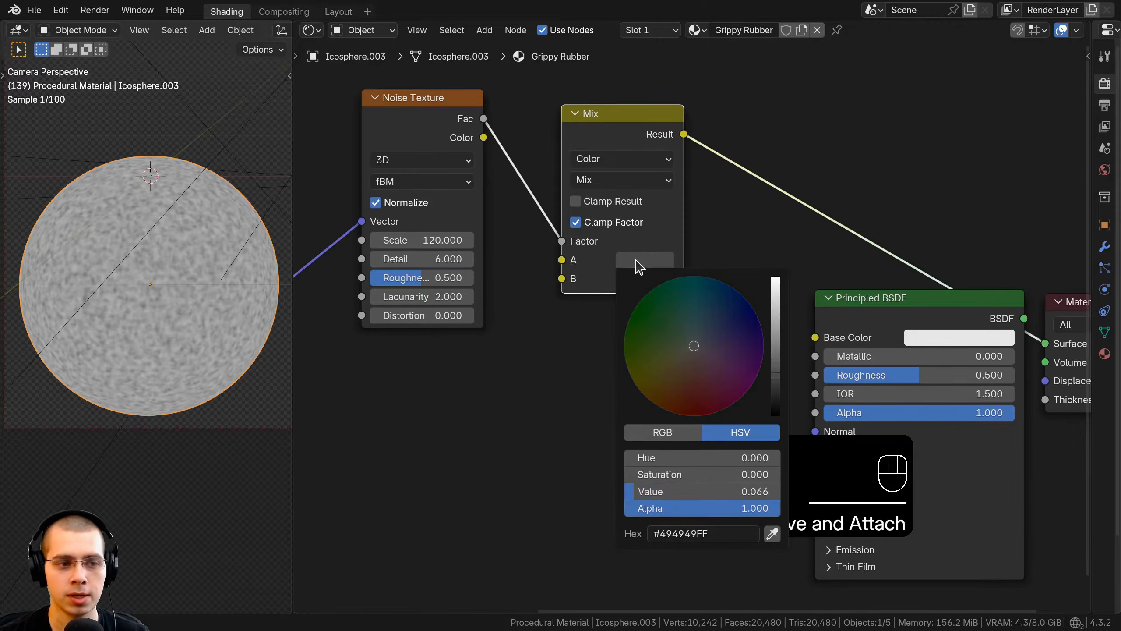
scroll(132, 254, "up", 3)
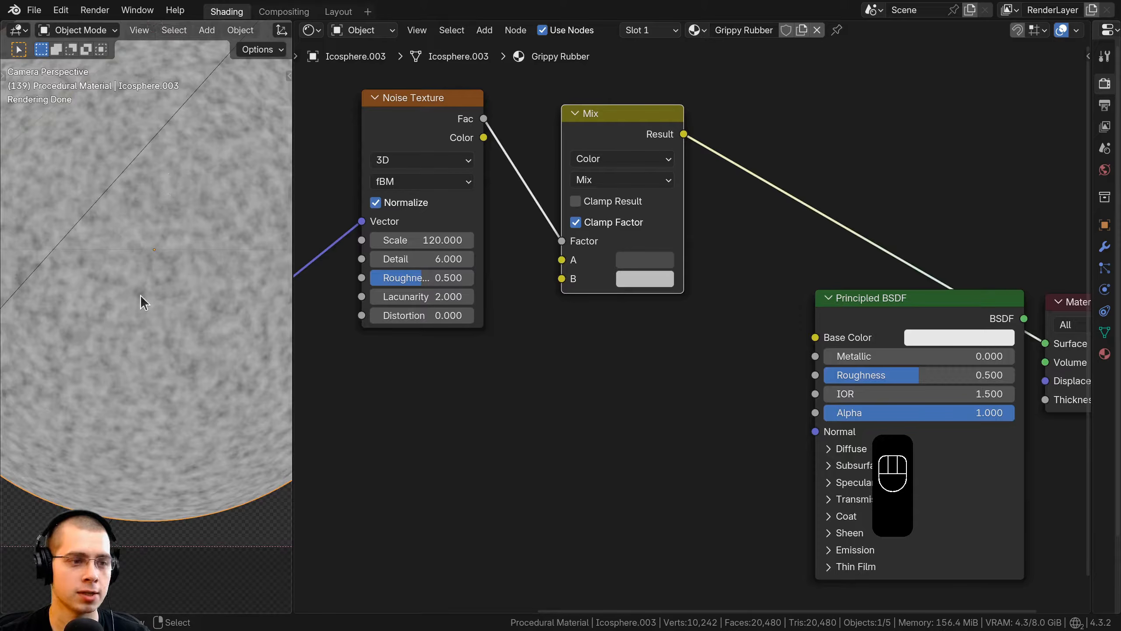
scroll(125, 211, "down", 1)
scroll(166, 212, "down", 1)
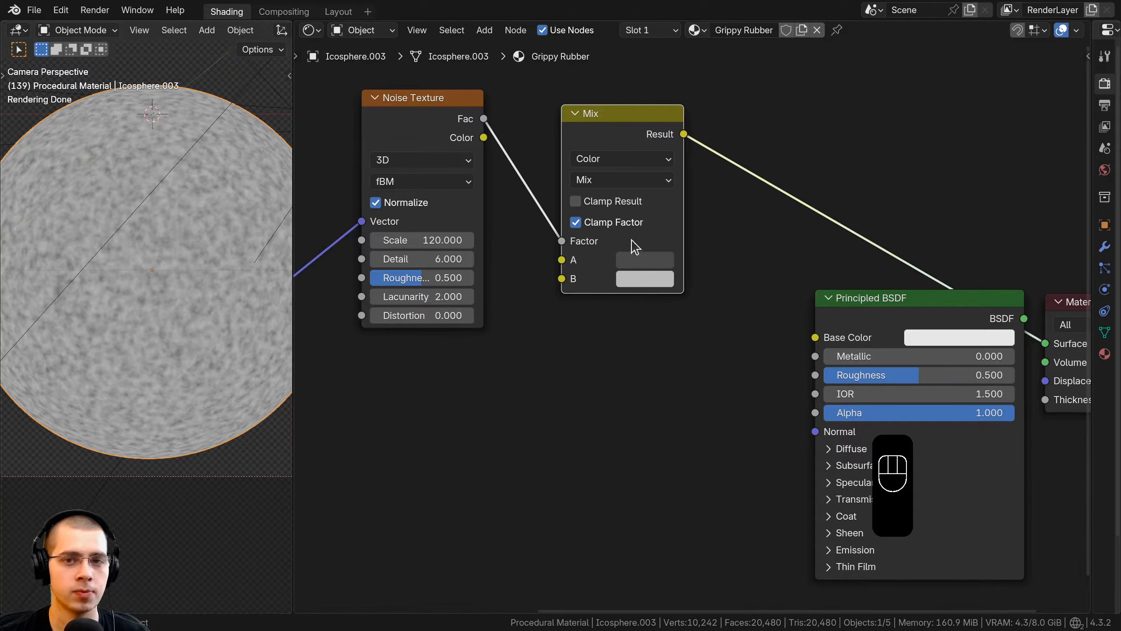
Step: Paste dark greys into the Mix node's A and B colors, with A set to hex #333333FF
key("ctrl+v")
key("ctrl+v")
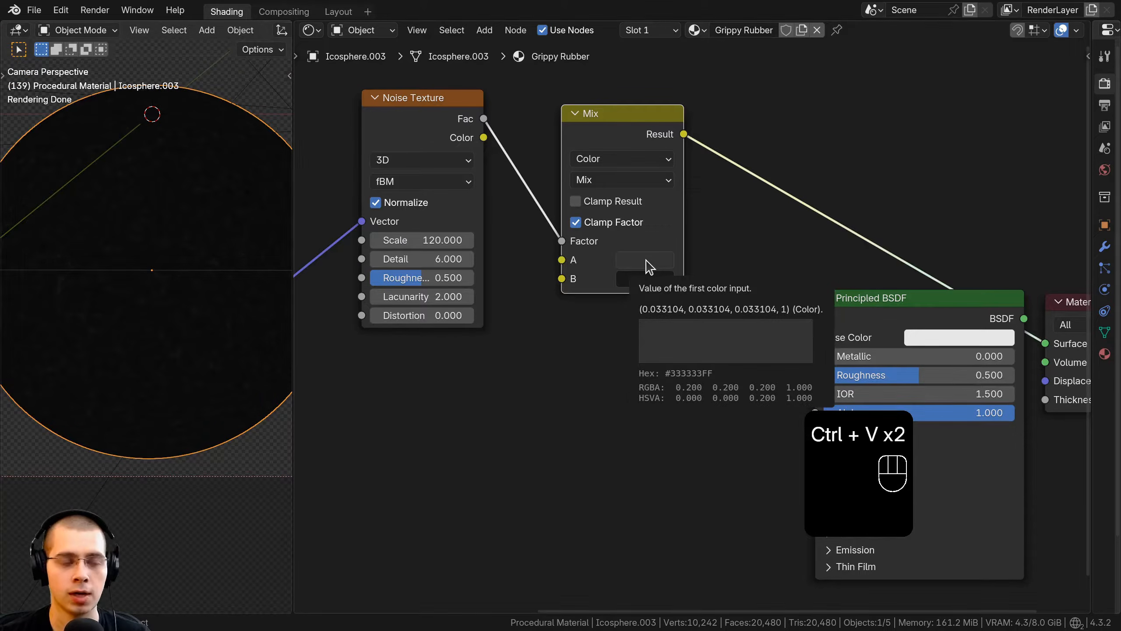
scroll(672, 305, "up", 4)
middle_click_drag(659, 319, 658, 186)
scroll(662, 222, "down", 1)
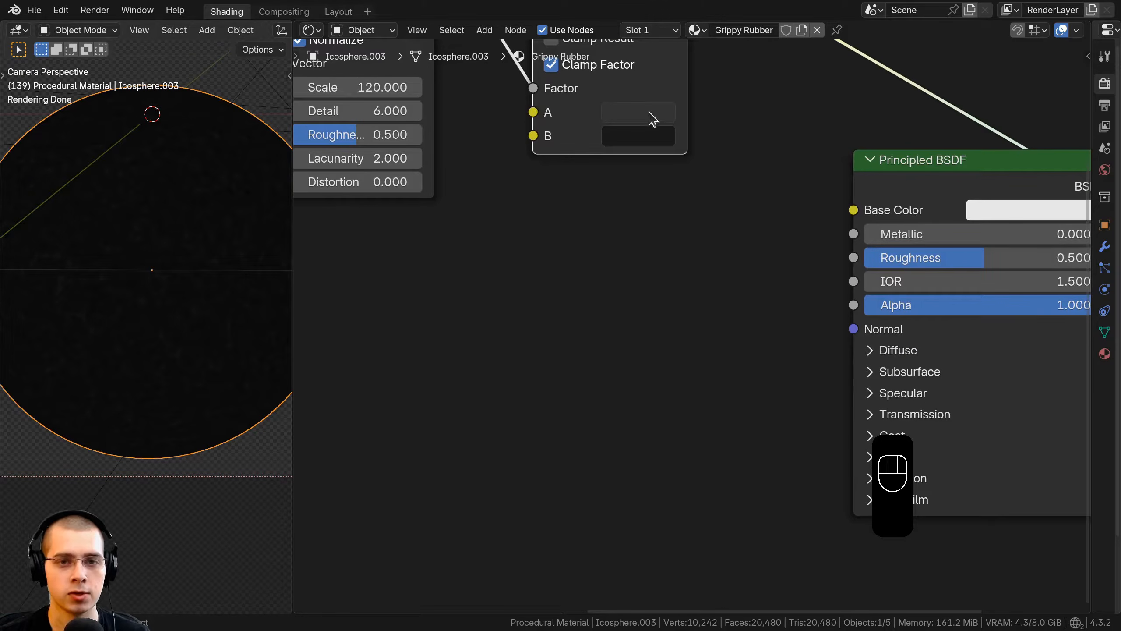
left_click(652, 115)
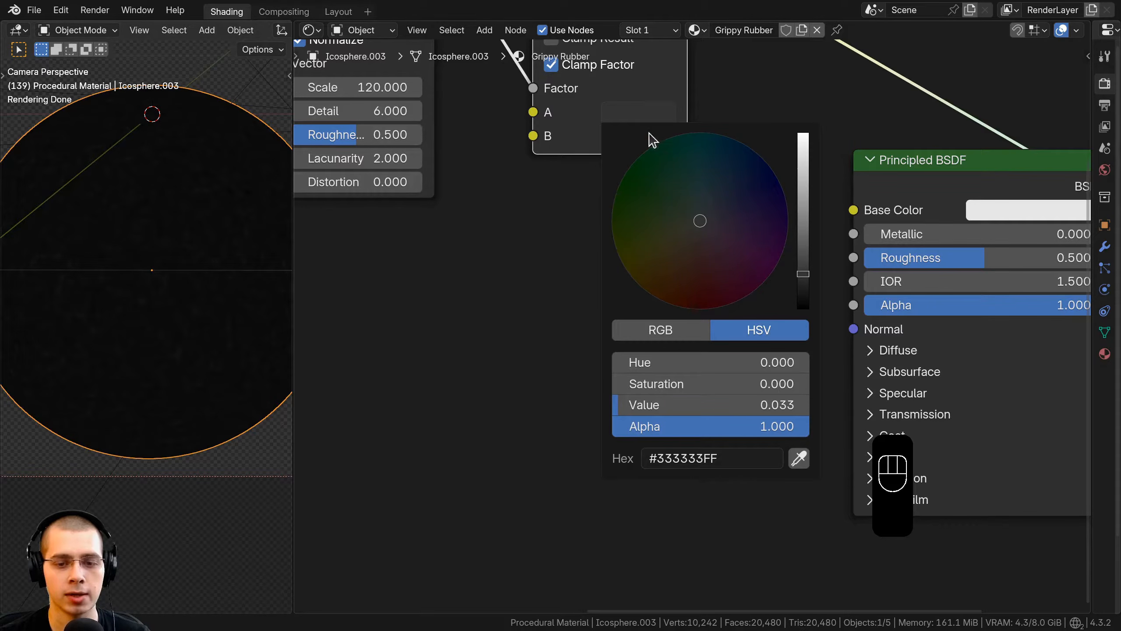
left_click(659, 459)
left_click(658, 461)
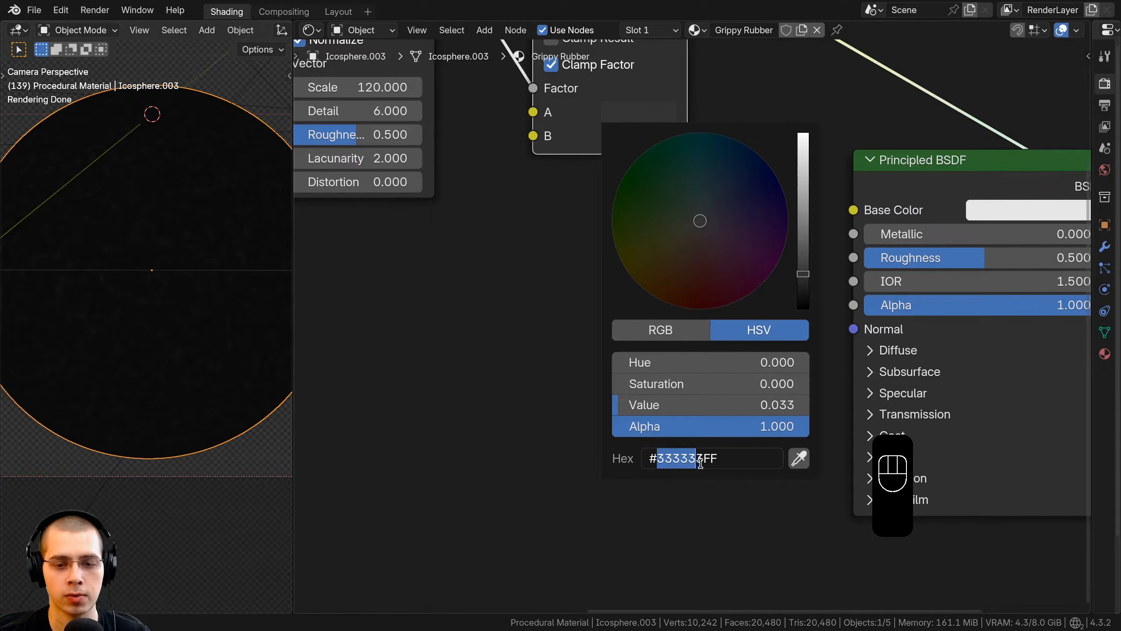
left_click_drag(729, 461, 679, 459)
left_click(743, 462)
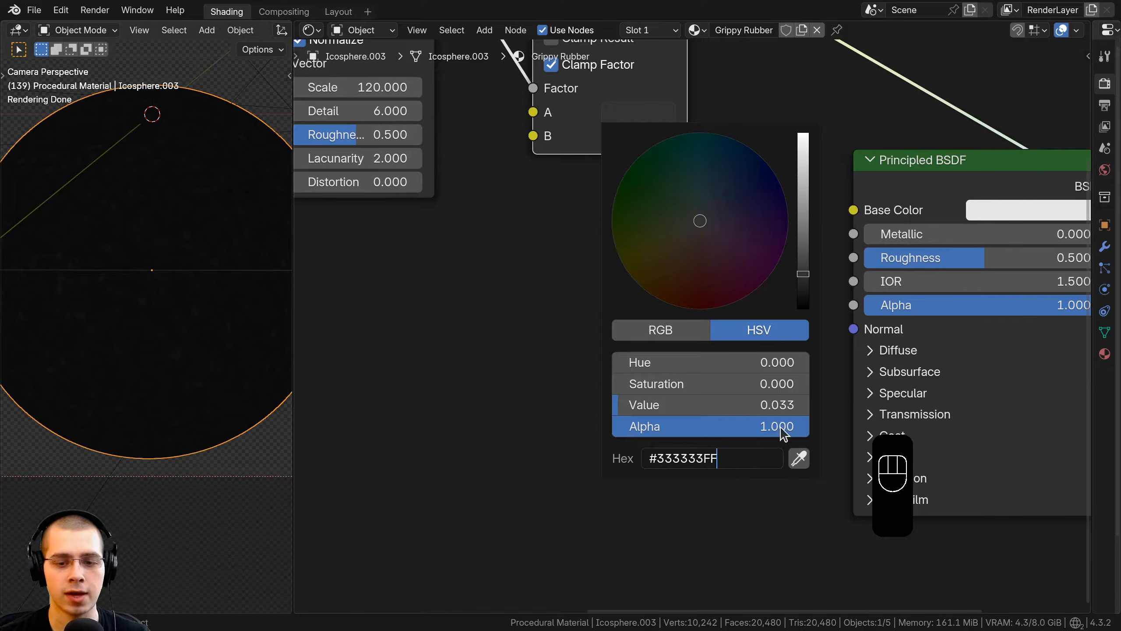
left_click(780, 428)
left_click_drag(780, 428, 809, 426)
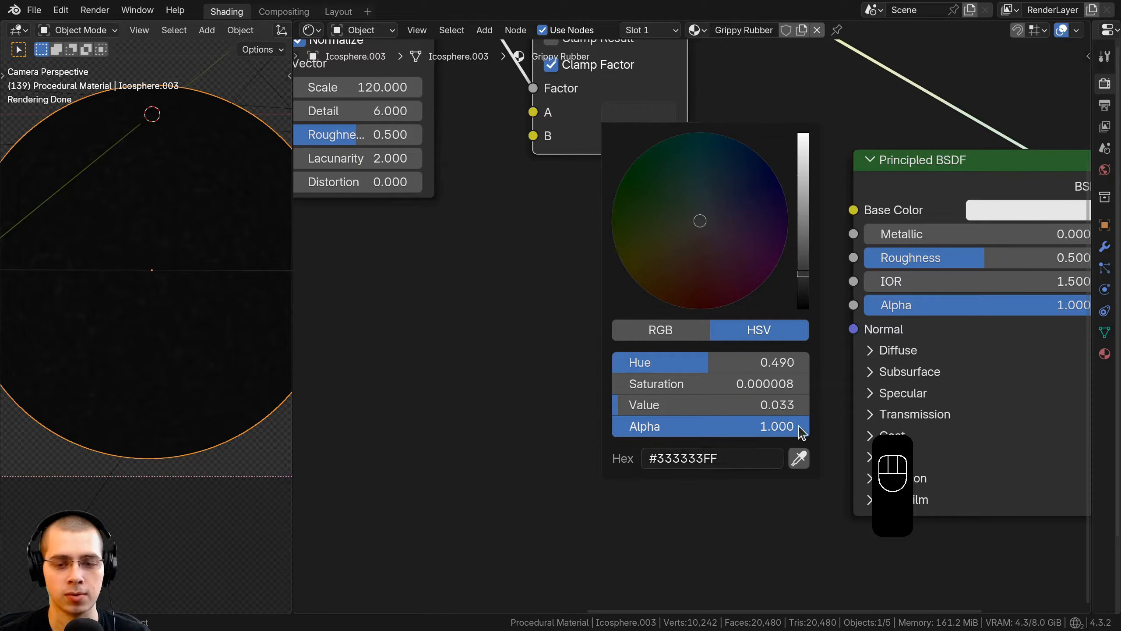
Step: Set the Mix node's B color to hex #191919FF
middle_click_drag(556, 125, 554, 175)
scroll(555, 177, "down", 2)
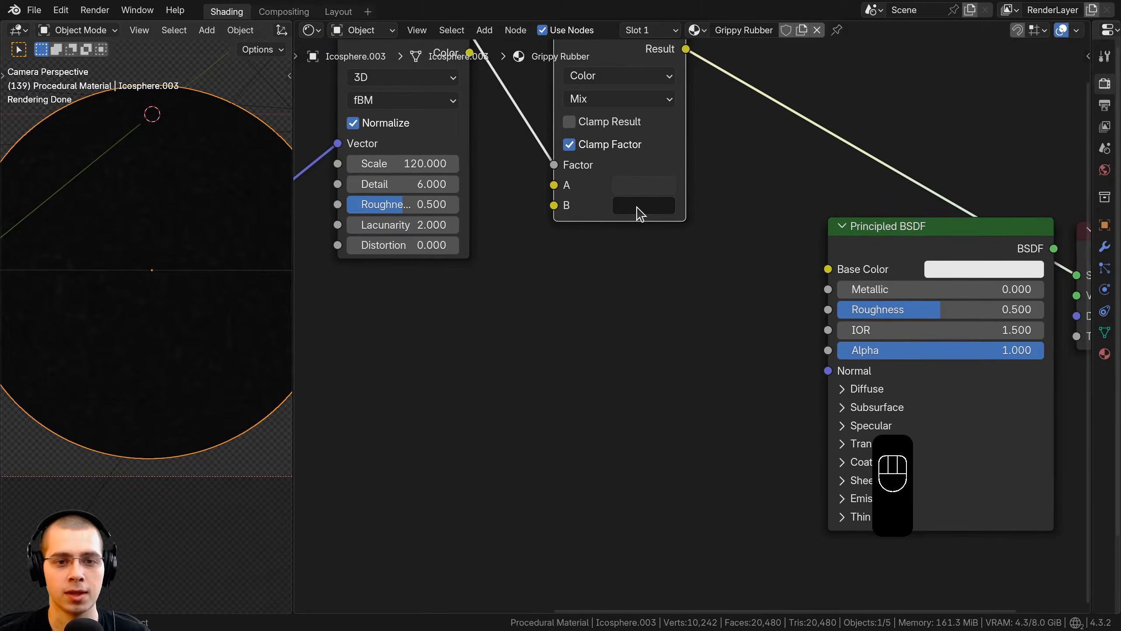
left_click(639, 206)
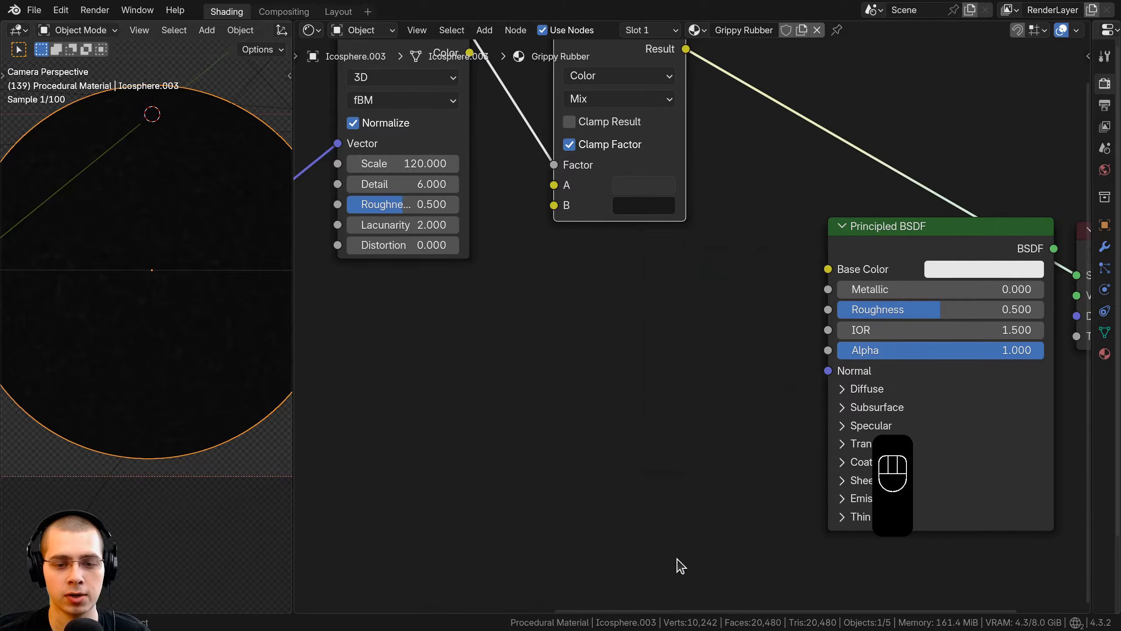
left_click(645, 207)
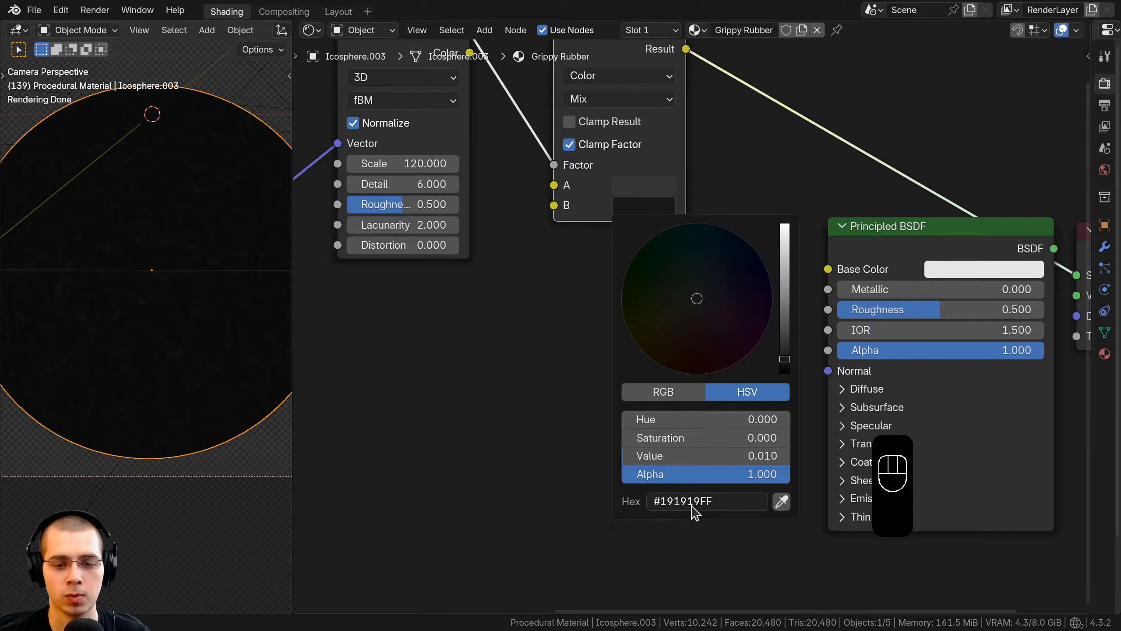
scroll(585, 116, "down", 4)
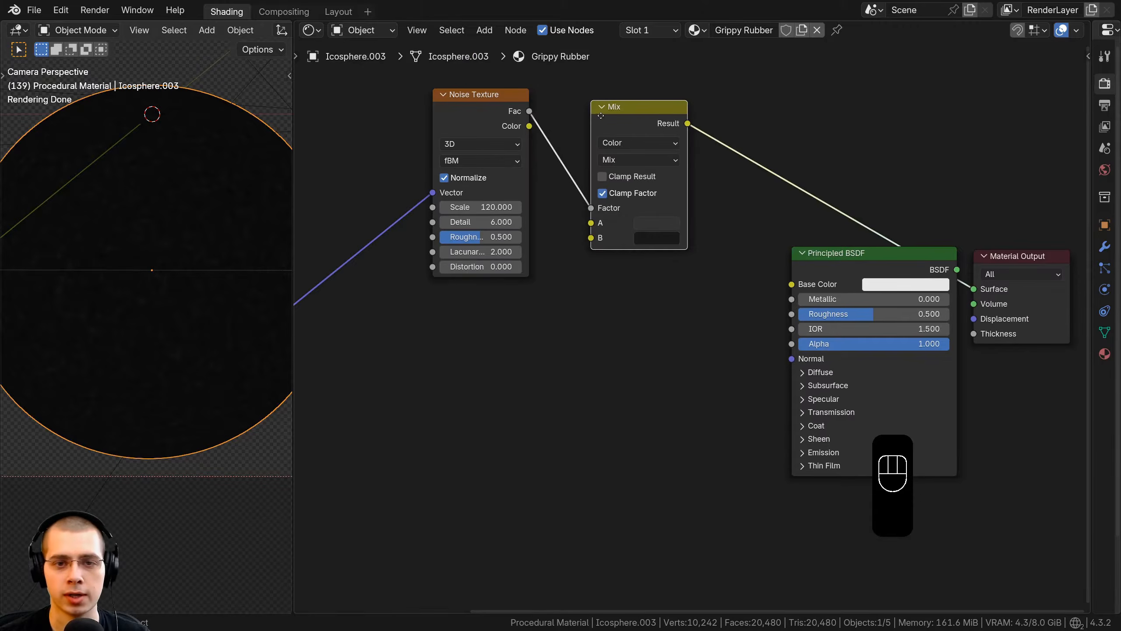
Step: Link the Mix Result to the Principled BSDF's Base Color and connect the shader to the Material Output
left_click_drag(661, 128, 792, 283)
middle_click_drag(795, 282, 606, 259)
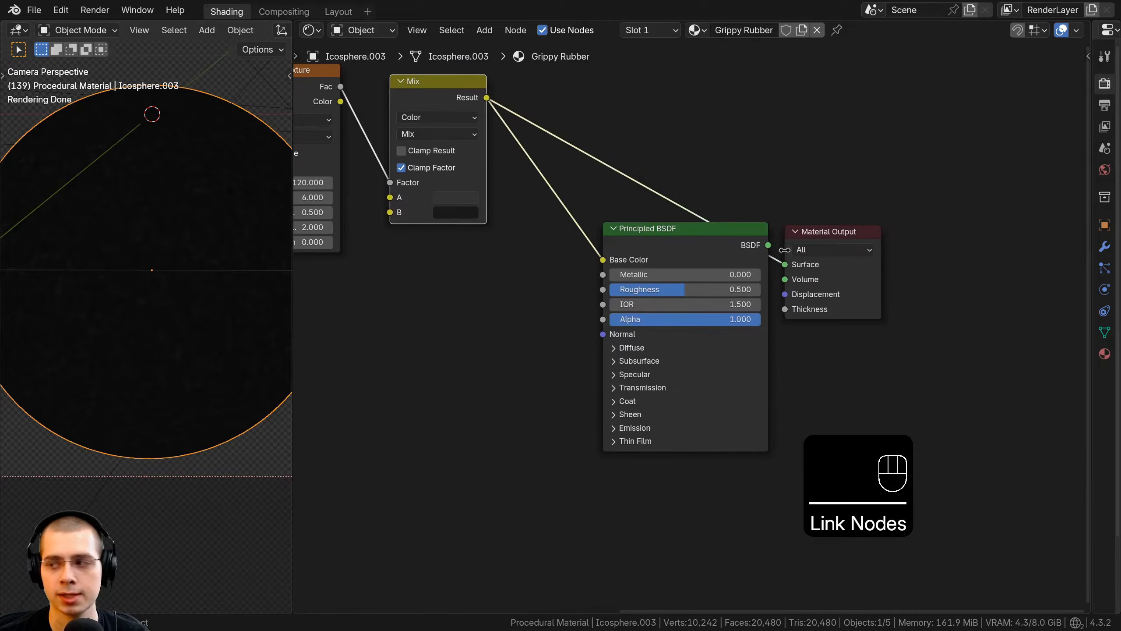
left_click(759, 245, "ctrl+shift")
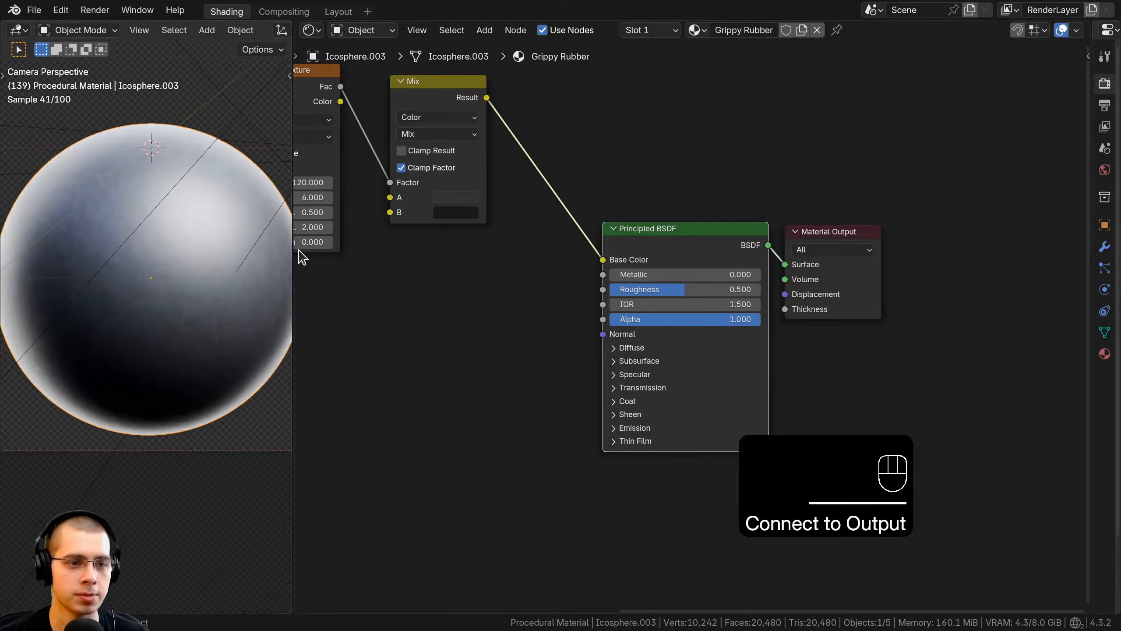
Step: Widen the 3D viewport and raise the Principled BSDF's Roughness to 0.704
left_click_drag(294, 258, 355, 263)
scroll(715, 300, "up", 3)
left_click_drag(715, 281, 754, 280)
middle_click_drag(142, 293, 121, 308, "shift")
scroll(121, 308, "up", 1)
scroll(723, 305, "down", 3)
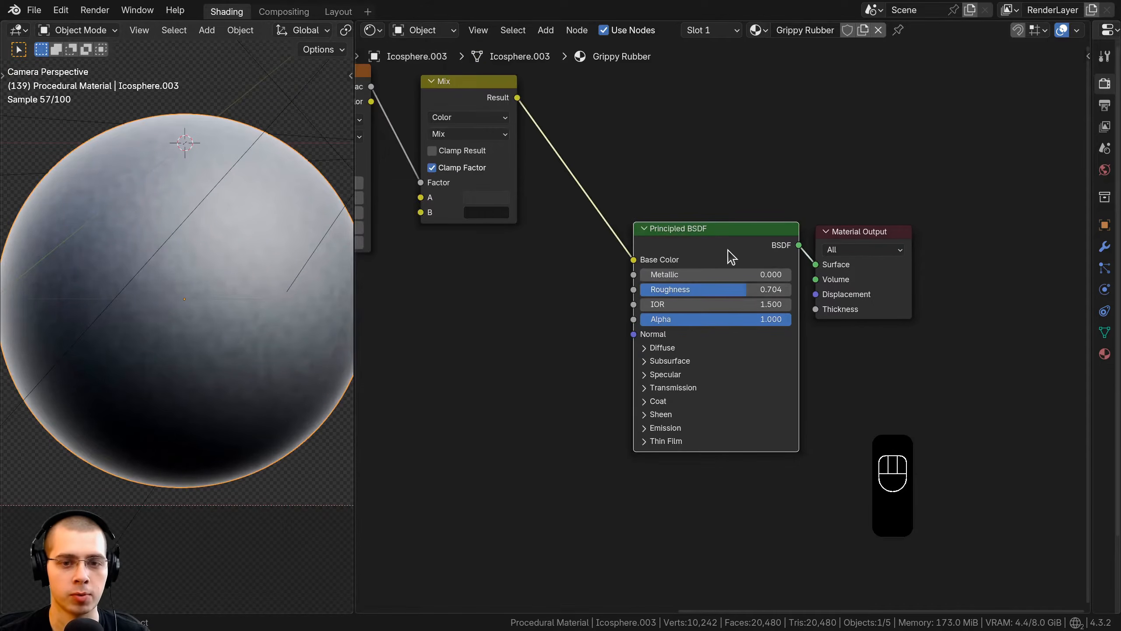
Step: Move the Mix, Principled BSDF and Material Output nodes farther right of the Noise Texture to widen the layout
left_click_drag(729, 249, 732, 248)
left_click_drag(719, 203, 887, 299)
key("g")
left_click(905, 301)
key("a")
scroll(486, 339, "down", 1)
middle_click_drag(568, 326, 870, 336)
scroll(861, 331, "down", 1)
middle_click_drag(627, 280, 557, 252)
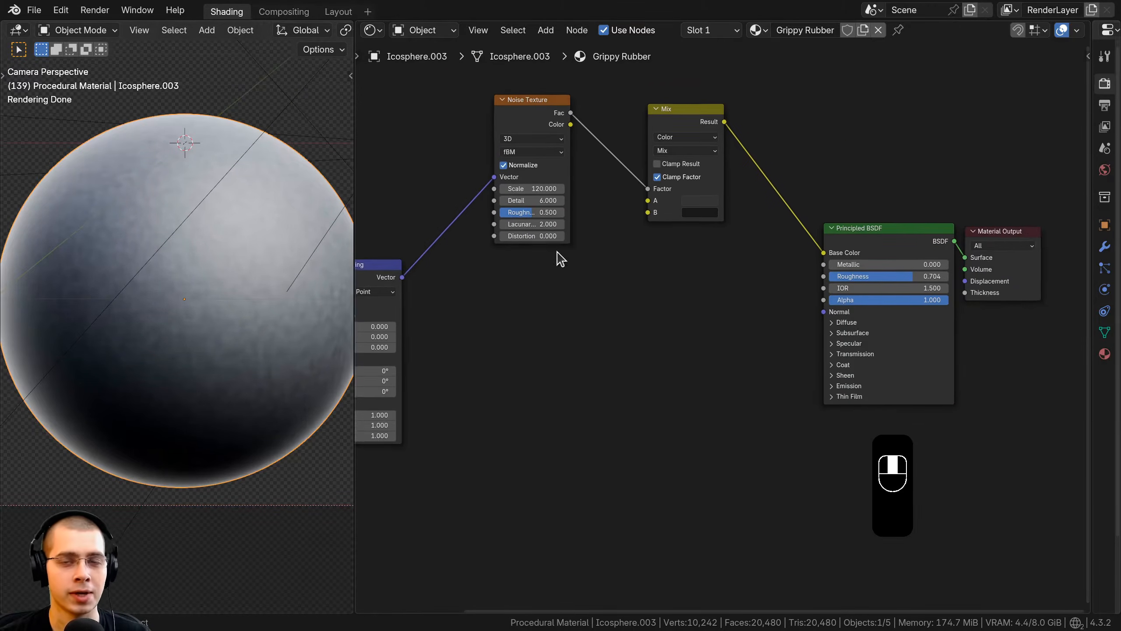
Step: Add a Voronoi Texture node below the Noise Texture and Mix nodes
scroll(582, 271, "up", 2)
middle_click_drag(608, 285, 650, 287)
scroll(633, 294, "up", 1)
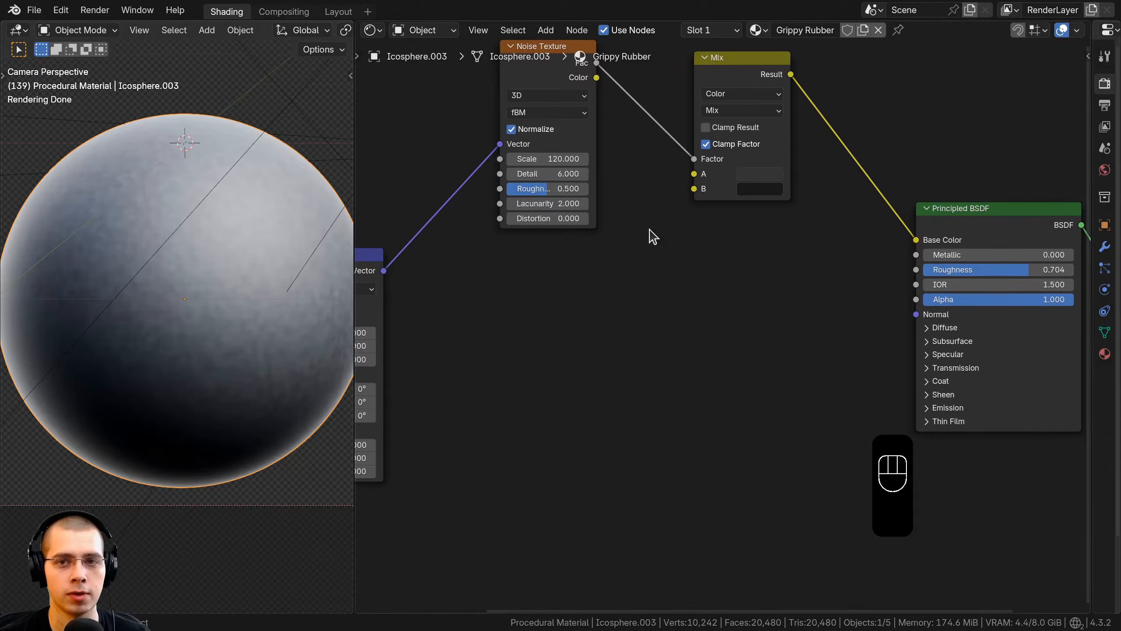
key("shift+a")
type("no")
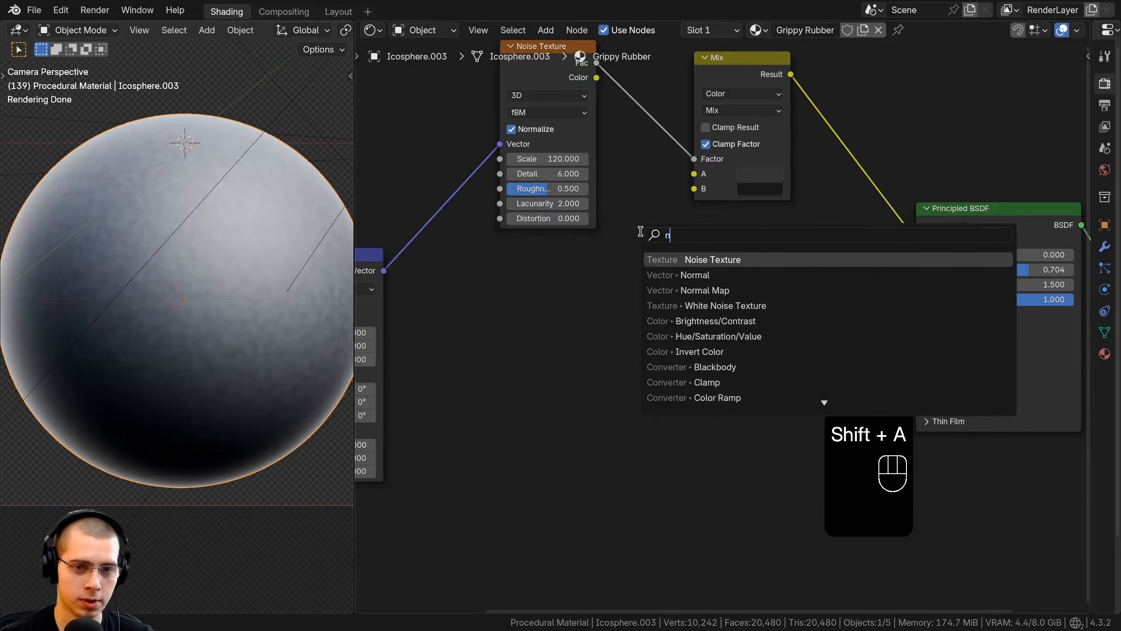
key("BackSpace")
key("BackSpace")
type("vor")
key("Return")
left_click(594, 263)
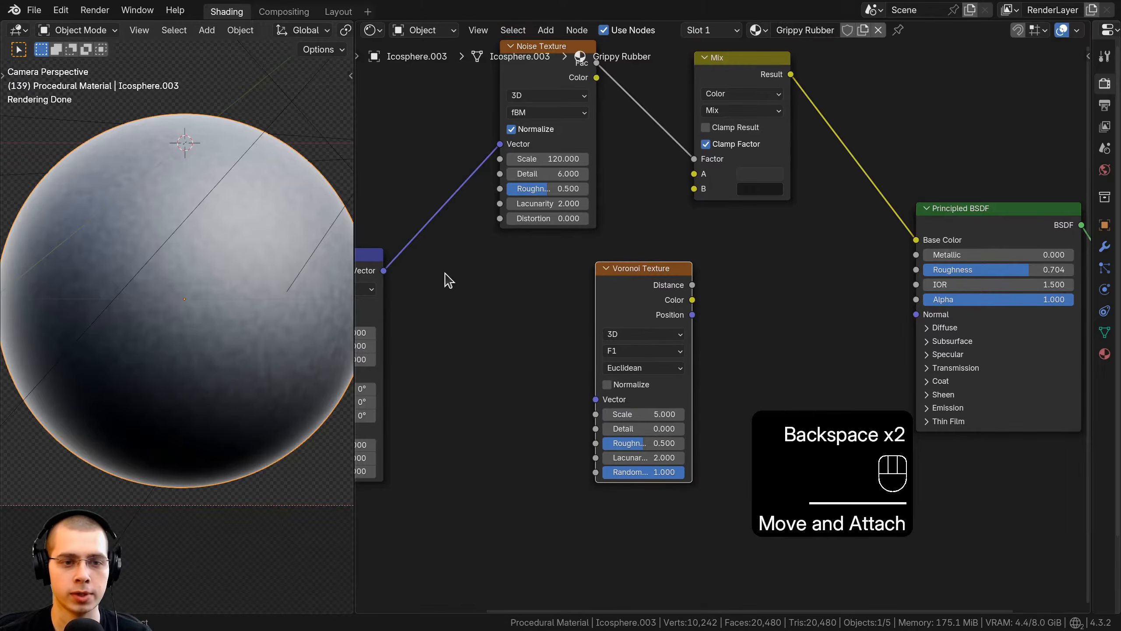
Step: Link the Mapping node's Vector output to the Voronoi Texture's Vector input and preview the Voronoi on the sphere
middle_click_drag(409, 282, 581, 239)
scroll(584, 245, "down", 1)
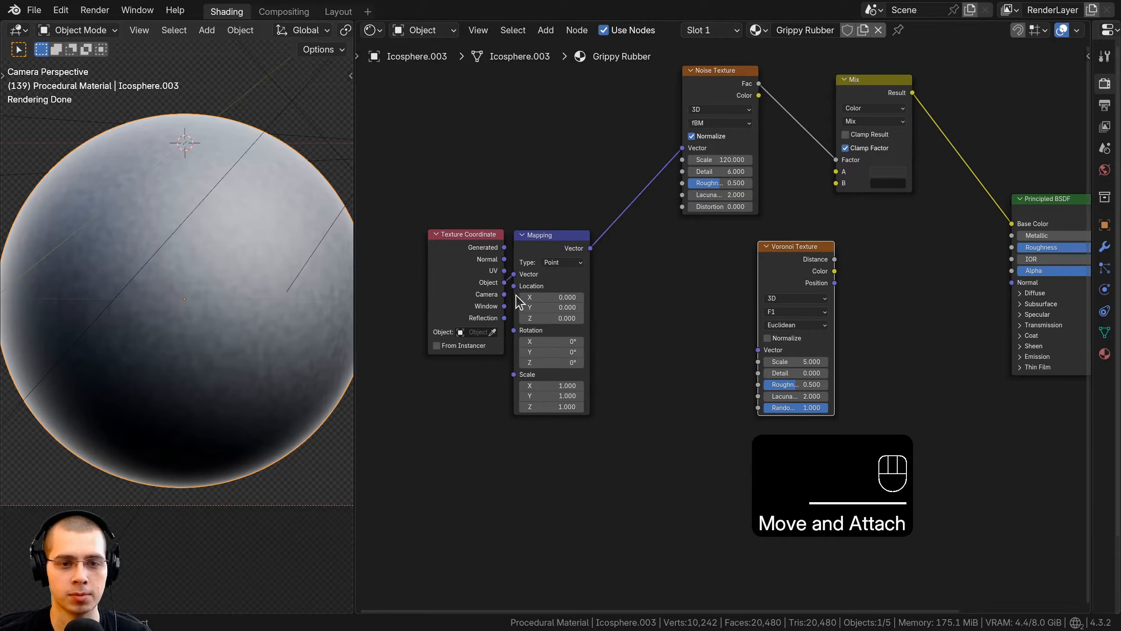
left_click_drag(590, 249, 756, 348)
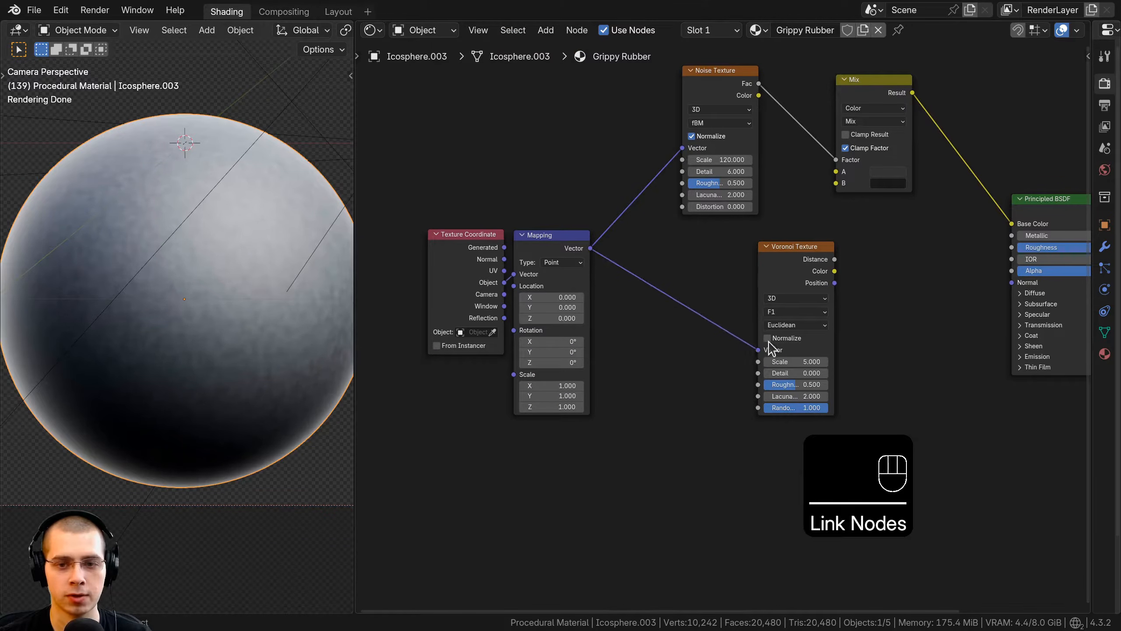
middle_click_drag(753, 315, 657, 330)
scroll(657, 331, "up", 1)
left_click(695, 299, "ctrl+shift")
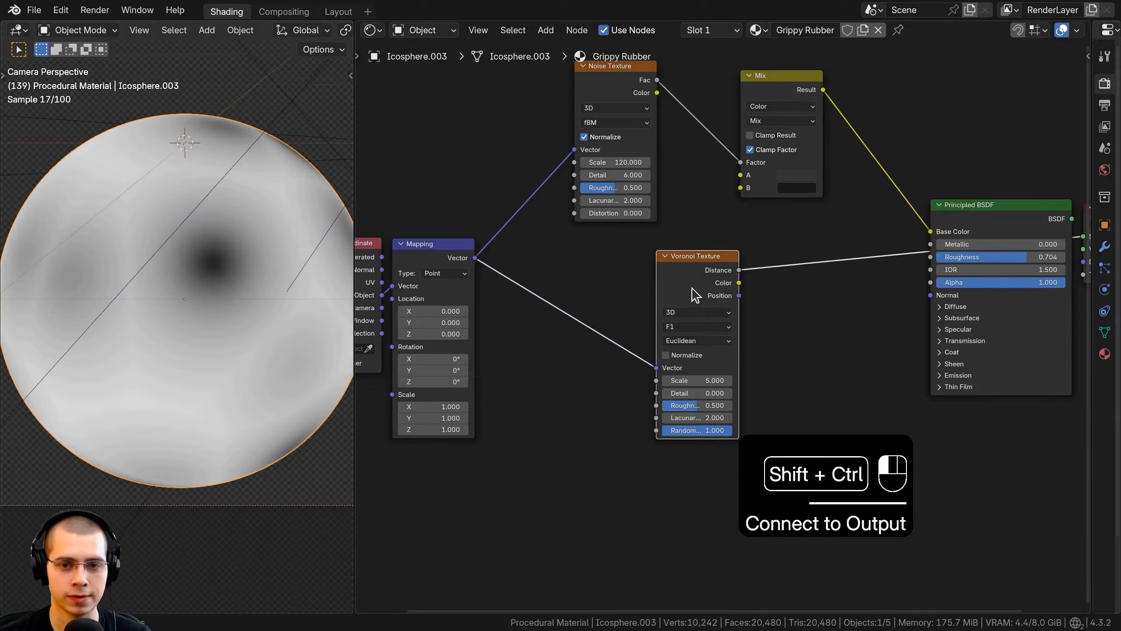
Step: Switch the Voronoi Texture's feature output to Distance to Edge and set its Scale to 800
scroll(724, 322, "up", 2)
scroll(775, 318, "up", 3)
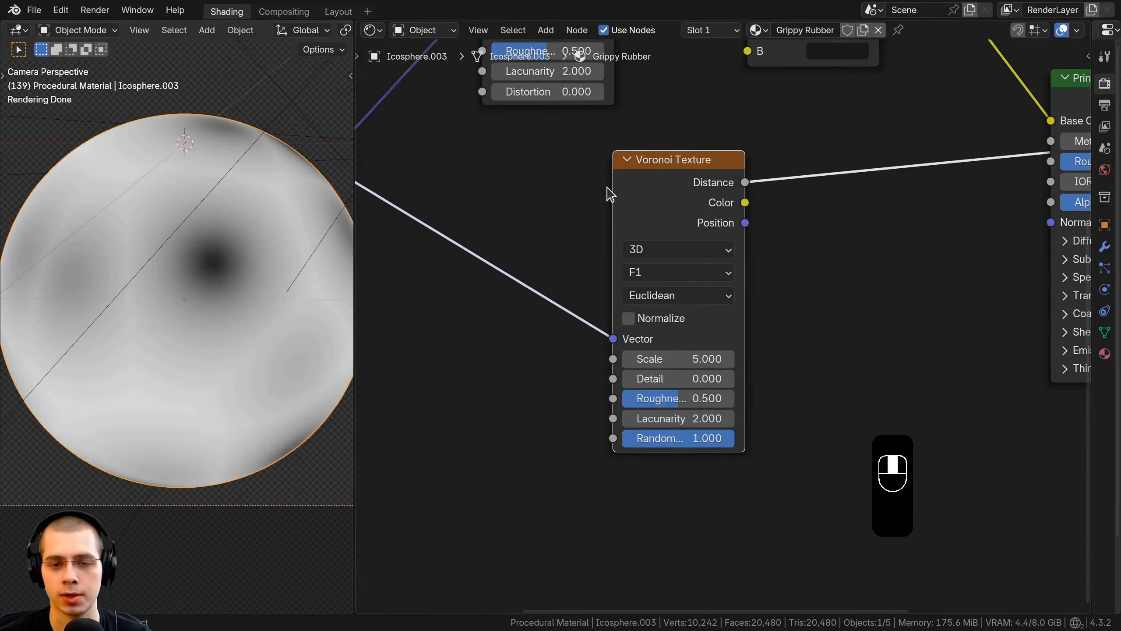
left_click(632, 264)
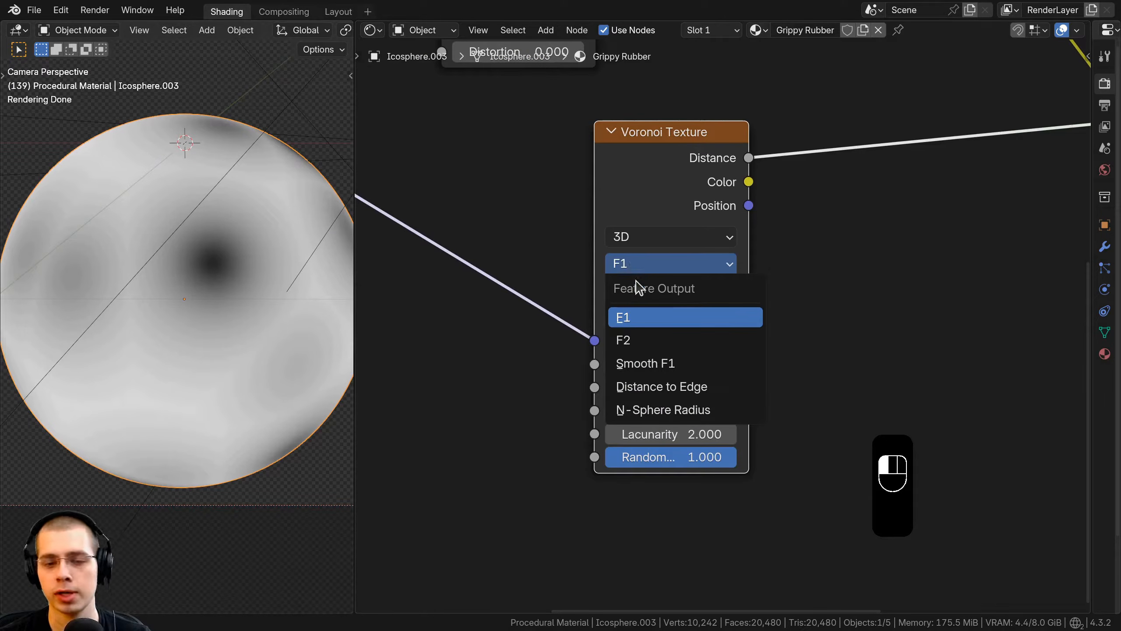
left_click(671, 387)
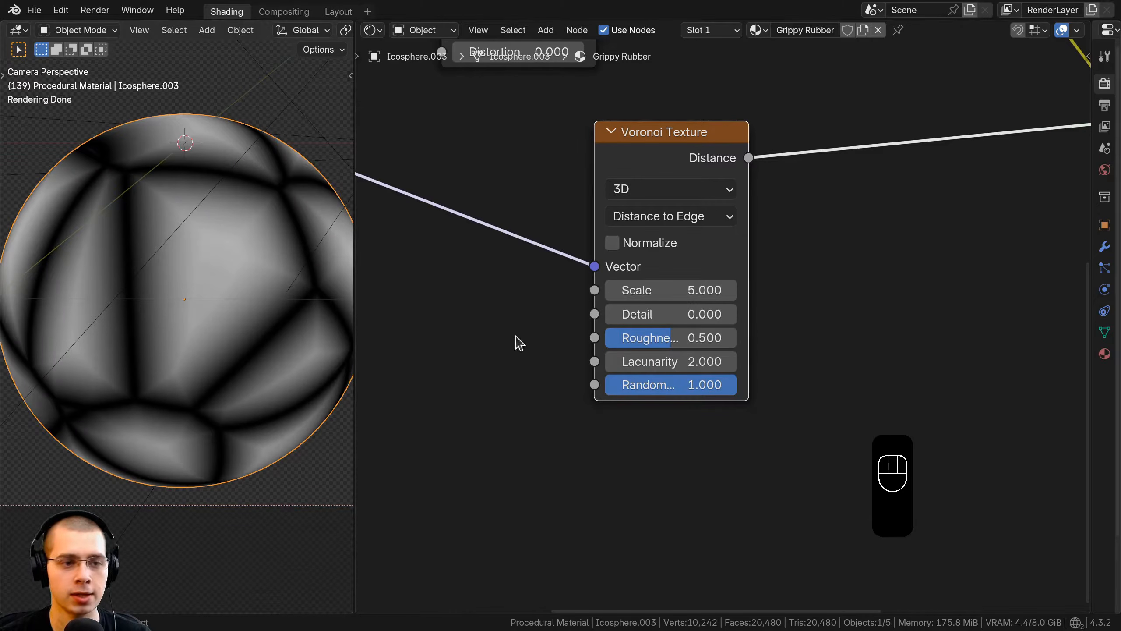
left_click_drag(640, 290, 712, 290)
left_click(696, 290)
type("80")
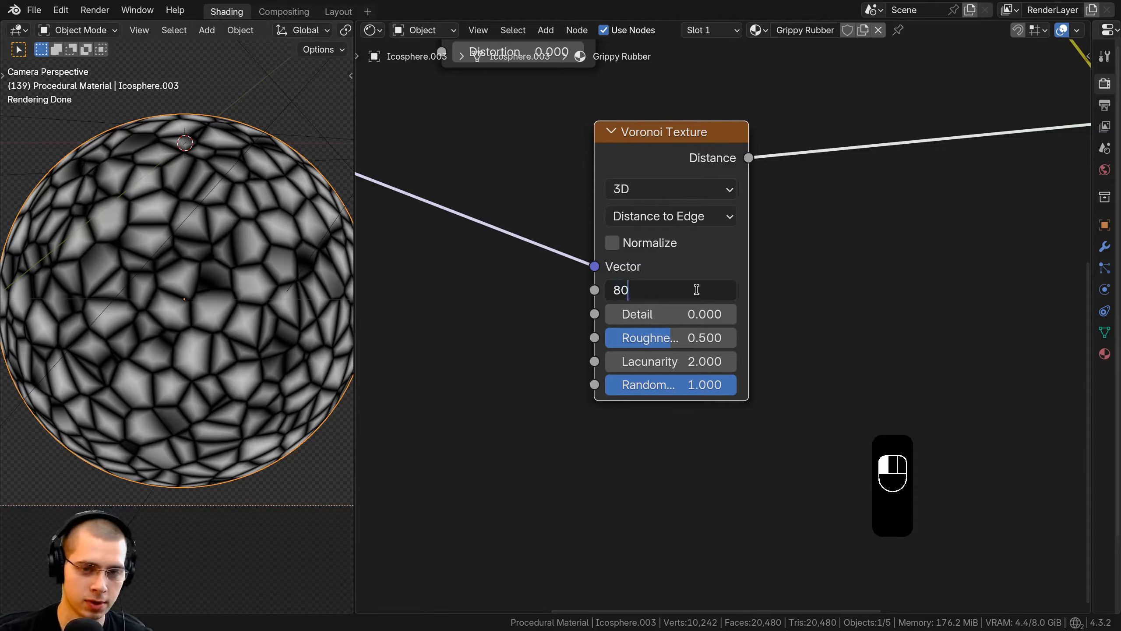
type("0")
key("Return")
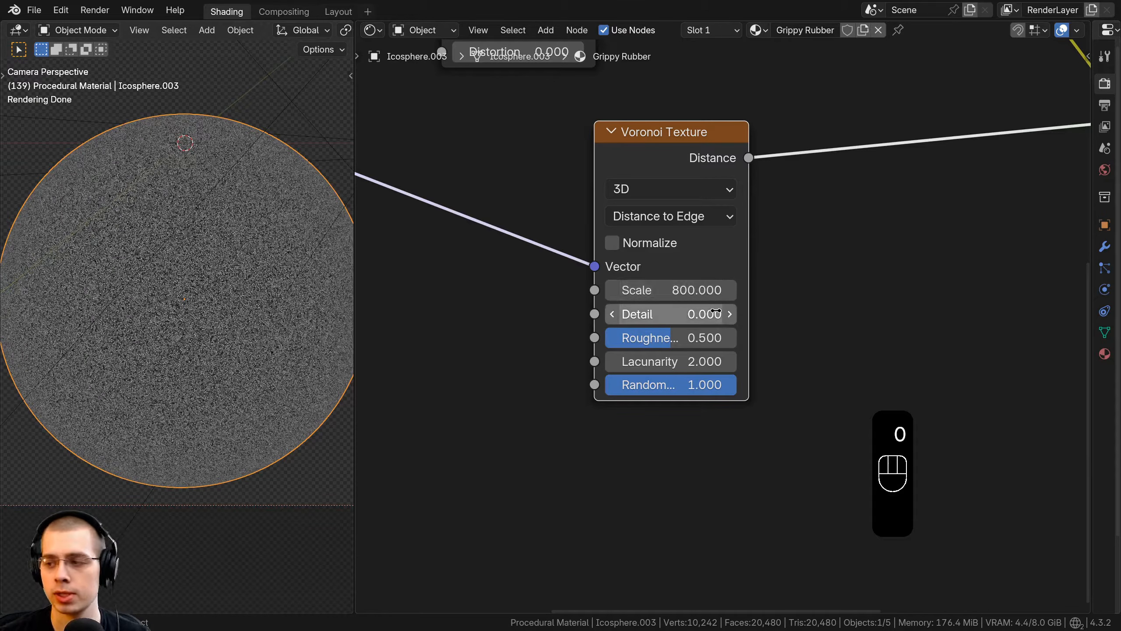
Step: Move the Voronoi Texture node slightly to the right and inspect its cell pattern close up on the sphere
scroll(702, 248, "down", 2)
left_click(693, 233)
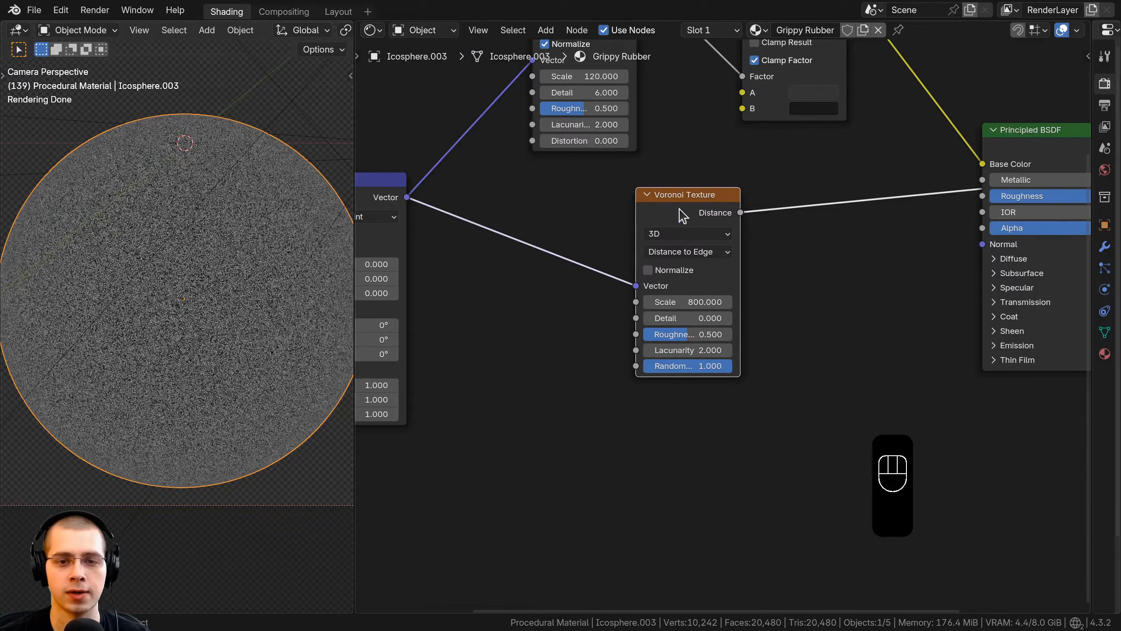
left_click_drag(680, 211, 702, 211)
scroll(231, 214, "up", 13)
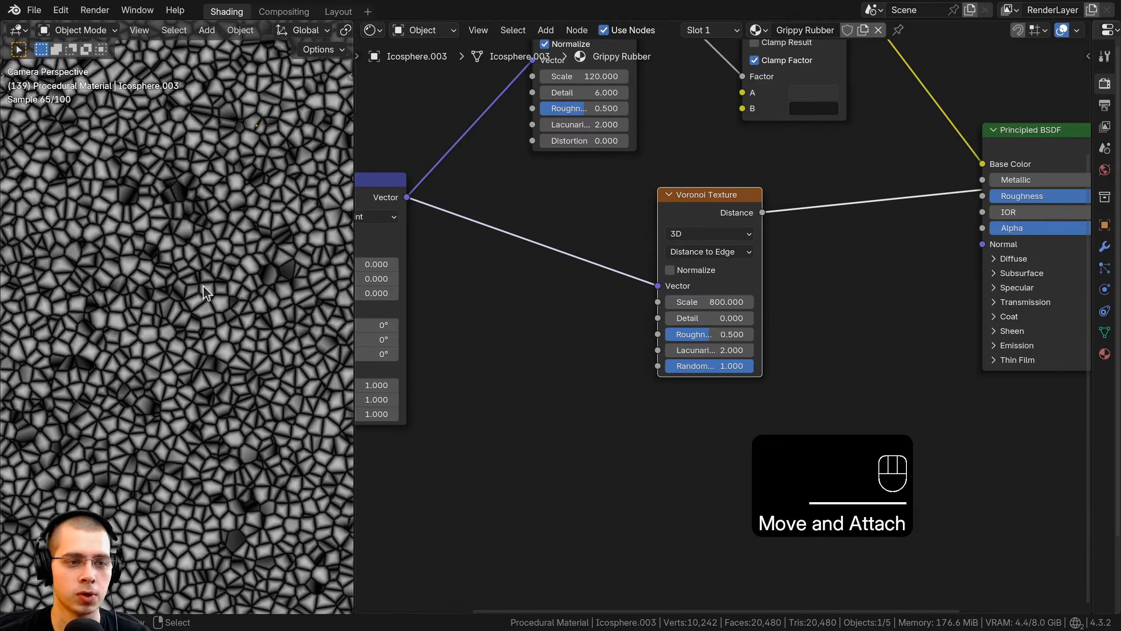
Step: Insert a Noise Texture node into the link between the Mapping and Voronoi Texture nodes
middle_click_drag(574, 218, 632, 265)
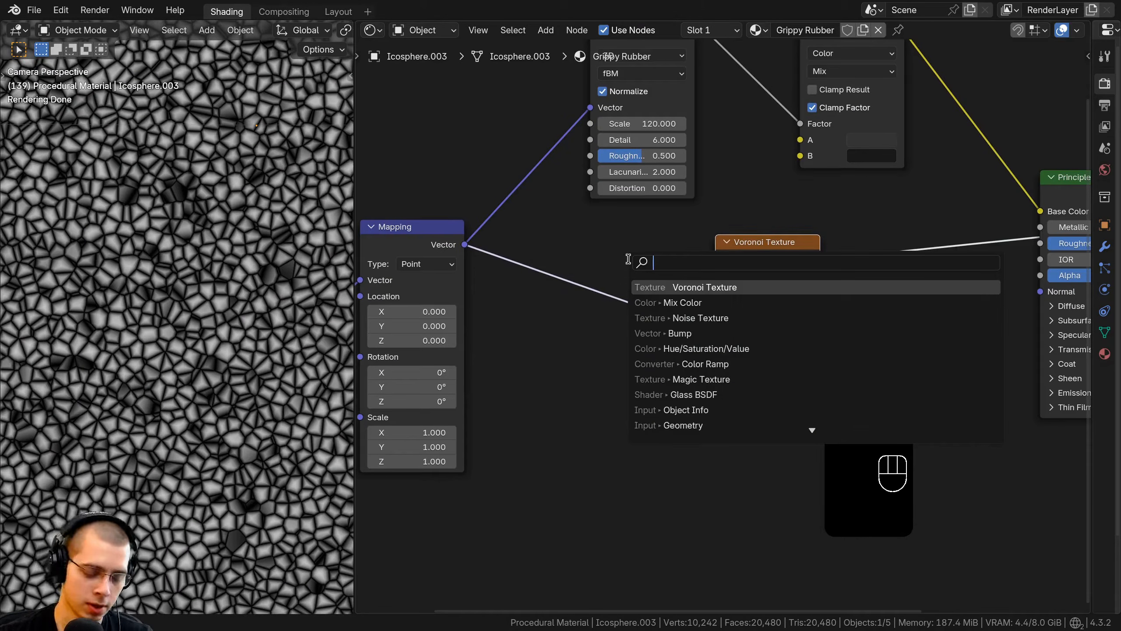
type("no")
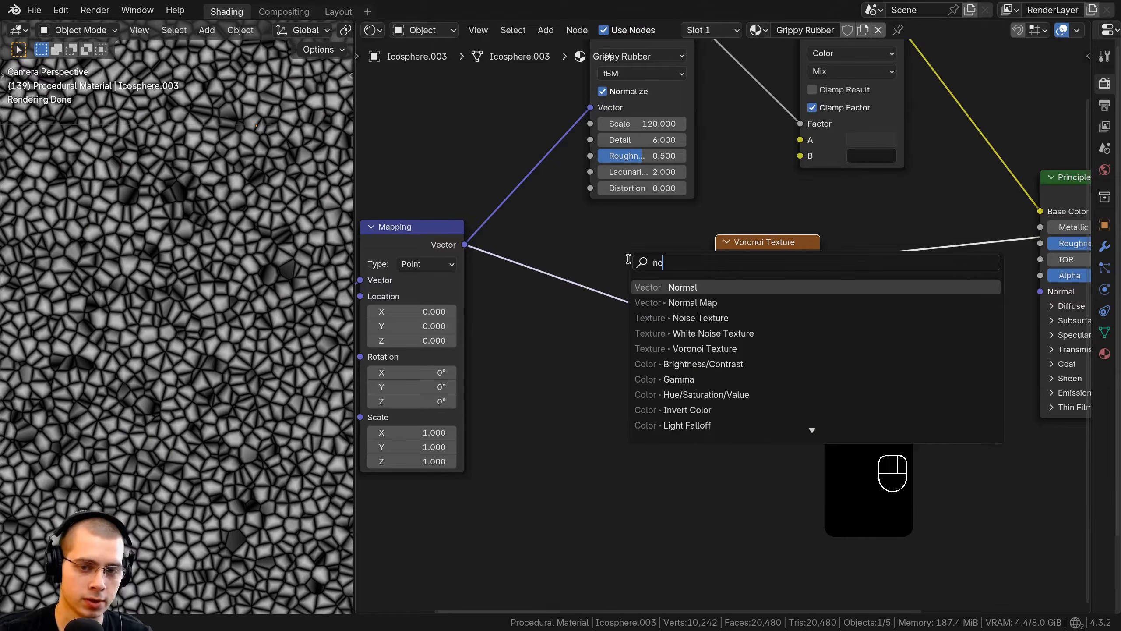
type("ise")
key("Return")
left_click(617, 267)
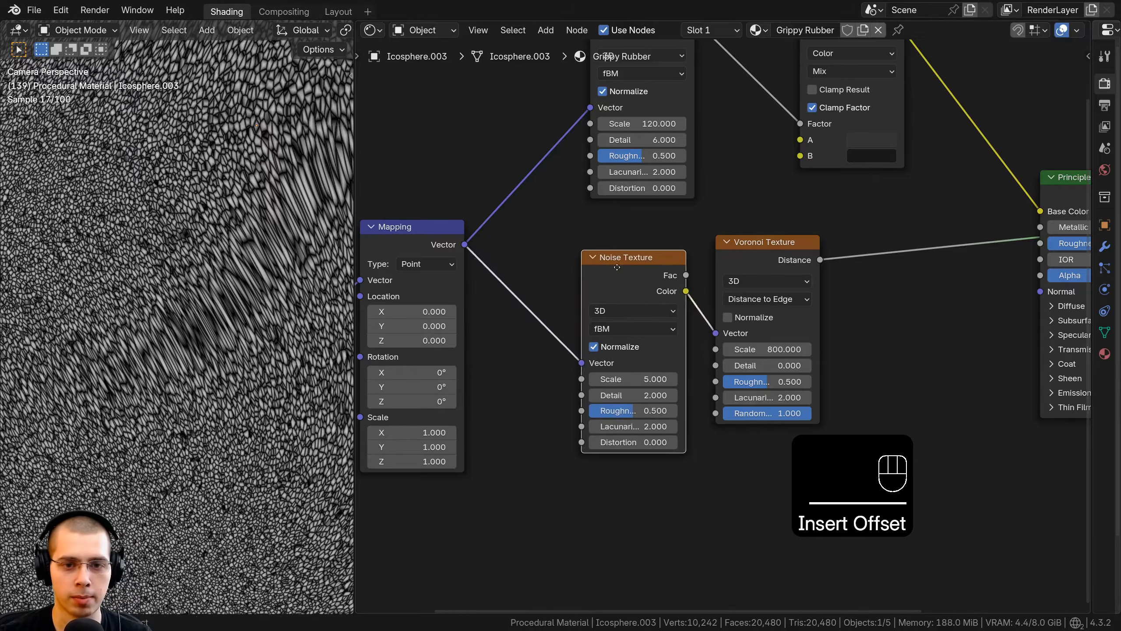
left_click_drag(617, 267, 584, 249)
scroll(200, 336, "down", 5)
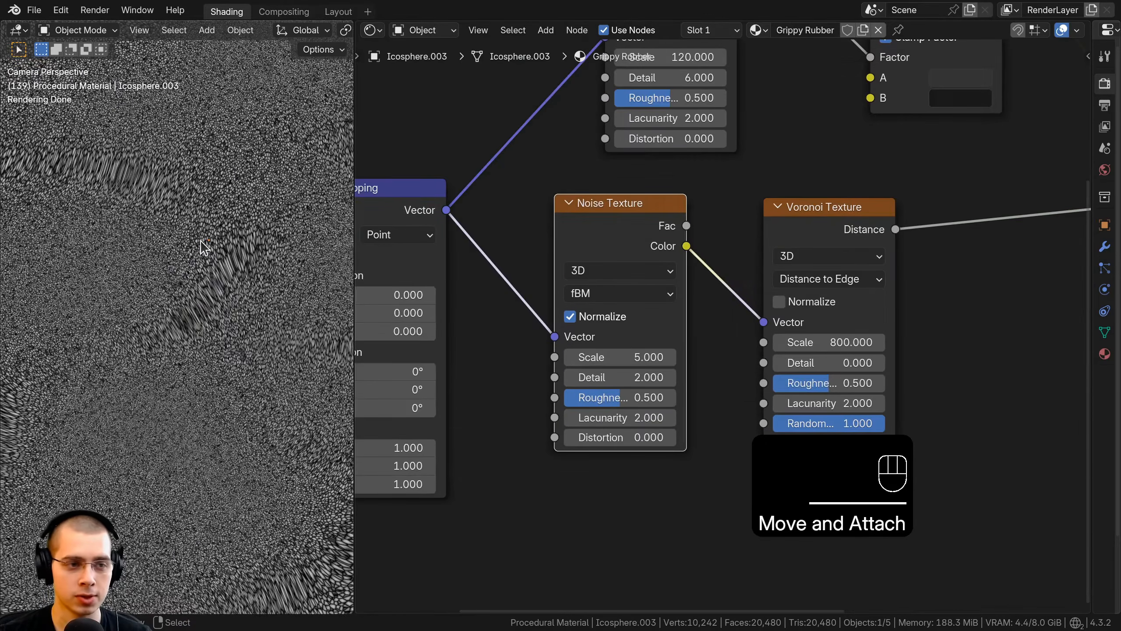
scroll(199, 243, "down", 3)
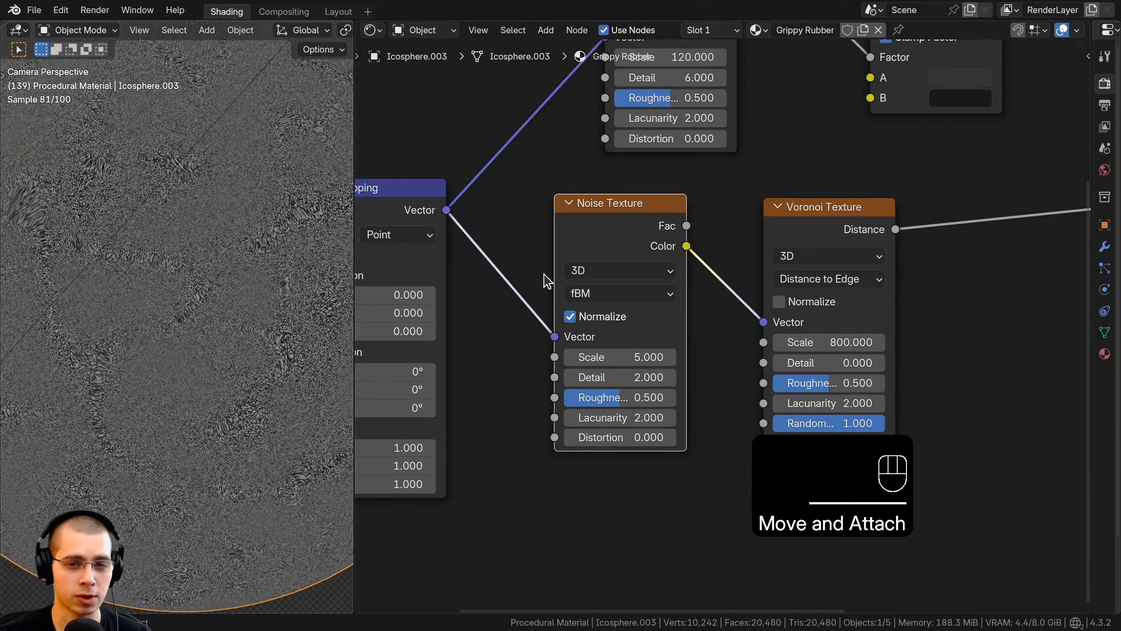
Step: Set the new Noise Texture's Scale to 25 and its Detail to 6
scroll(544, 274, "up", 2)
left_click_drag(576, 223, 567, 218)
scroll(738, 302, "up", 1)
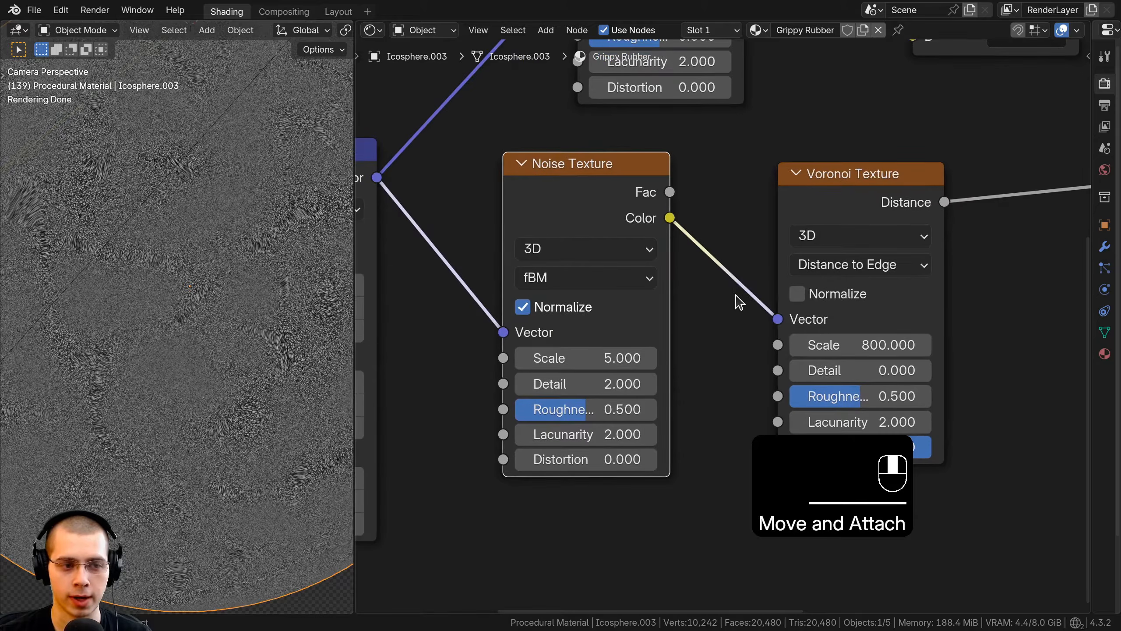
left_click(620, 360)
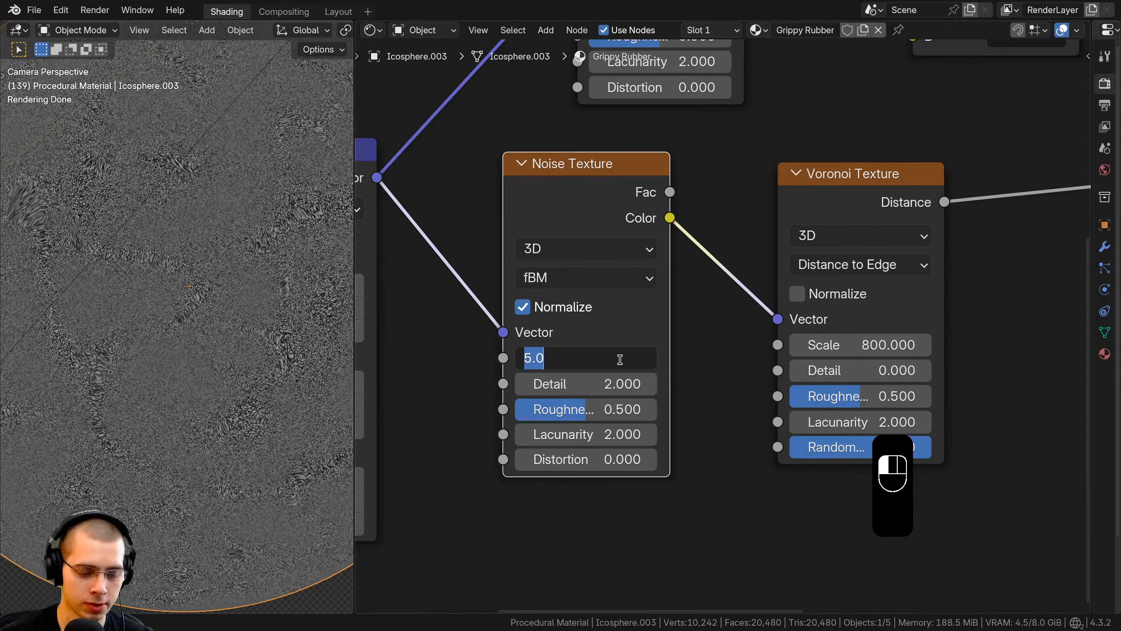
type("25")
key("Return")
left_click(644, 383)
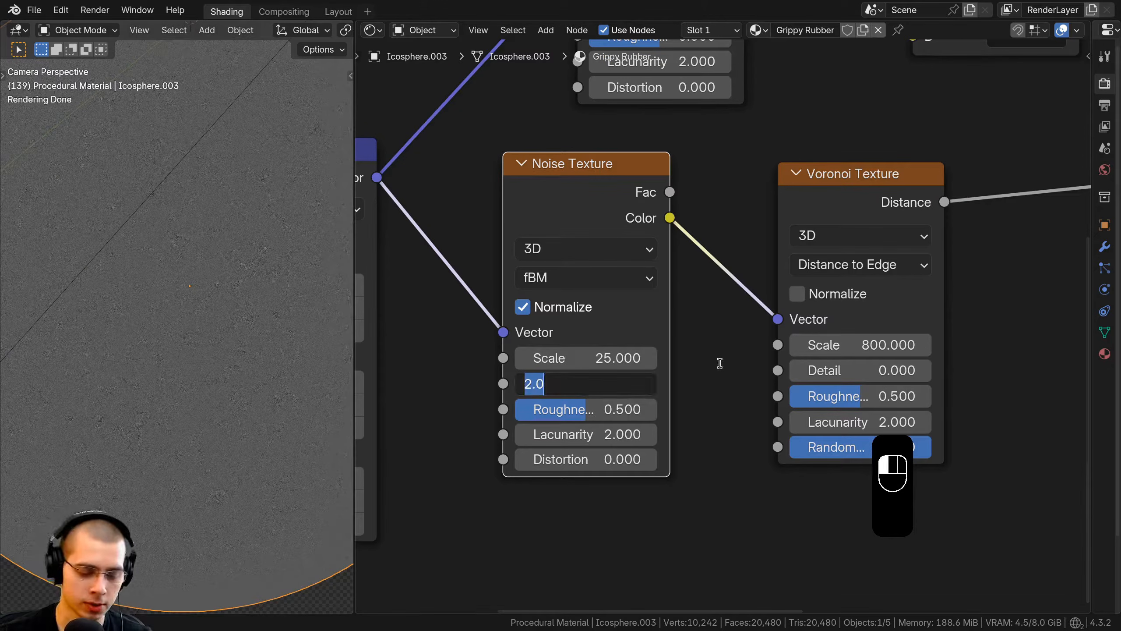
type("6")
key("Return")
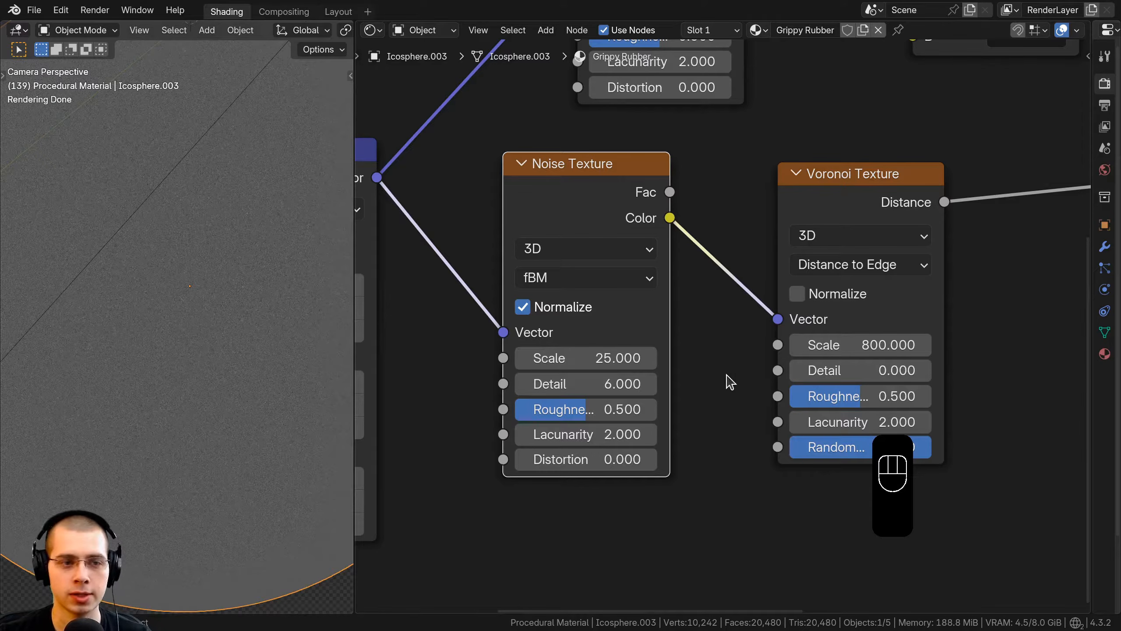
Step: Check the distorted pattern on the sphere and move the Noise Texture node closer to the Mapping node
scroll(152, 297, "down", 3)
scroll(166, 288, "up", 18)
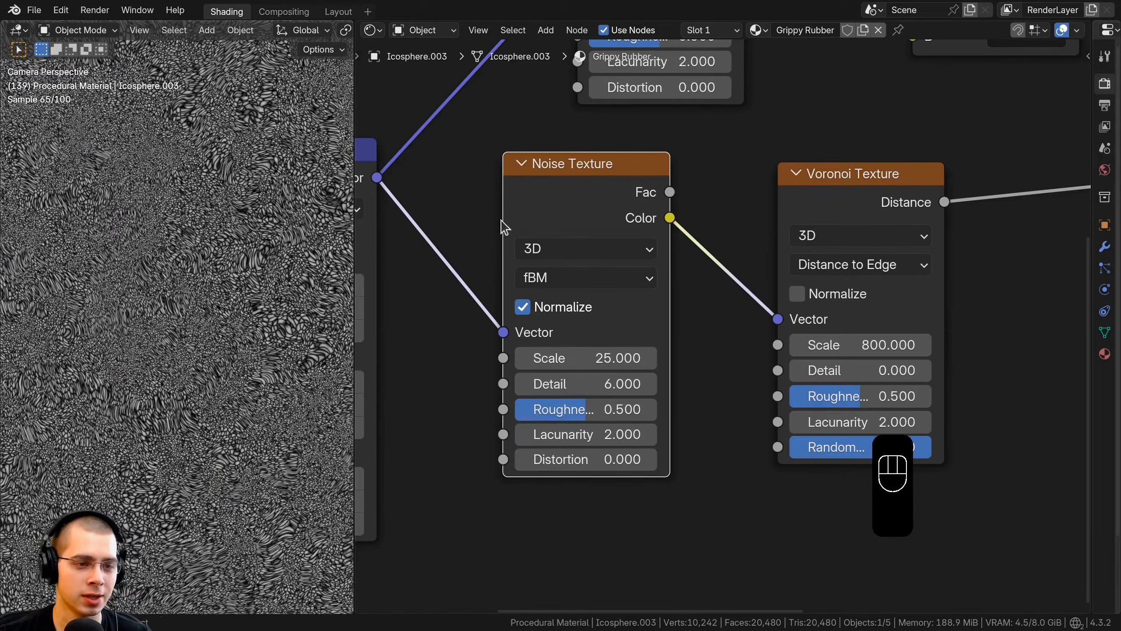
left_click_drag(596, 203, 557, 215)
scroll(618, 170, "down", 6)
middle_click_drag(621, 167, 631, 230)
left_click_drag(585, 253, 564, 252)
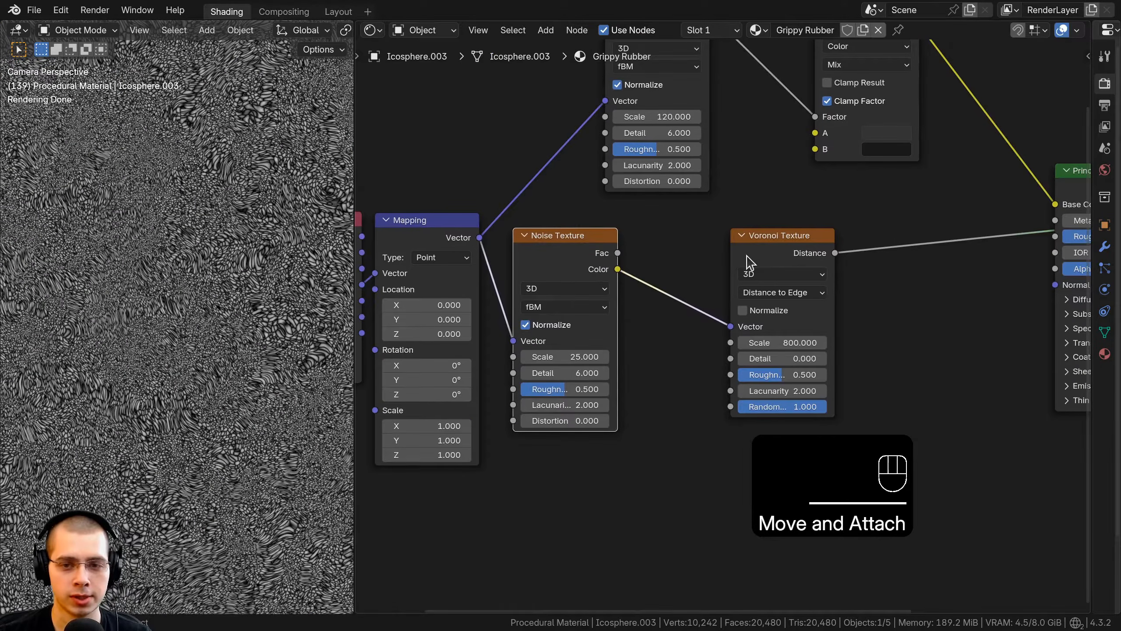
Step: Insert a Mix Color node between the new Noise Texture and the Voronoi Texture
left_click(750, 262)
key("shift+a")
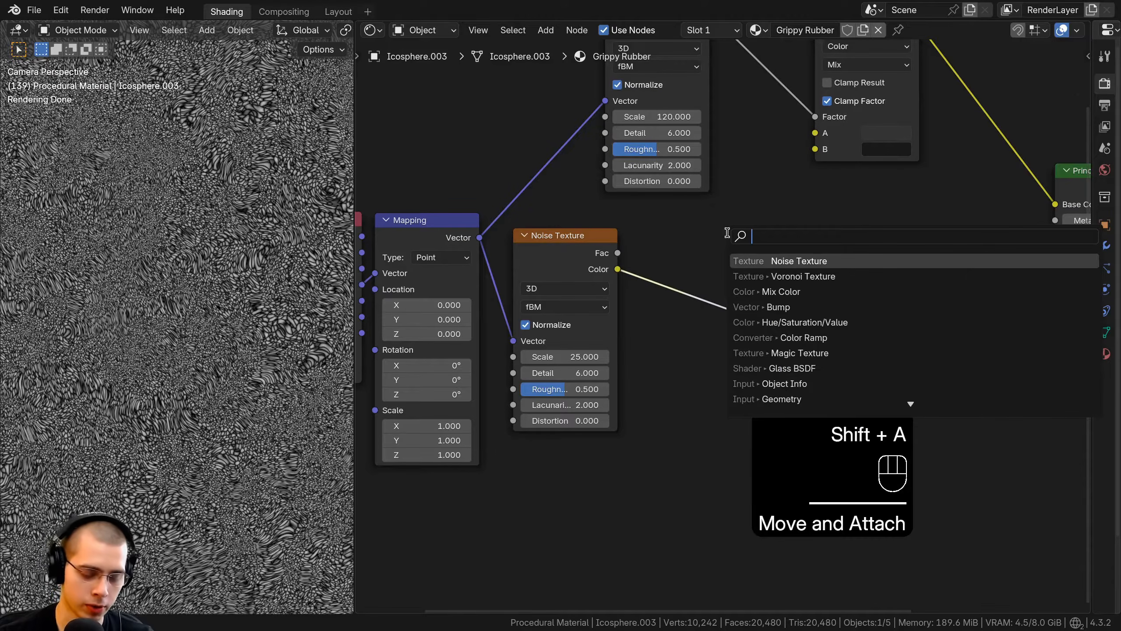
type("mix")
left_click(746, 261)
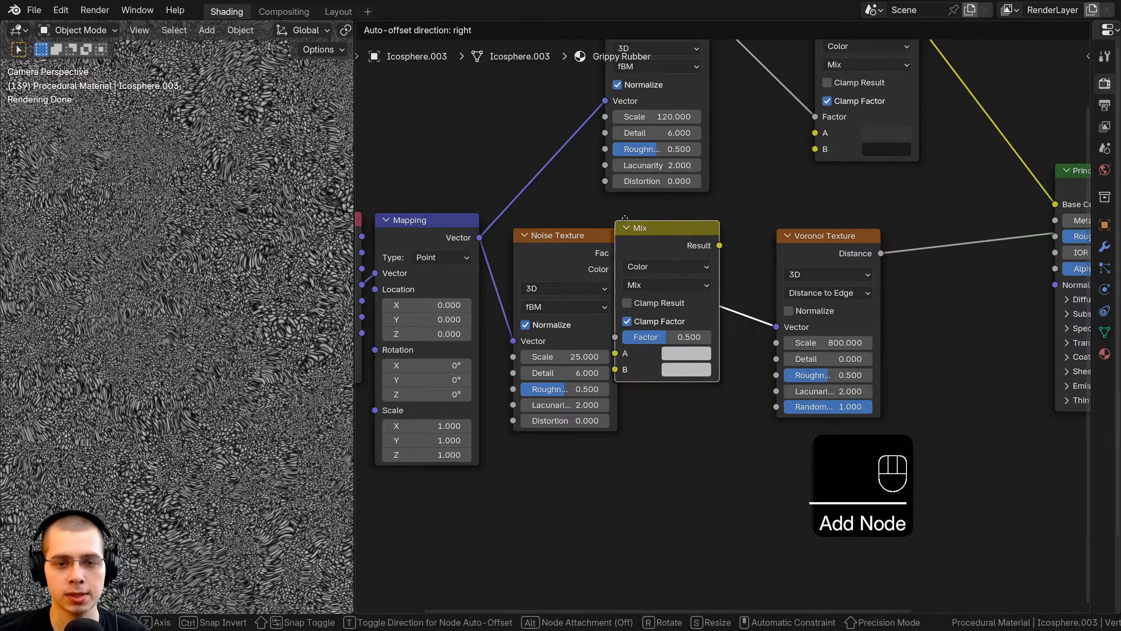
left_click(649, 228)
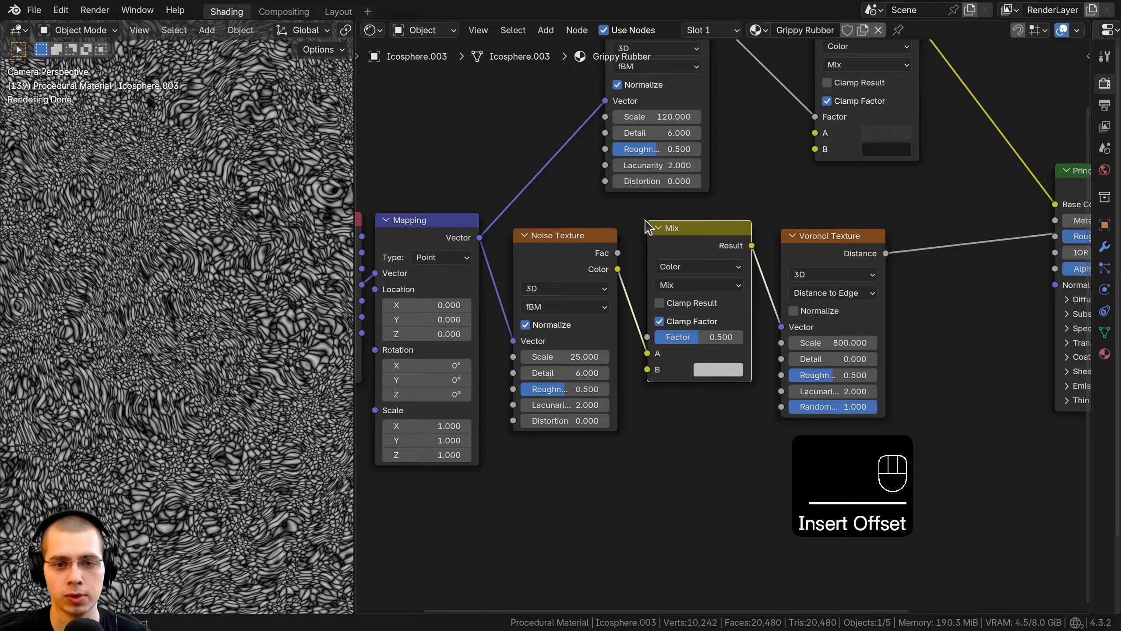
scroll(639, 322, "down", 1)
middle_click_drag(635, 345, 682, 280)
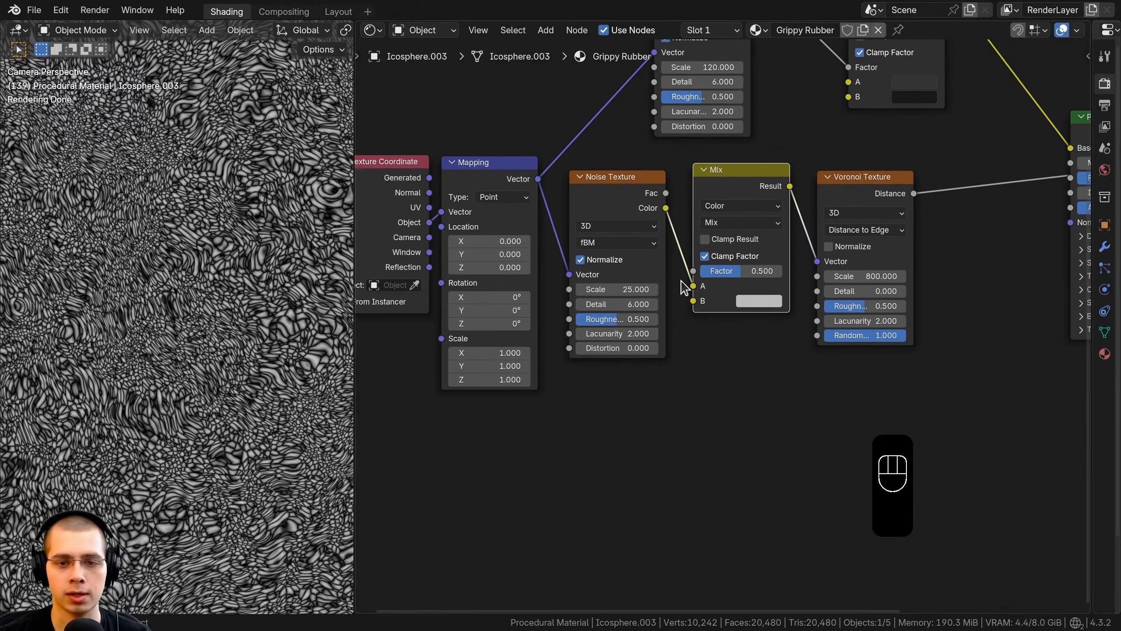
Step: Rewire the Mix node so the Noise Texture's Fac feeds input B and the Mapping node's Vector feeds input A
left_click_drag(692, 286, 662, 252)
left_click_drag(626, 190, 585, 211)
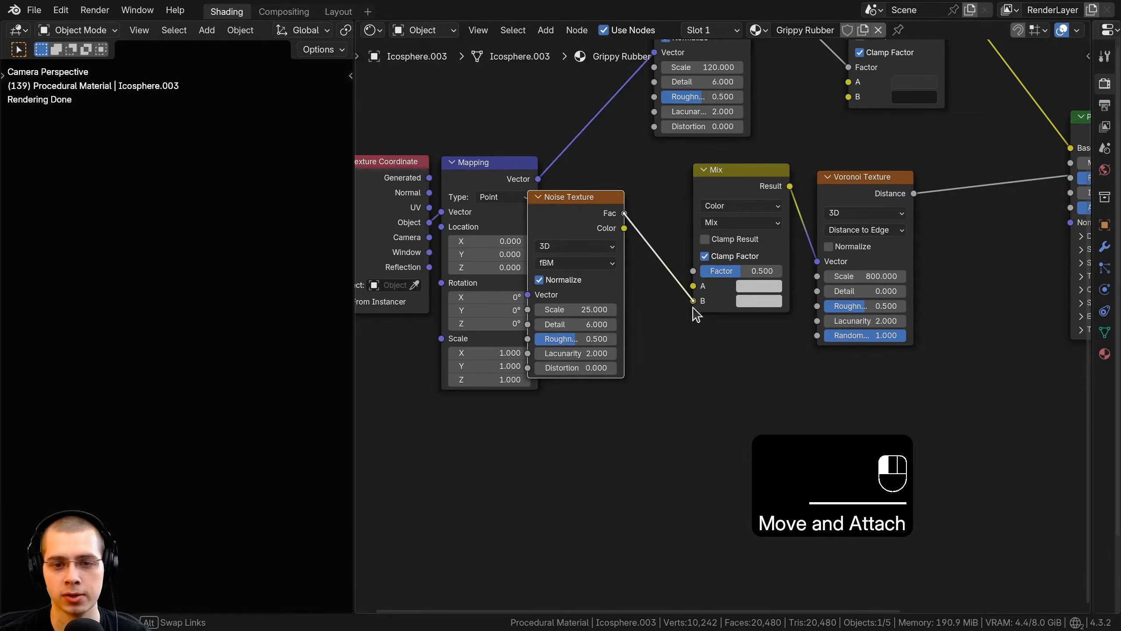
left_click_drag(693, 307, 693, 306)
left_click_drag(586, 217, 692, 283)
left_click(513, 174)
left_click_drag(627, 292, 649, 202)
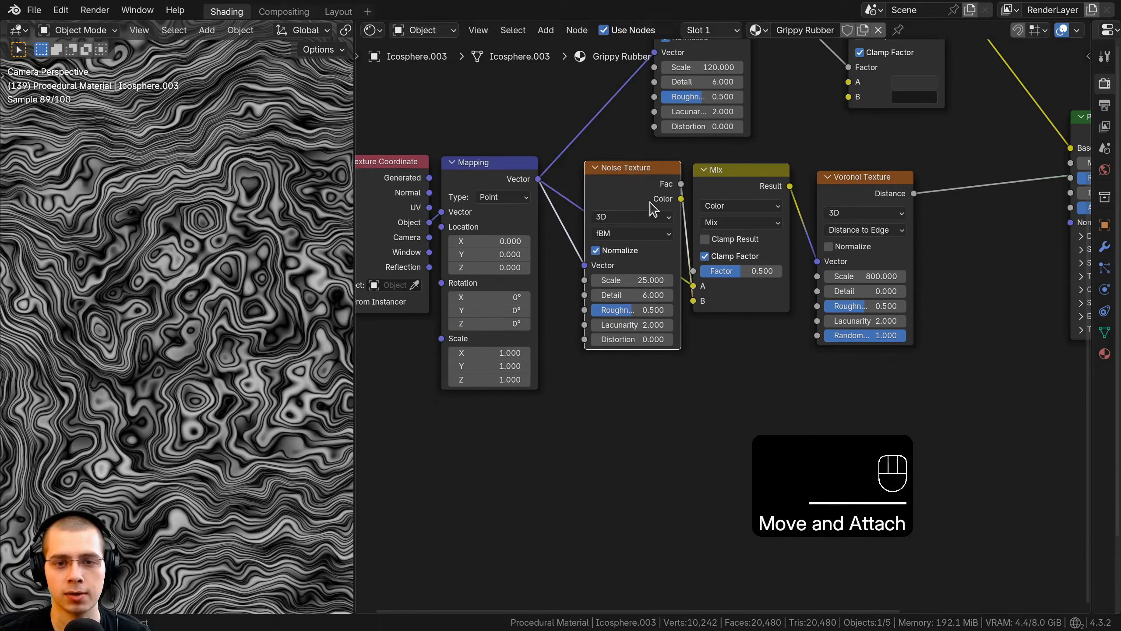
Step: Arrange the Mix and Voronoi Texture nodes in a tidy row beside the new Noise Texture
left_click_drag(731, 353, 676, 248)
key("g")
left_click(721, 206)
key("a")
Step: Switch the new Mix node's blending mode to Linear Light and set its Factor to 0.02
left_click_drag(755, 285, 749, 201)
scroll(722, 294, "up", 2)
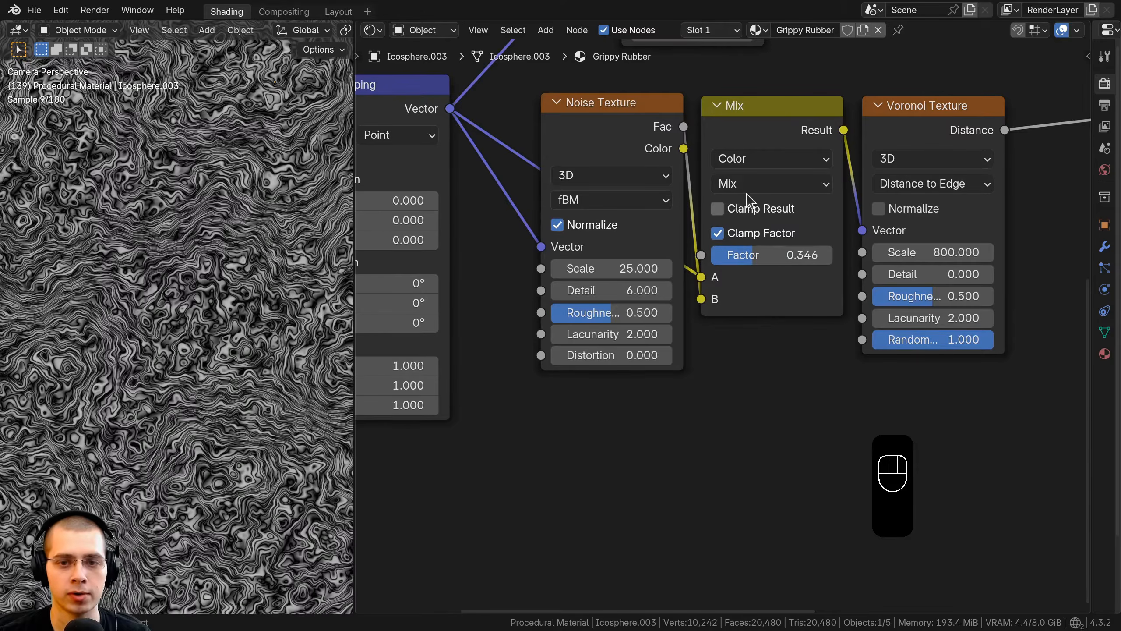
left_click(753, 184)
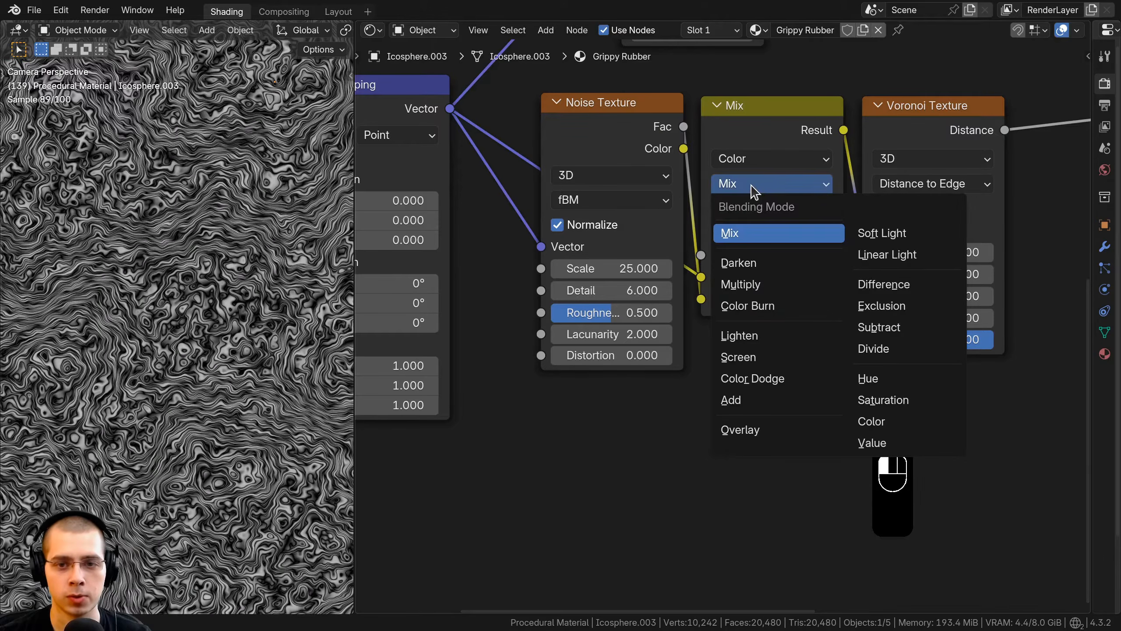
left_click(887, 256)
left_click_drag(749, 261, 692, 255)
scroll(765, 282, "up", 1)
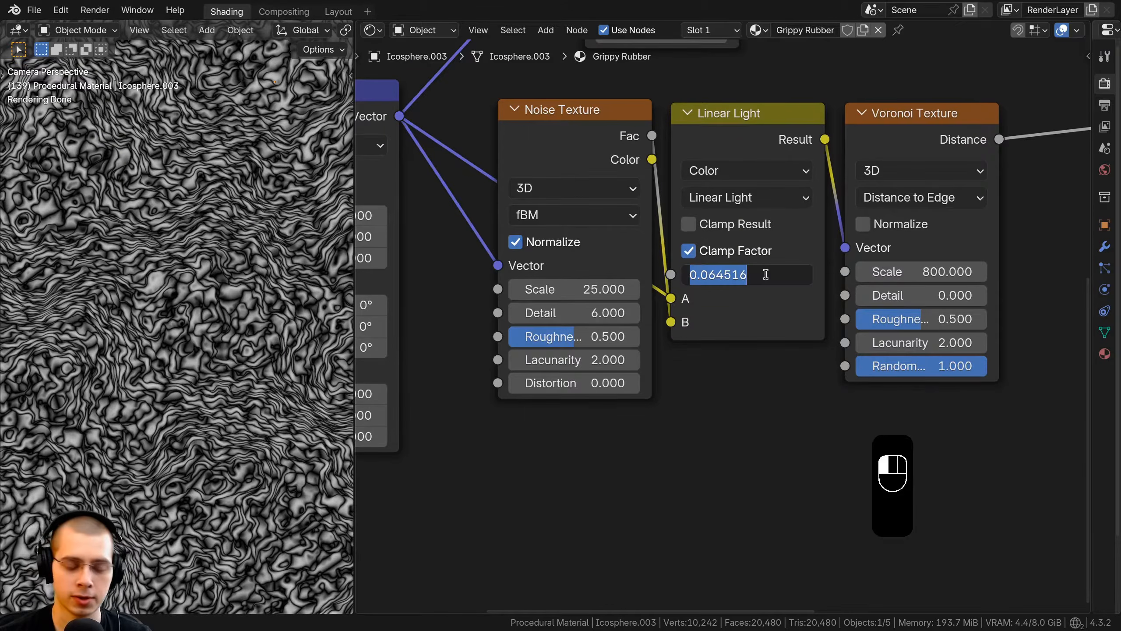
type("2")
key("Return")
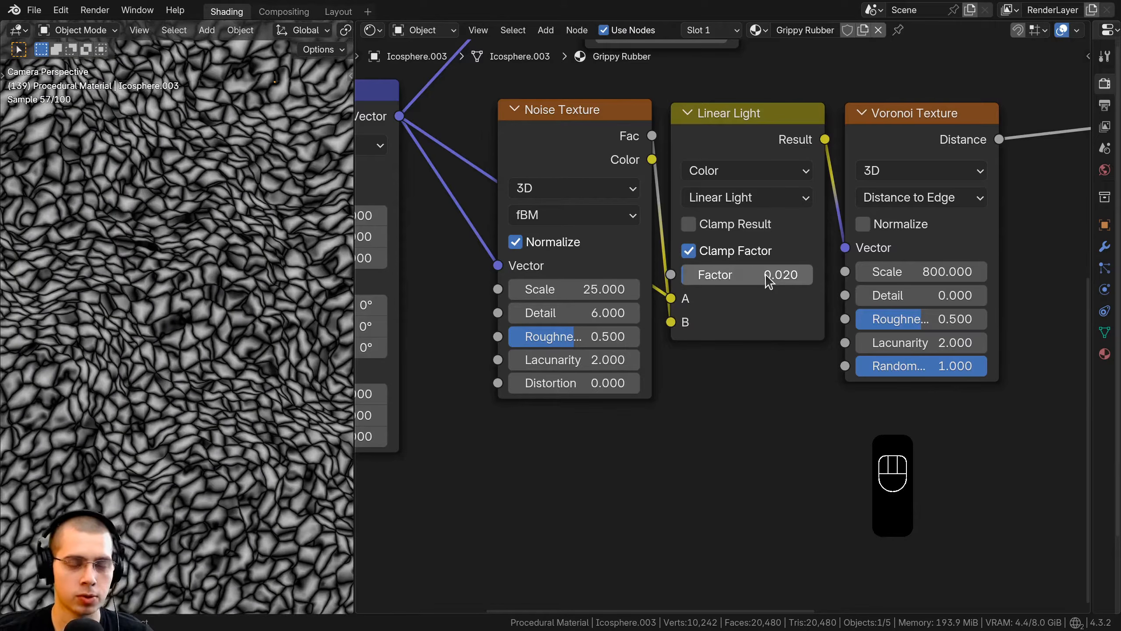
Step: Inspect the distorted cell pattern on the sphere and switch the preview back to the Principled BSDF
scroll(239, 314, "up", 3)
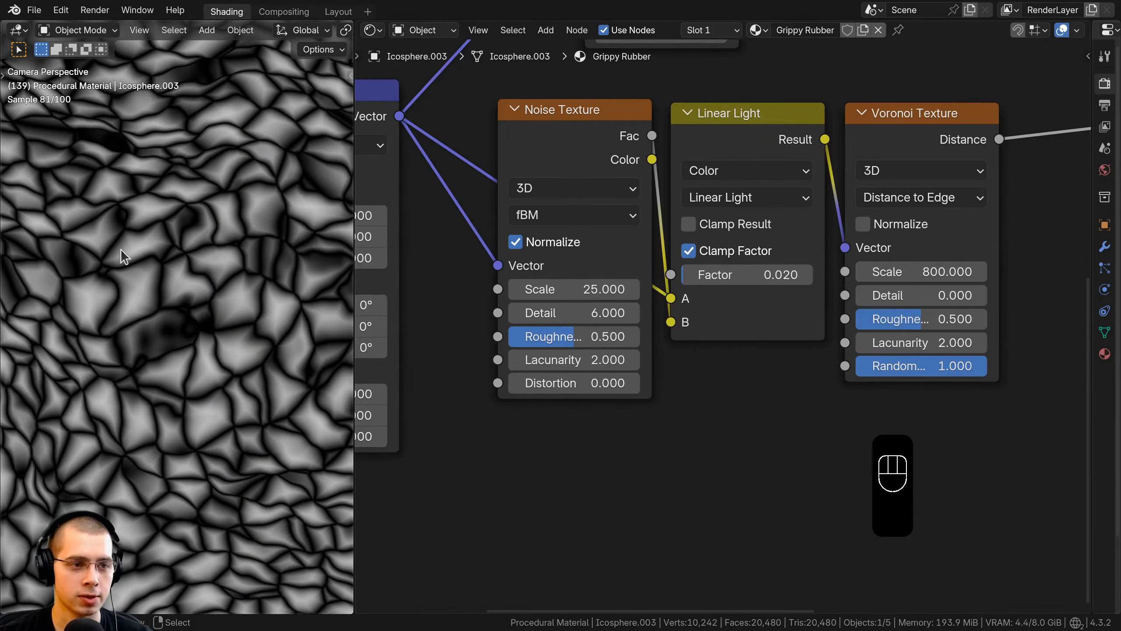
scroll(121, 249, "down", 6)
scroll(198, 270, "up", 3)
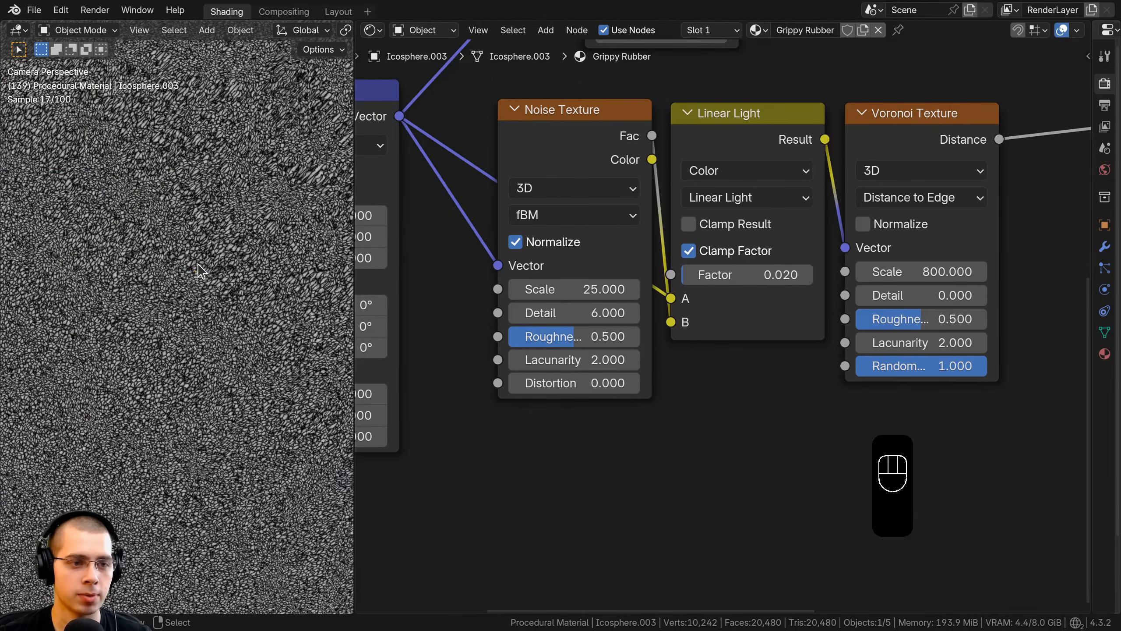
scroll(194, 278, "up", 5)
scroll(762, 289, "down", 11)
middle_click_drag(845, 229, 629, 248)
scroll(628, 247, "up", 4)
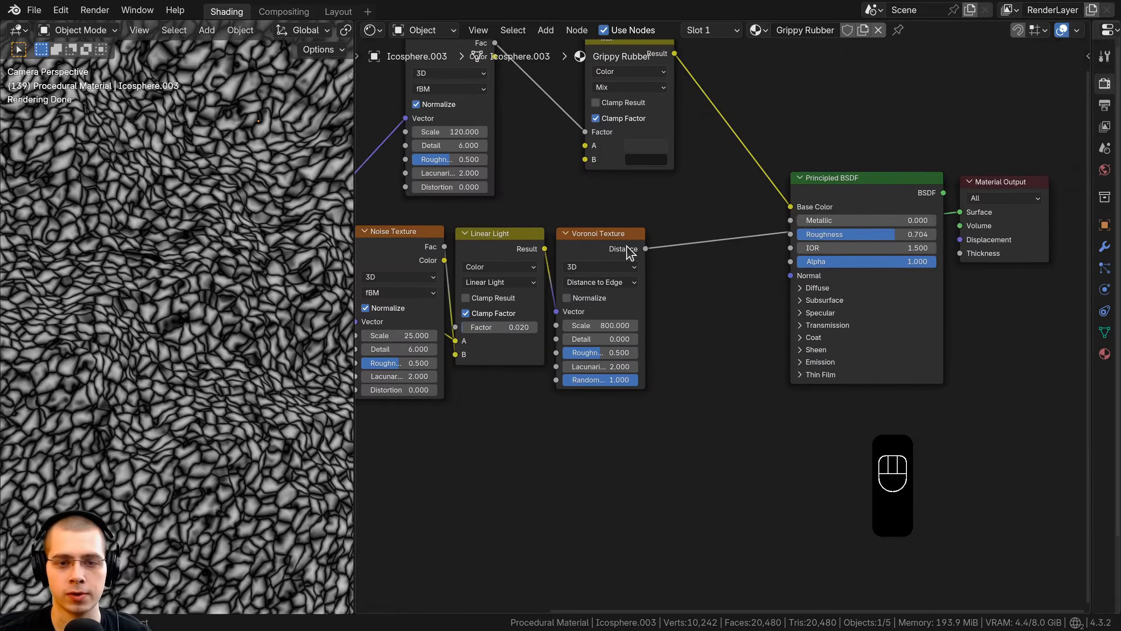
left_click(629, 252)
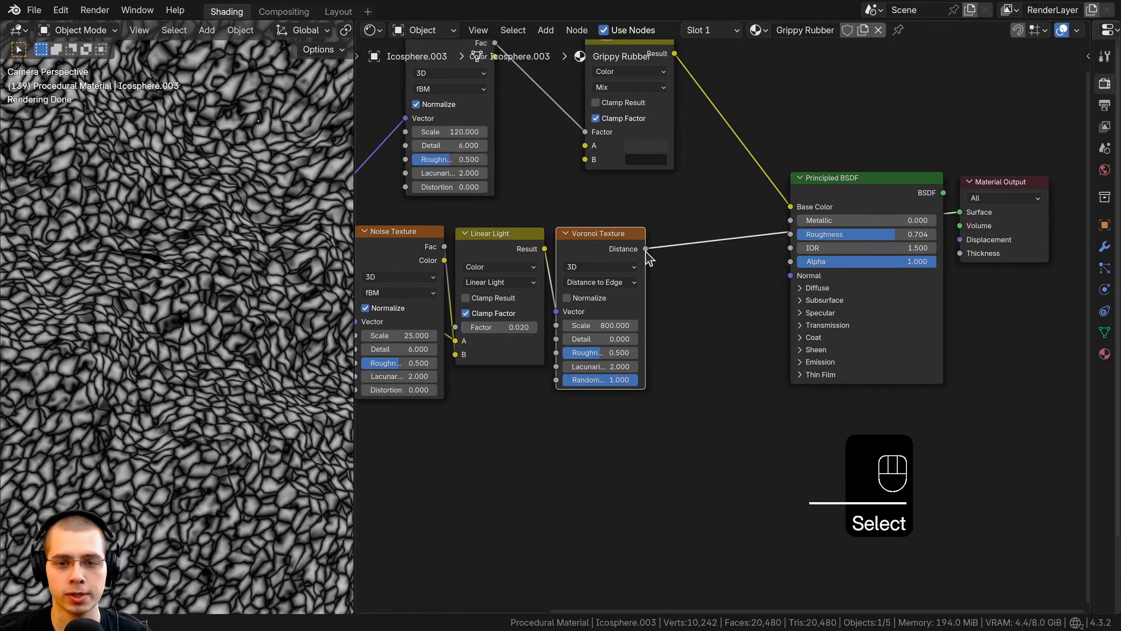
left_click(871, 186, "ctrl+shift")
Step: Move the Principled BSDF and Material Output nodes farther from the Voronoi Texture to make room for more nodes
left_click_drag(879, 159, 989, 244)
key("g")
left_click(1062, 249)
key("a")
middle_click_drag(740, 243, 728, 235)
scroll(727, 236, "up", 1)
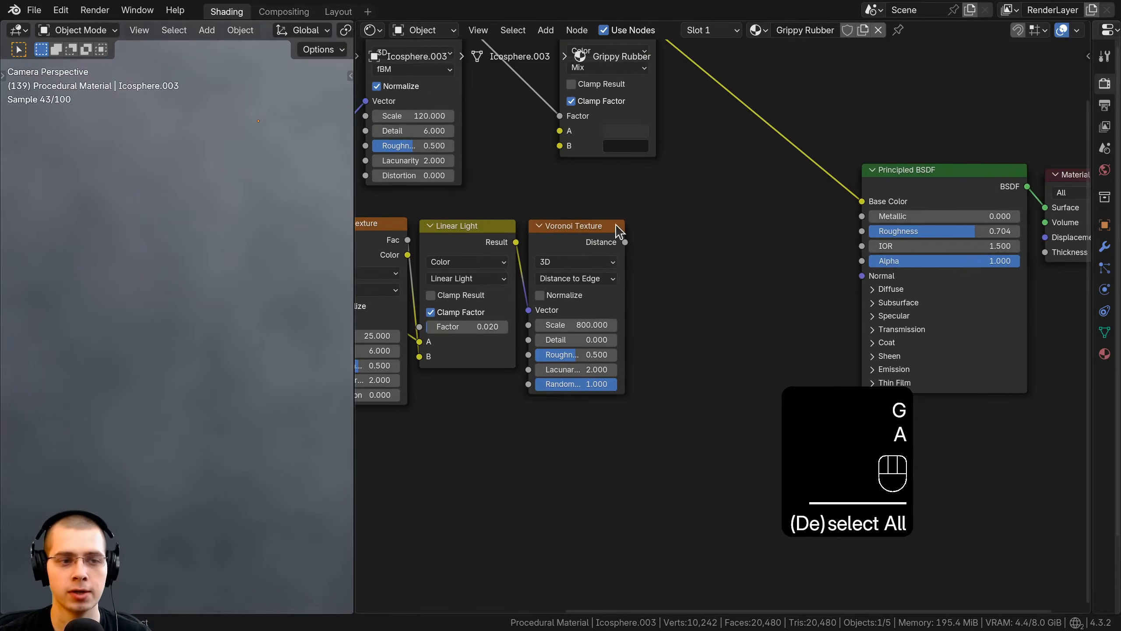
middle_click_drag(789, 363, 683, 367)
scroll(684, 367, "down", 1)
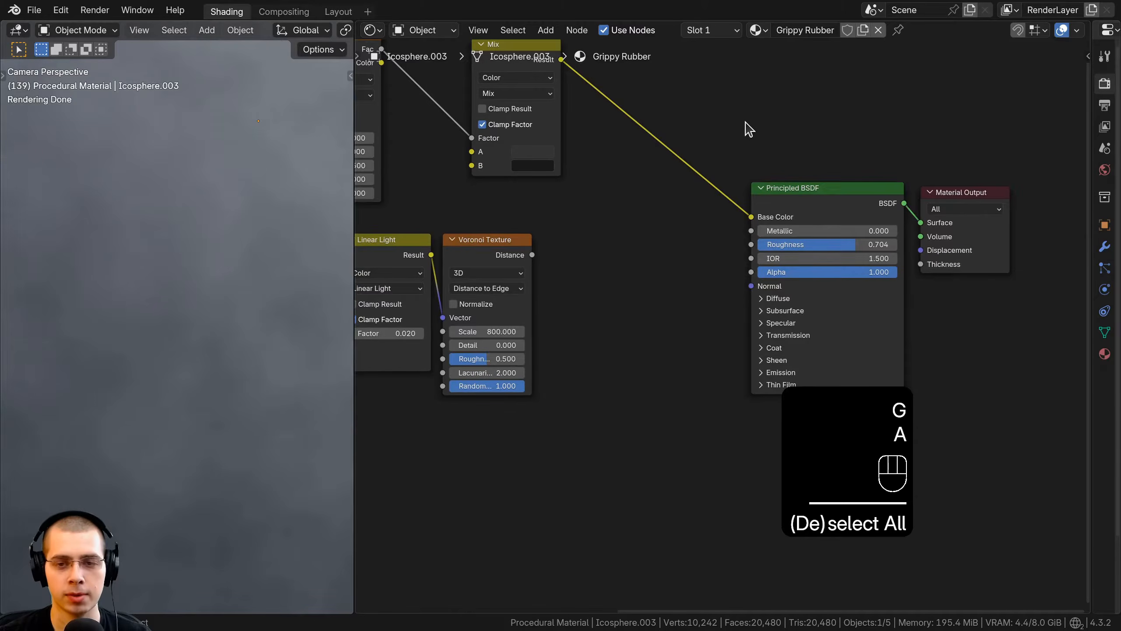
key("b")
left_click_drag(746, 122, 949, 230)
key("g")
left_click(993, 226)
key("a")
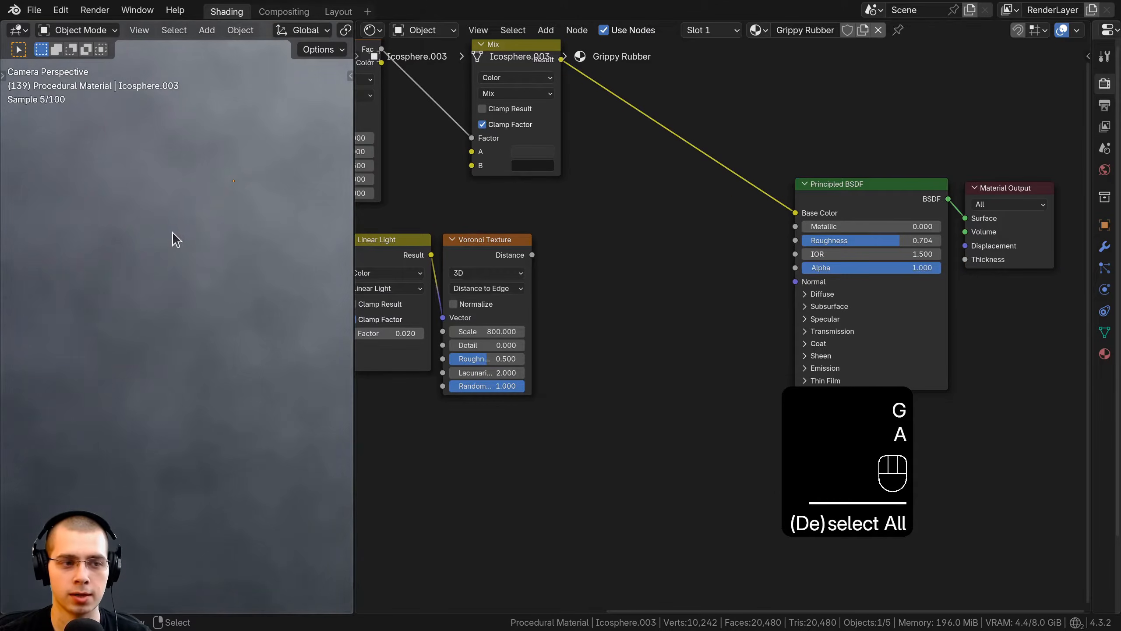
Step: Add a Color Ramp node between the Voronoi Texture and the Principled BSDF
key("shift+a")
type("col")
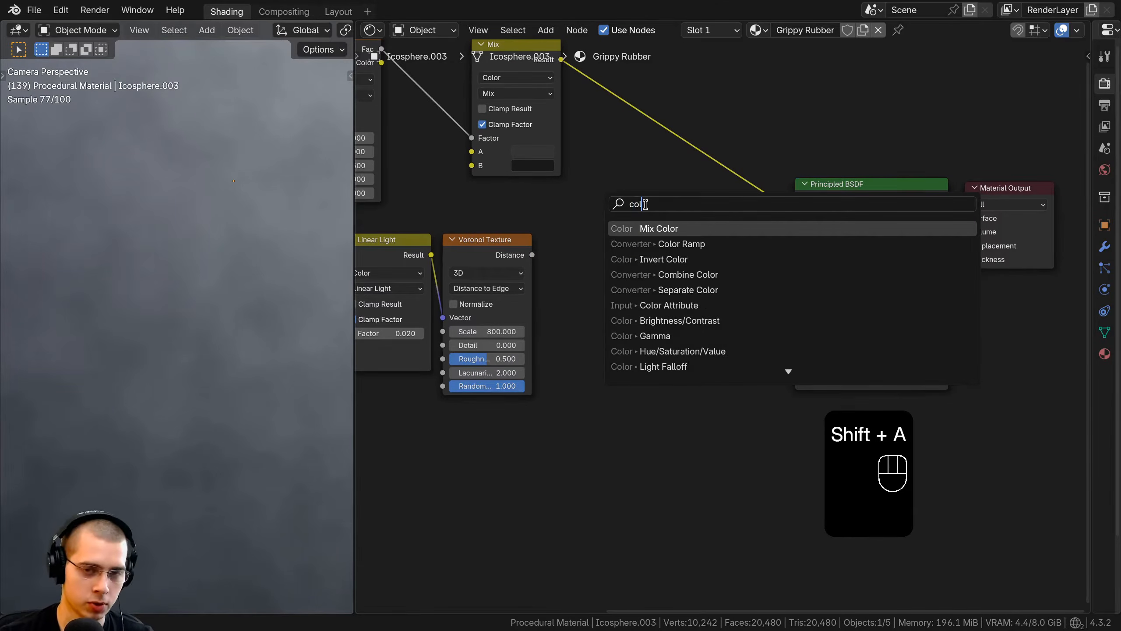
key("Down")
key("Return")
left_click(652, 282)
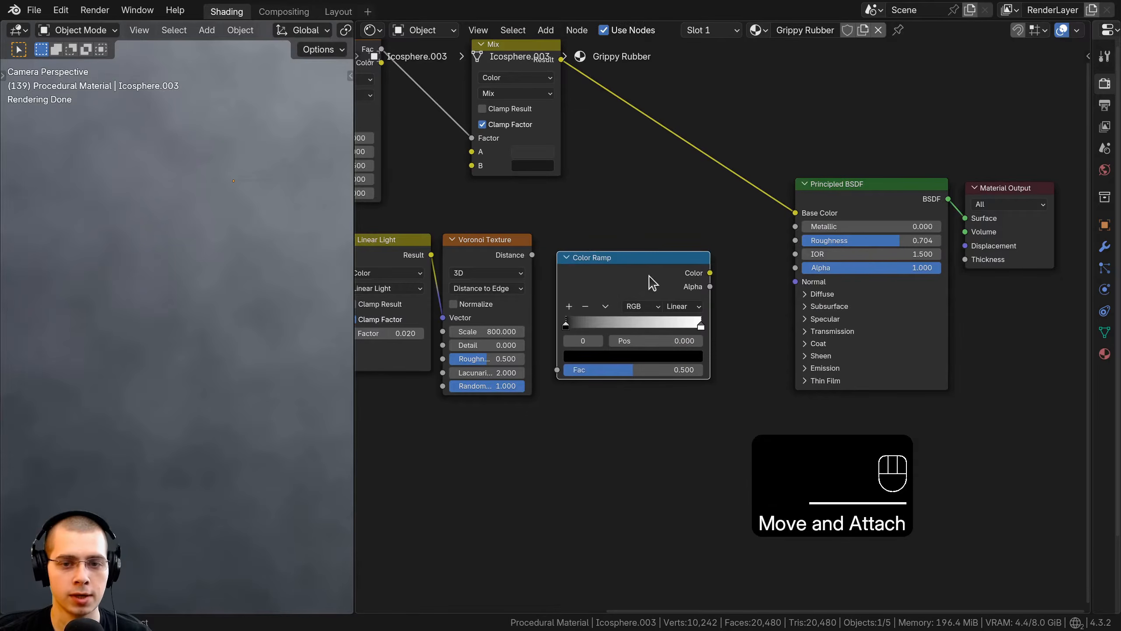
Step: Preview the Color Ramp on the sphere and link the Voronoi Texture's Distance output to its Fac input
left_click(631, 284, "ctrl+shift")
scroll(656, 271, "up", 2)
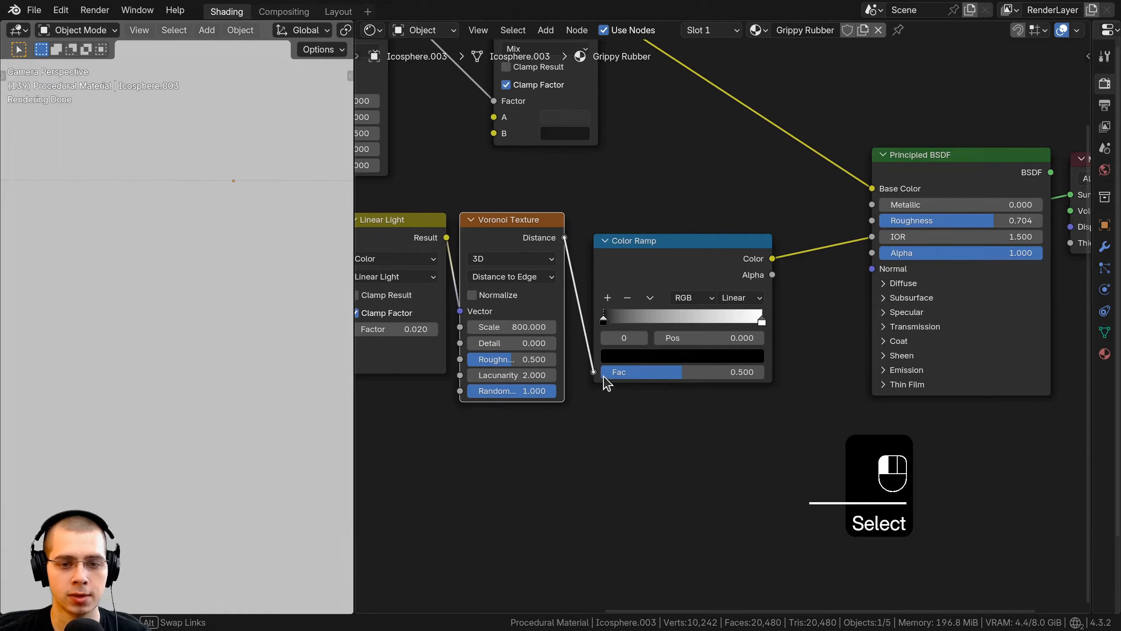
left_click_drag(603, 376, 604, 377)
scroll(190, 397, "down", 5)
Step: Shift the Color Ramp's white stop to position 0.226 and check the thin dark cell edges on the sphere
scroll(621, 355, "up", 7)
left_click_drag(892, 306, 641, 293)
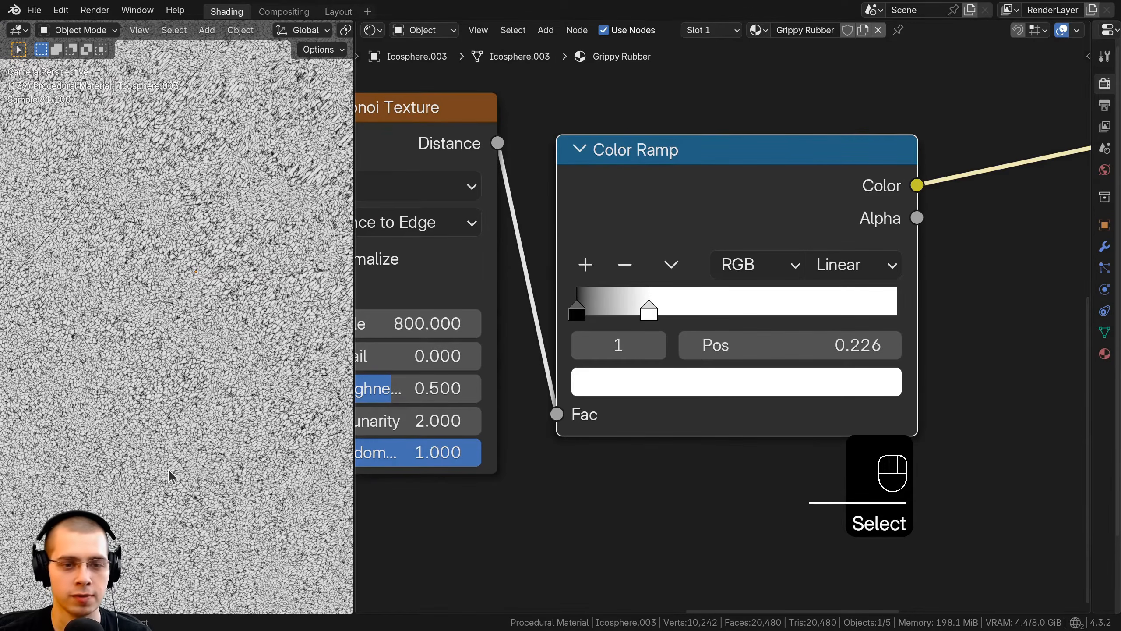
scroll(163, 344, "up", 5)
scroll(170, 273, "up", 2)
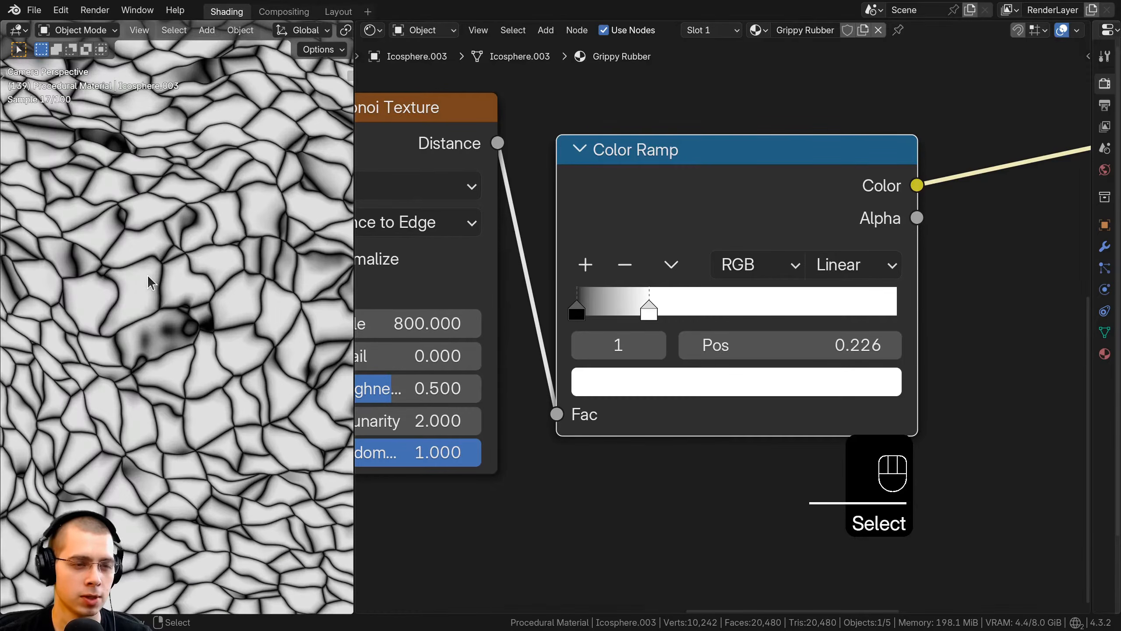
mouse_move(658, 309)
left_mouse_down()
mouse_move(843, 310)
mouse_move(647, 316)
left_mouse_up()
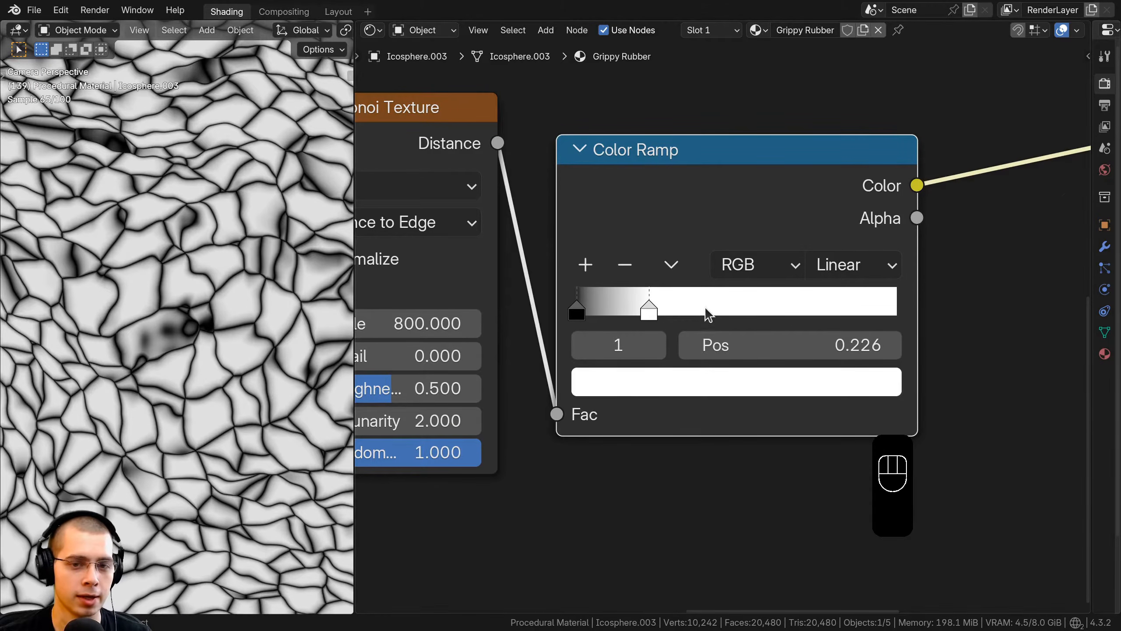
Step: Link the Color Ramp's Color output to the Principled BSDF's Normal input
scroll(708, 308, "down", 9)
left_click_drag(731, 262, 708, 258)
middle_click_drag(705, 263, 532, 279)
scroll(538, 279, "up", 1)
left_click_drag(630, 263, 757, 280)
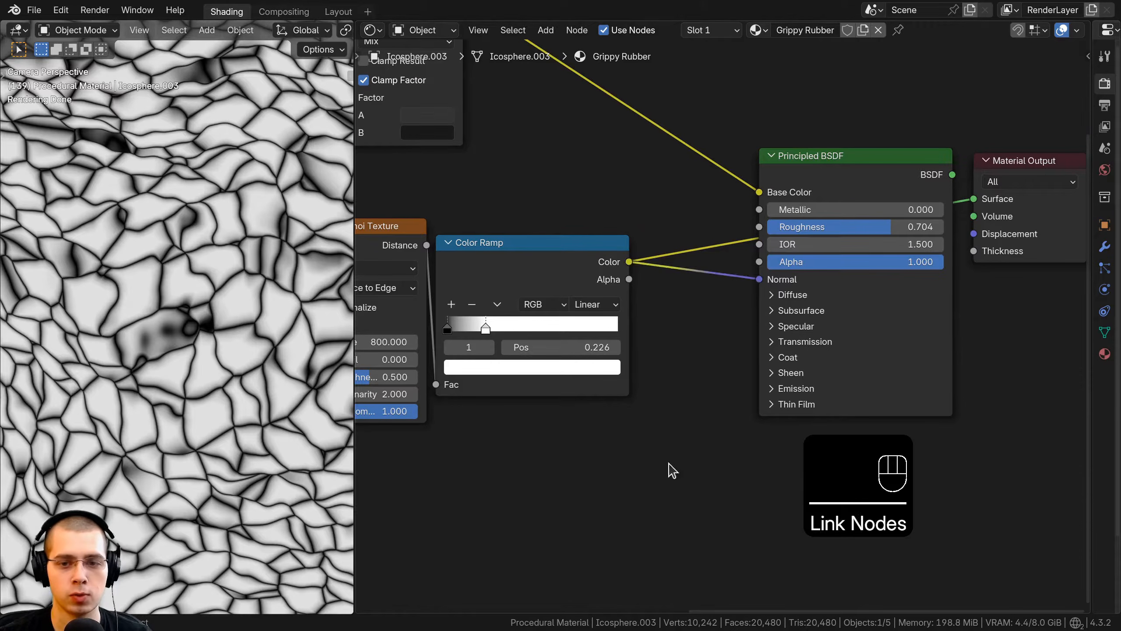
Step: Preview the Principled BSDF on the sphere and move it with the Material Output farther from the Color Ramp
left_click(822, 159, "ctrl+shift")
scroll(825, 115, "down", 1)
left_click_drag(829, 107, 1010, 239)
key("g")
left_click(1055, 239)
scroll(234, 351, "down", 3)
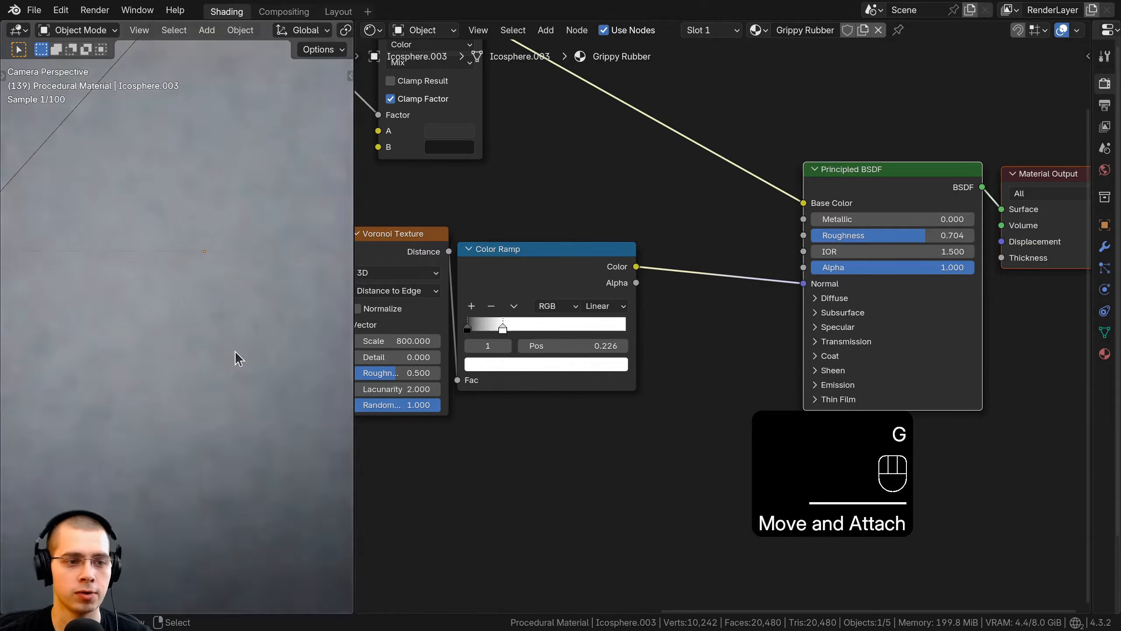
scroll(235, 351, "down", 6)
middle_click_drag(168, 254, 185, 240, "shift")
scroll(25, 256, "down", 2)
middle_click_drag(78, 279, 168, 279, "shift")
scroll(165, 265, "up", 2)
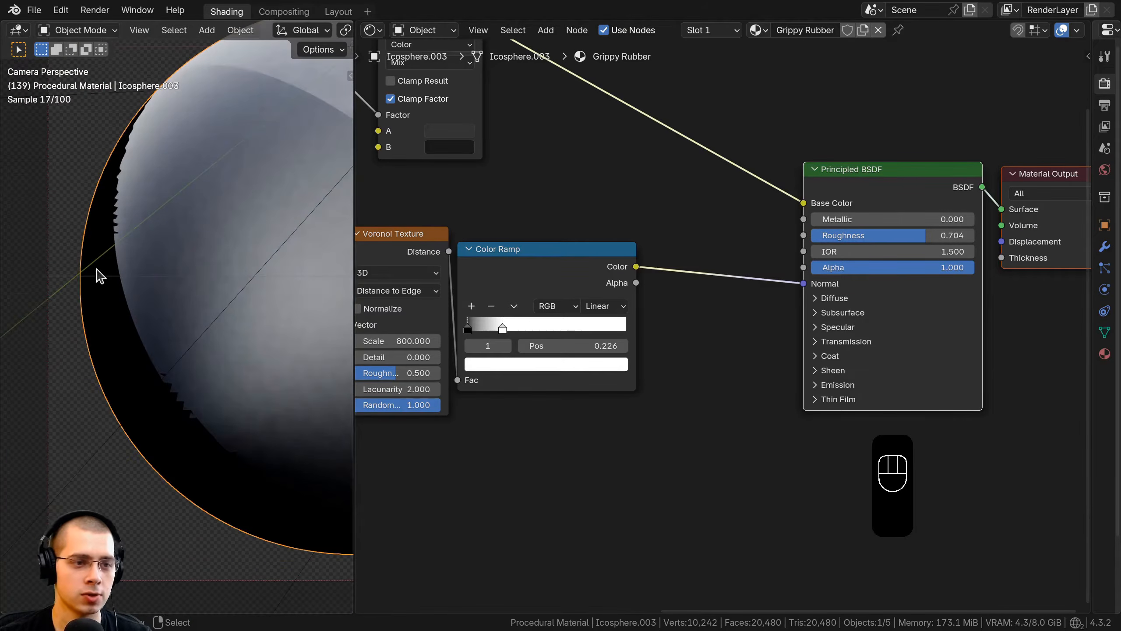
middle_click_drag(99, 276, 154, 285, "shift")
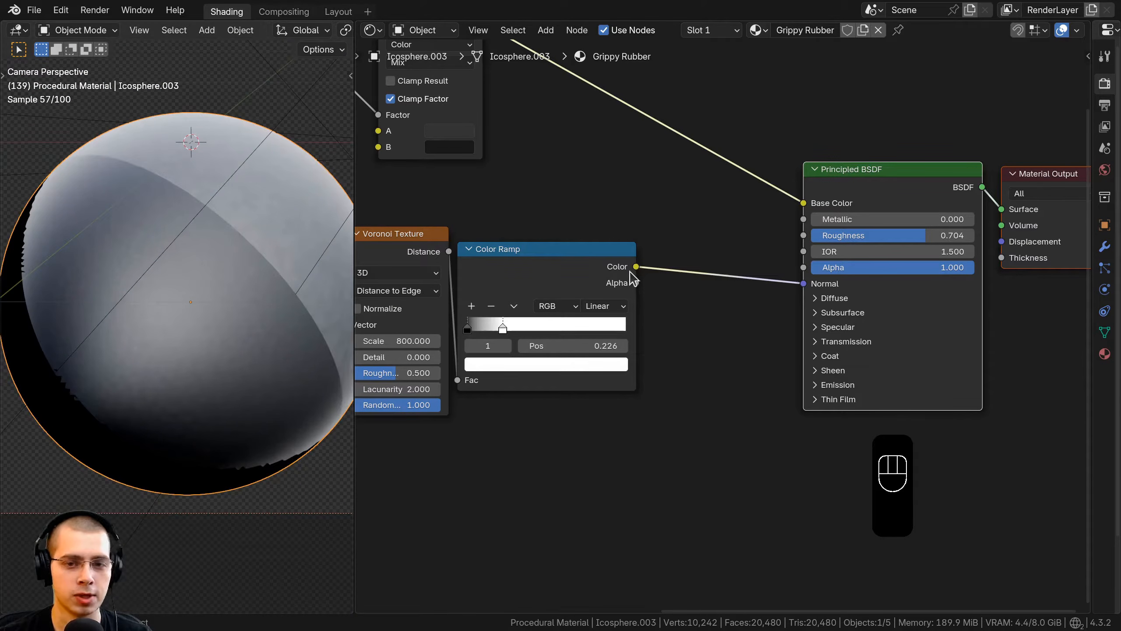
Step: Insert a Bump node between the Color Ramp and the Principled BSDF's Normal input, with the ramp's Color feeding Height
middle_click_drag(802, 294, 792, 282)
key("shift+a")
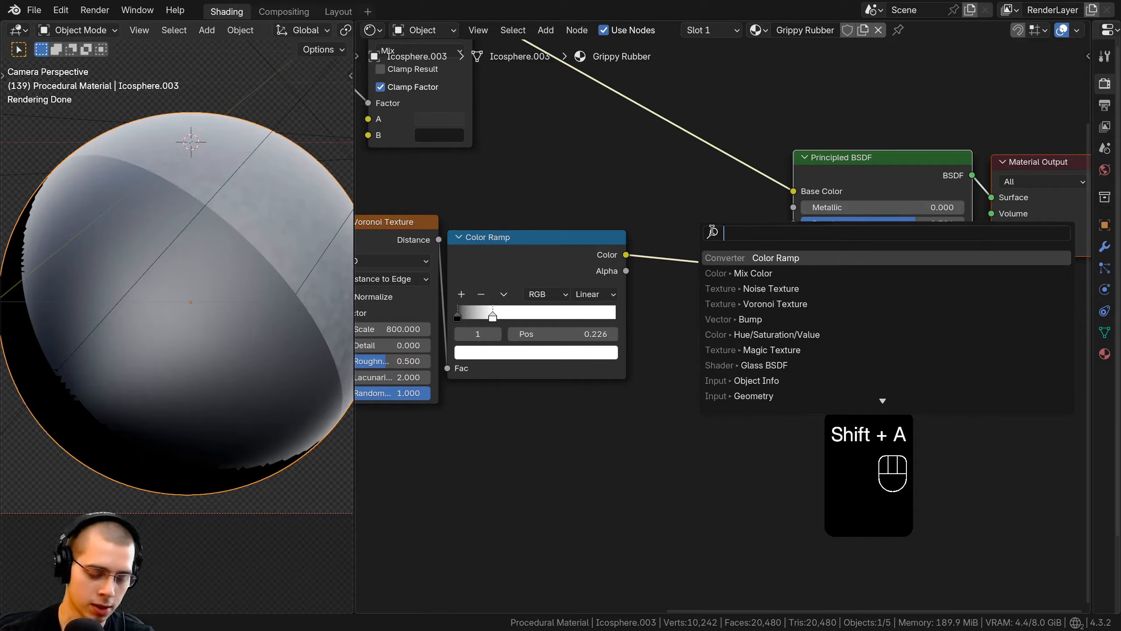
type("bu")
left_click(753, 261)
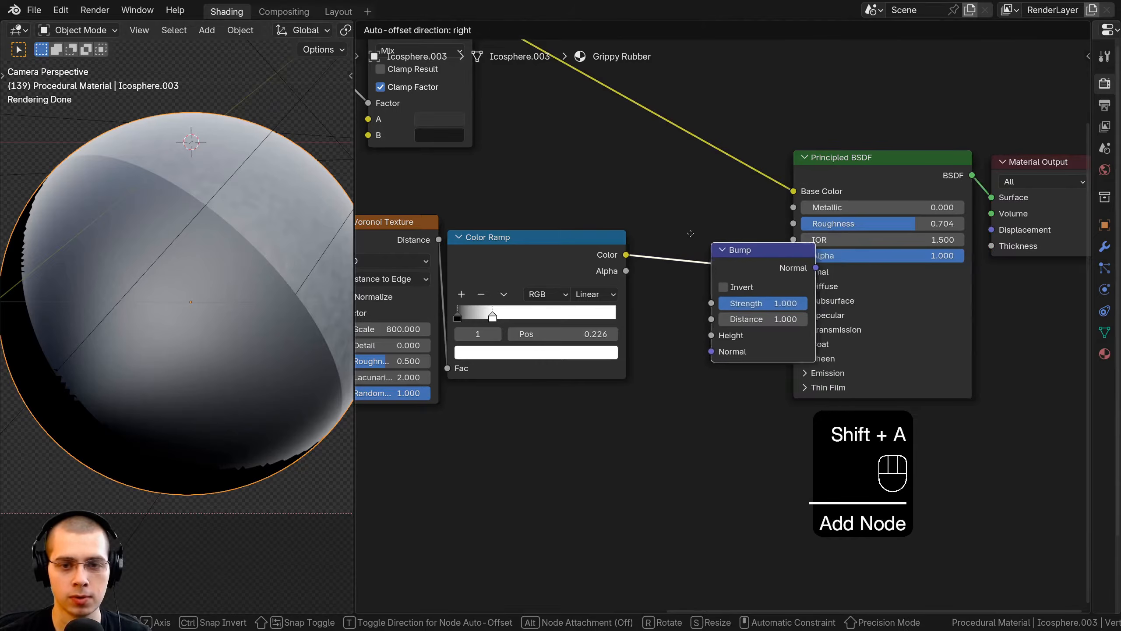
left_click(631, 263)
mouse_move(659, 334)
left_mouse_down()
mouse_move(649, 324)
mouse_move(661, 318)
left_mouse_up()
left_click_drag(707, 235, 717, 244)
Step: Set the Bump node's Strength to 0.25 and inspect the surface relief on the sphere
scroll(178, 228, "up", 1)
scroll(178, 235, "up", 3)
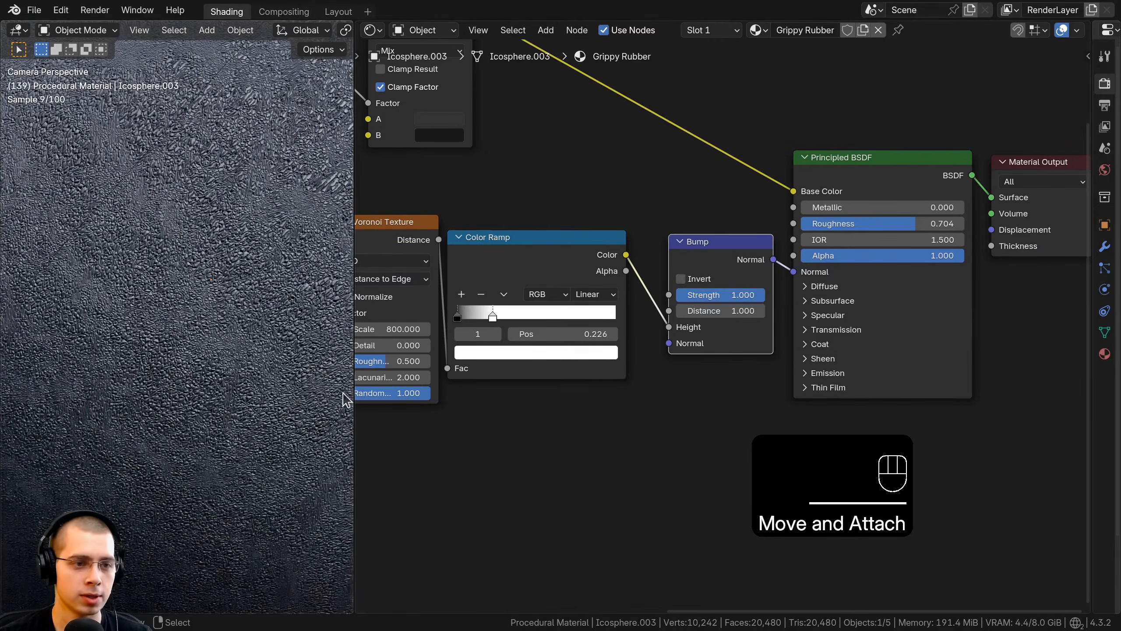
scroll(746, 330, "up", 2)
left_click(753, 285)
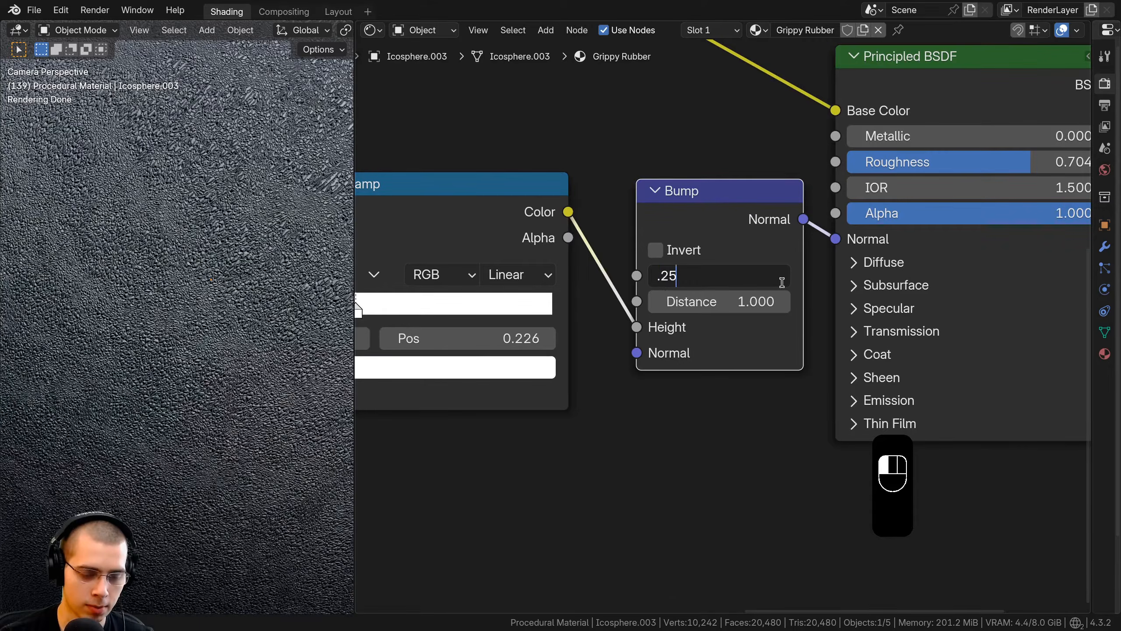
key("Return")
scroll(317, 263, "down", 2)
scroll(273, 234, "up", 9)
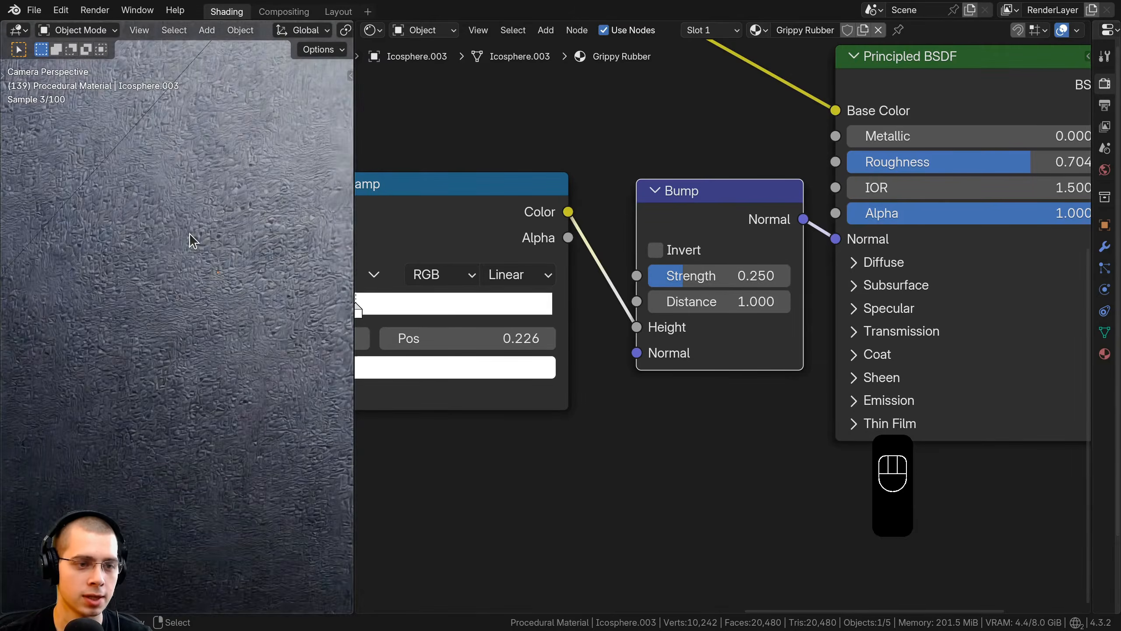
scroll(190, 233, "down", 8)
Step: Spread the node branches apart, moving the Voronoi bump chain down and the color Noise Texture and Mix nodes up
key("Home")
left_click_drag(706, 408, 460, 290)
key("g")
left_click(458, 319)
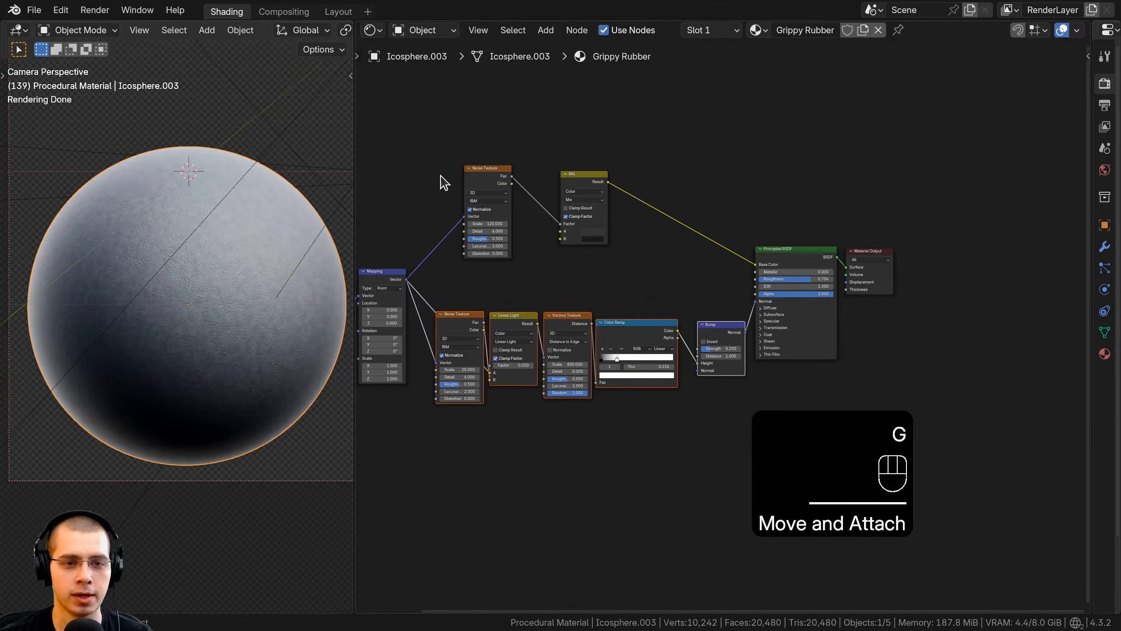
left_click_drag(447, 139, 622, 197)
key("g")
left_click(648, 187)
scroll(646, 179, "up", 4)
key("a")
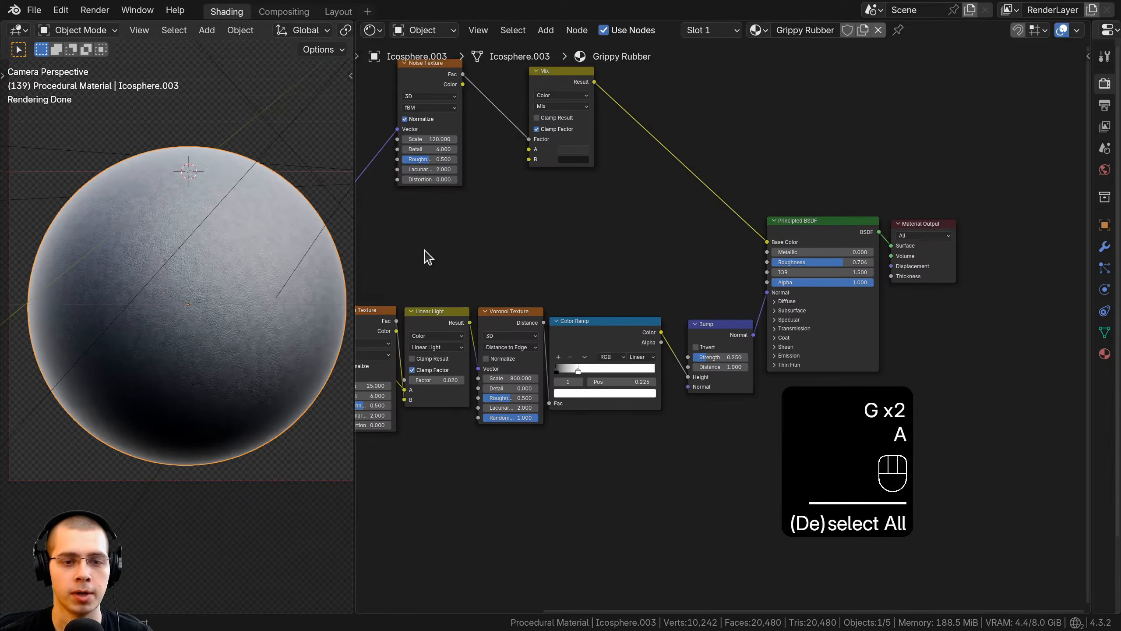
middle_click_drag(598, 258, 671, 288)
left_click_drag(778, 352, 765, 355)
Step: Add a second Color Ramp node in the empty space above the Principled BSDF
left_click_drag(451, 342, 886, 278)
scroll(450, 283, "up", 1)
left_click_drag(596, 271, 513, 238)
key("shift+a")
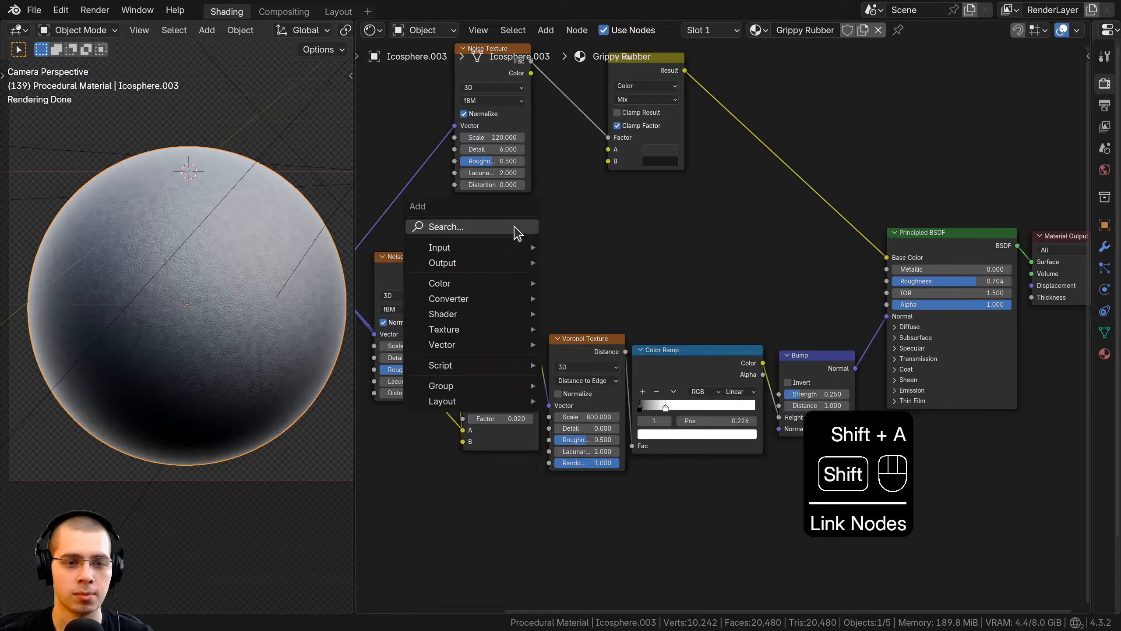
type("col")
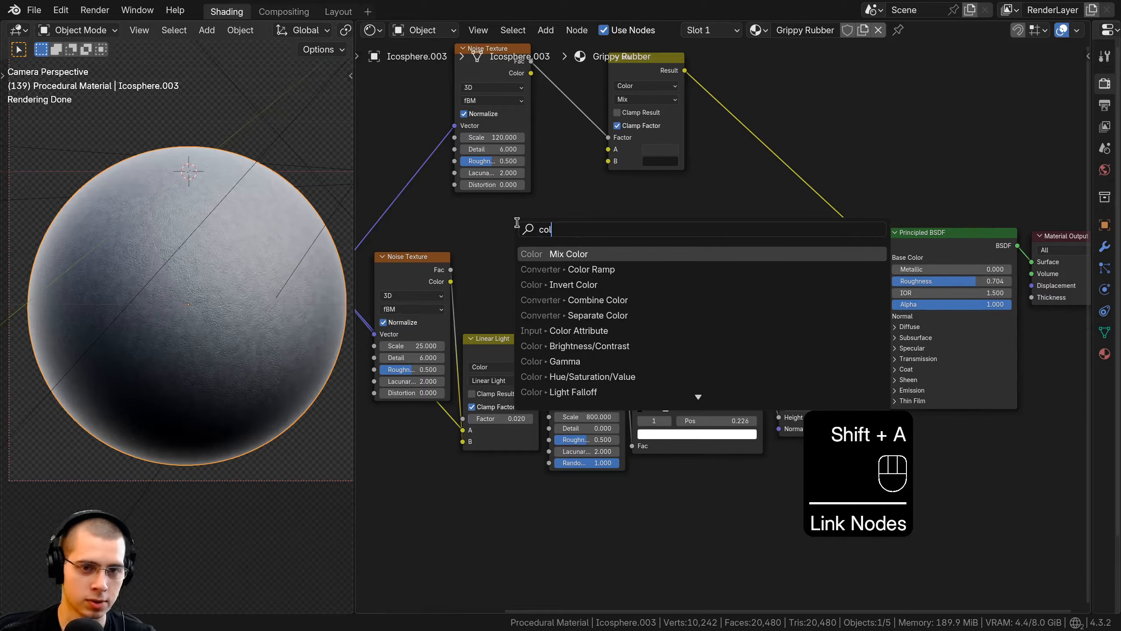
left_click(569, 269)
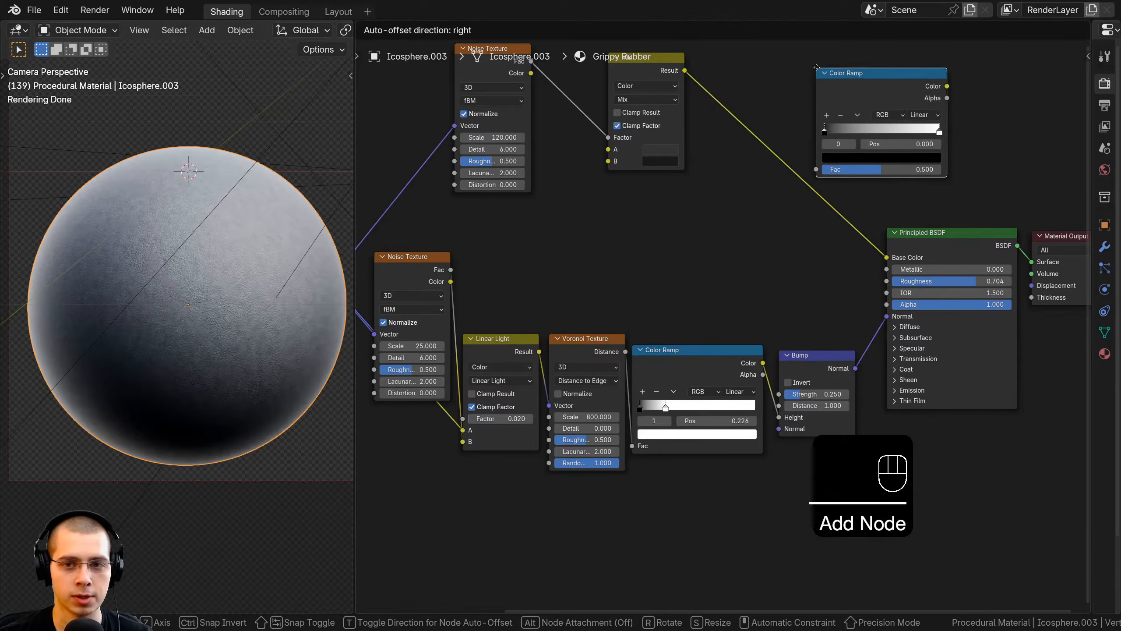
left_click(800, 75)
Step: Link the scale-25 Noise Texture's Fac output to the Principled BSDF's Roughness and insert the new Color Ramp on that link
left_click_drag(450, 276, 521, 232)
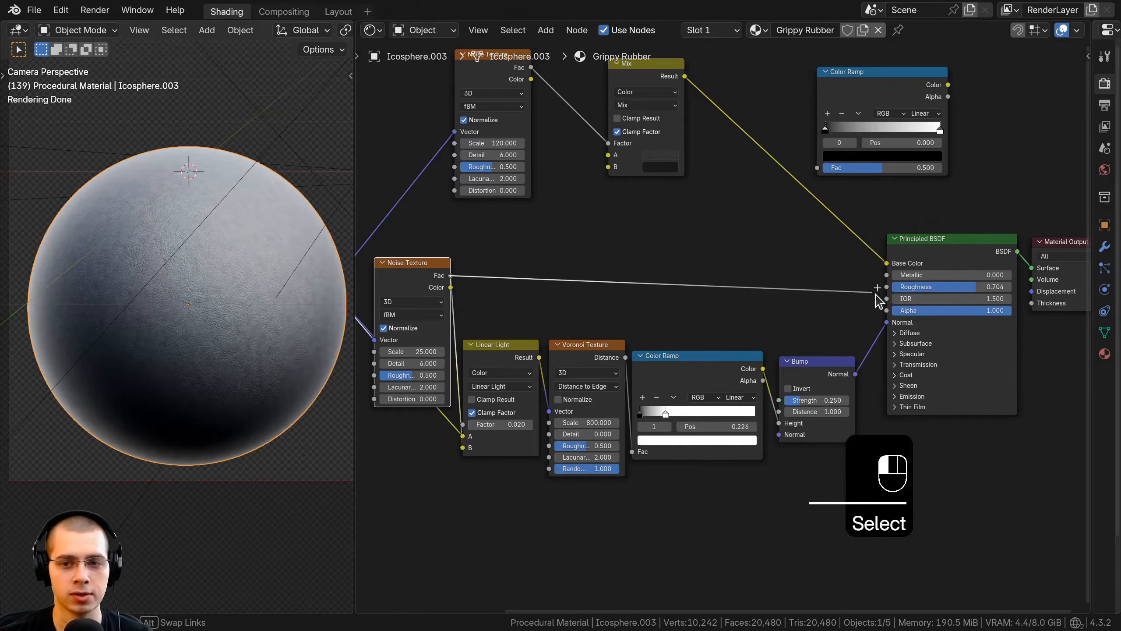
left_click_drag(888, 288, 887, 286)
left_click_drag(861, 119, 559, 295)
Step: Lighten the black stop of the Color Ramp feeding Roughness to dark gray #222222
scroll(592, 264, "up", 2)
left_click(473, 337)
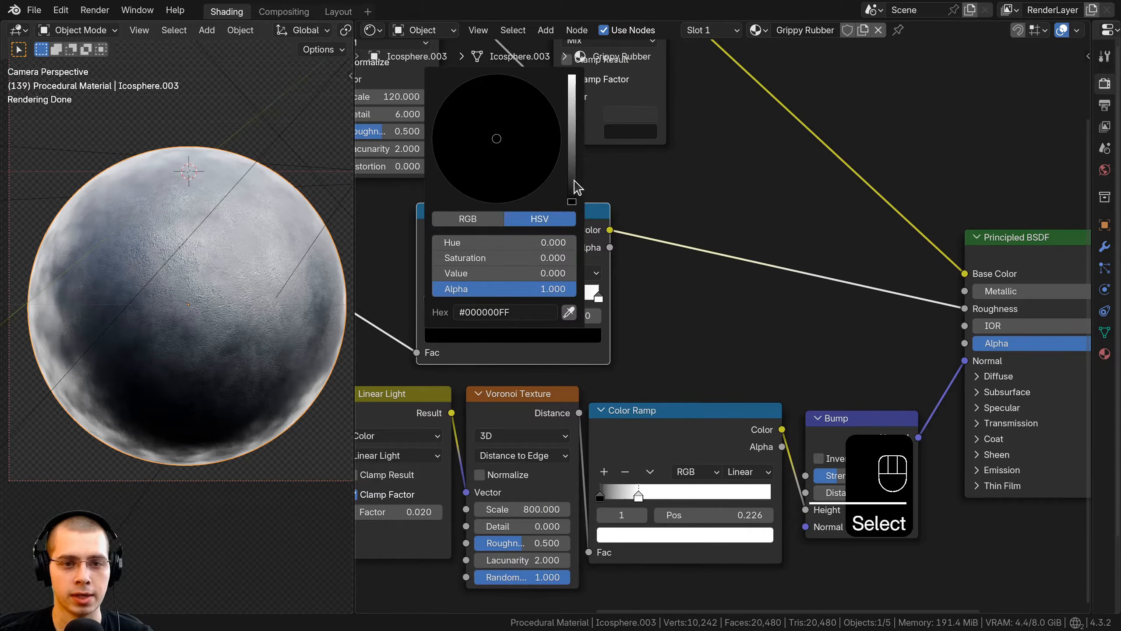
left_click_drag(575, 181, 572, 149)
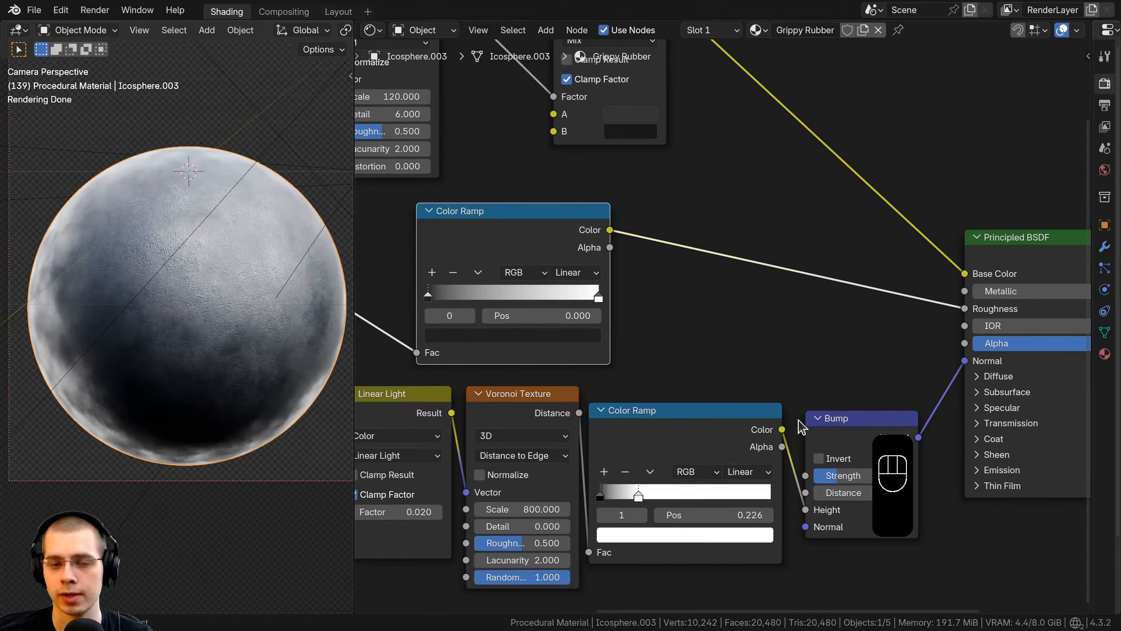
left_click(598, 297)
scroll(599, 299, "up", 1)
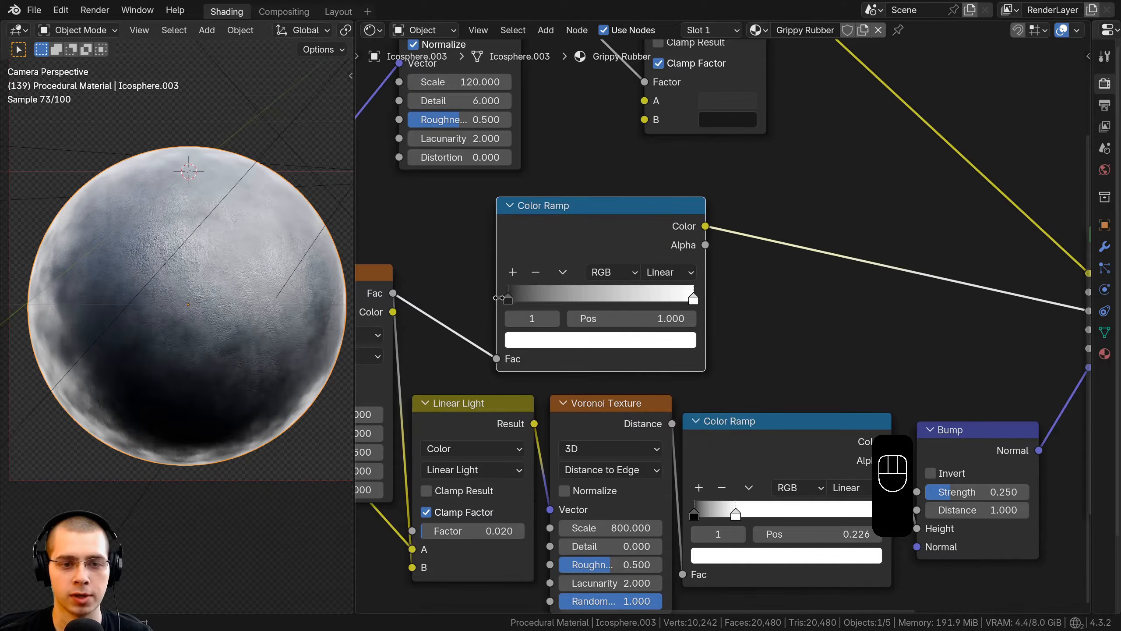
Step: Set the first stop of the Color Ramp feeding Roughness to mid gray #949494
left_click(508, 299)
scroll(508, 298, "down", 1)
left_click(640, 414)
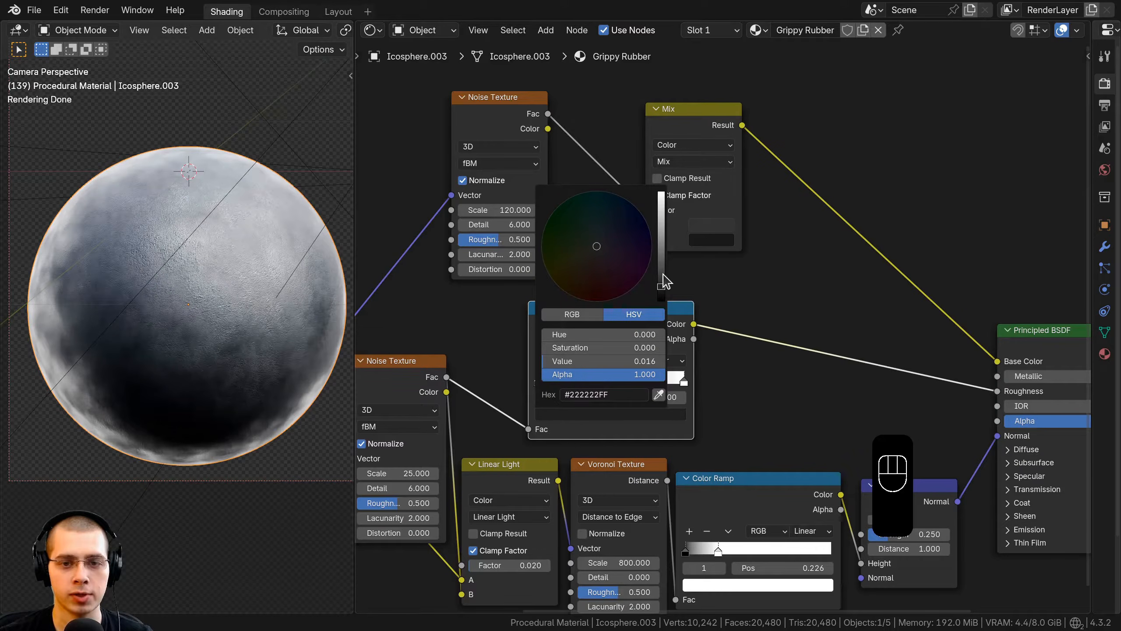
left_click_drag(662, 283, 662, 235)
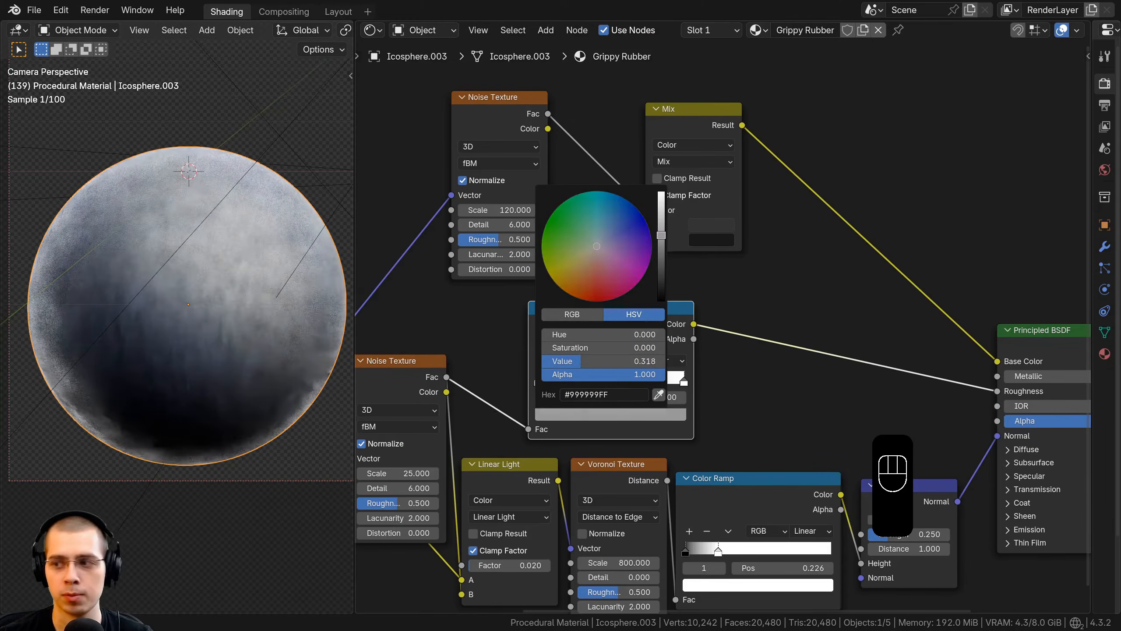
key("ctrl+v")
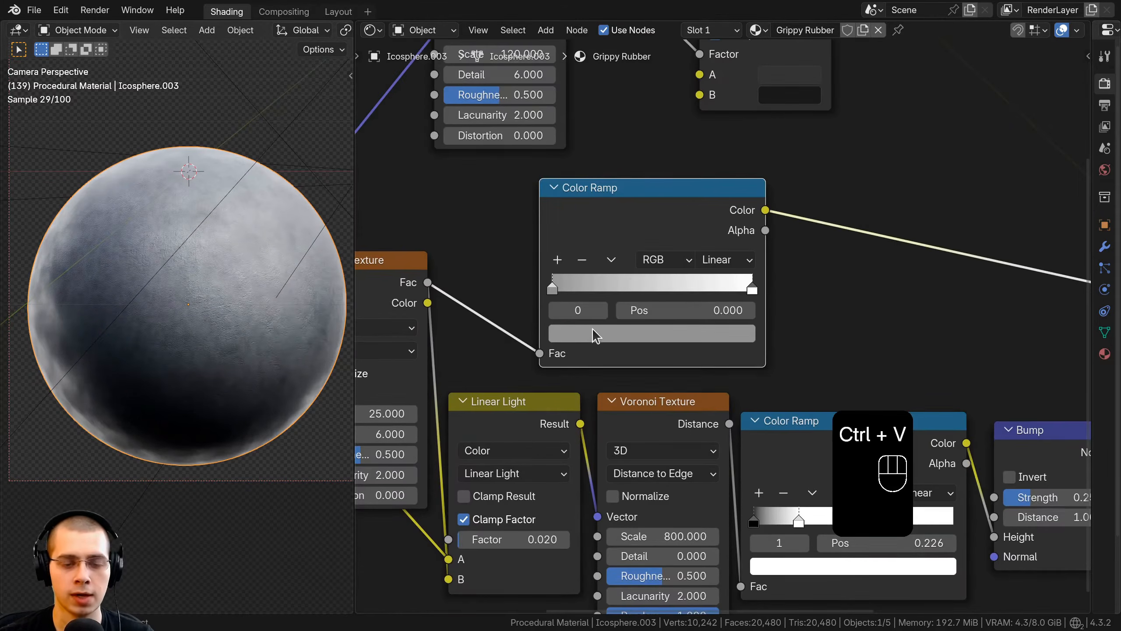
middle_click_drag(592, 328, 570, 178)
scroll(586, 283, "up", 1)
left_click(570, 179)
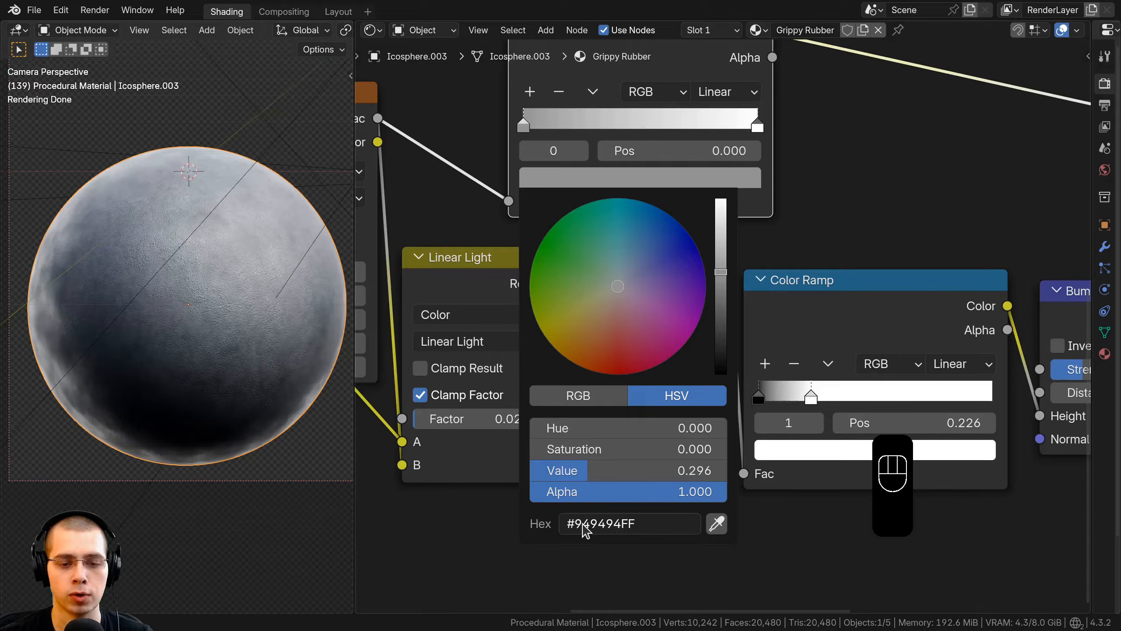
Step: Reposition the Color Ramp feeding Roughness to leave room for another node before the Principled BSDF
scroll(512, 221, "down", 3)
middle_click_drag(565, 89, 577, 240)
left_click_drag(593, 205, 785, 195)
scroll(742, 227, "down", 1)
middle_click_drag(740, 229, 575, 267)
left_click_drag(629, 260, 492, 259)
left_click_drag(566, 259, 557, 259)
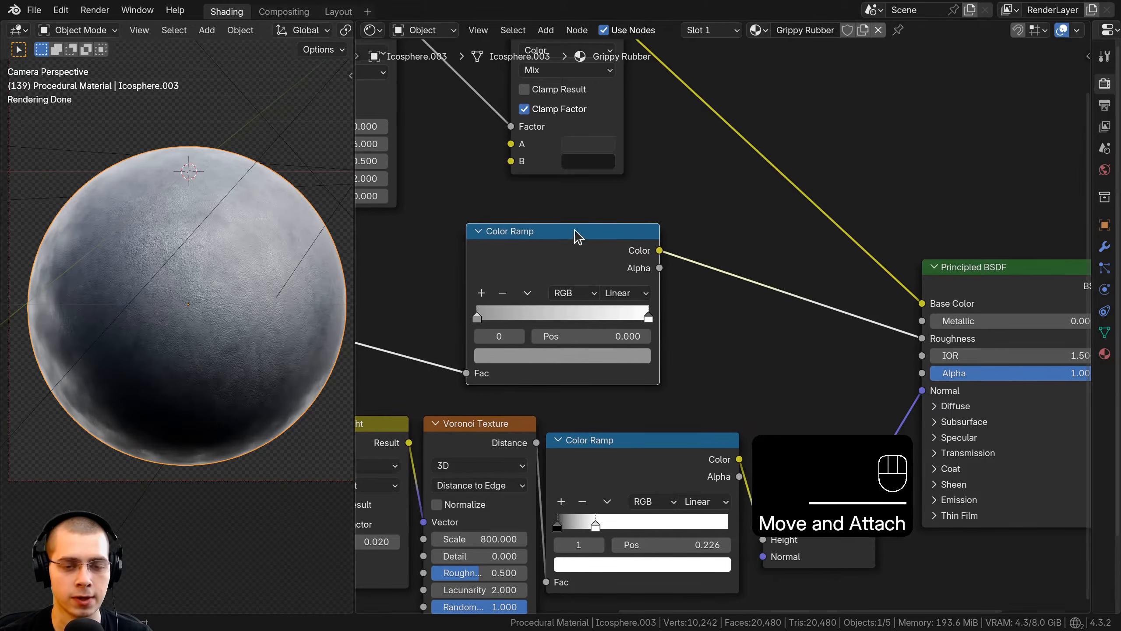
Step: Insert a Hue/Saturation/Value node between the roughness Color Ramp and the Principled BSDF, placed right beside the ramp
key("shift+a")
type("hu")
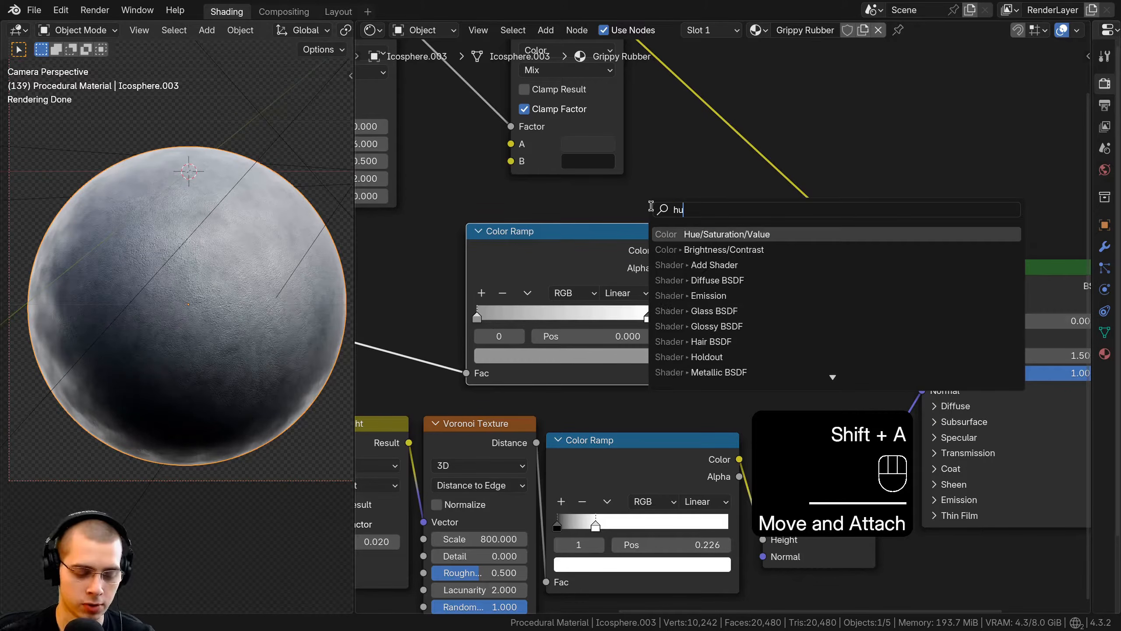
type("e")
left_click(732, 234)
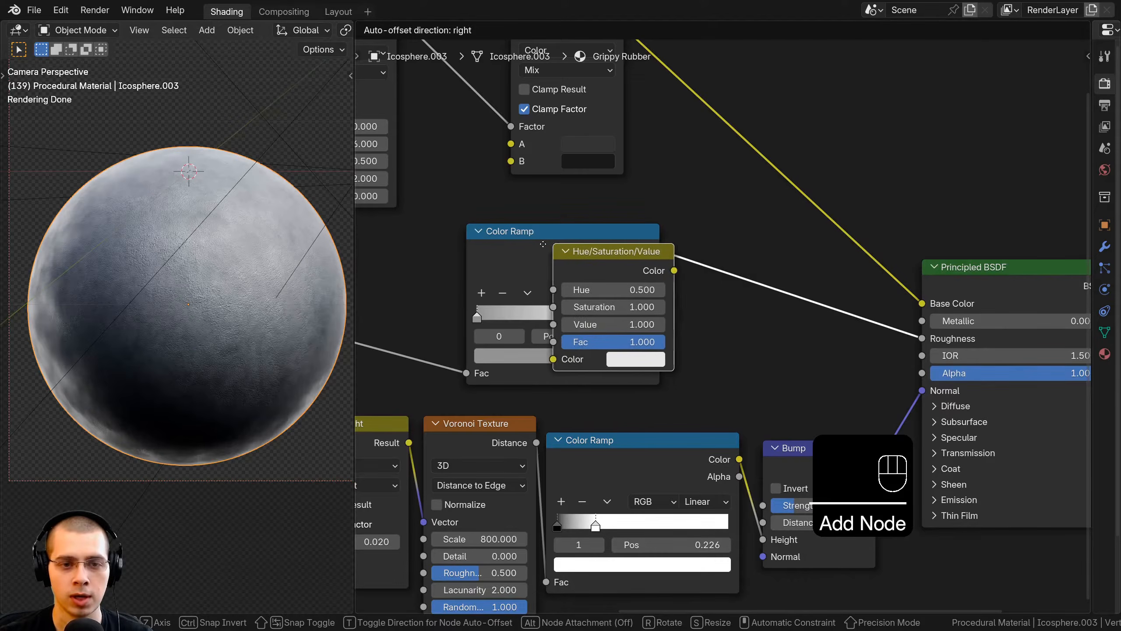
left_click(888, 269)
left_click_drag(812, 273, 746, 224)
scroll(725, 328, "up", 3)
mouse_move(735, 319)
left_mouse_down()
mouse_move(786, 319)
mouse_move(692, 319)
mouse_move(775, 319)
mouse_move(715, 320)
mouse_move(727, 320)
left_mouse_up()
Step: Select every node except the Material Output and combine them into a node group
scroll(679, 390, "down", 6)
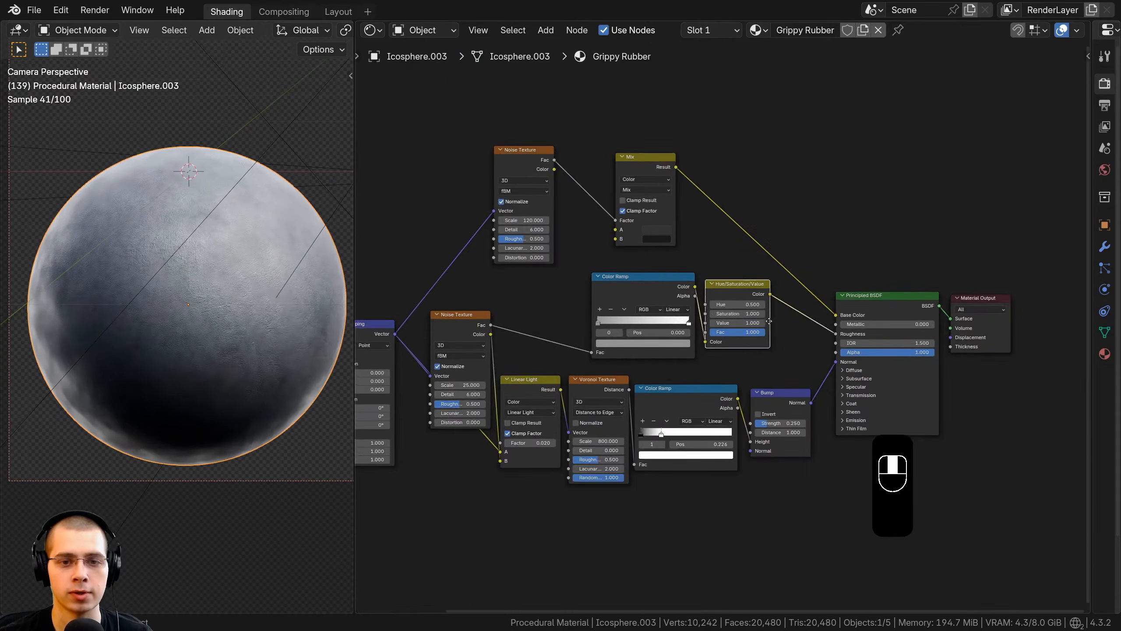
middle_click_drag(678, 390, 671, 378)
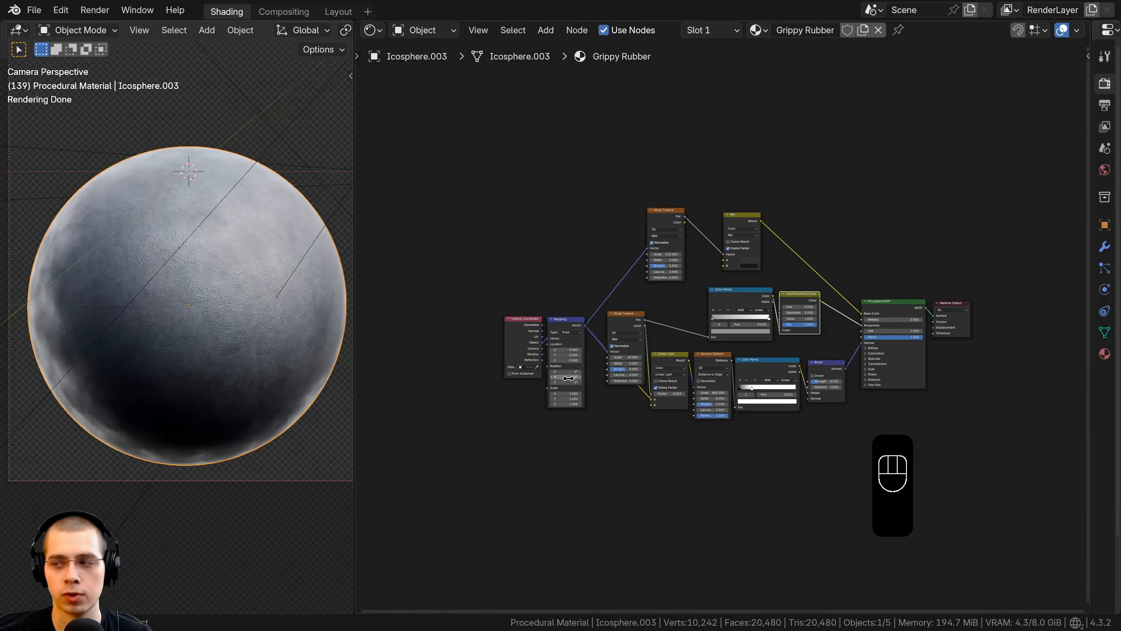
left_click(548, 314)
middle_click_drag(511, 251, 498, 246)
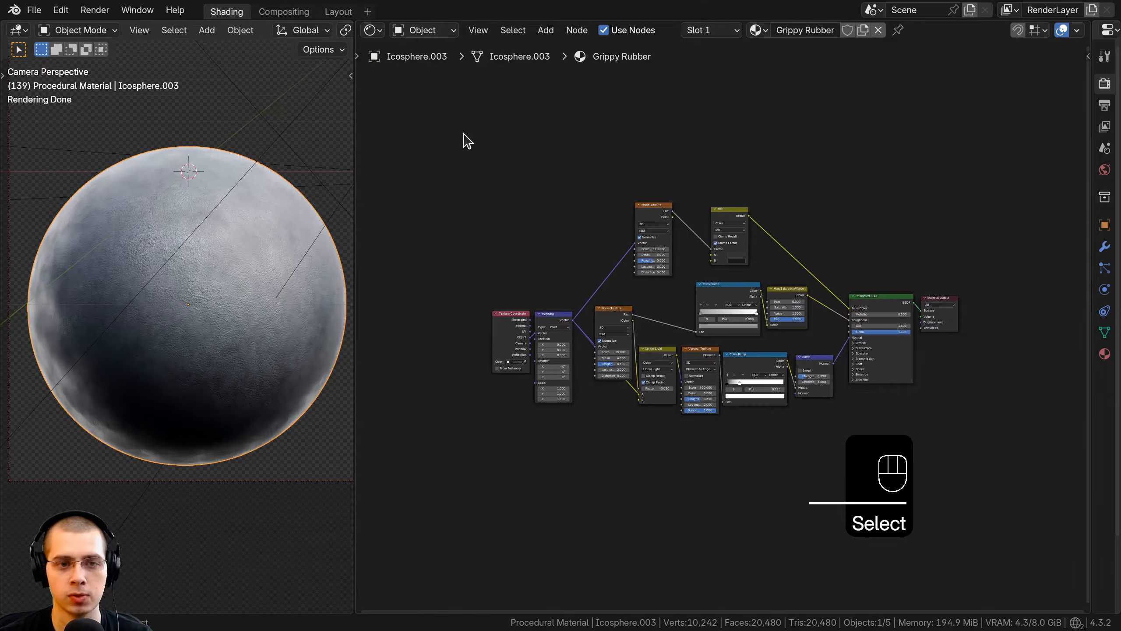
left_click_drag(461, 132, 920, 444)
middle_click_drag(784, 324, 783, 323)
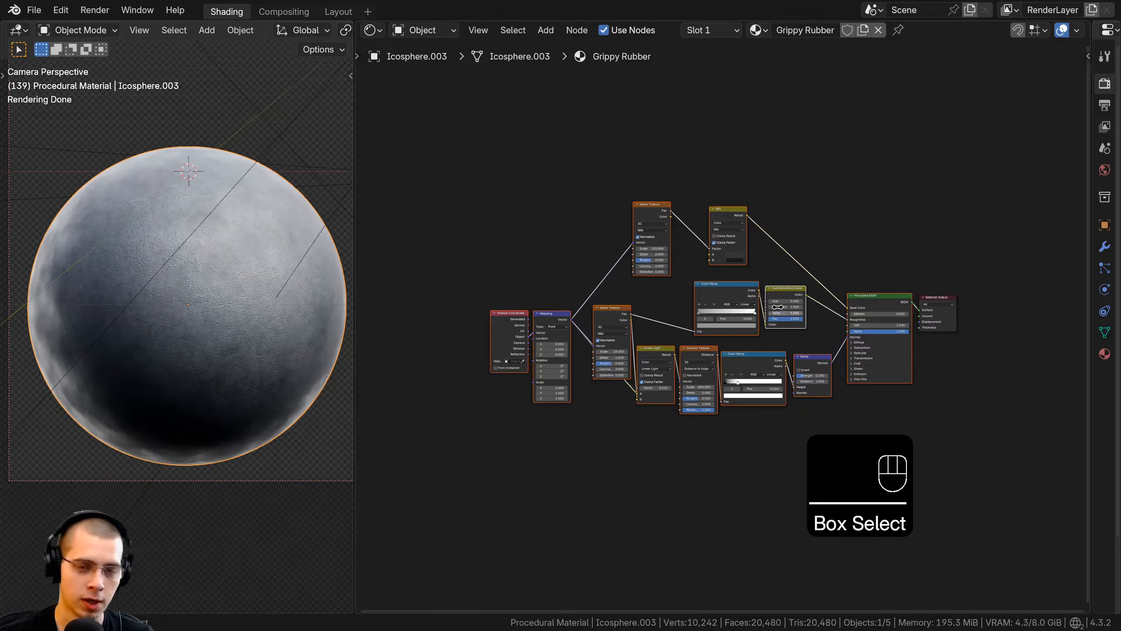
key("ctrl+g")
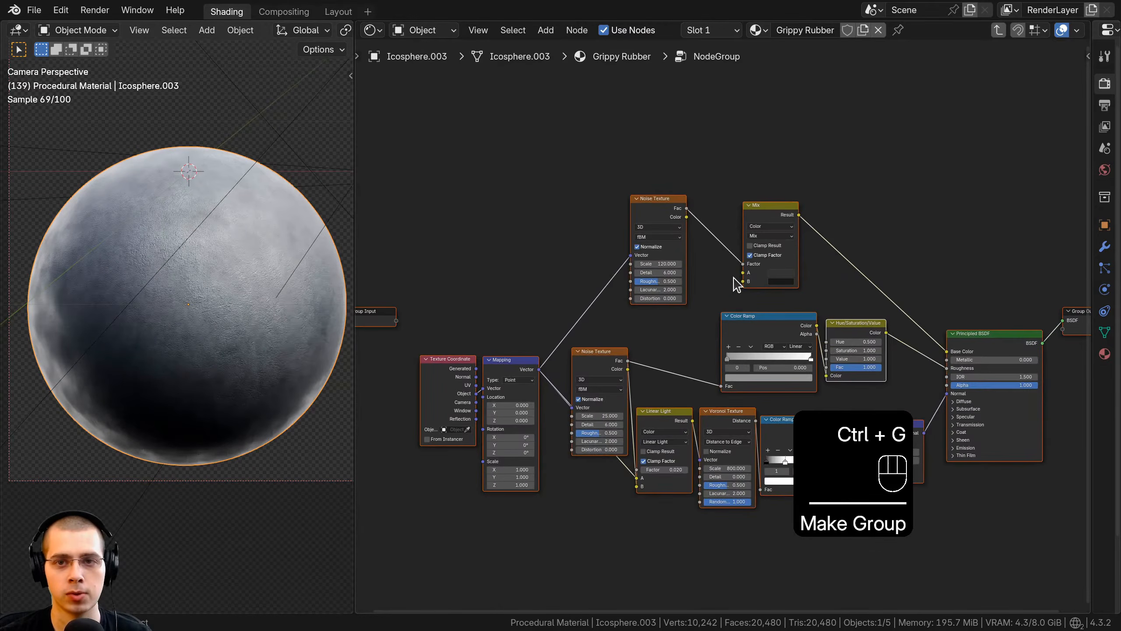
Step: Exit the node group, move its node next to the Material Output and widen it
key("Tab")
scroll(615, 219, "down", 1)
middle_click_drag(615, 219, 410, 241)
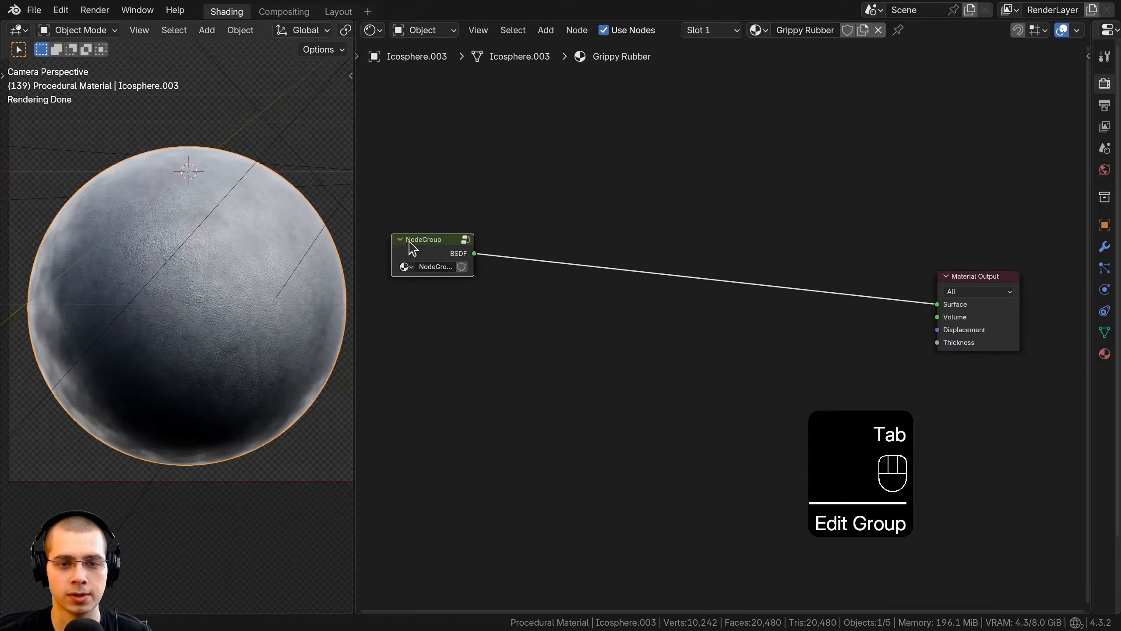
key("g")
left_click(860, 305)
scroll(683, 300, "up", 1)
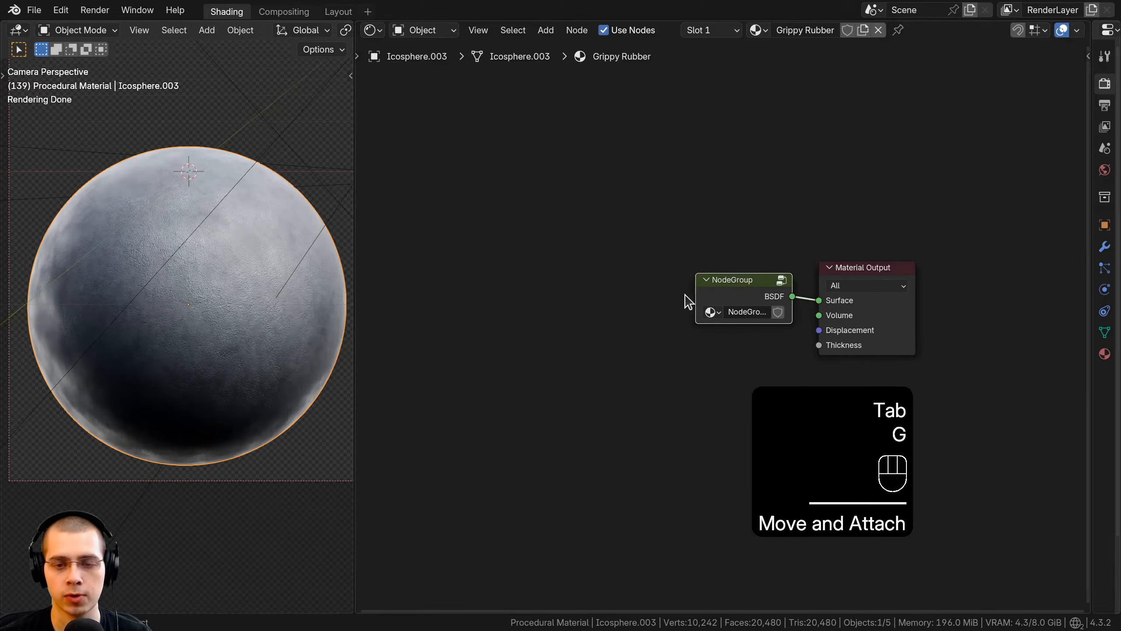
left_click_drag(697, 293, 623, 287)
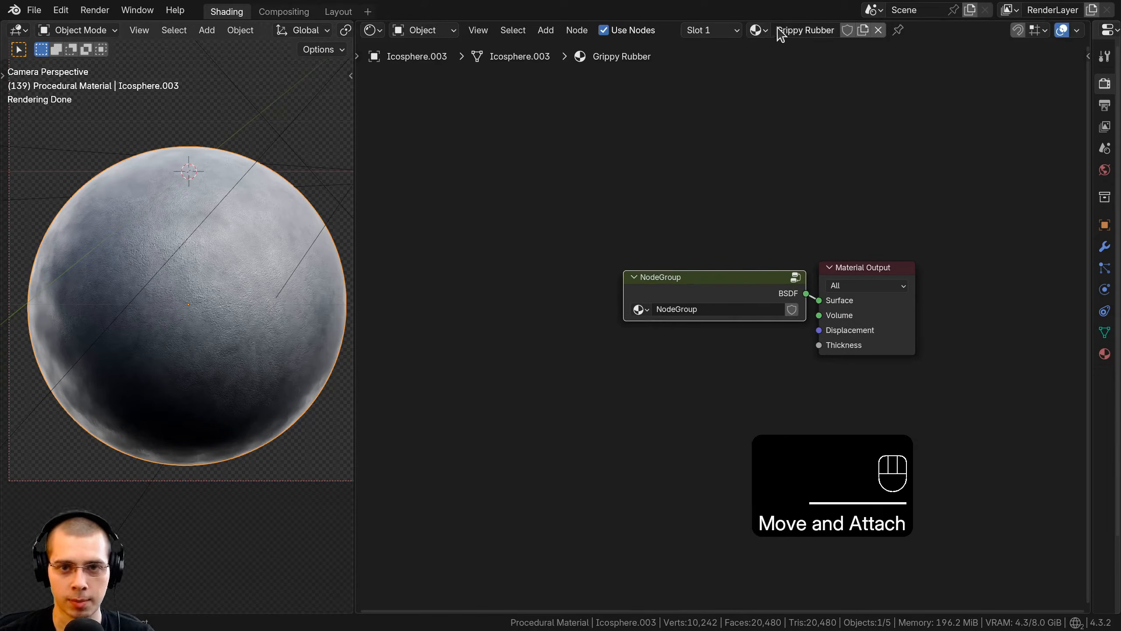
Step: Rename the node group Grippy Rubber and align its node beside the Material Output
left_click(685, 313)
left_click(684, 312)
type("Grippy Rubber")
left_click(683, 292)
scroll(663, 287, "up", 4)
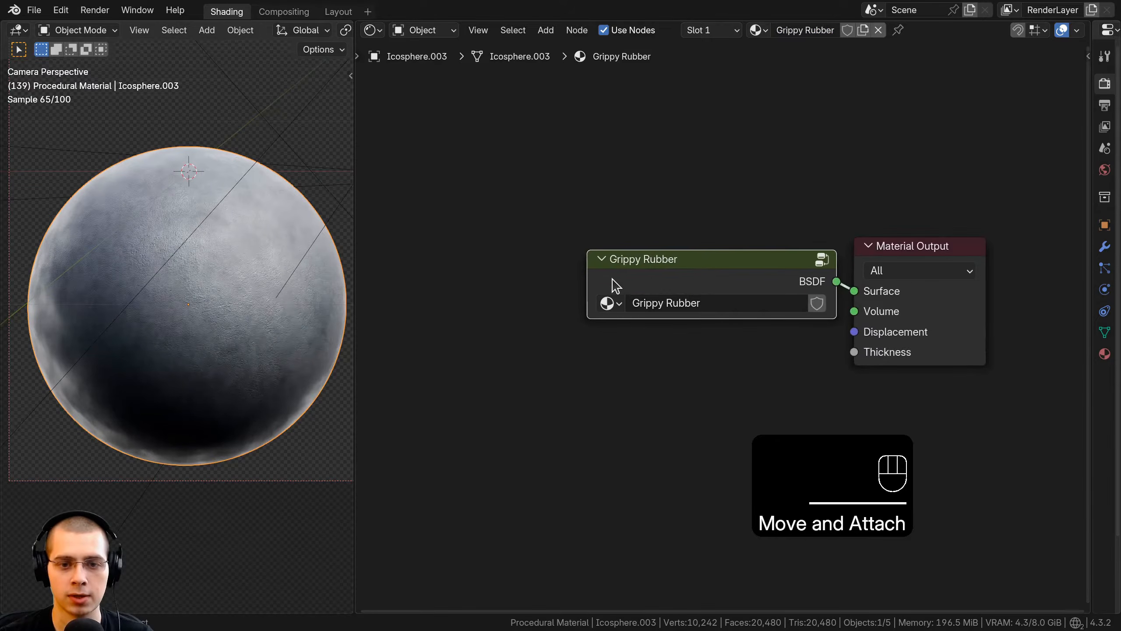
left_click_drag(587, 269, 582, 269)
left_click_drag(724, 261, 769, 267)
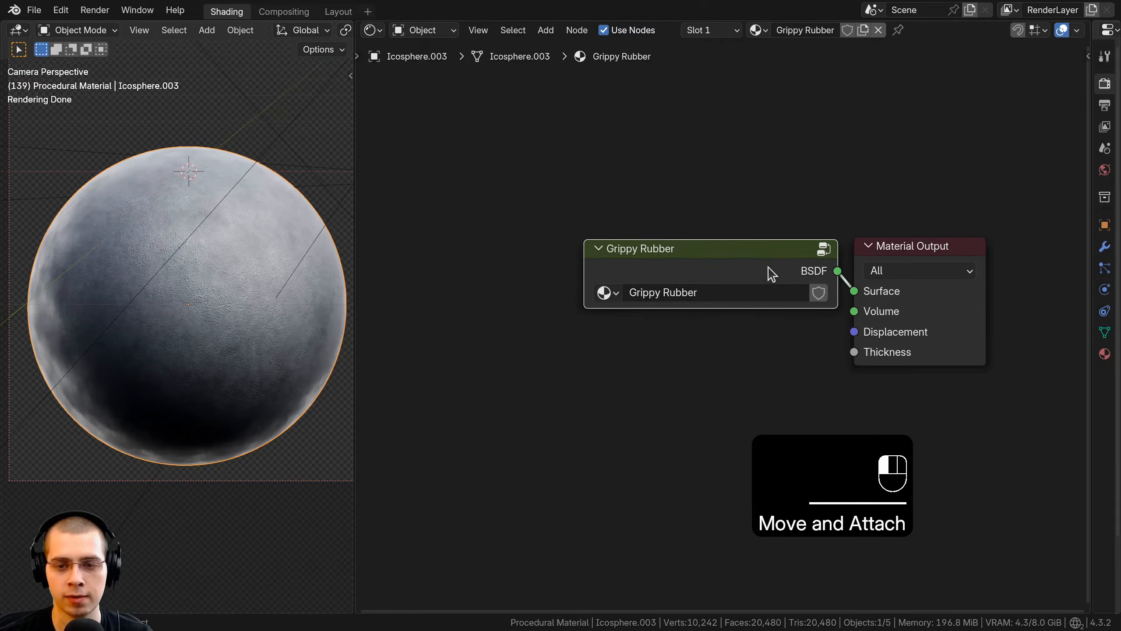
Step: Open the Grippy Rubber node group for editing and bring its Mix node into view
left_click(745, 273)
key("Tab")
scroll(746, 265, "down", 2)
middle_click_drag(871, 194, 856, 208)
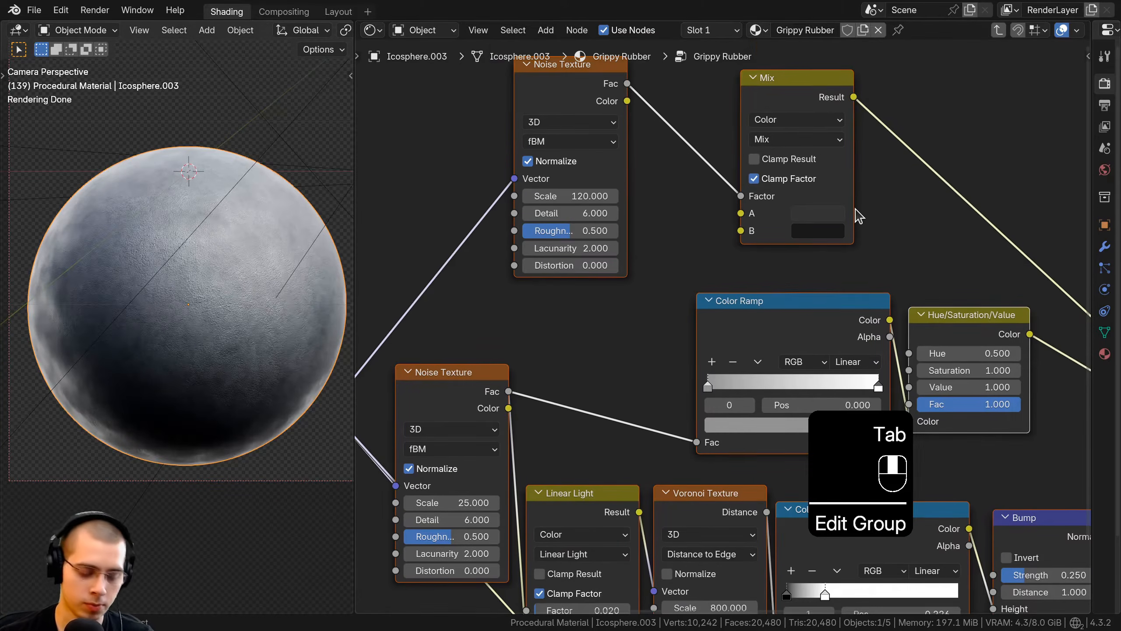
Step: Show the group's socket settings and rename the BSDF output socket to Shader
key("n")
scroll(807, 252, "up", 1)
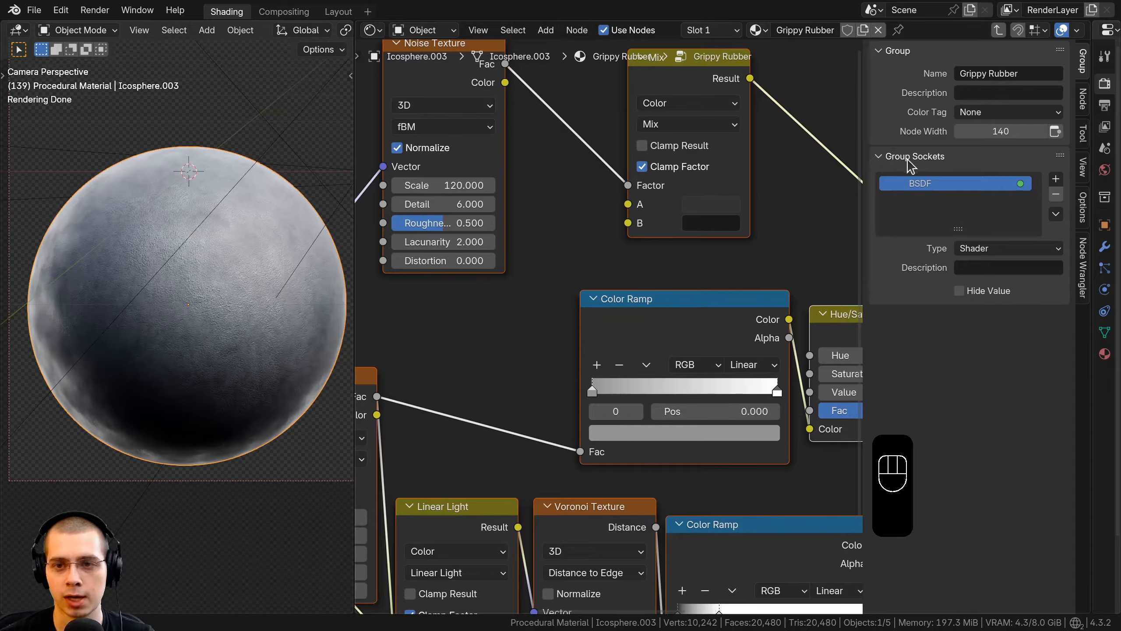
double_click(920, 188)
type("Shad")
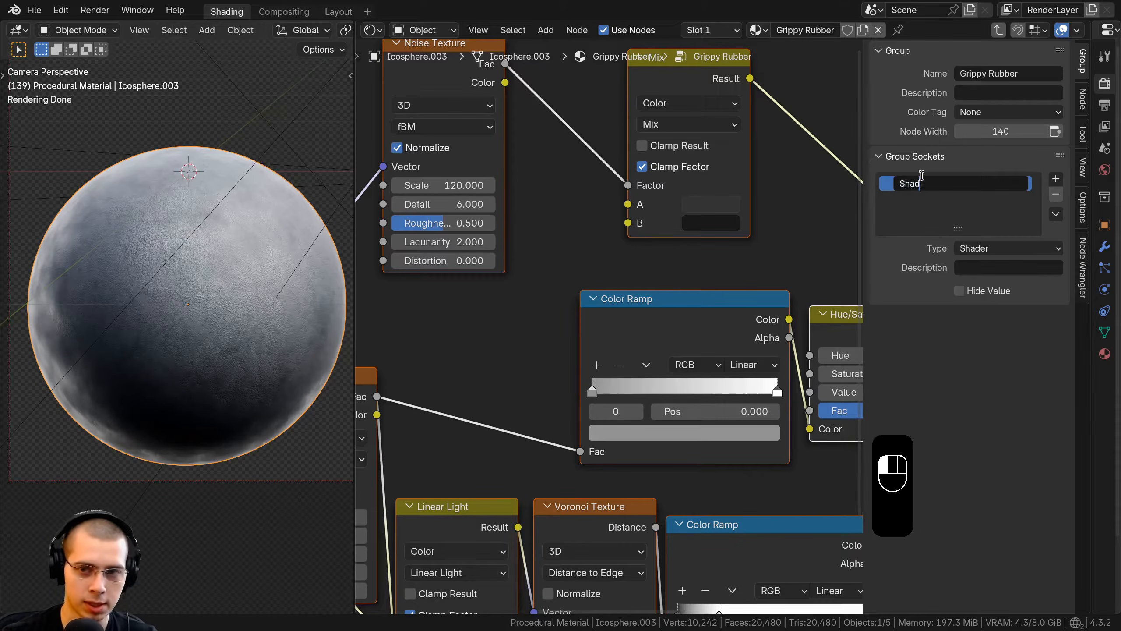
type("er")
key("Return")
Step: Move the Group Input node next to the Texture Coordinate node
scroll(638, 280, "down", 4)
scroll(518, 328, "up", 4)
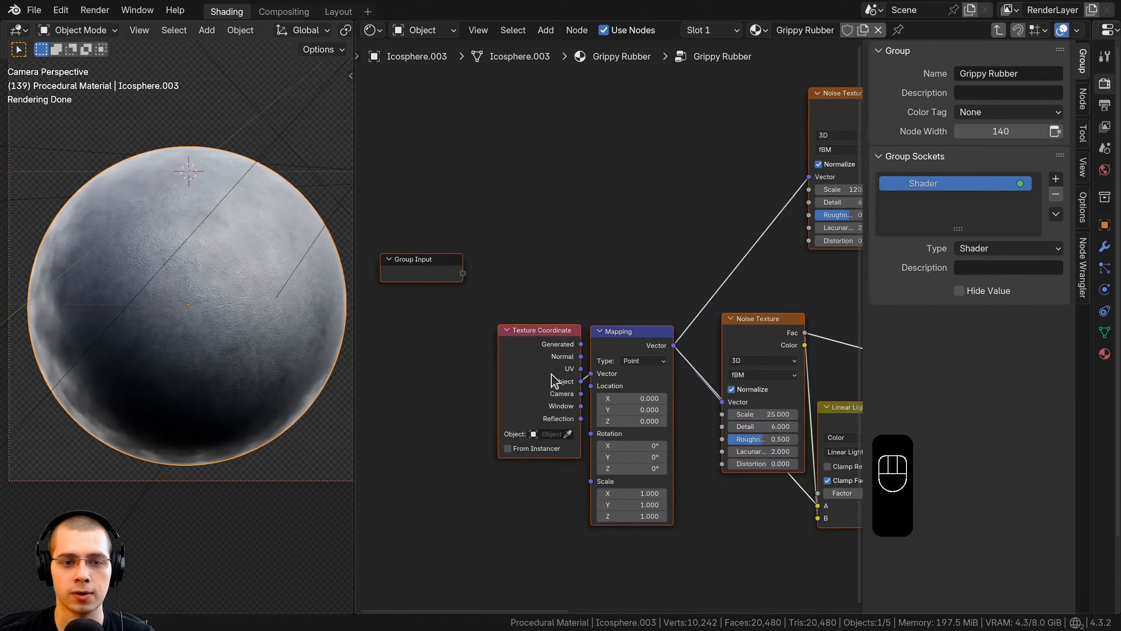
key("a")
left_click(492, 207)
key("g")
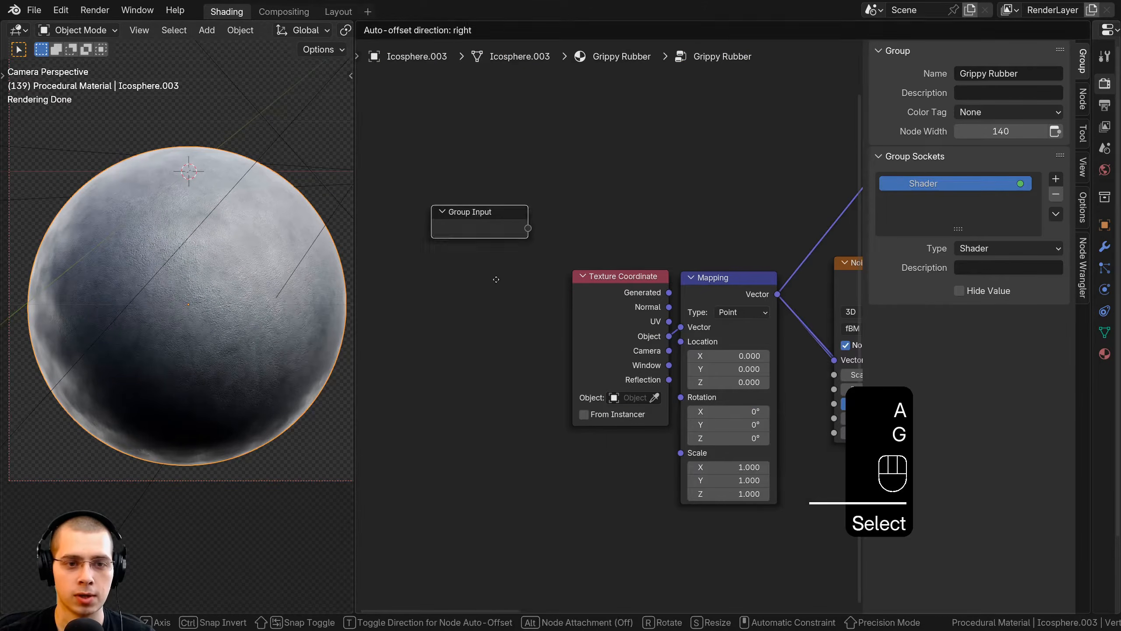
left_click(485, 366)
Step: Expose the Mapping node's Scale as a group input by linking it to the Group Input node's empty socket
middle_click_drag(555, 356, 555, 332)
middle_click_drag(755, 374, 701, 339)
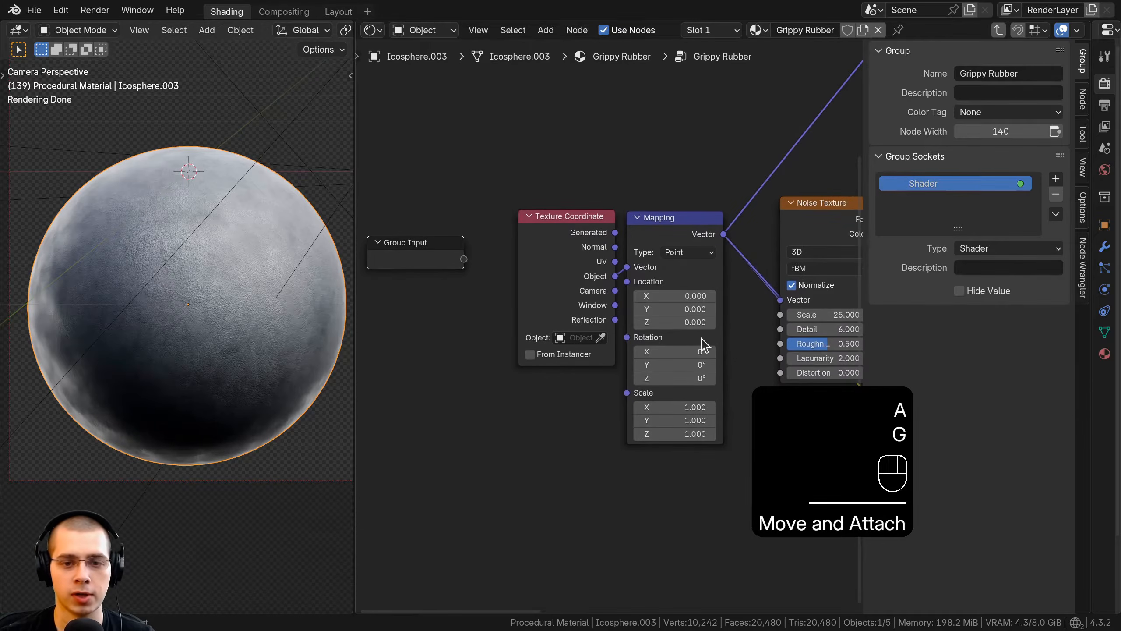
left_click(672, 216)
scroll(838, 93, "down", 3)
middle_click_drag(843, 91, 738, 152)
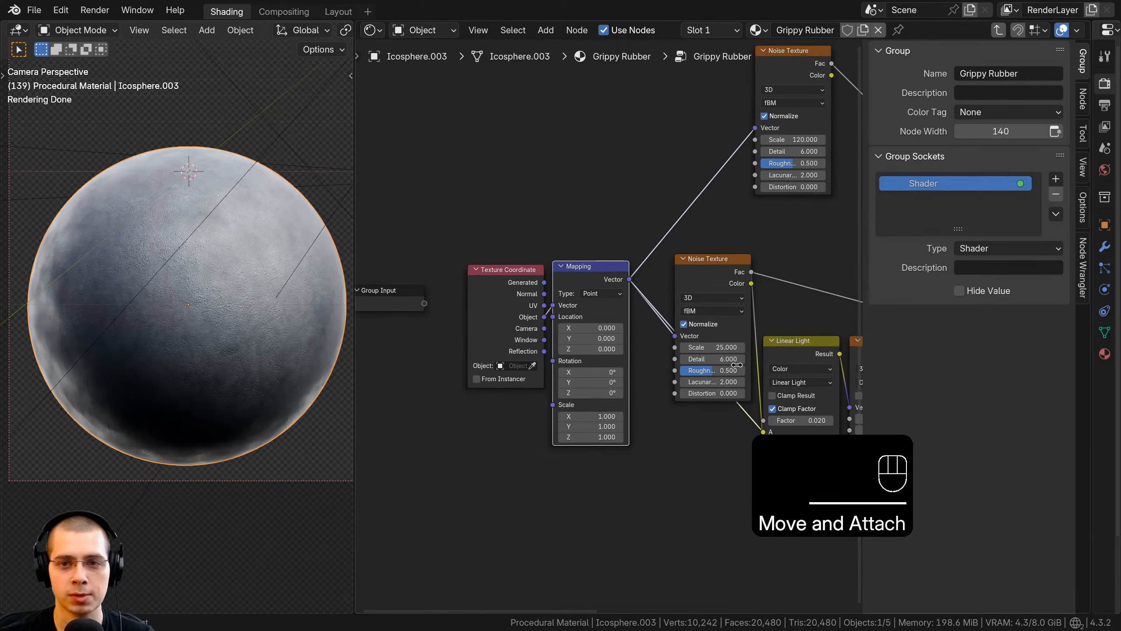
middle_click_drag(713, 312, 727, 291)
scroll(599, 396, "up", 1)
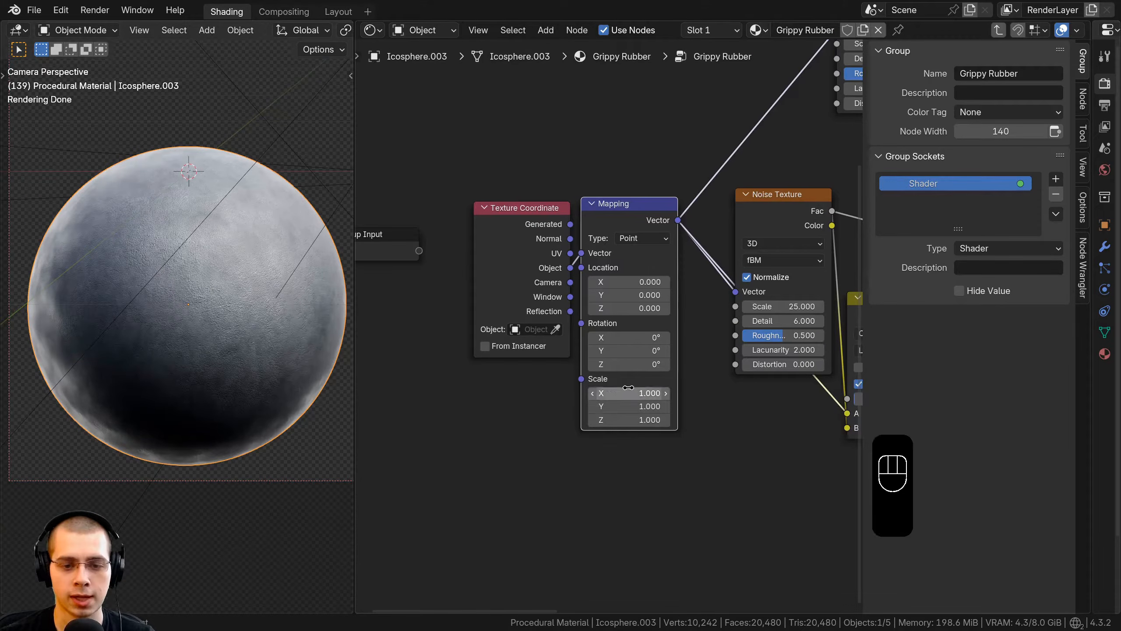
middle_click_drag(582, 401, 594, 406)
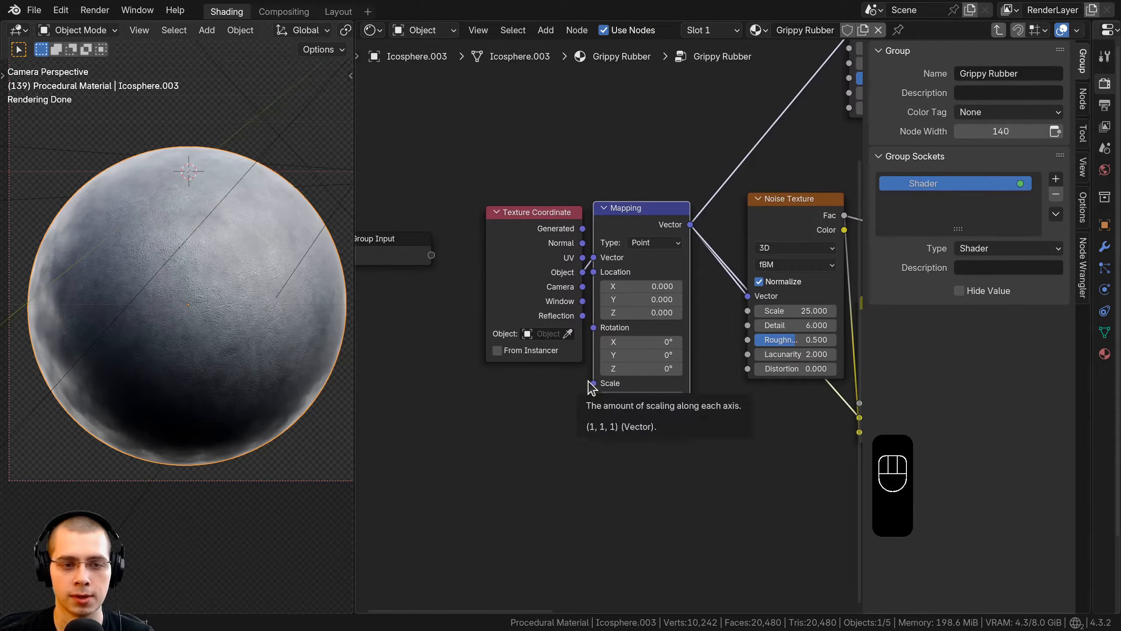
left_click_drag(594, 383, 413, 255)
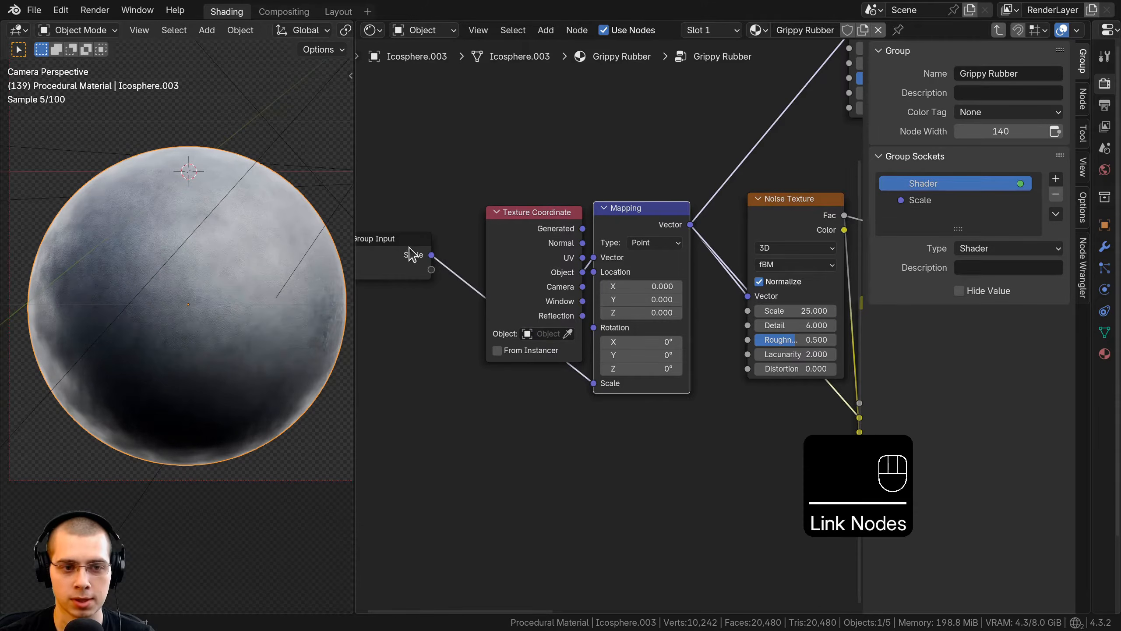
Step: Change the group's Scale input socket type to Float and set its default to 1.000
left_click(926, 204)
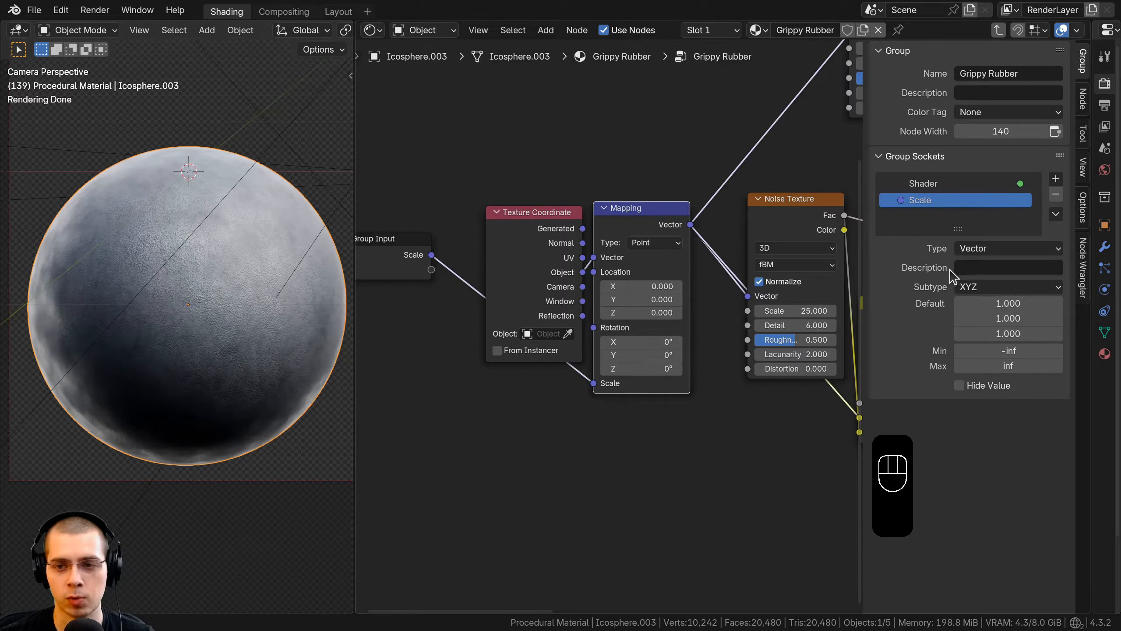
left_click(963, 250)
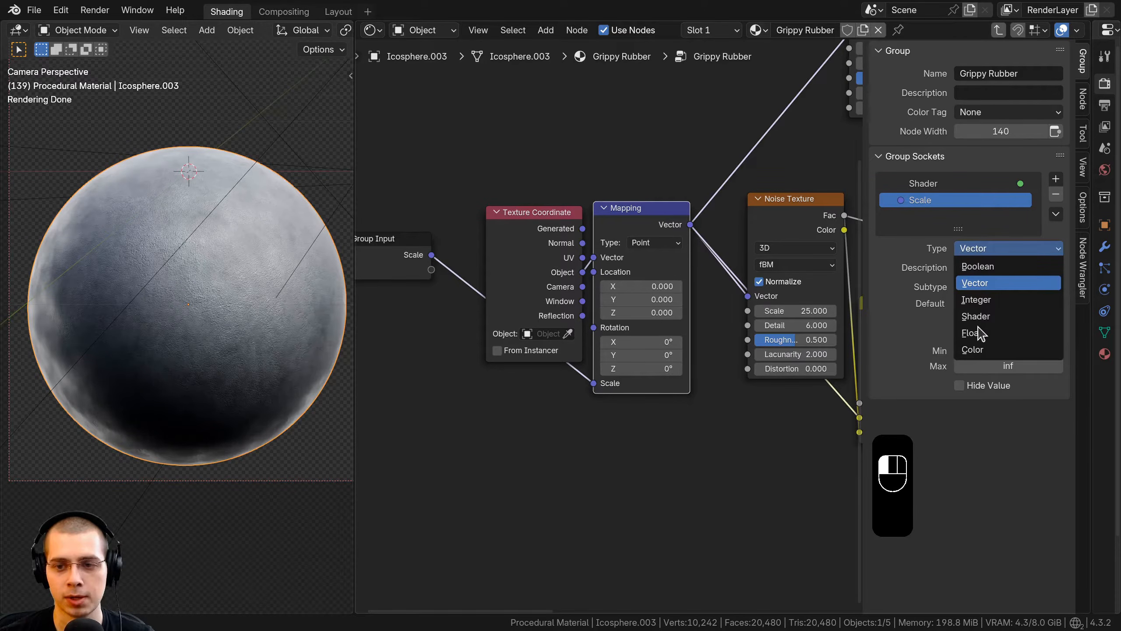
left_click(978, 333)
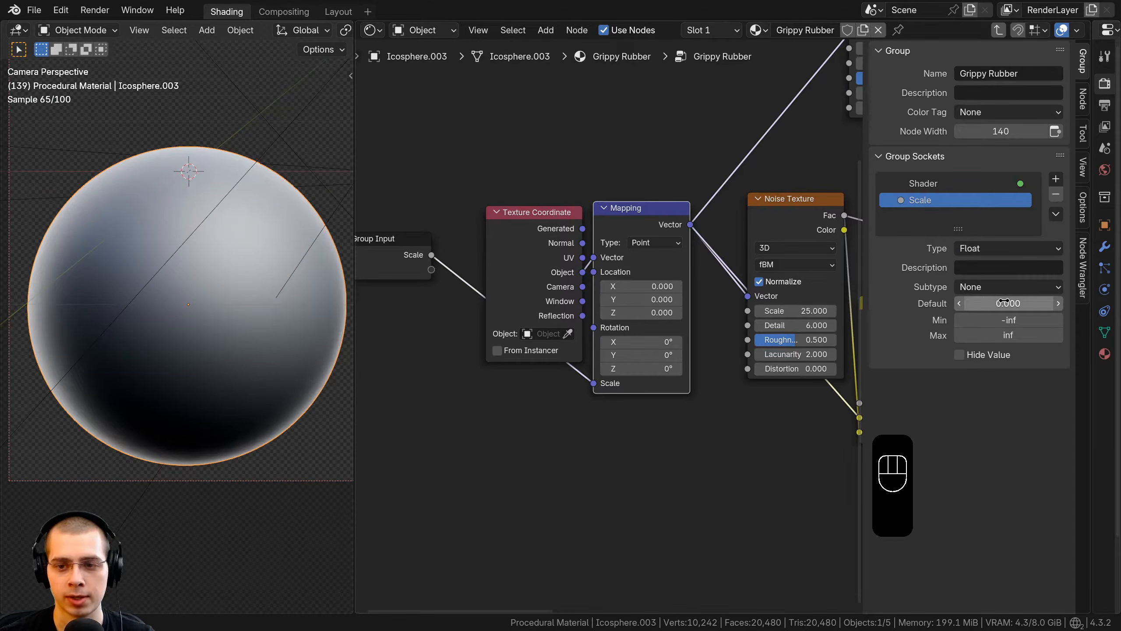
type("1")
key("Return")
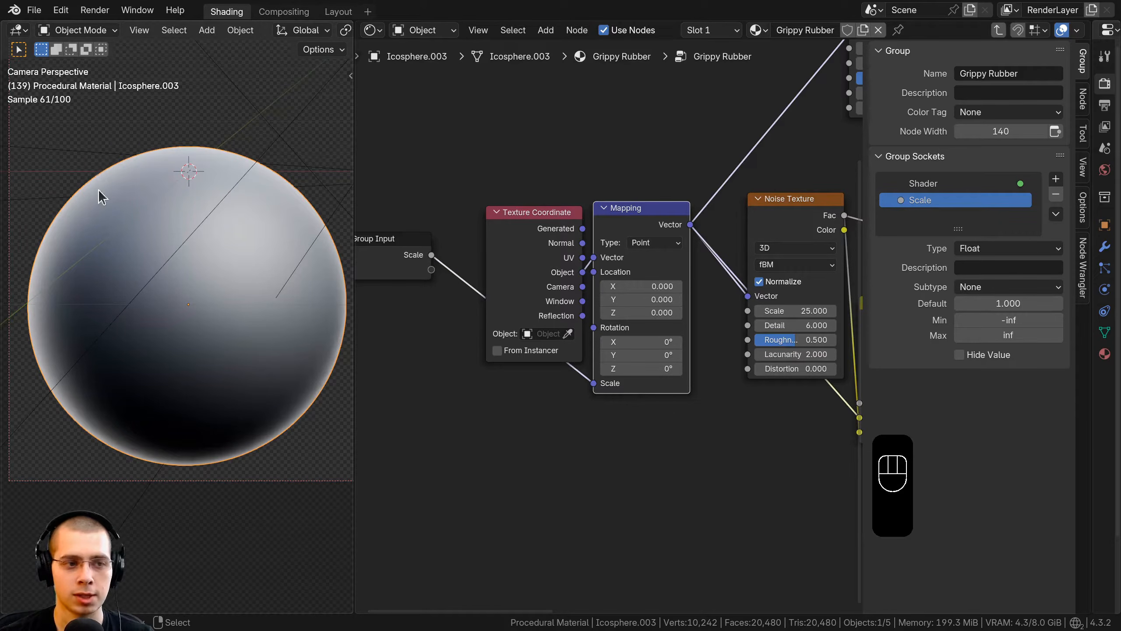
middle_click_drag(430, 194, 437, 195)
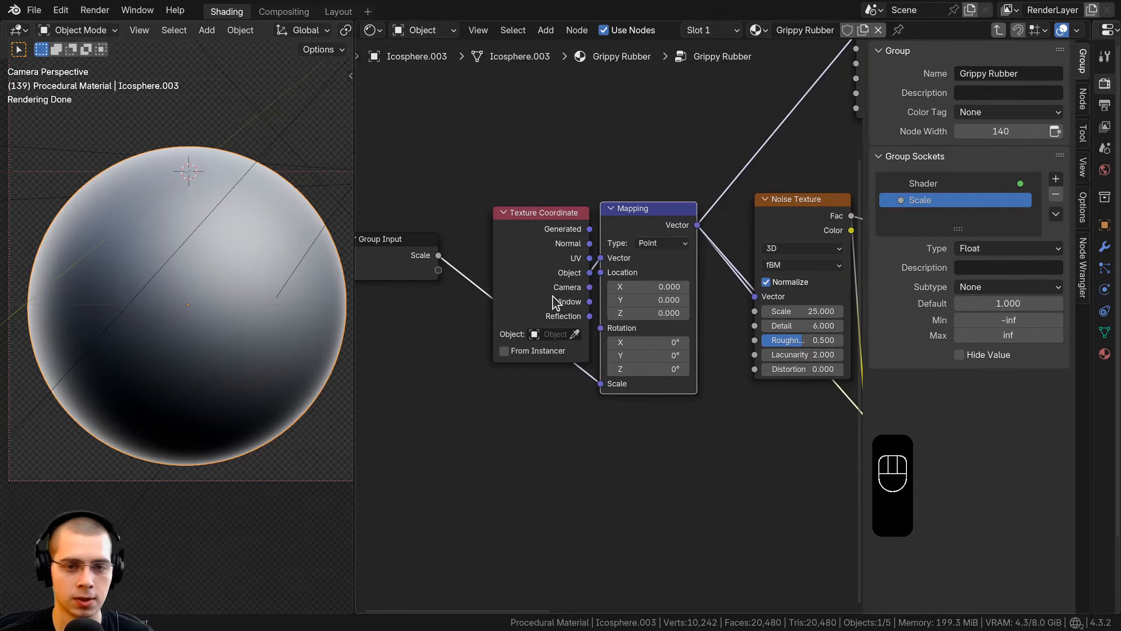
Step: Exit the node group and adjust the Scale value on the Grippy Rubber group node
key("Tab")
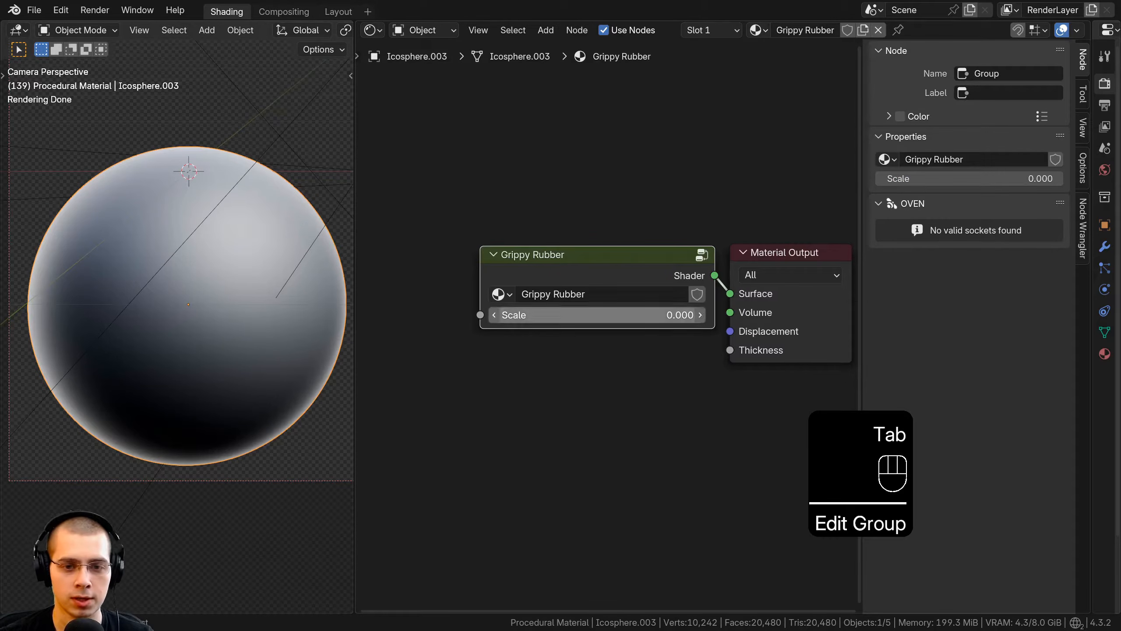
left_click(560, 315)
key("Return")
mouse_move(534, 315)
left_mouse_down("shift")
mouse_move(501, 316)
mouse_move(534, 316)
left_mouse_up("shift")
left_click_drag(580, 265, 581, 261)
Step: Reopen the Grippy Rubber group and move the Group Input node above the color Noise Texture and Mix nodes
key("Tab")
left_click(462, 292)
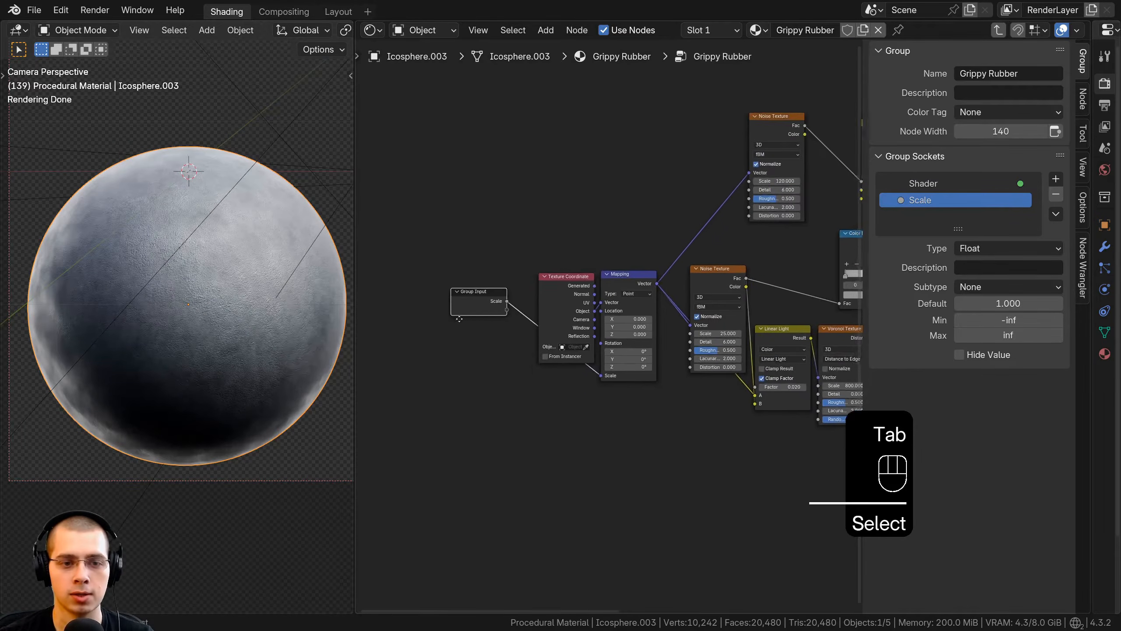
scroll(518, 363, "down", 3)
middle_click_drag(518, 364, 471, 381)
key("g")
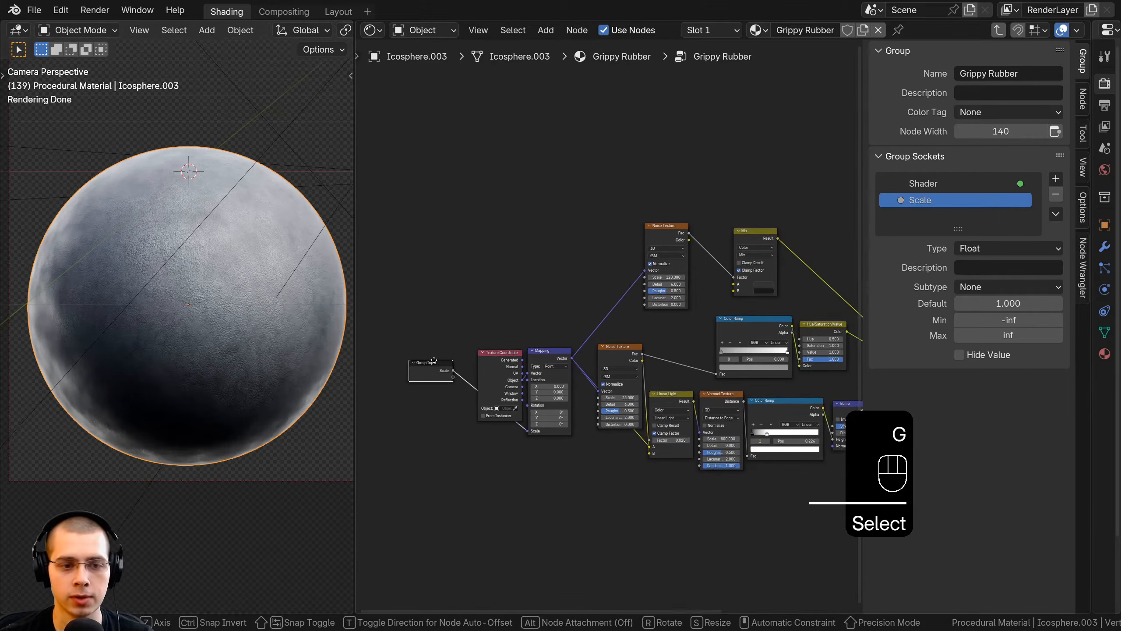
left_click(709, 198)
middle_click_drag(719, 207, 654, 177)
scroll(655, 178, "up", 6)
scroll(655, 199, "up", 4)
middle_click_drag(656, 226, 556, 313)
key("g")
left_click(556, 321)
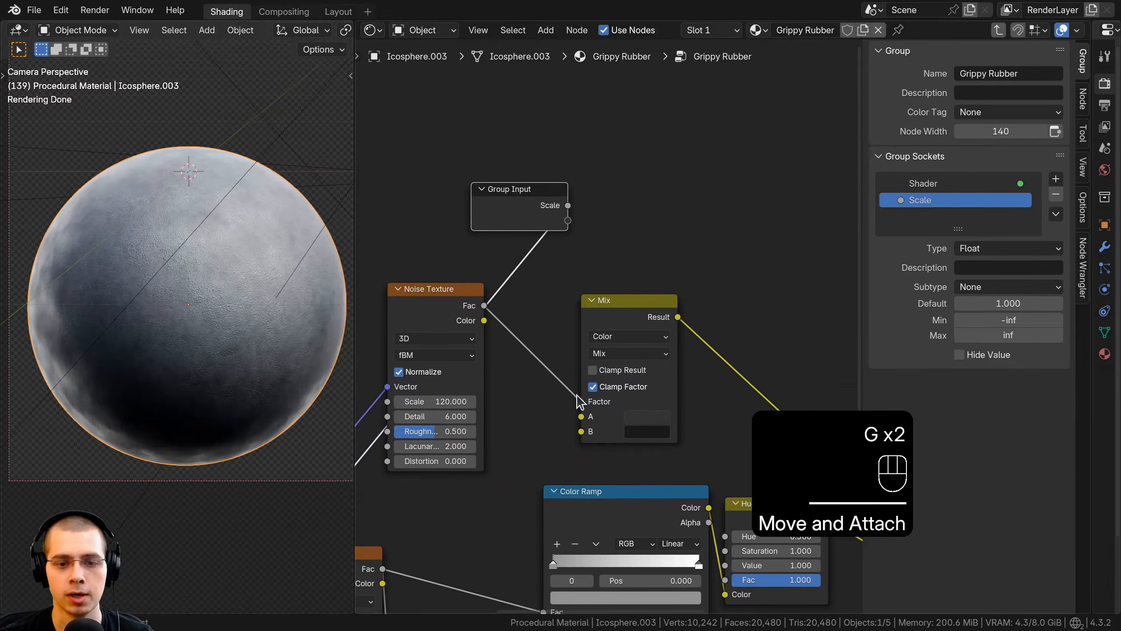
Step: Expose the Mix node's A and B colors as group inputs and rename them Color 1 and Color 2
left_click_drag(581, 416, 526, 221)
double_click(926, 217)
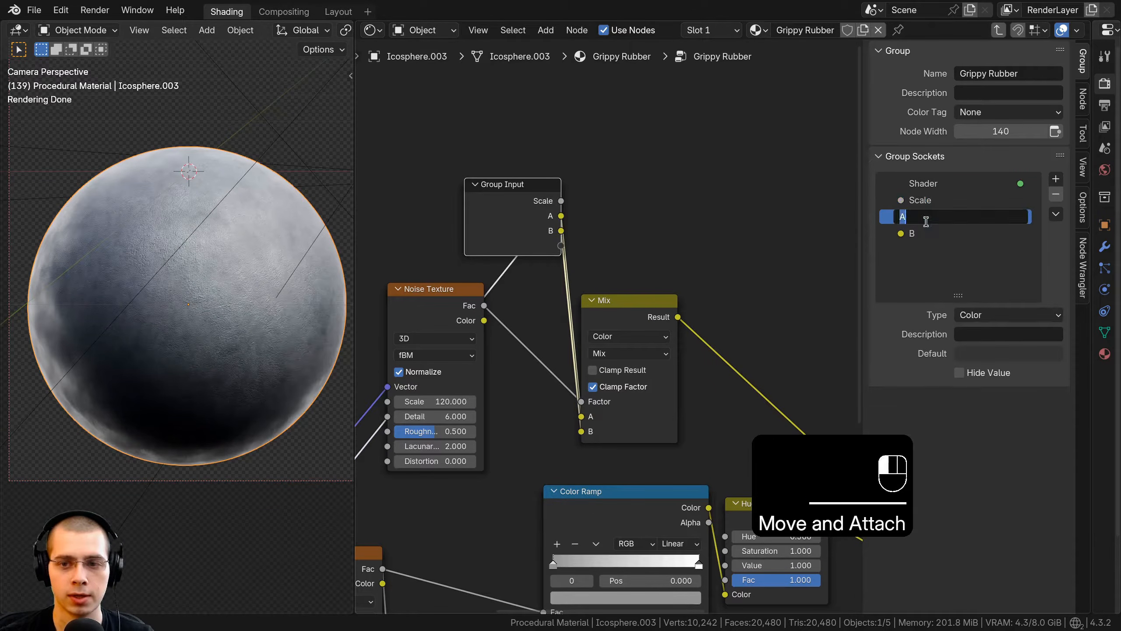
type("Color 1")
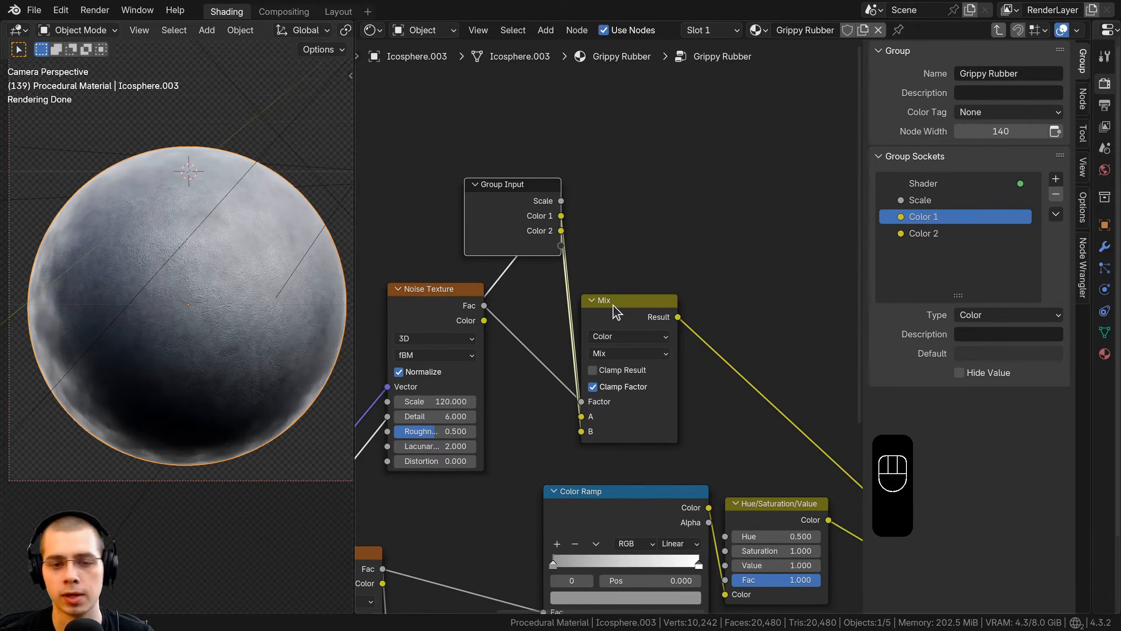
Step: Expose the Hue/Saturation/Value node's Value as a group input and rename the socket Roughness
scroll(614, 325, "down", 1)
middle_click_drag(614, 336, 597, 216)
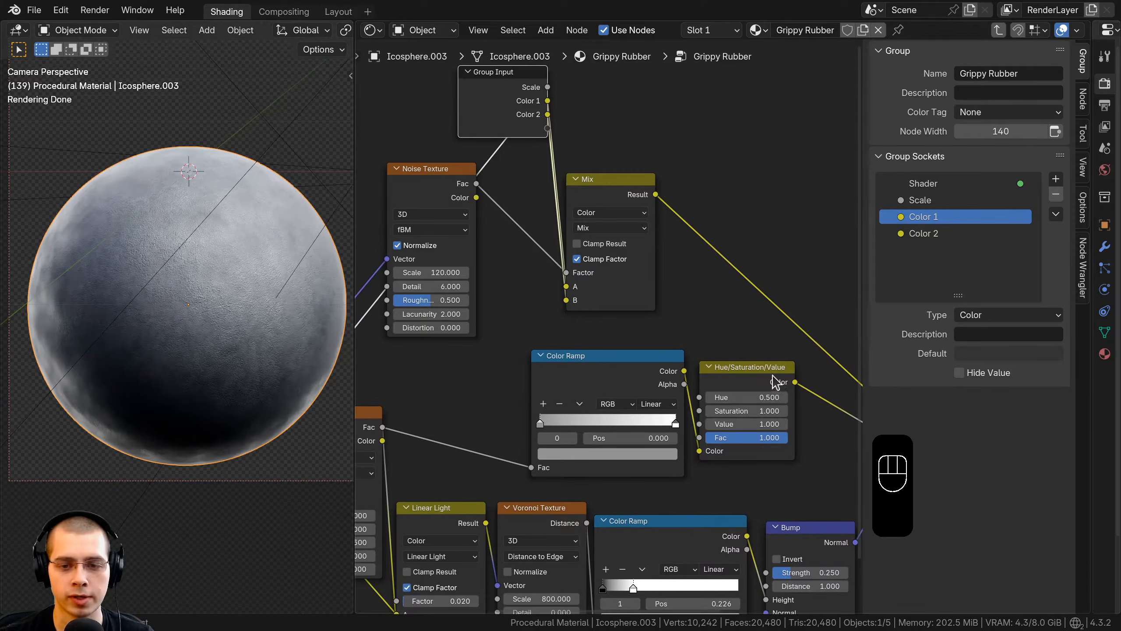
left_click(772, 381)
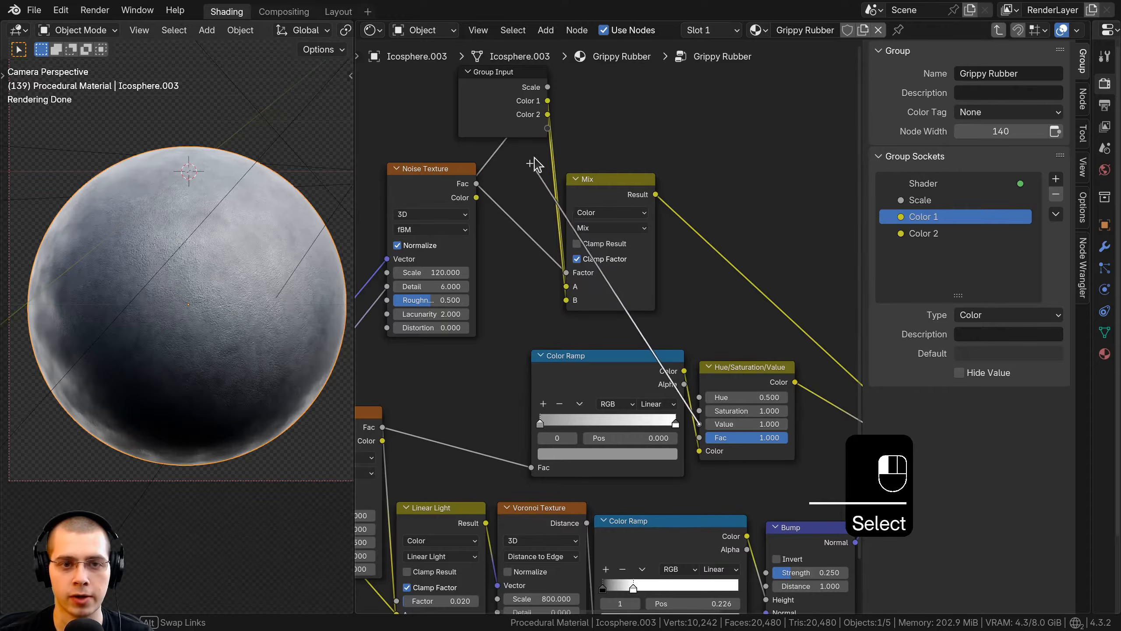
left_click_drag(535, 164, 548, 128)
left_click(913, 250)
double_click(917, 249)
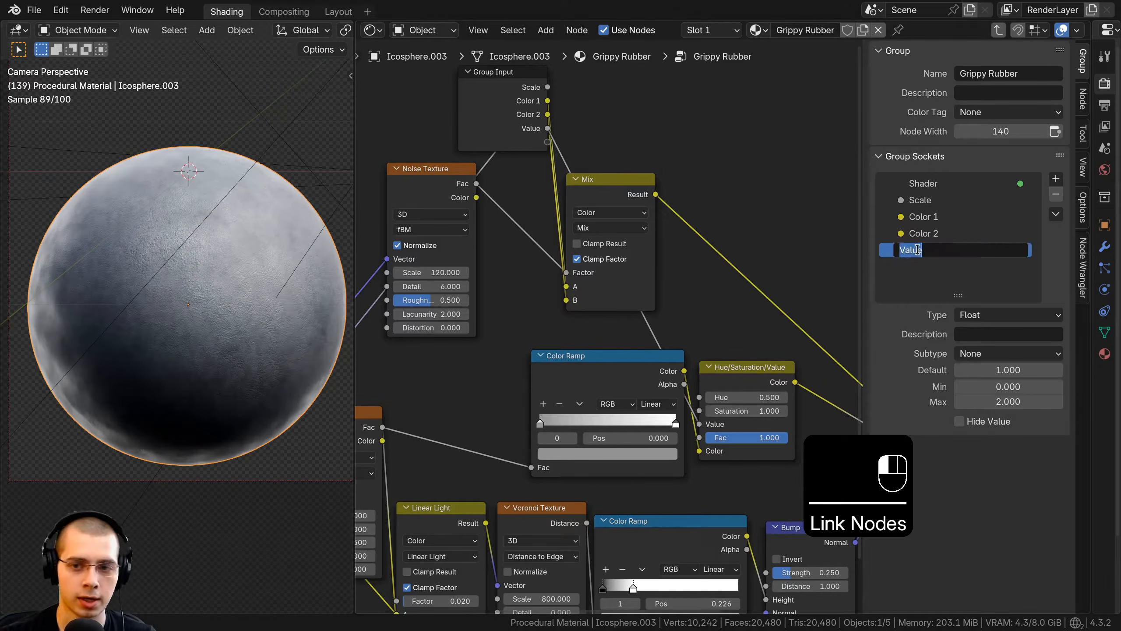
type("Roughness")
key("Return")
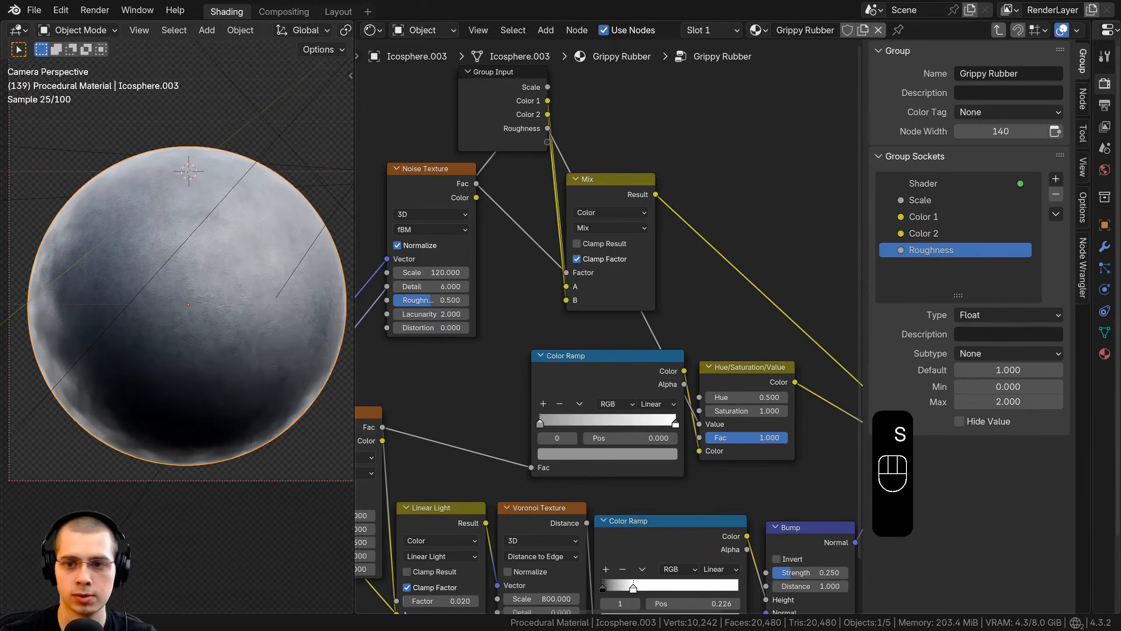
Step: Move the Group Input node below the Noise Texture with scale 25, near the Linear Light node
scroll(660, 415, "down", 2)
middle_click_drag(660, 415, 837, 321)
left_click(725, 116)
key("g")
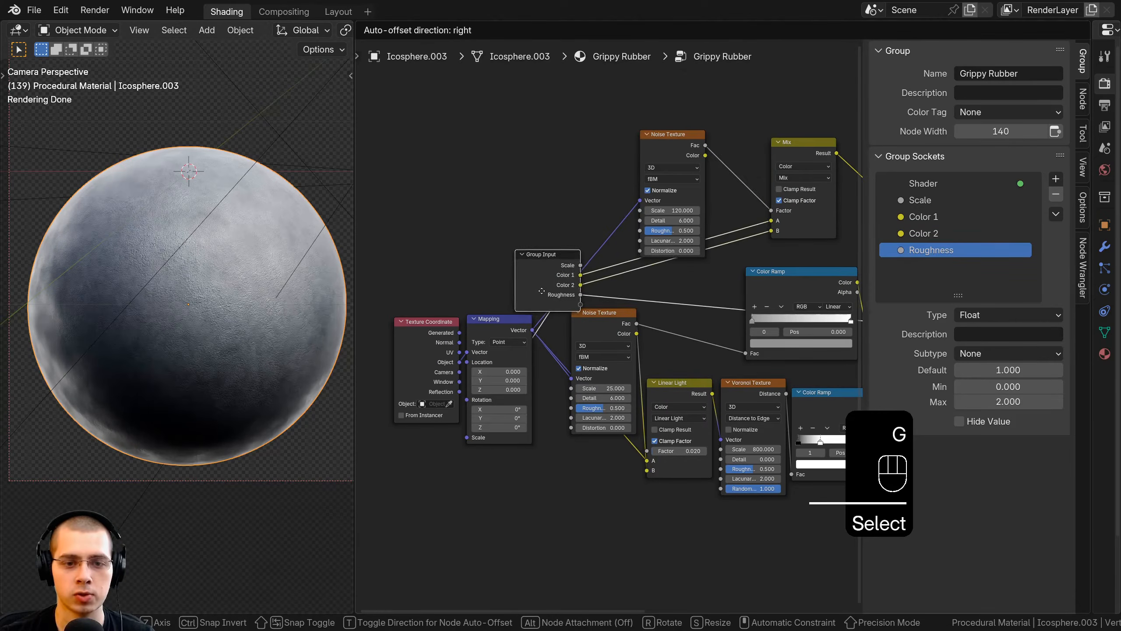
left_click(491, 524)
scroll(547, 484, "down", 1)
middle_click_drag(549, 484, 436, 328)
scroll(557, 452, "up", 5)
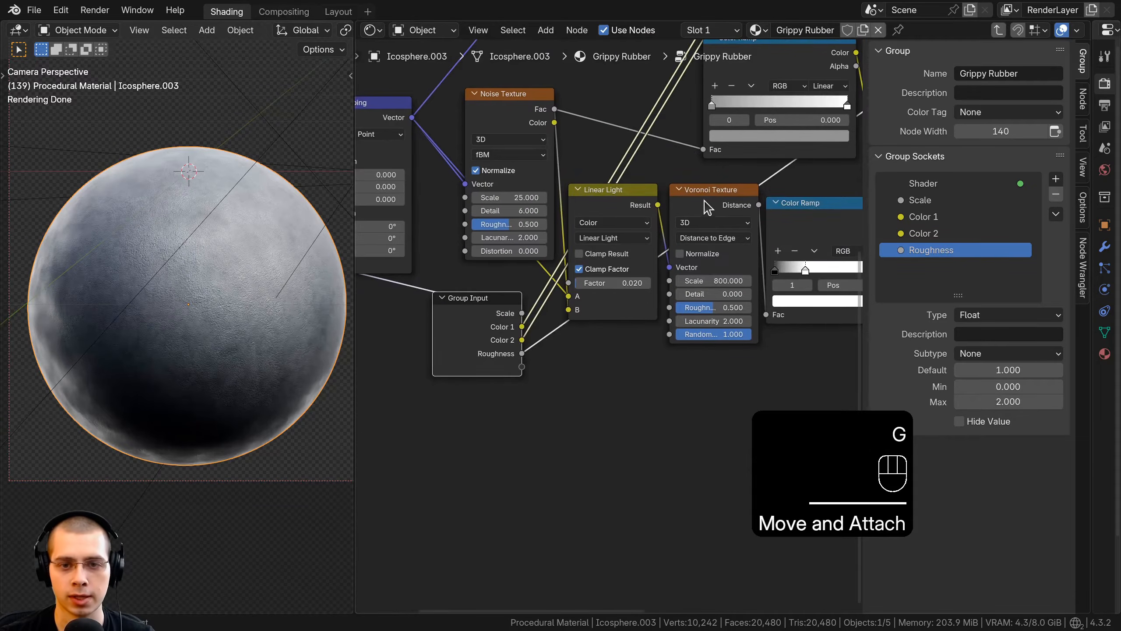
Step: Expose the Voronoi Texture's Scale as a group input and rename the socket Texture Scale
left_click(665, 293)
left_click_drag(522, 370, 521, 367)
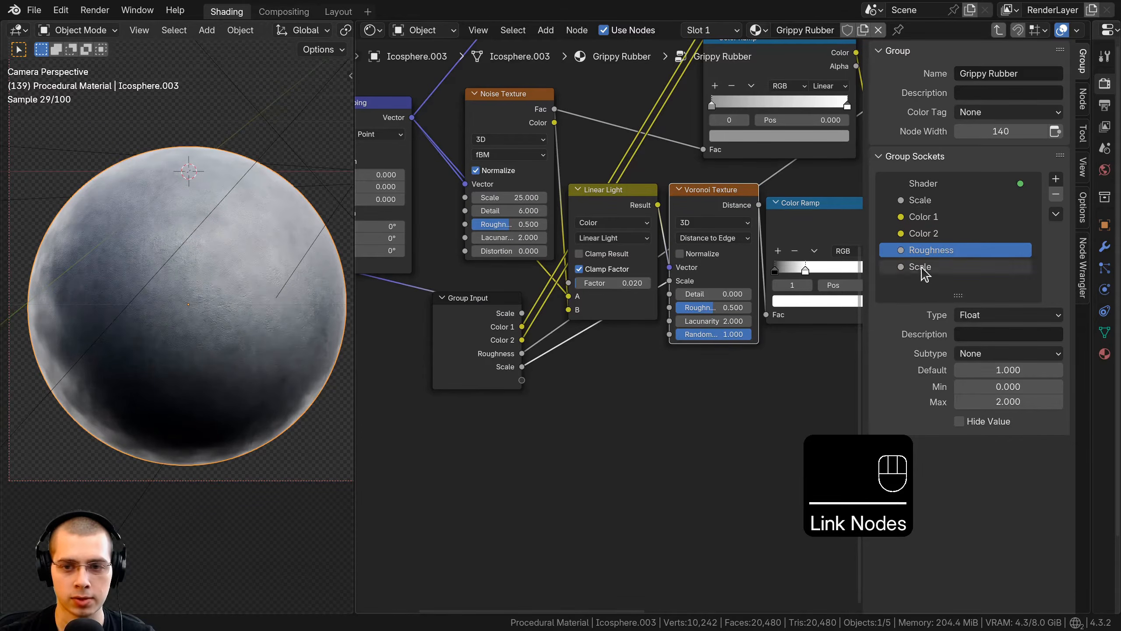
double_click(893, 266)
type("Tex")
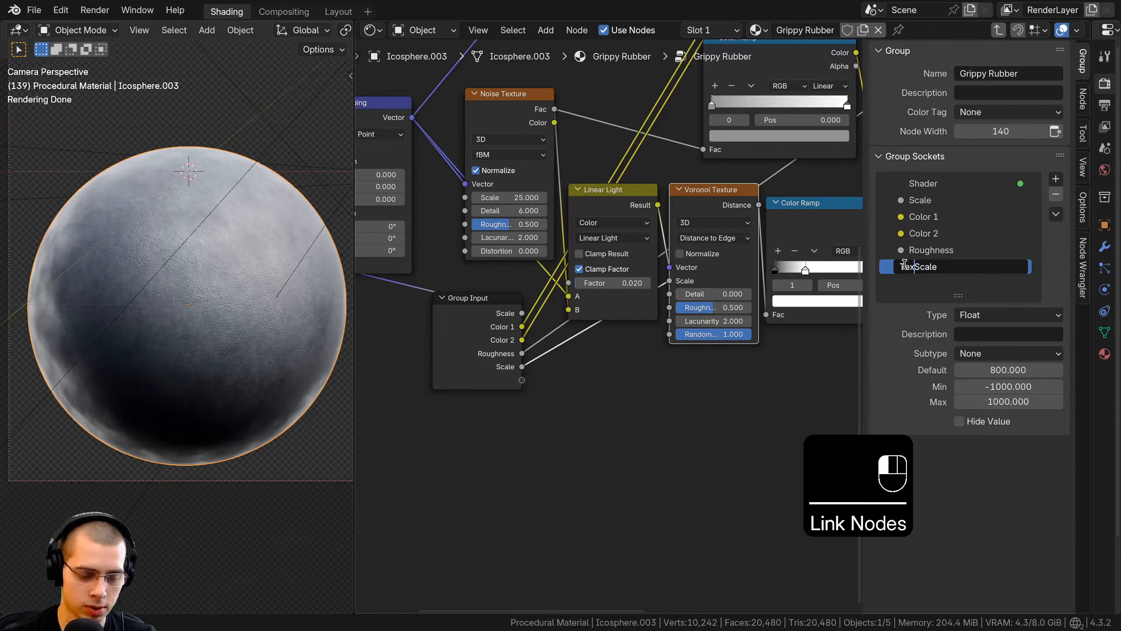
type("ture")
key("Return")
Step: Expose the Linear Light node's Factor as a group input and rename the socket Texture Distortion
middle_click_drag(484, 305, 585, 321)
left_click_drag(576, 316, 560, 311)
scroll(706, 278, "up", 3)
left_click(736, 179)
left_click_drag(743, 290, 611, 407)
scroll(170, 312, "up", 7)
double_click(922, 283)
type("Texture Distortion")
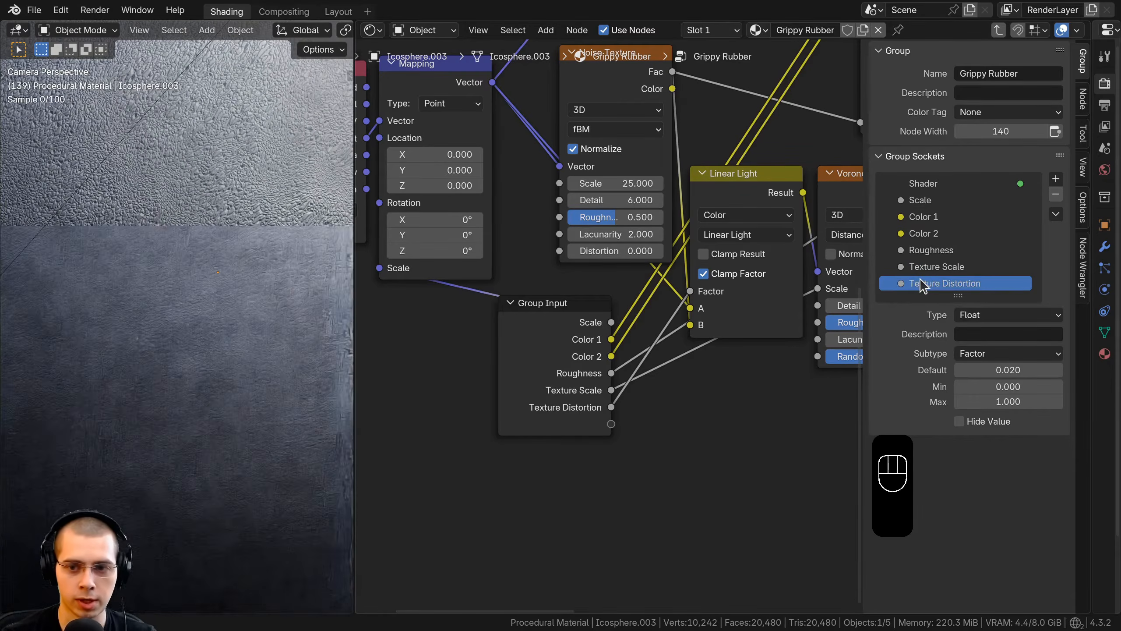
key("Return")
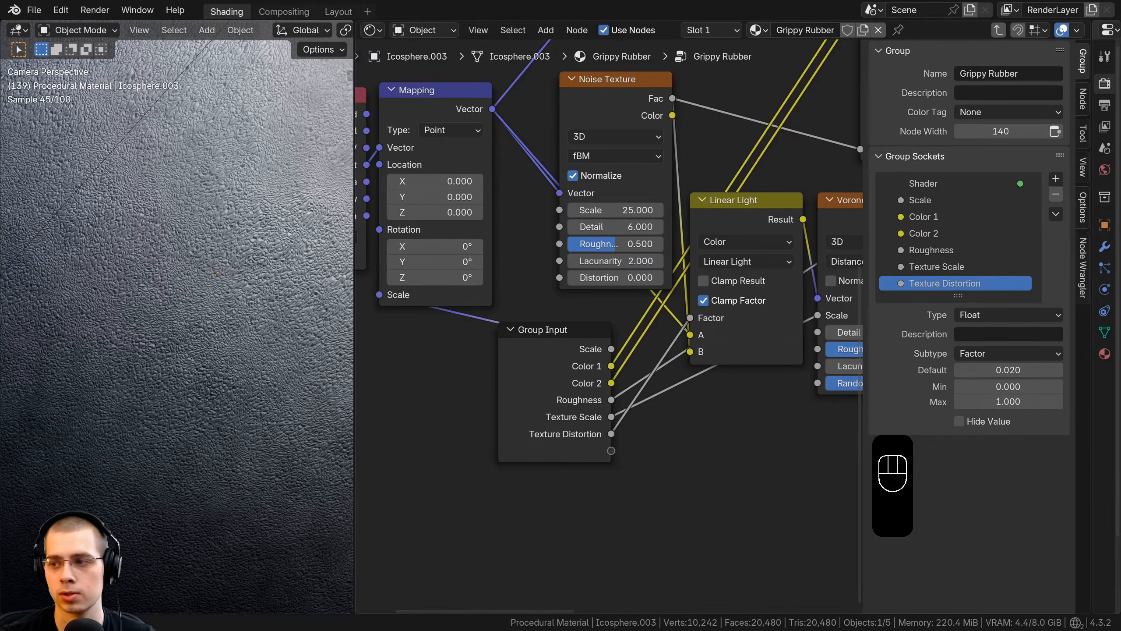
Step: Expose the Voronoi Texture's Detail as a group input and rename the socket Texture Detail
middle_click_drag(823, 242, 724, 225)
left_click_drag(719, 315, 573, 407)
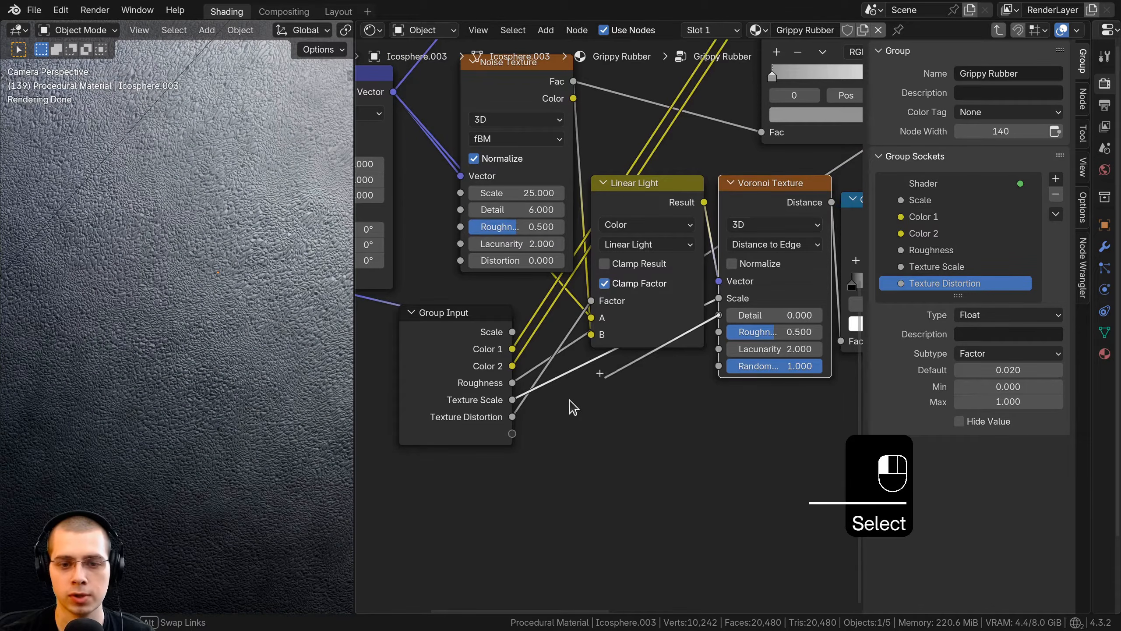
left_click_drag(510, 436, 512, 434)
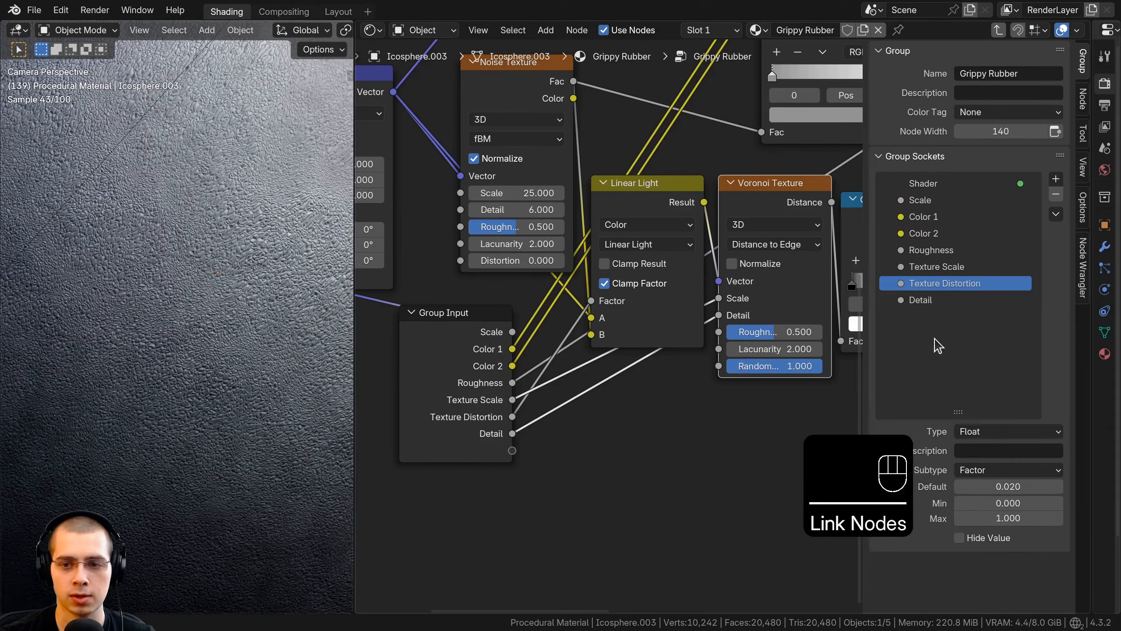
double_click(921, 300)
left_click(897, 300)
type("Te")
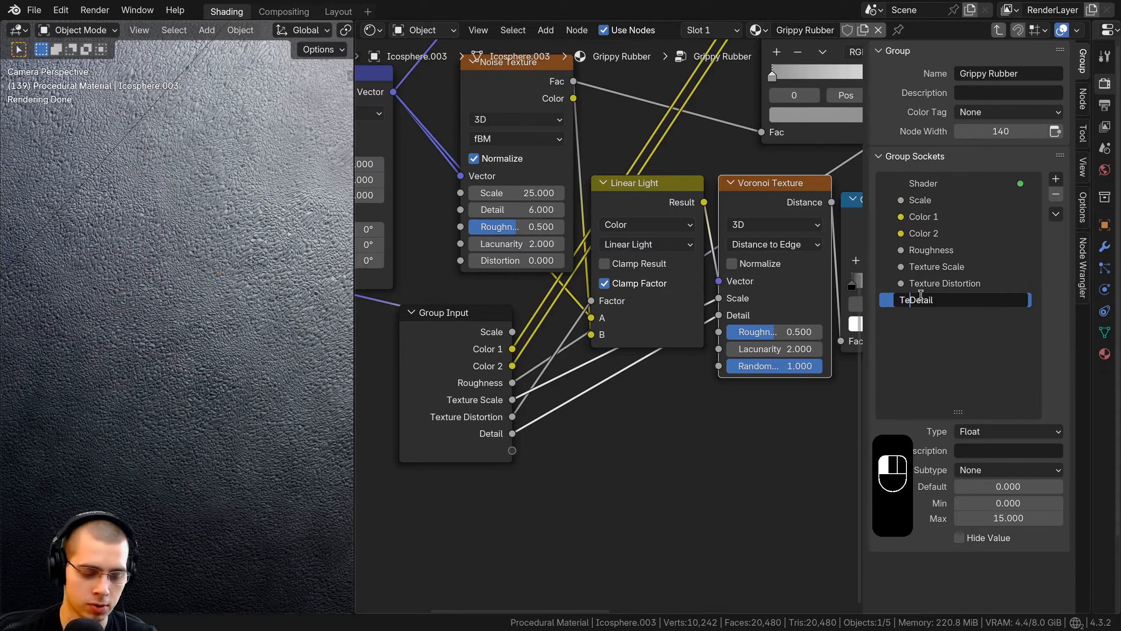
type("xture")
key("Return")
Step: Move the Group Input node up beside the Noise Texture with scale 120
scroll(543, 349, "down", 9)
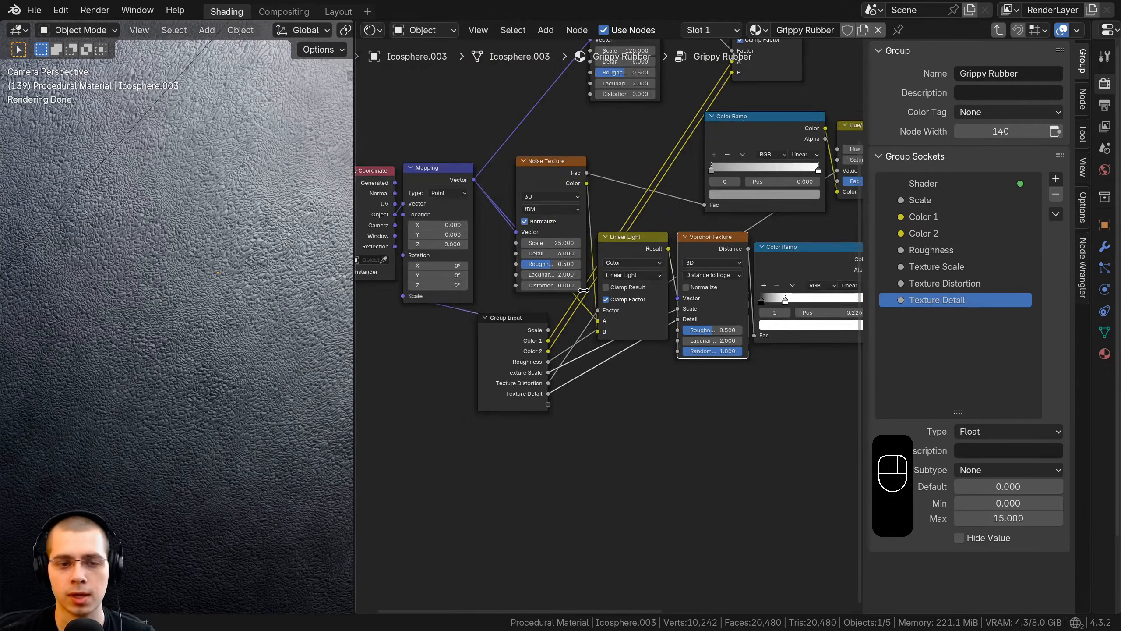
middle_click_drag(543, 349, 584, 499)
left_click(526, 427)
scroll(584, 499, "up", 3)
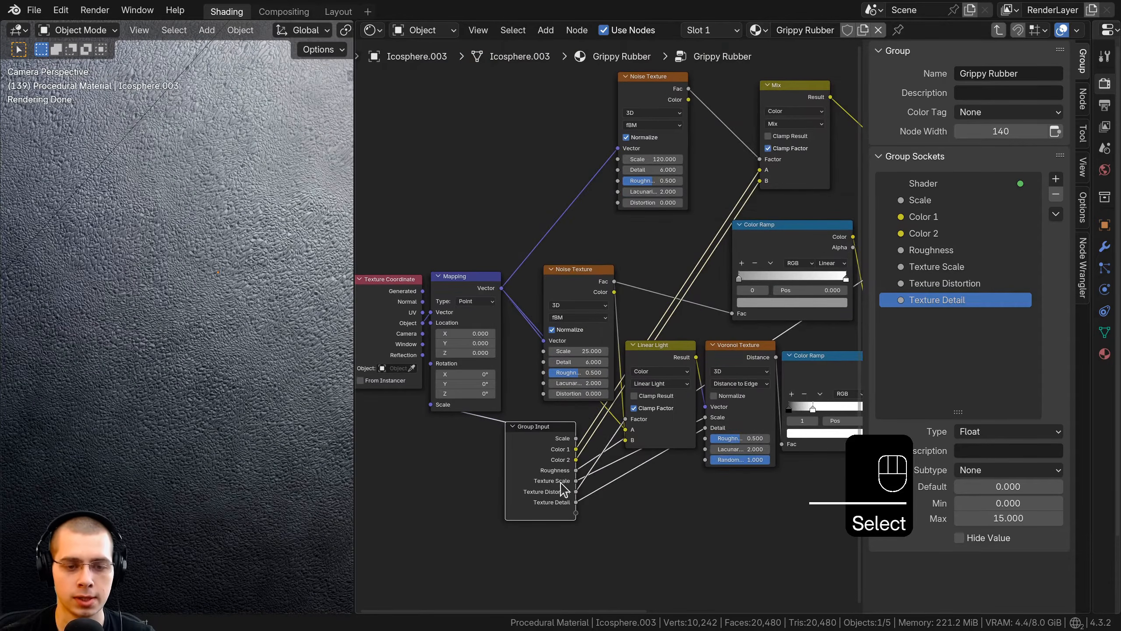
key("g")
left_click(538, 139)
scroll(541, 141, "up", 5)
middle_click_drag(639, 218, 632, 249)
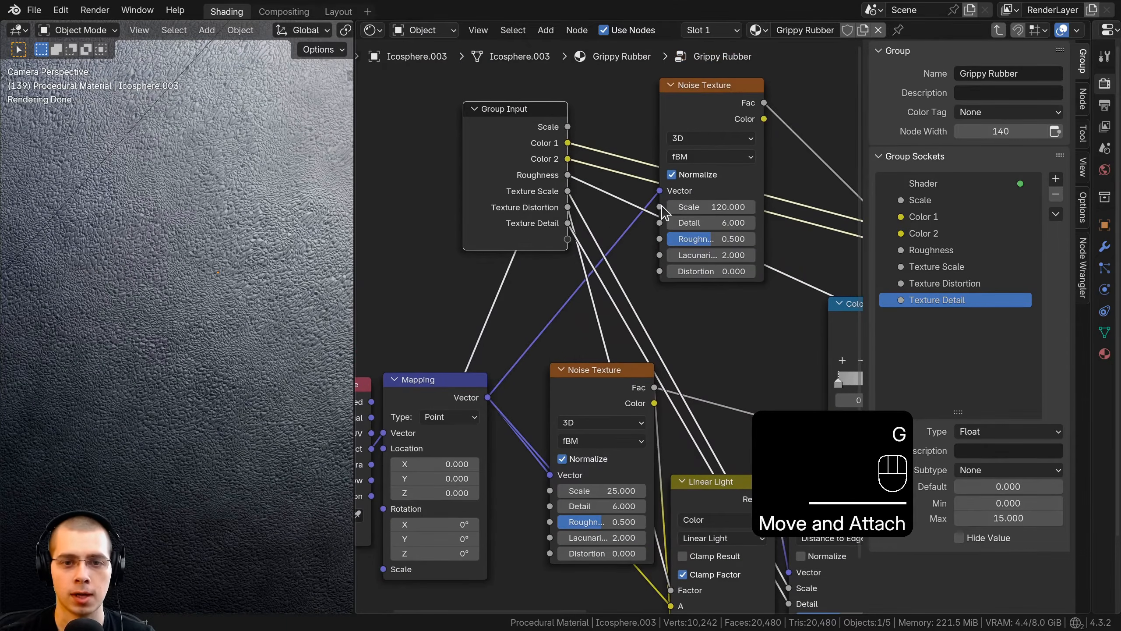
Step: Expose the scale-120 Noise Texture's Scale and Detail as group inputs and rename the sockets Noise Scale and Noise Detail
left_click_drag(660, 207, 568, 256)
double_click(909, 316)
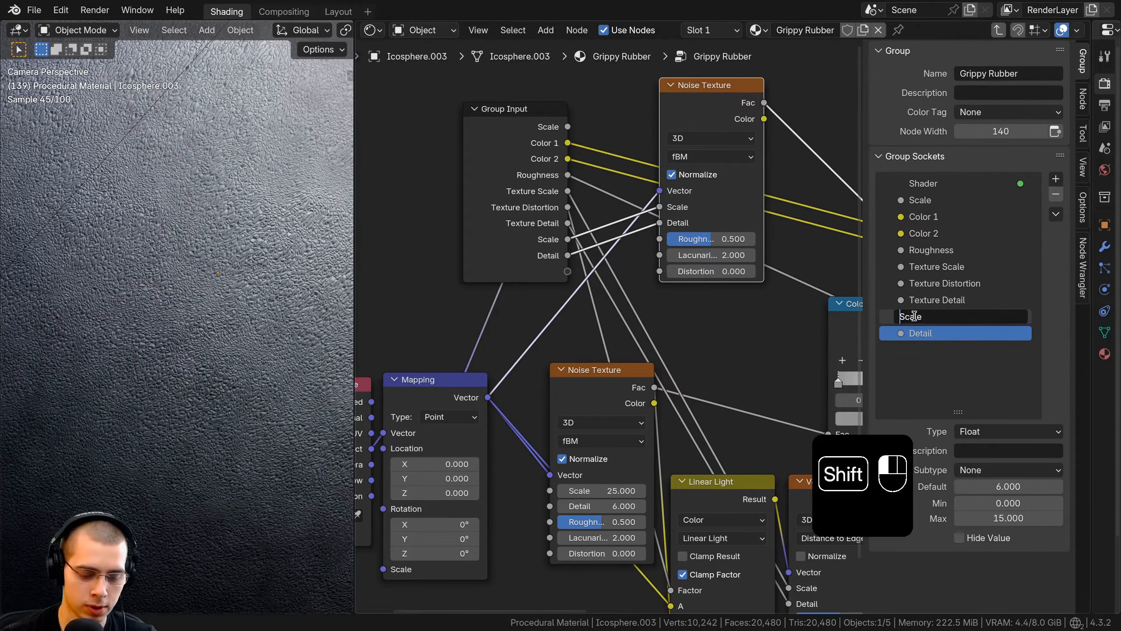
type("Noise")
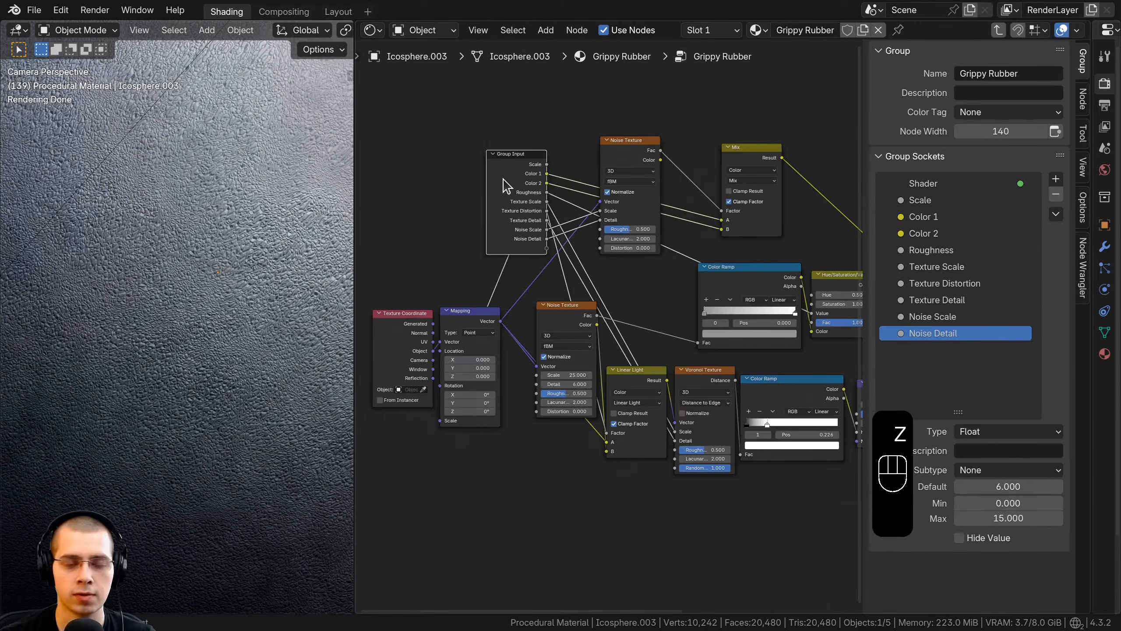
Step: Move the Group Input node below the Color Ramp that feeds the Bump node
scroll(258, 243, "down", 2)
middle_click_drag(526, 210, 473, 146)
key("g")
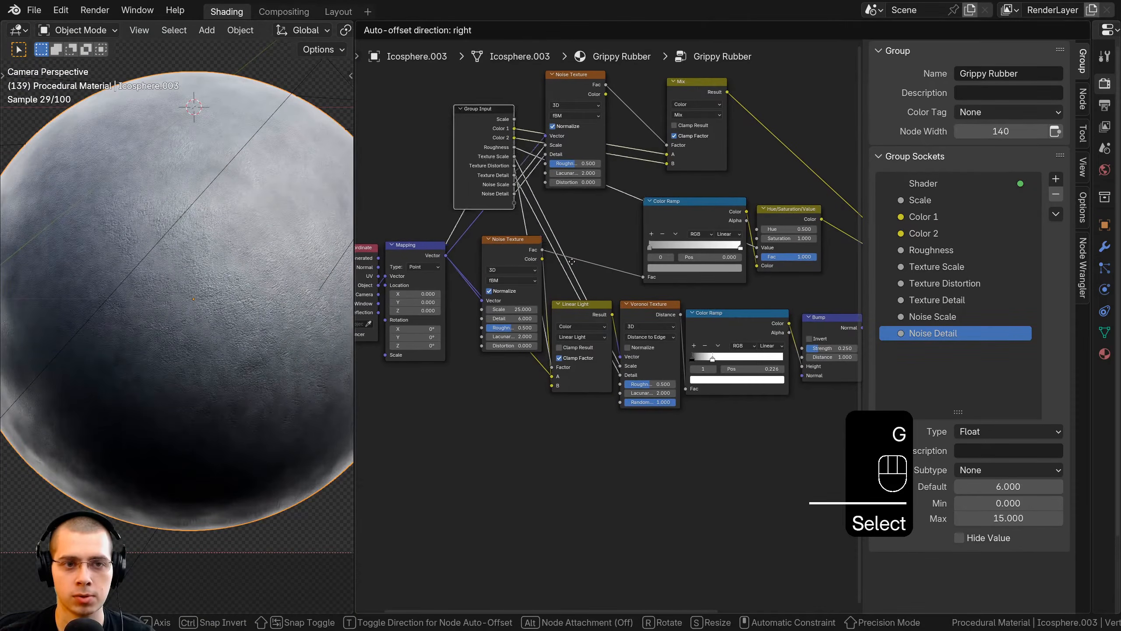
left_click(720, 411)
Step: Expose the Bump node's Strength as a group input and rename the socket Bump Strength
middle_click_drag(721, 410, 550, 280)
scroll(635, 375, "up", 2)
left_click_drag(634, 161, 592, 384)
double_click(900, 349)
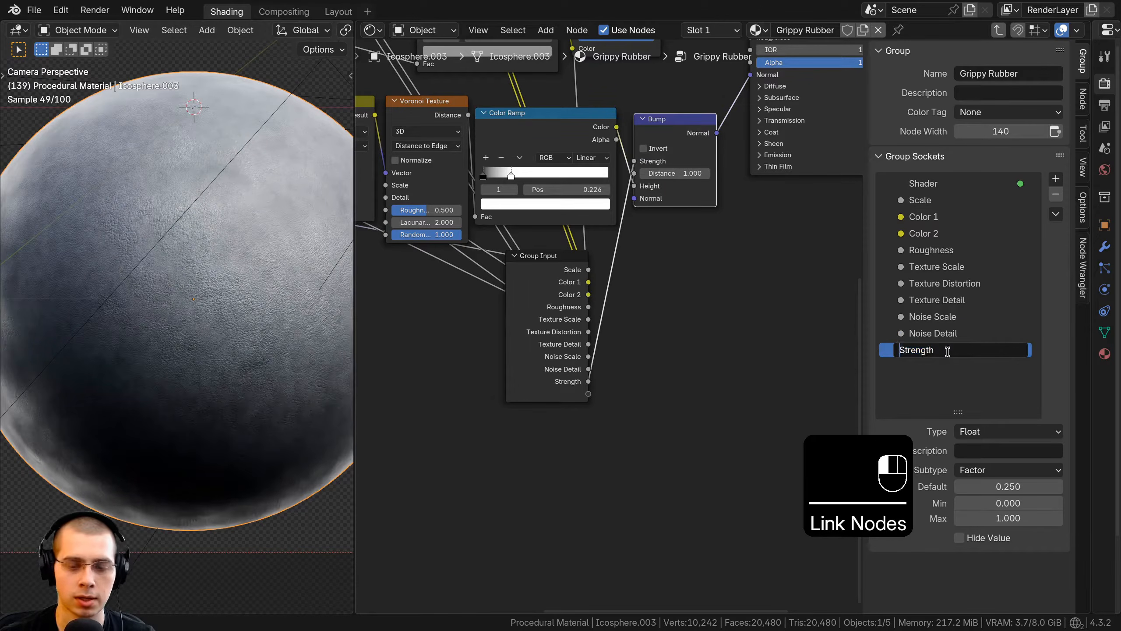
key("Return")
Step: Move the Group Input node in front of the Texture Coordinate node and hide the node editor's sidebar
scroll(693, 270, "down", 3)
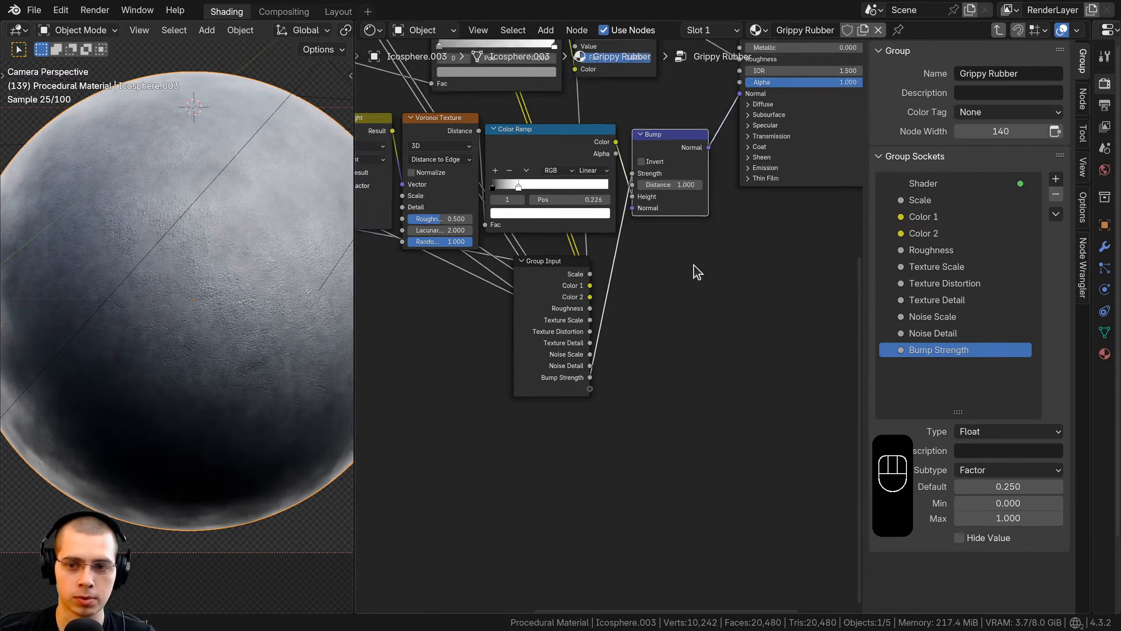
key("g")
left_click(387, 258)
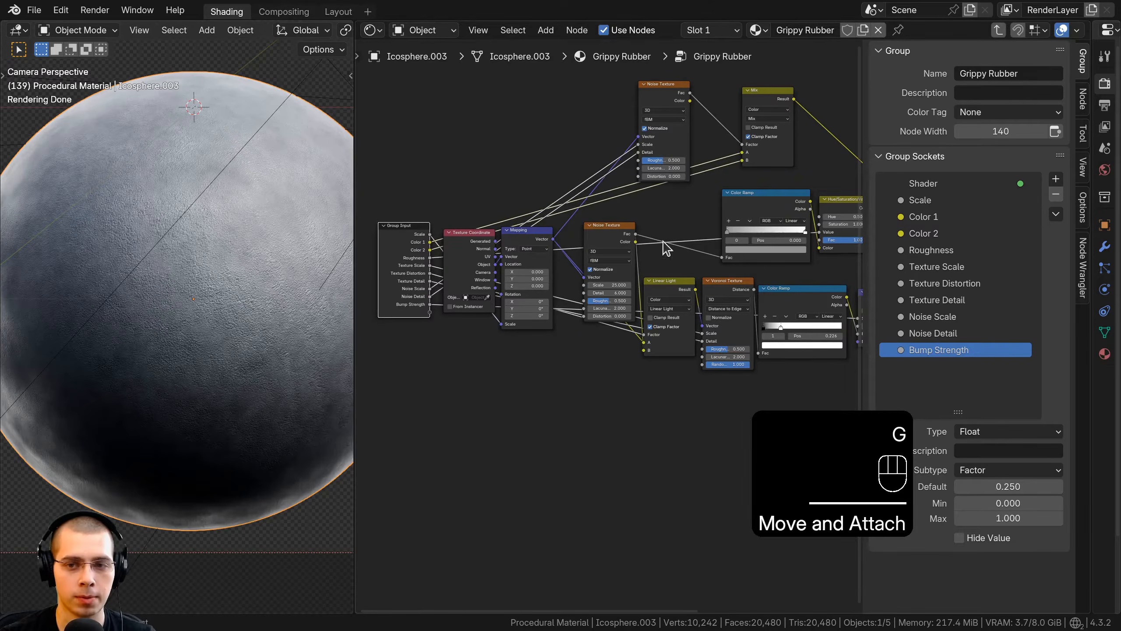
key("n")
scroll(741, 233, "down", 2)
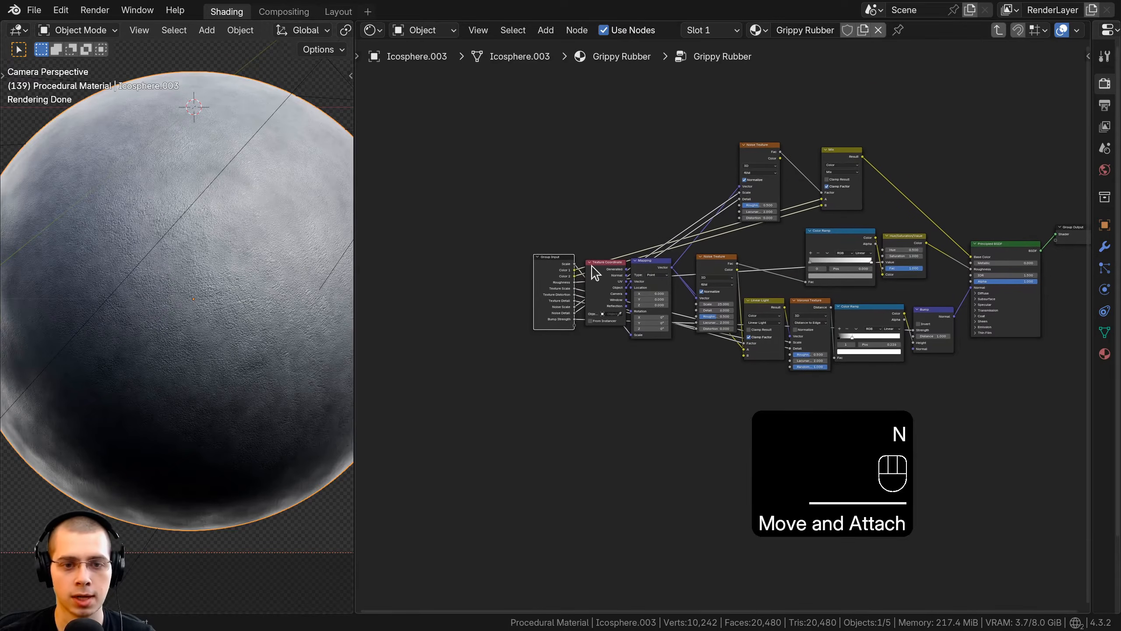
Step: Leave the Grippy Rubber group and widen the 3D viewport beside the group node
left_click_drag(555, 278, 555, 283)
key("Tab")
scroll(673, 260, "up", 5)
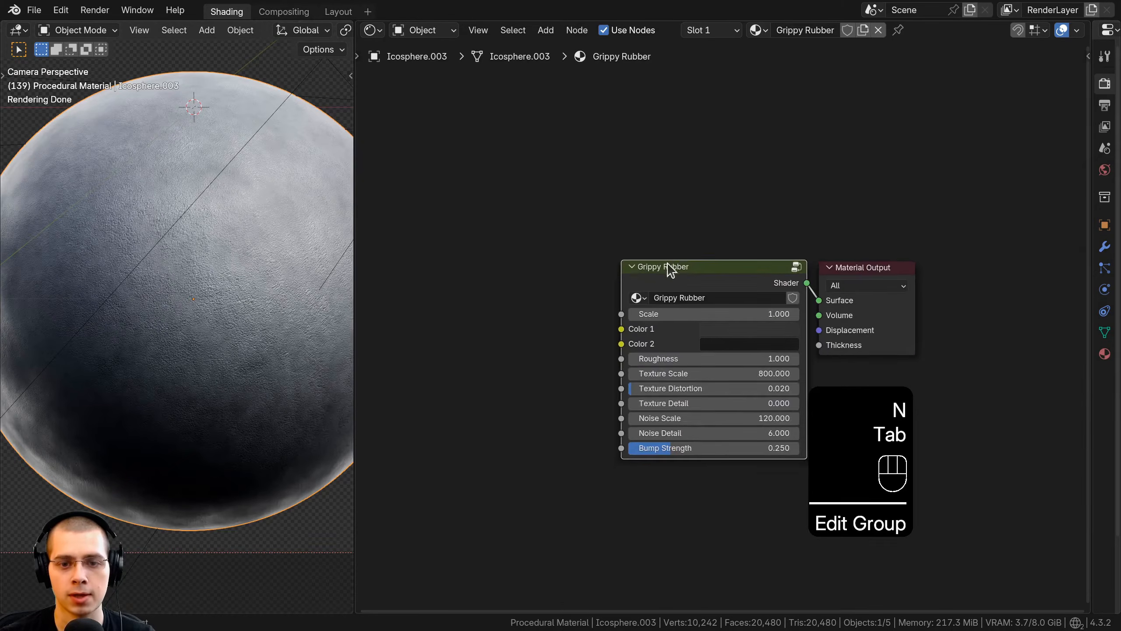
scroll(590, 224, "up", 3)
left_click_drag(355, 172, 445, 172)
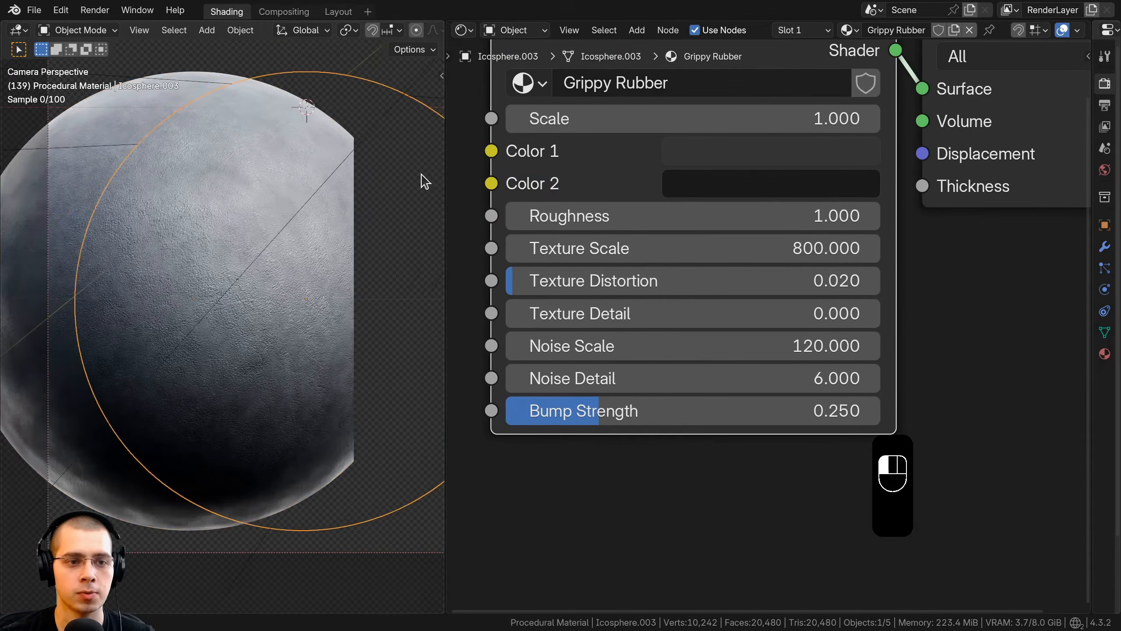
scroll(738, 146, "down", 1)
middle_click_drag(738, 146, 713, 209)
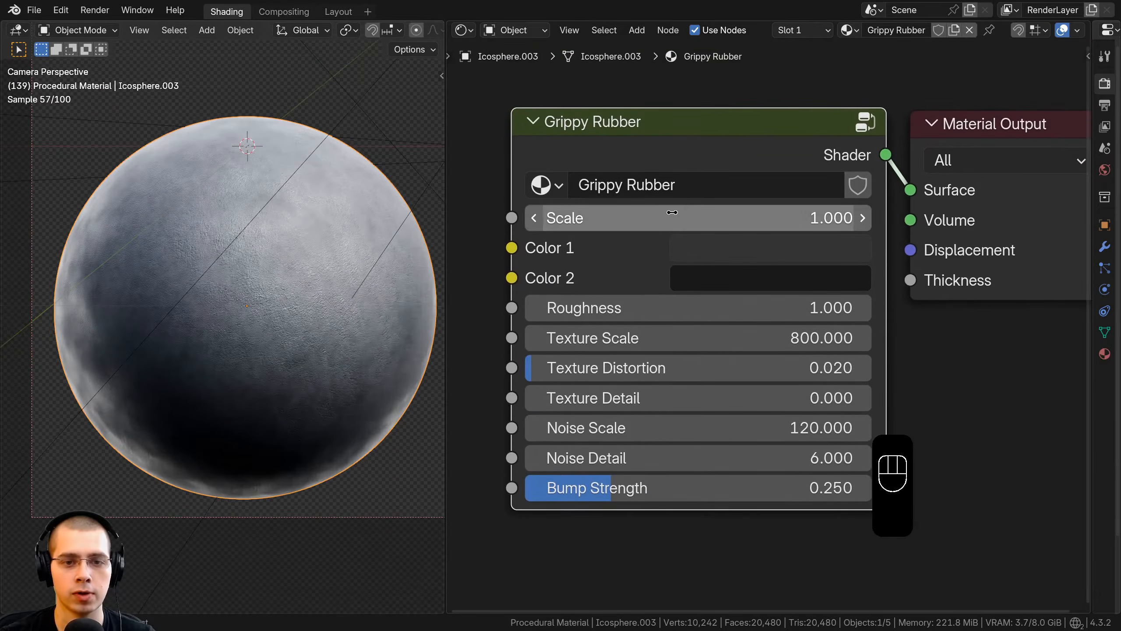
Step: Try out different Scale and color values on the Grippy Rubber group node
mouse_move(671, 217)
left_mouse_down()
mouse_move(698, 216)
mouse_move(592, 217)
mouse_move(671, 216)
left_mouse_up()
left_click(739, 278)
scroll(740, 278, "up", 13)
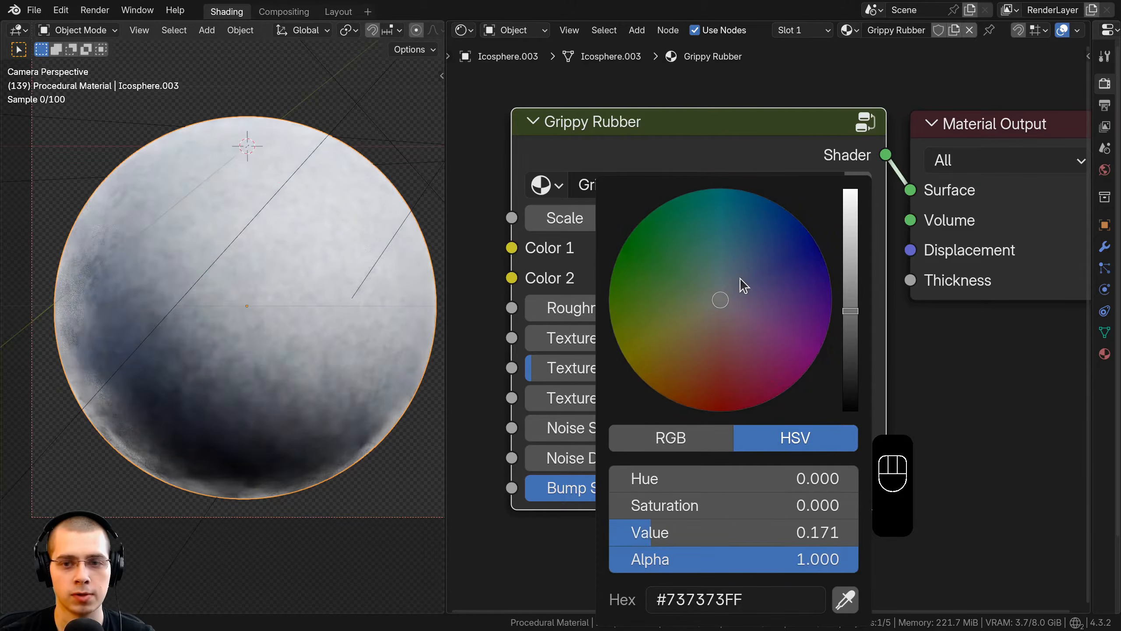
key("ctrl+z")
left_click(784, 276)
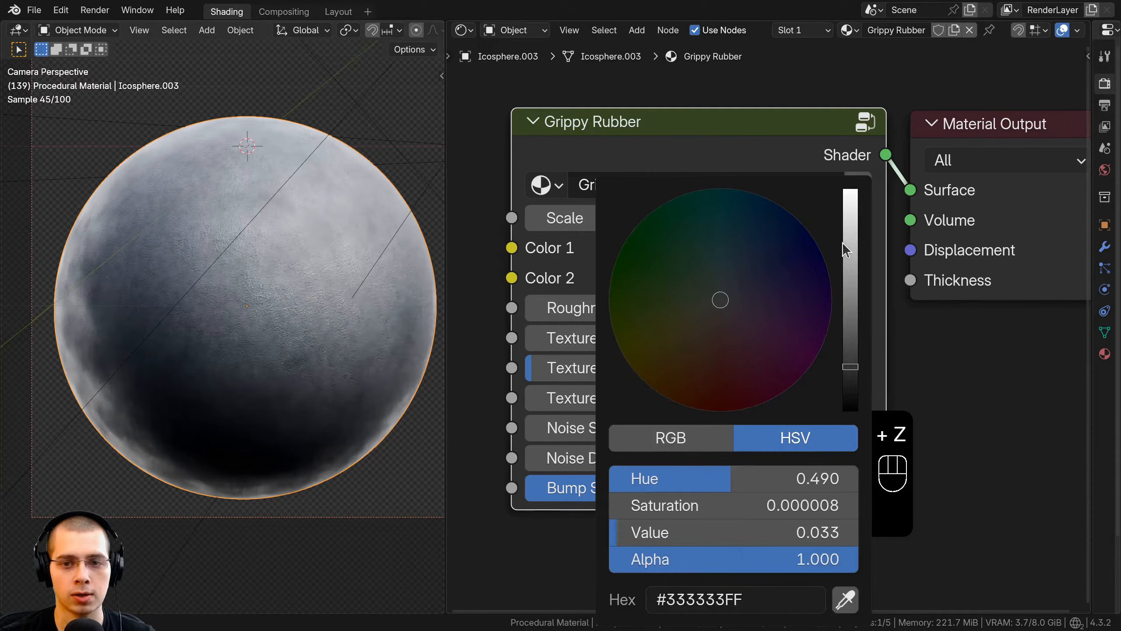
scroll(848, 242, "up", 6)
scroll(848, 242, "down", 6)
Step: Try out different Texture Scale, Texture Distortion and Texture Detail values on the Grippy Rubber node
left_click_drag(777, 308, 780, 338, "shift")
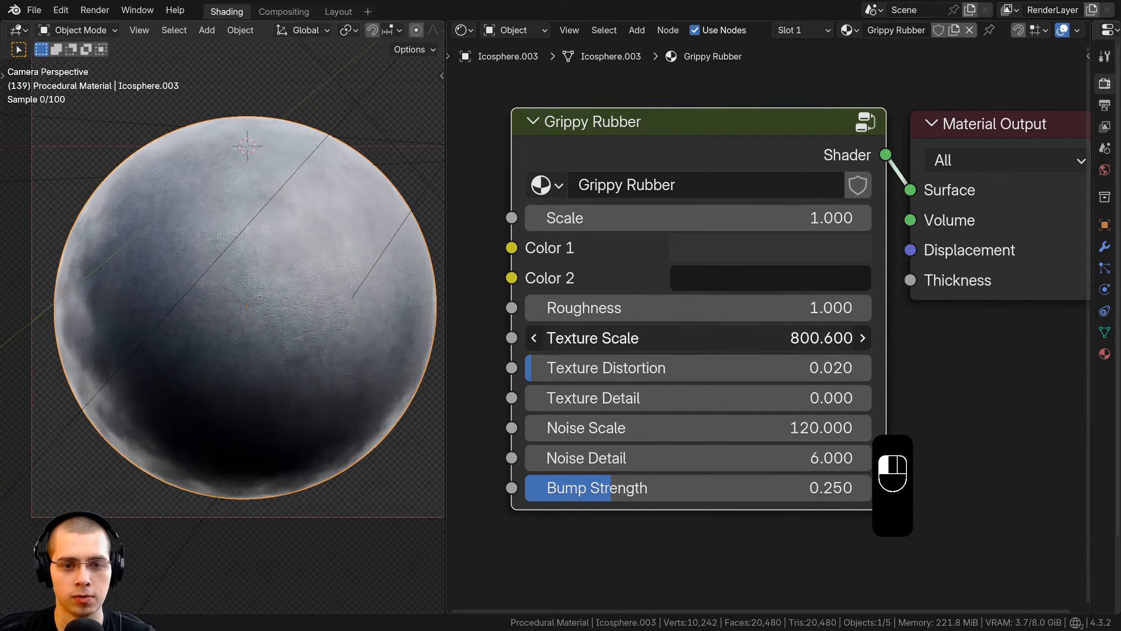
left_click_drag(547, 338, 552, 338)
right_click(552, 338)
left_click_drag(607, 369, 728, 398)
right_click(596, 369)
right_click(650, 398)
right_click(728, 398)
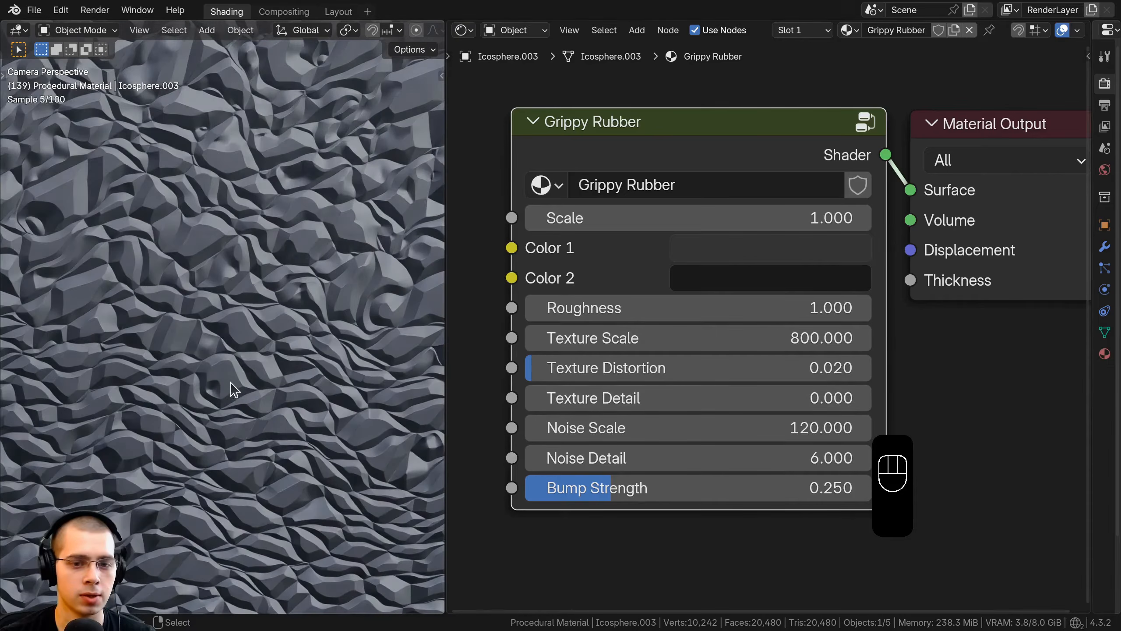
Step: Try out different Noise Scale, Noise Detail and Bump Strength values on the Grippy Rubber node
left_click_drag(573, 427, 508, 428)
right_click(508, 427)
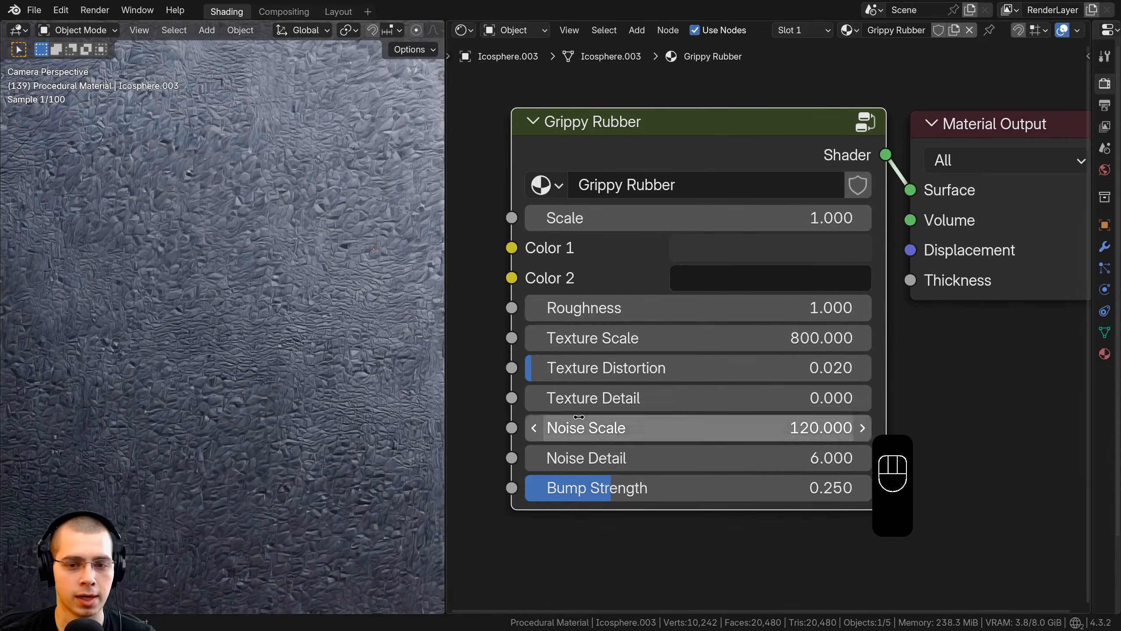
left_click_drag(662, 428, 631, 427)
right_click(631, 427)
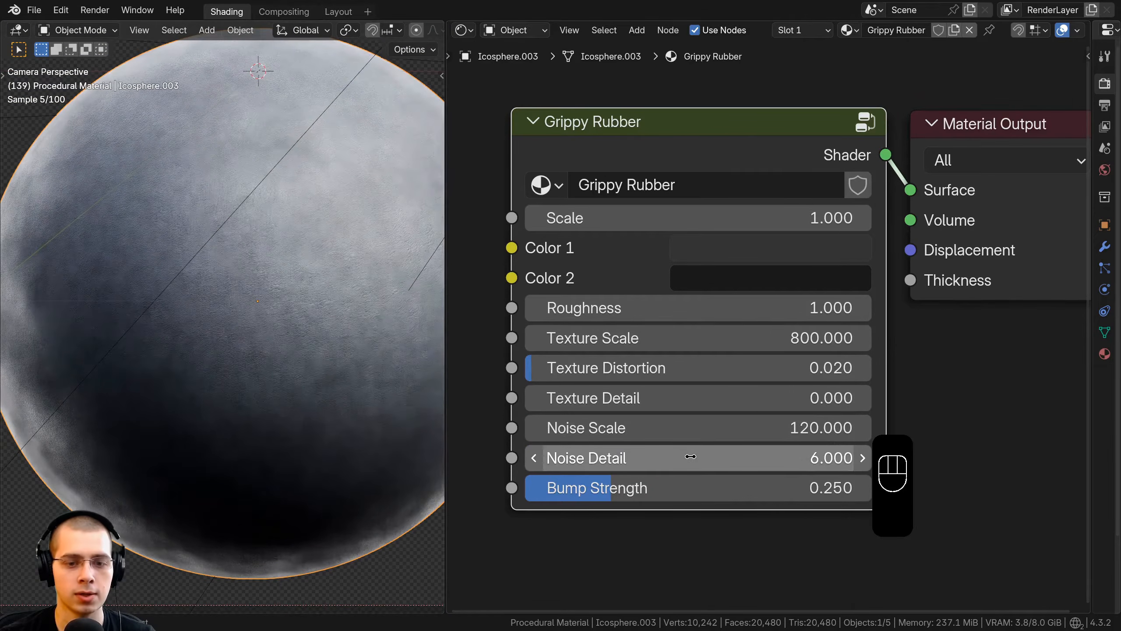
left_click_drag(691, 456, 715, 456)
right_click(715, 458)
left_click_drag(655, 489, 864, 488)
right_click(864, 488)
Step: Deselect all objects and make the Grippy Rubber node slightly narrower
scroll(779, 440, "down", 2)
scroll(423, 356, "down", 7)
middle_click_drag(381, 320, 283, 368, "shift")
key("a")
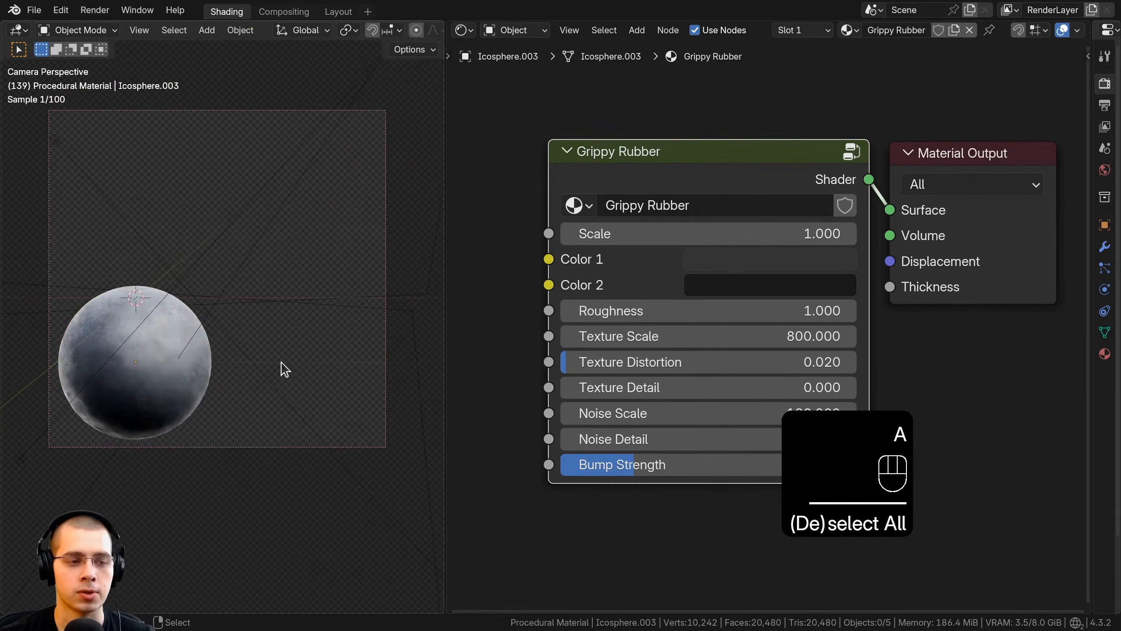
middle_click_drag(358, 337, 349, 357, "shift")
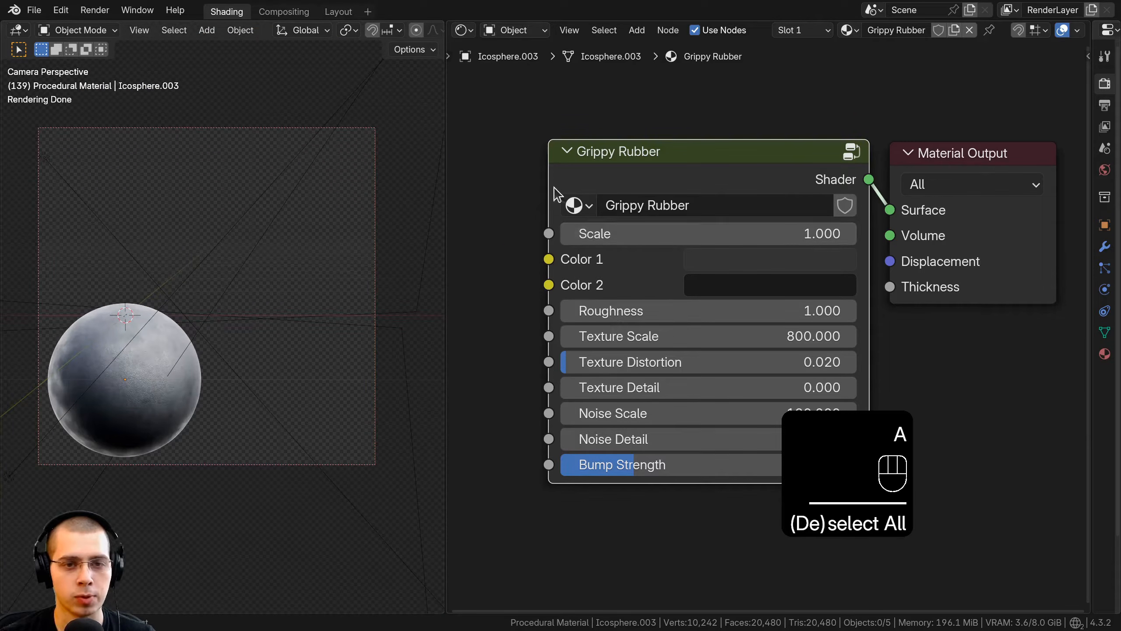
left_click_drag(551, 184, 570, 184)
Step: Duplicate the rubber sphere along the X axis to sit beside the original, and hide the original sphere
middle_click_drag(83, 383, 114, 324, "shift")
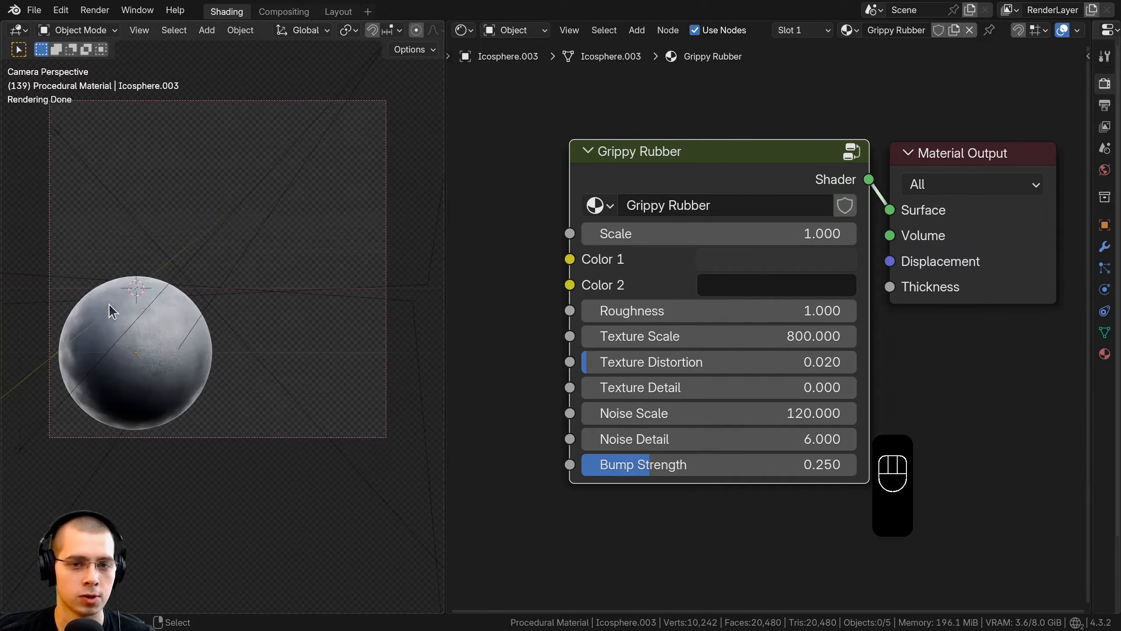
left_click(123, 312)
key("g")
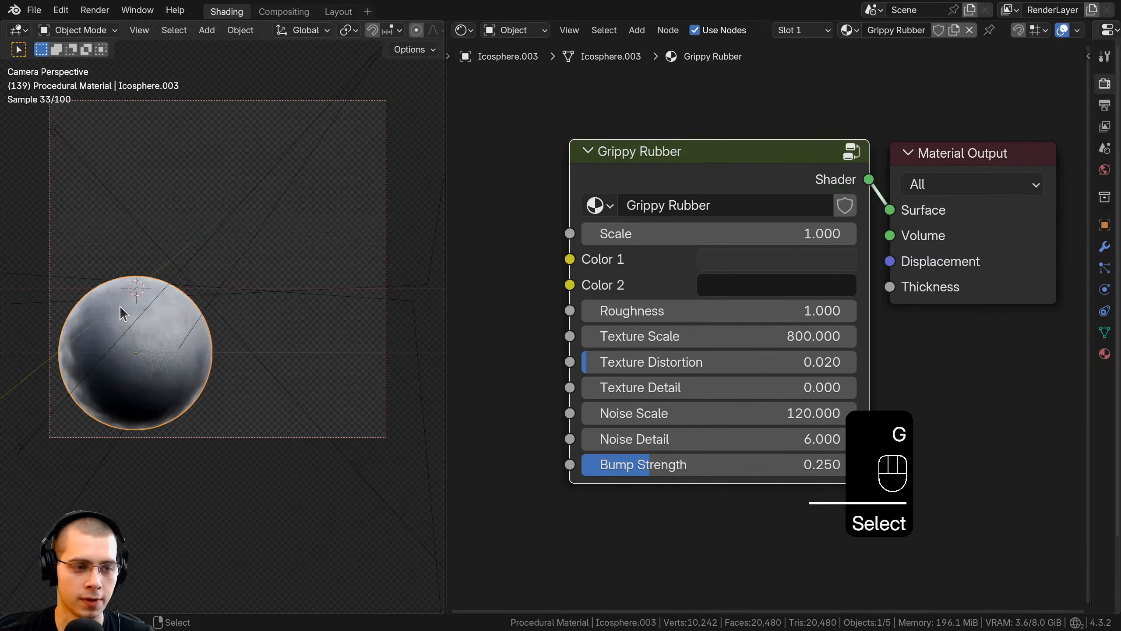
key("shift+d")
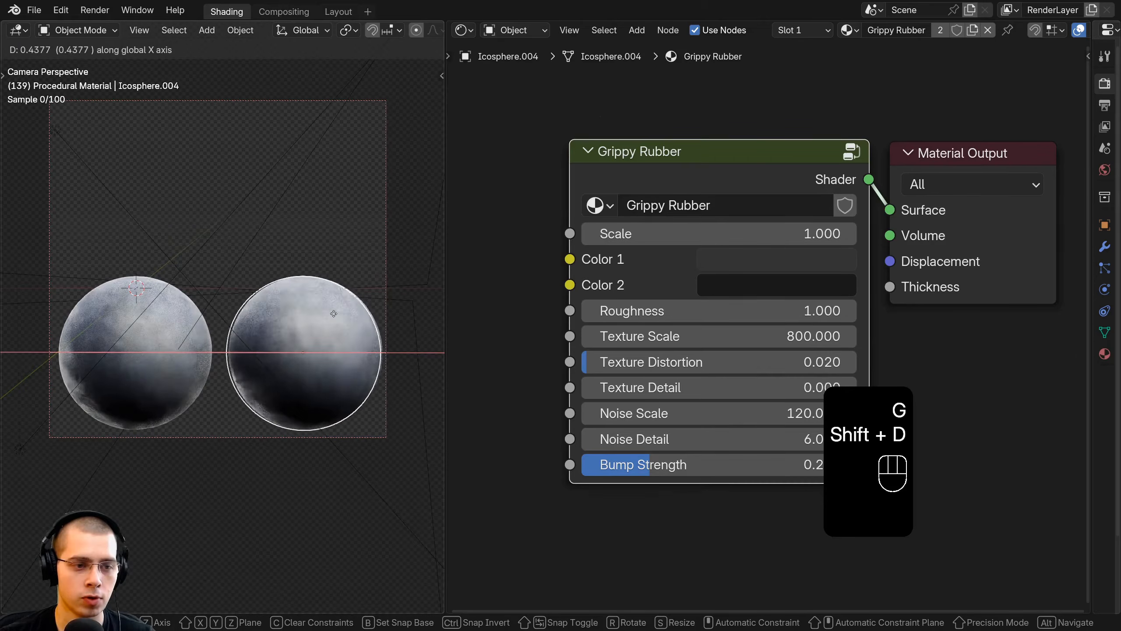
left_click(330, 314)
left_click(177, 299)
key("h")
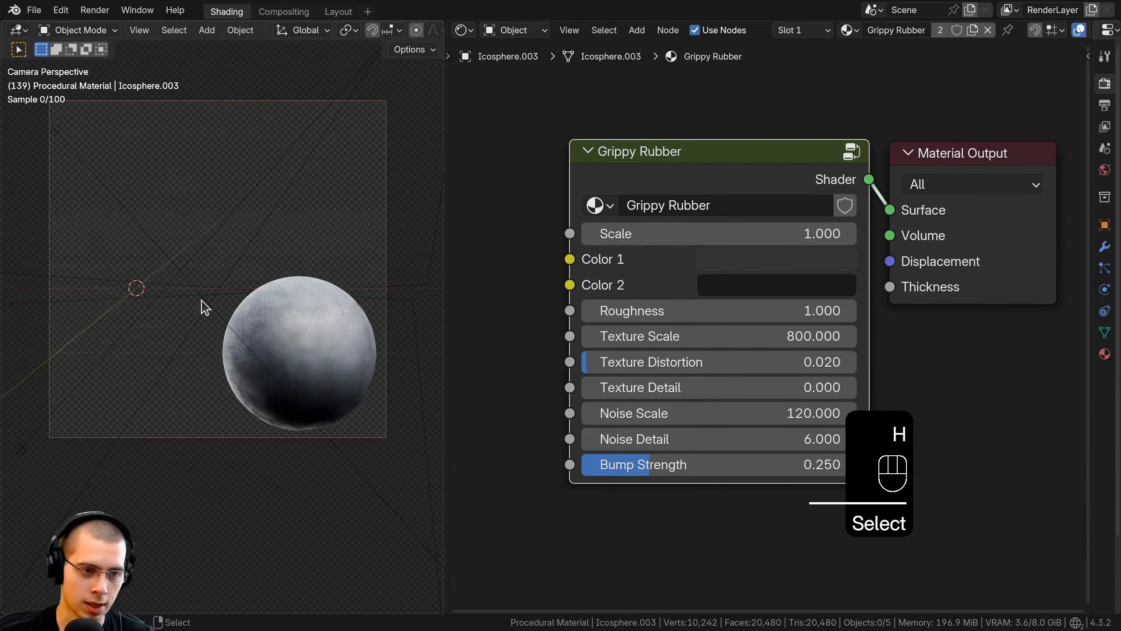
Step: Select the duplicated sphere and widen the node editor against the 3D viewport
middle_click_drag(201, 306, 252, 295, "shift")
scroll(186, 238, "up", 2)
right_click(186, 238)
scroll(253, 295, "up", 1)
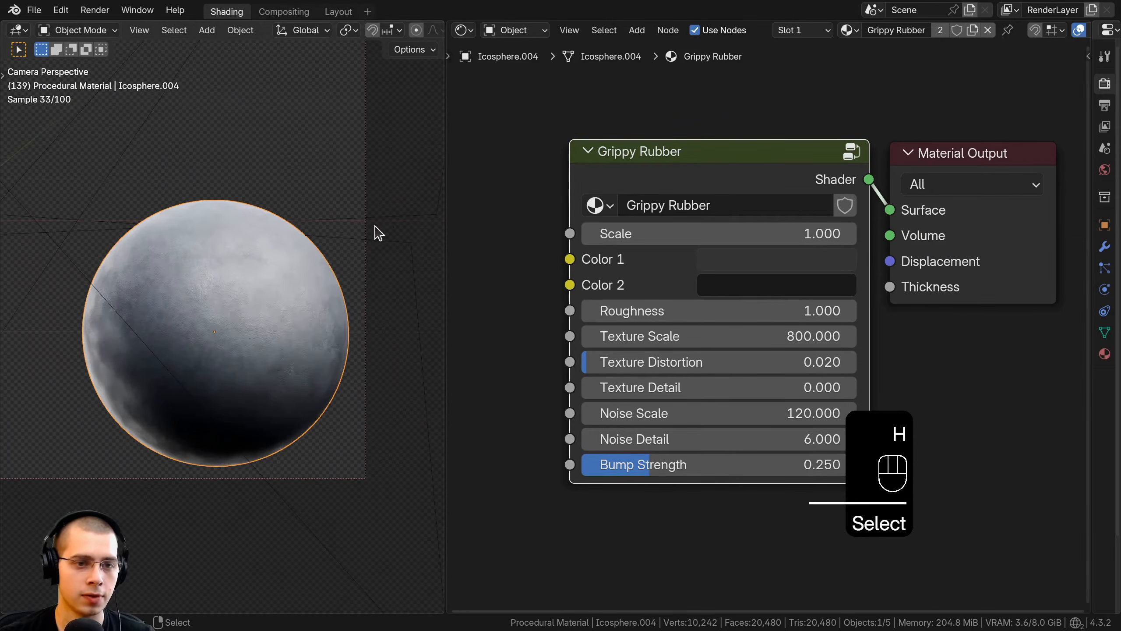
left_click_drag(445, 216, 327, 217)
scroll(231, 267, "up", 1)
middle_click_drag(220, 260, 185, 234, "shift")
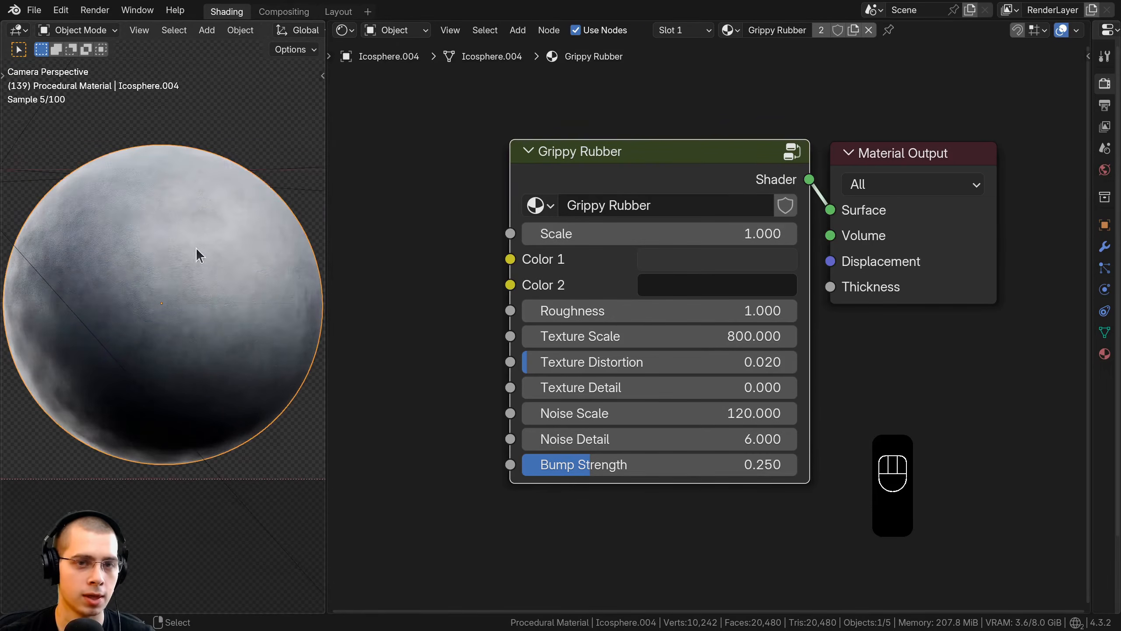
Step: Replace the duplicated sphere's material with a new one named Dotted Rubber
left_click(868, 30)
left_click(749, 31)
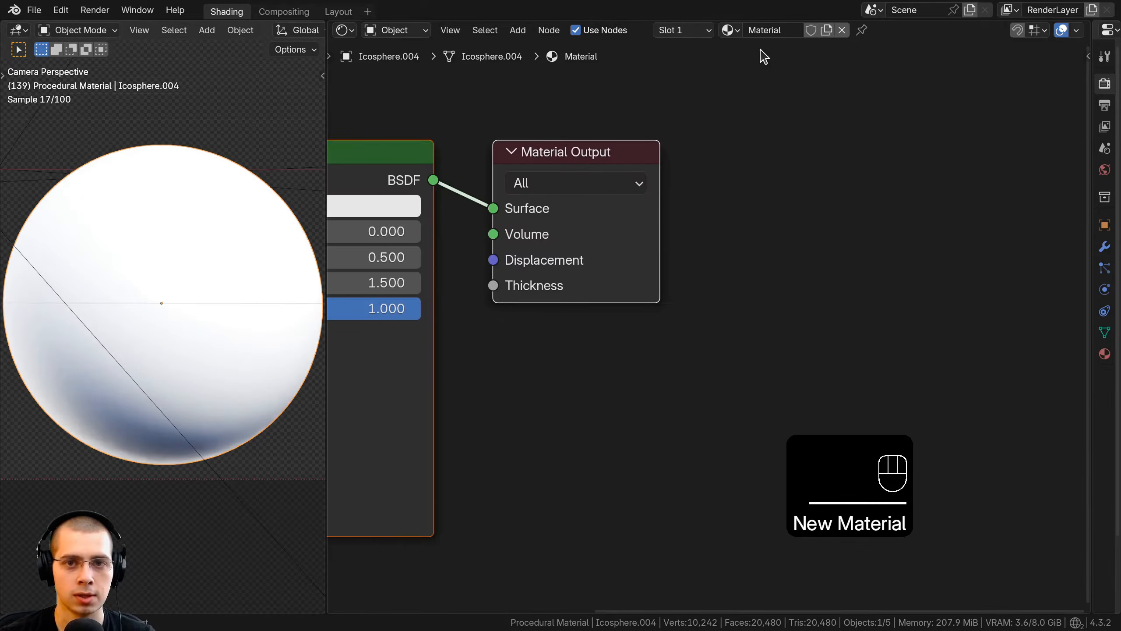
type("Dotted")
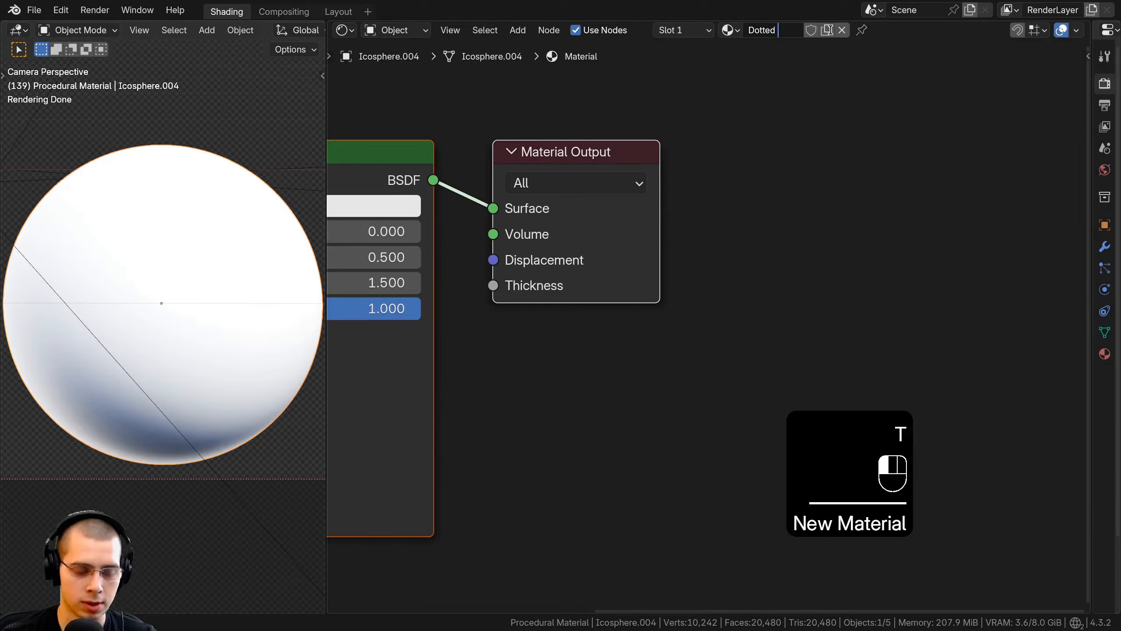
type(" Rubber")
key("Return")
key("Home")
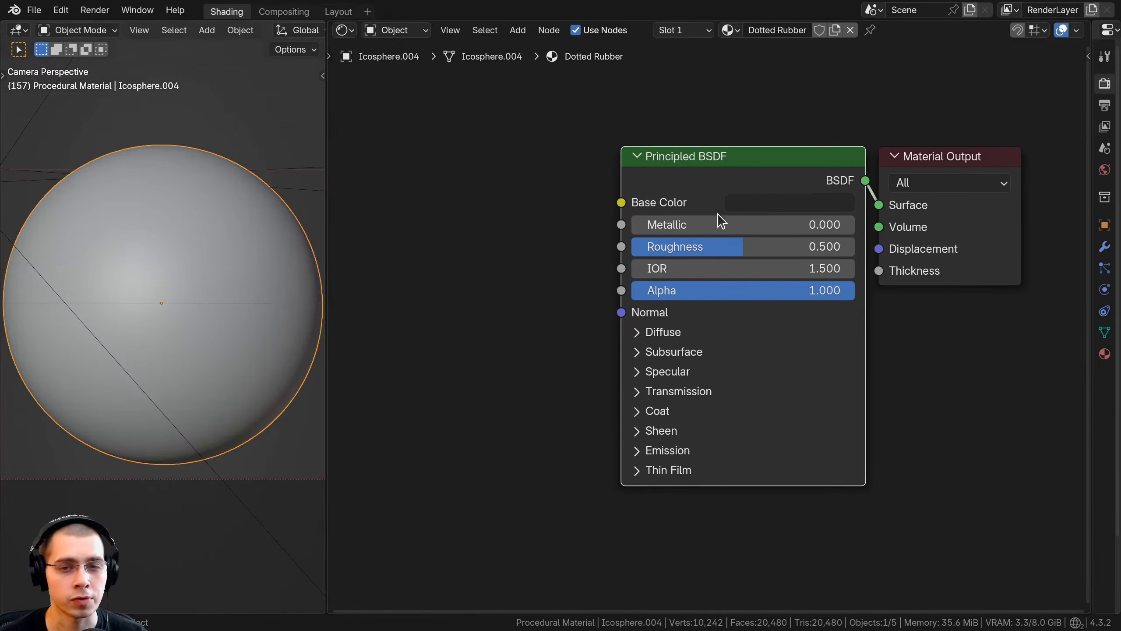
Step: Check the Principled BSDF's Base Color and set its Roughness to 0.6
middle_click_drag(735, 201, 711, 119)
left_click(717, 120)
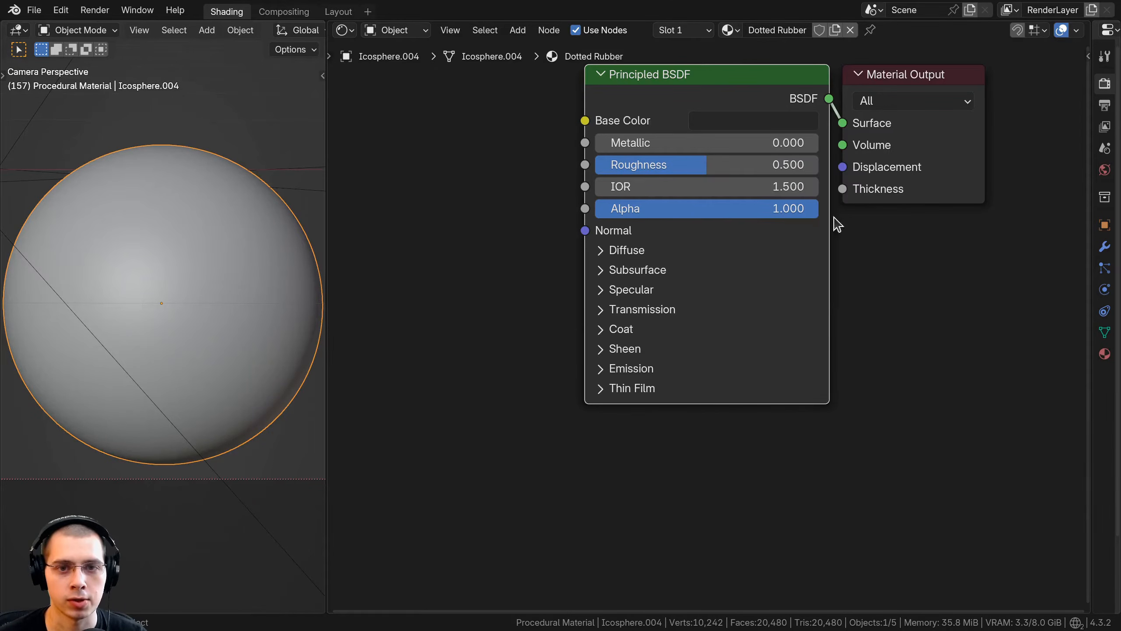
left_click(755, 165)
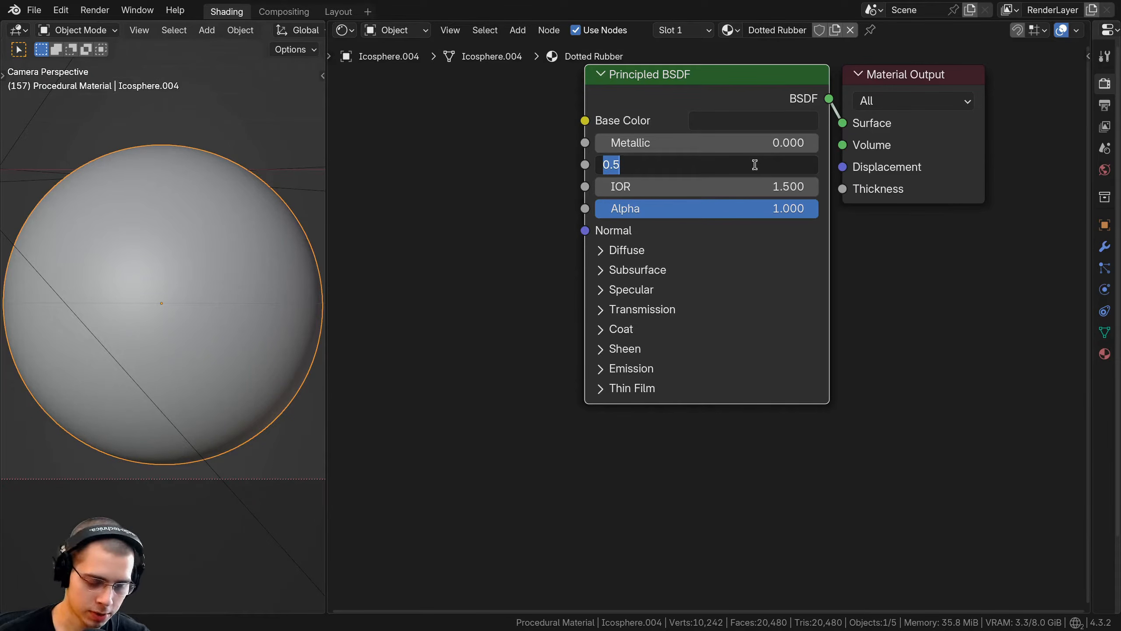
type(".6")
key("Return")
Step: Display the sphere in Rendered shading from the camera view
key("z")
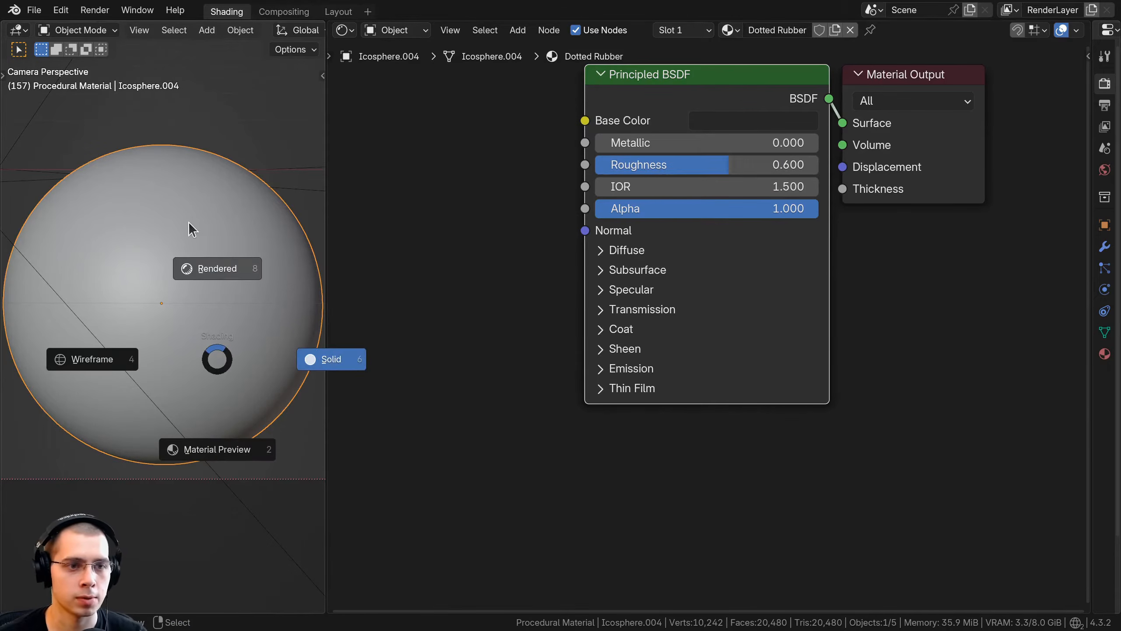
left_click(218, 276)
middle_click_drag(219, 276, 46, 319)
key("KP_0")
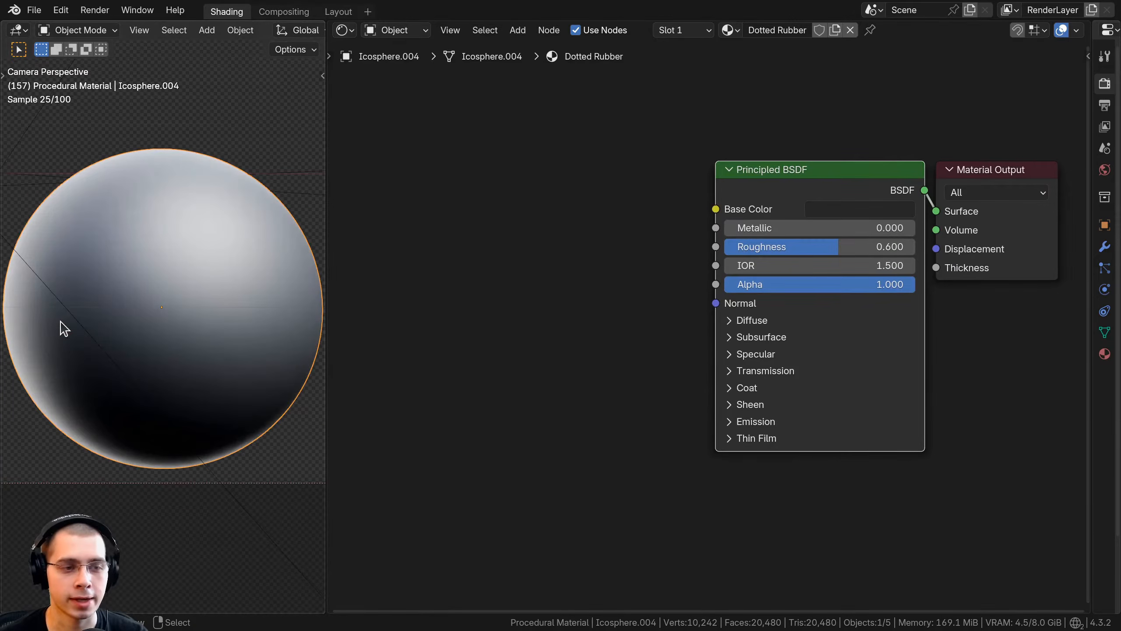
Step: Add a Voronoi Texture node beside the Principled BSDF and connect its Distance output to Base Color
key("shift+a")
left_click(534, 146)
type("vor")
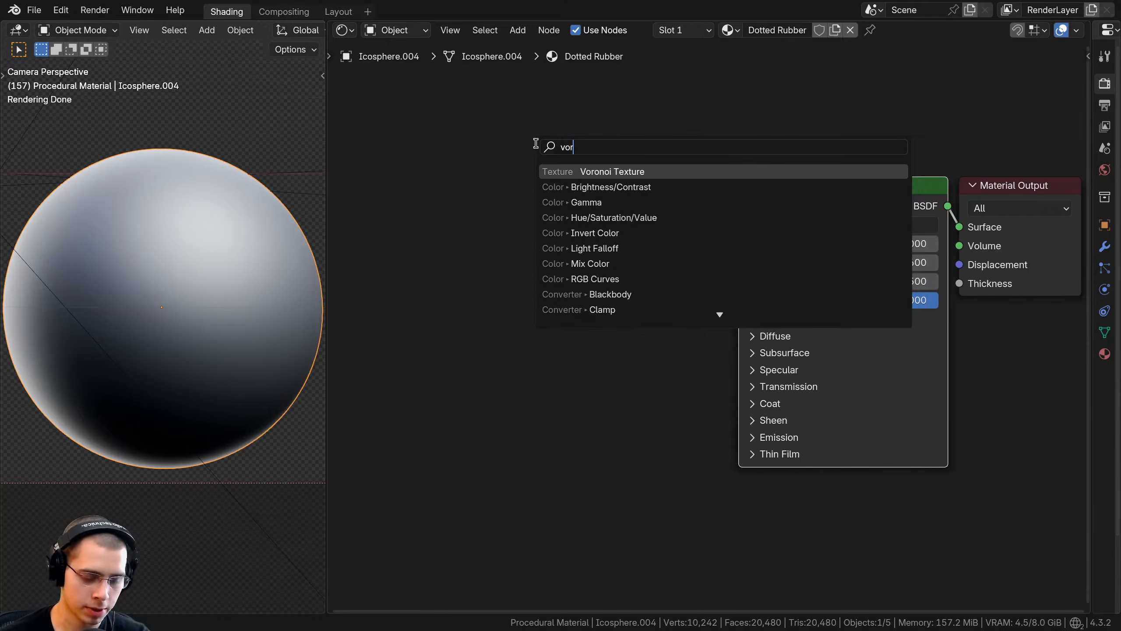
key("Return")
left_click(517, 241)
left_click_drag(708, 202, 963, 207)
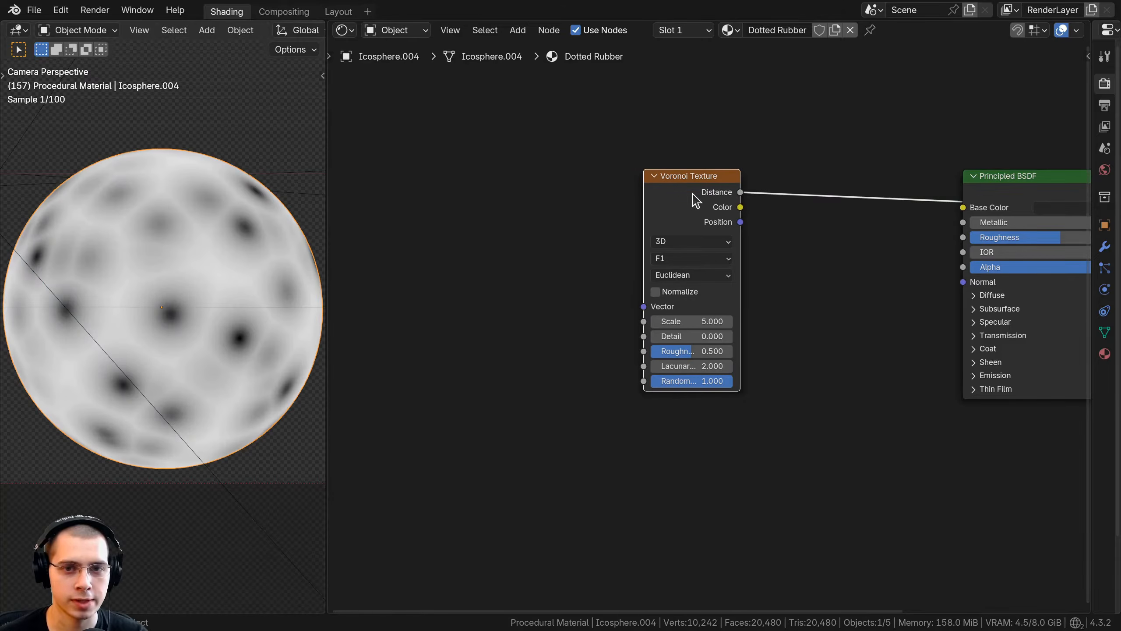
left_click_drag(650, 203, 641, 203)
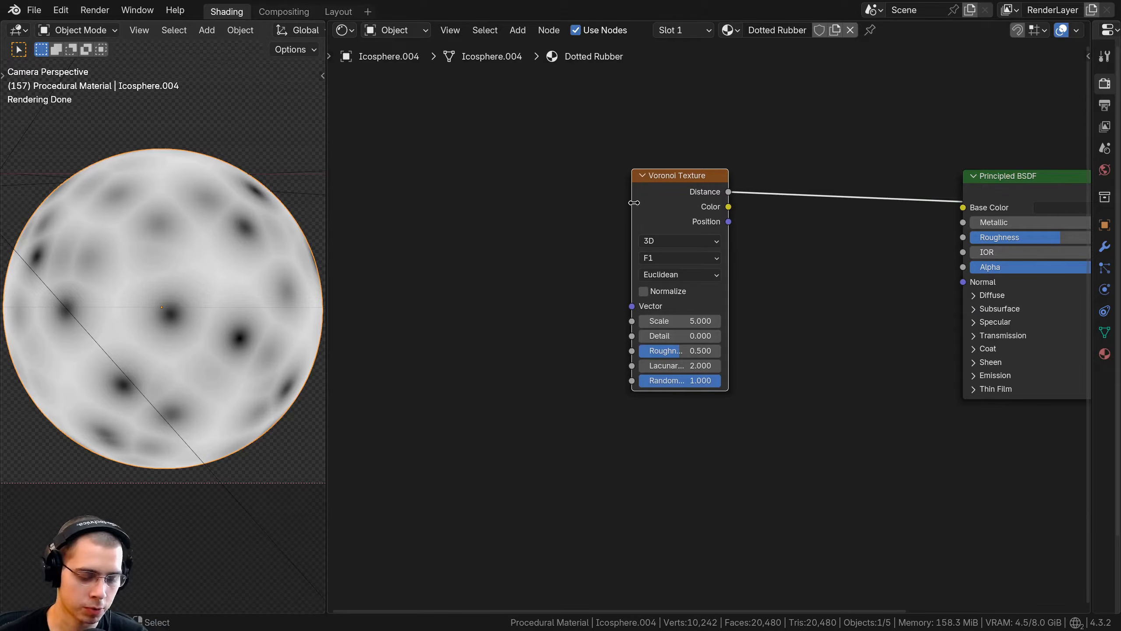
Step: Add Texture Coordinate and Mapping nodes to the Voronoi Texture and feed the Object coordinates into the Mapping node
key("ctrl+t")
middle_click_drag(564, 233, 595, 230)
scroll(594, 230, "up", 2)
left_click_drag(443, 238, 446, 236)
middle_click_drag(527, 234, 578, 223)
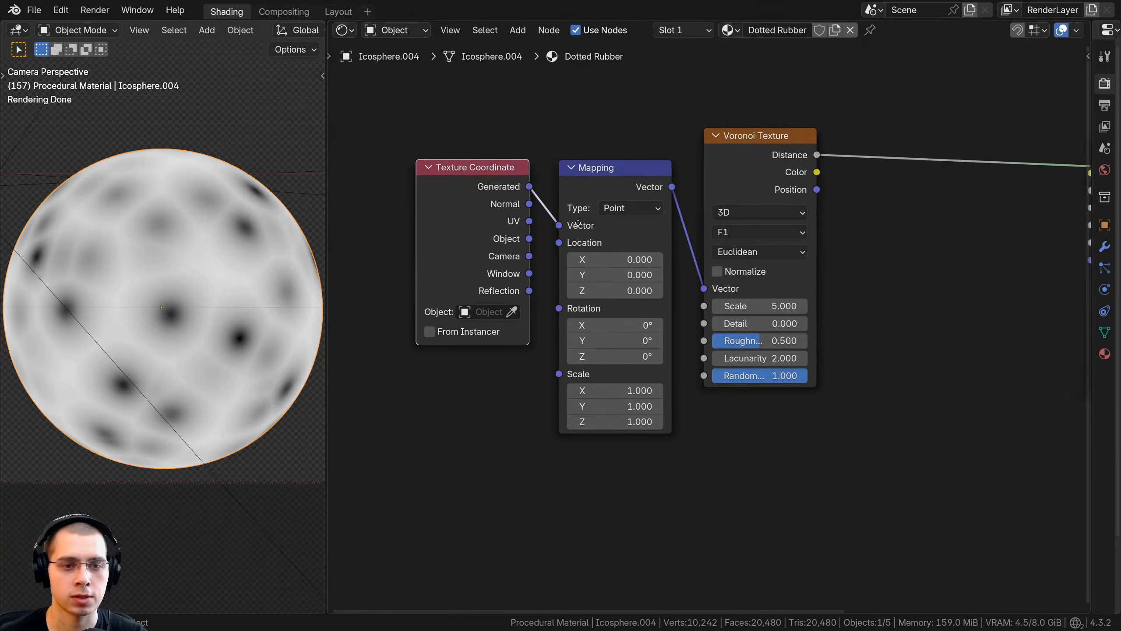
scroll(577, 223, "up", 1)
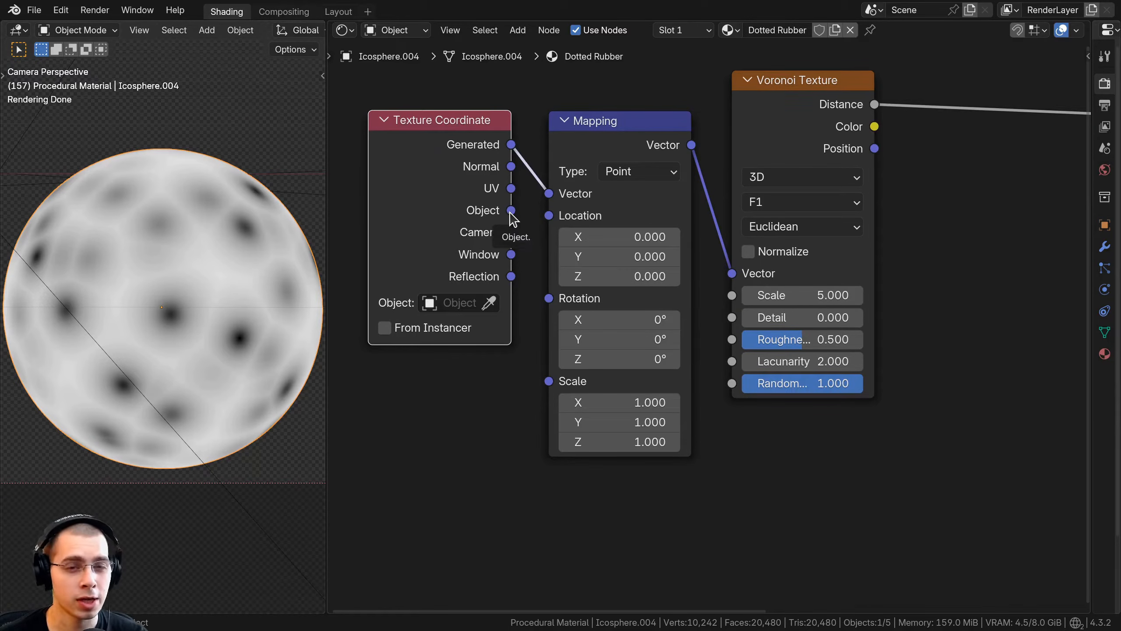
left_click_drag(512, 211, 549, 194)
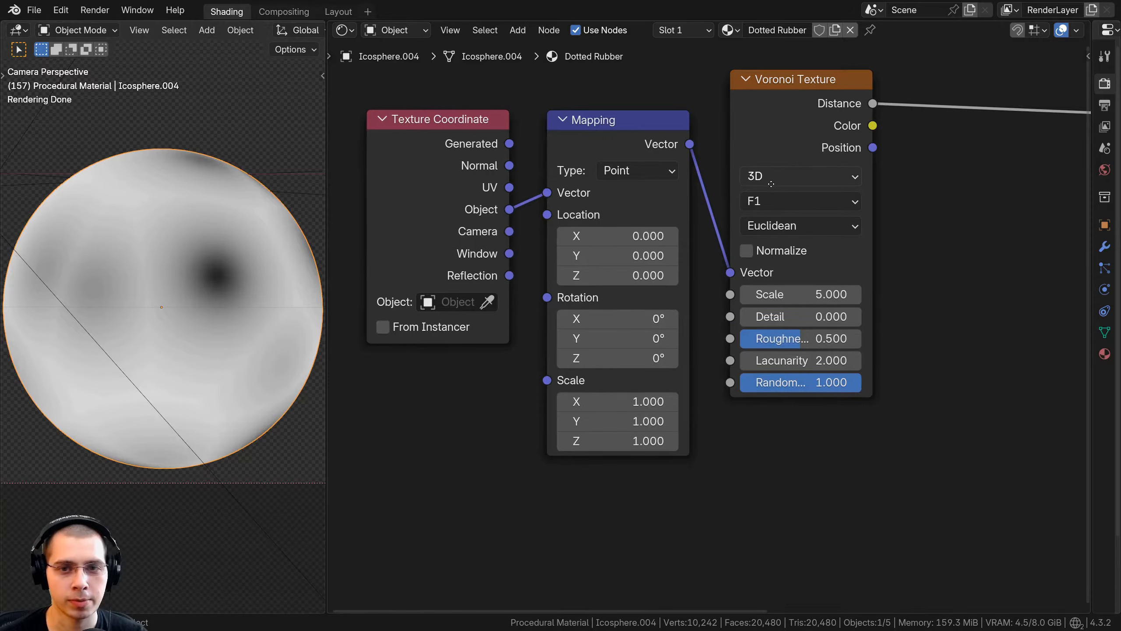
Step: Set the Voronoi Texture to Smooth F1 with a Scale of 78.4 and a Randomness of 0
left_click(777, 201)
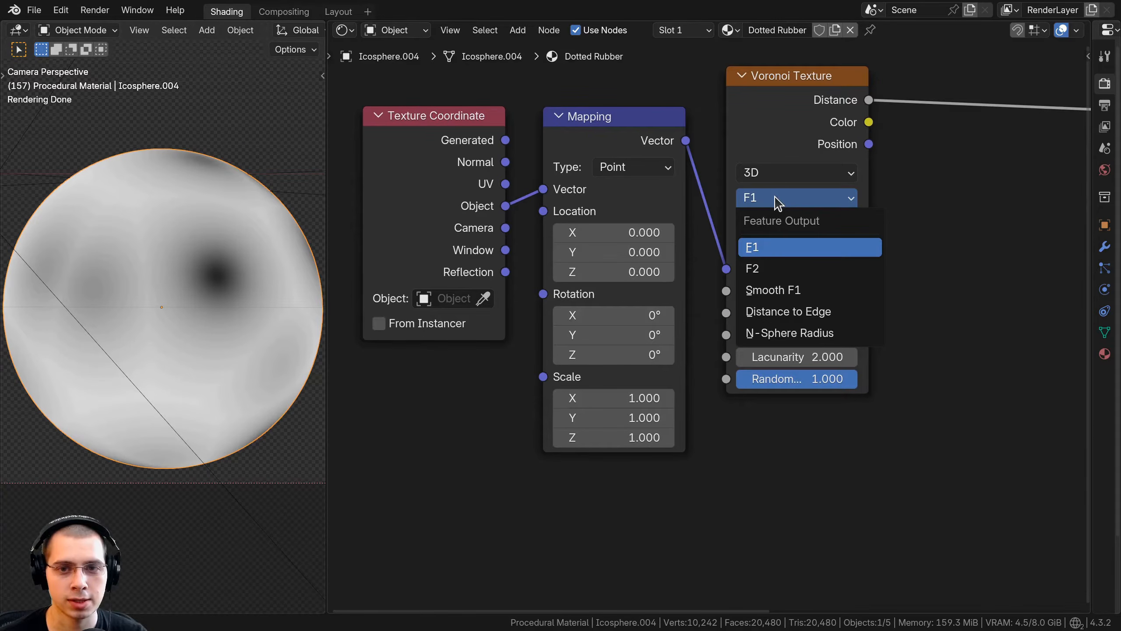
left_click(775, 290)
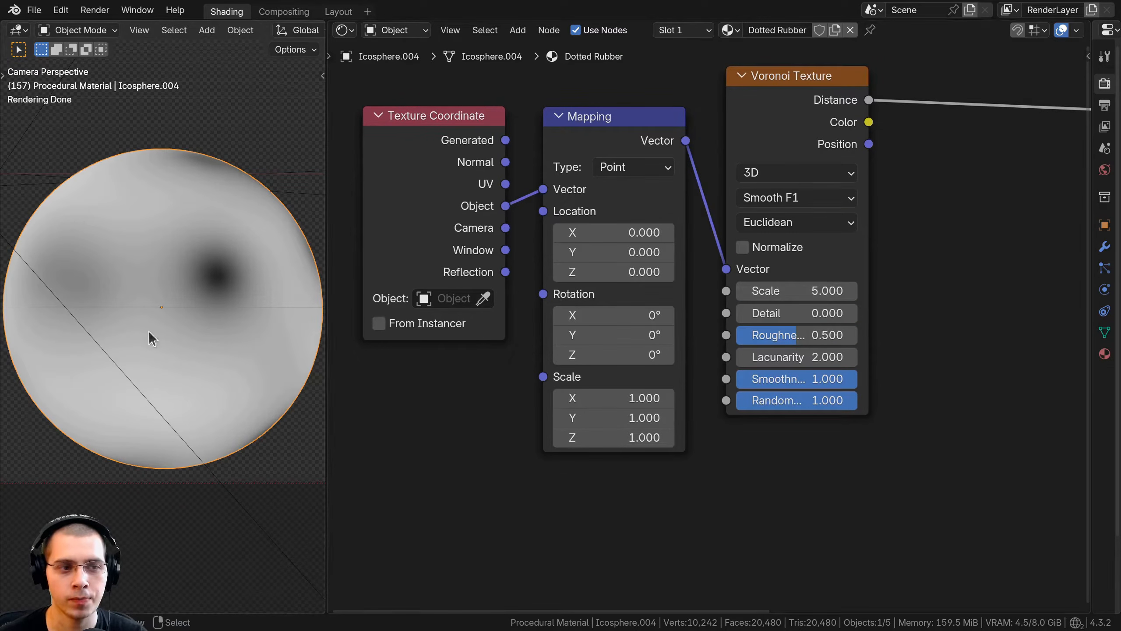
left_click_drag(793, 298, 904, 298)
left_click_drag(797, 291, 830, 291)
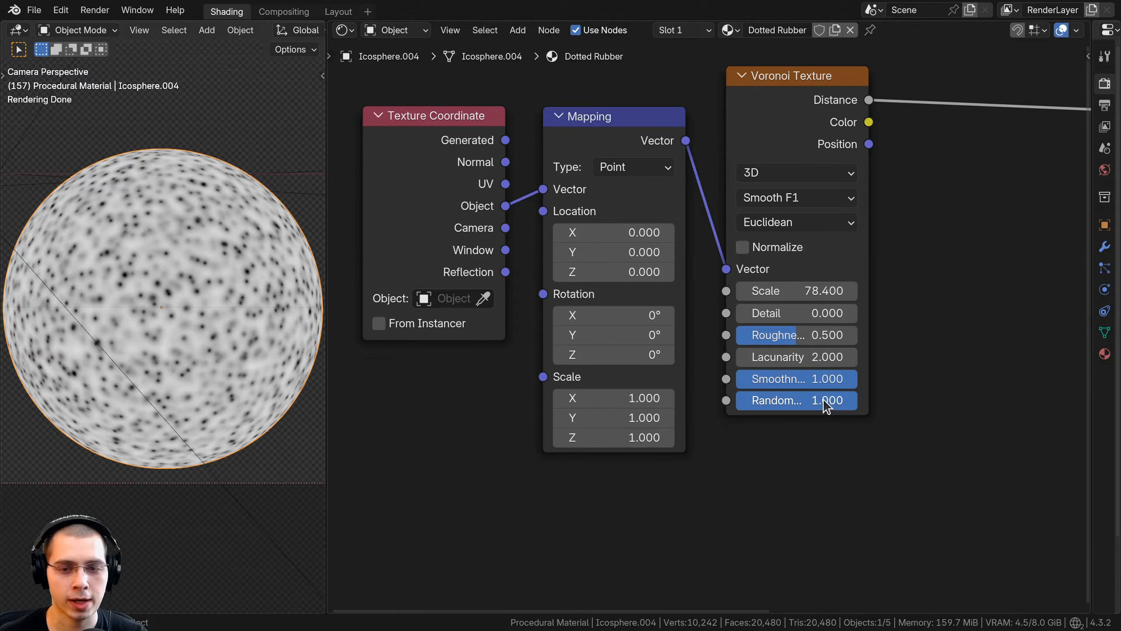
left_click_drag(825, 406, 706, 405)
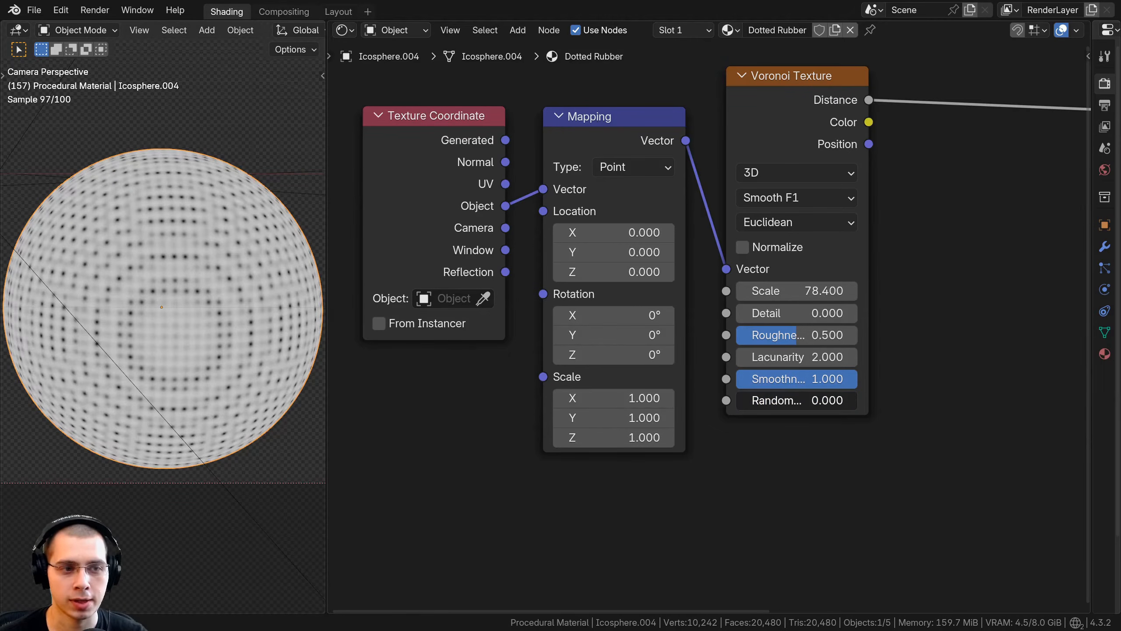
Step: Examine the evenness of the dot pattern across the sphere up close, from another angle and from the camera view
scroll(155, 269, "up", 6)
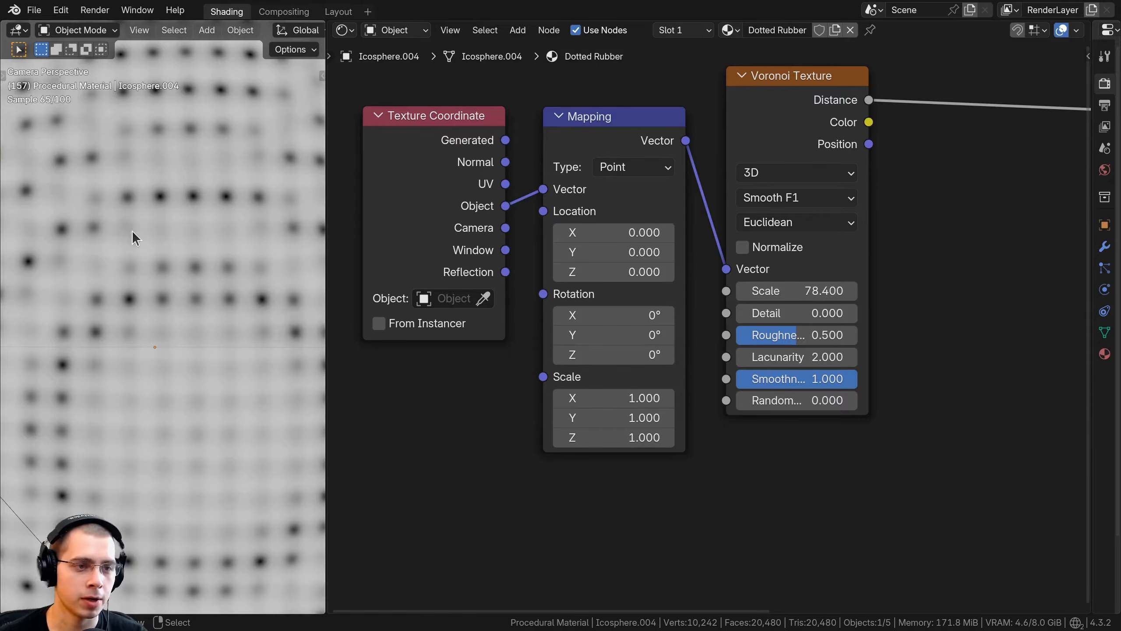
left_click_drag(850, 106, 885, 123)
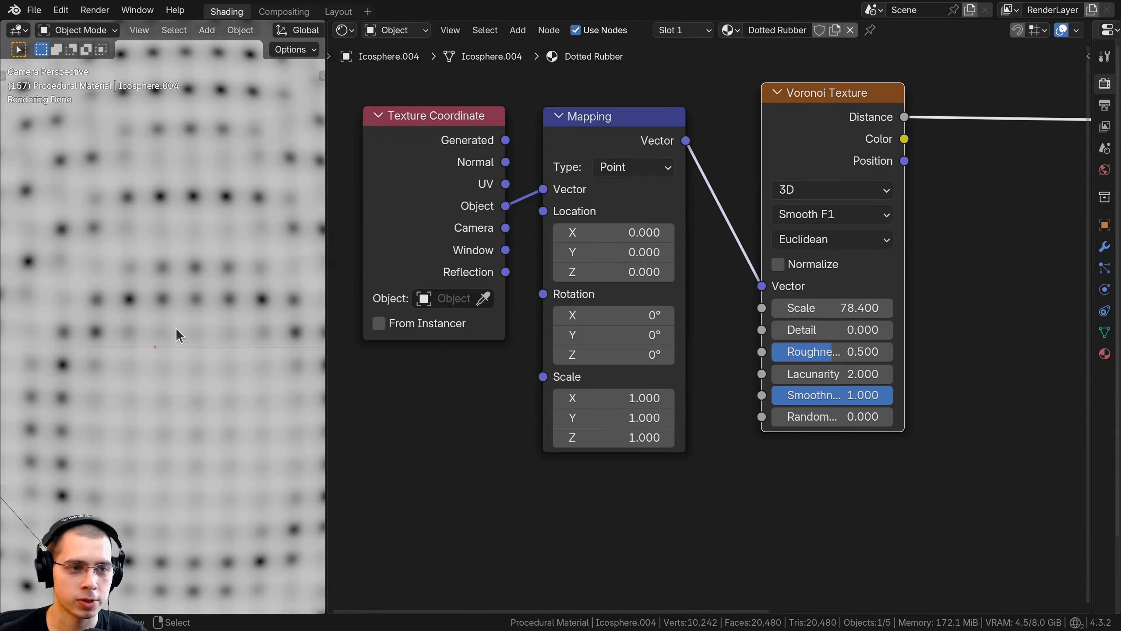
scroll(131, 276, "down", 5)
scroll(153, 336, "up", 5)
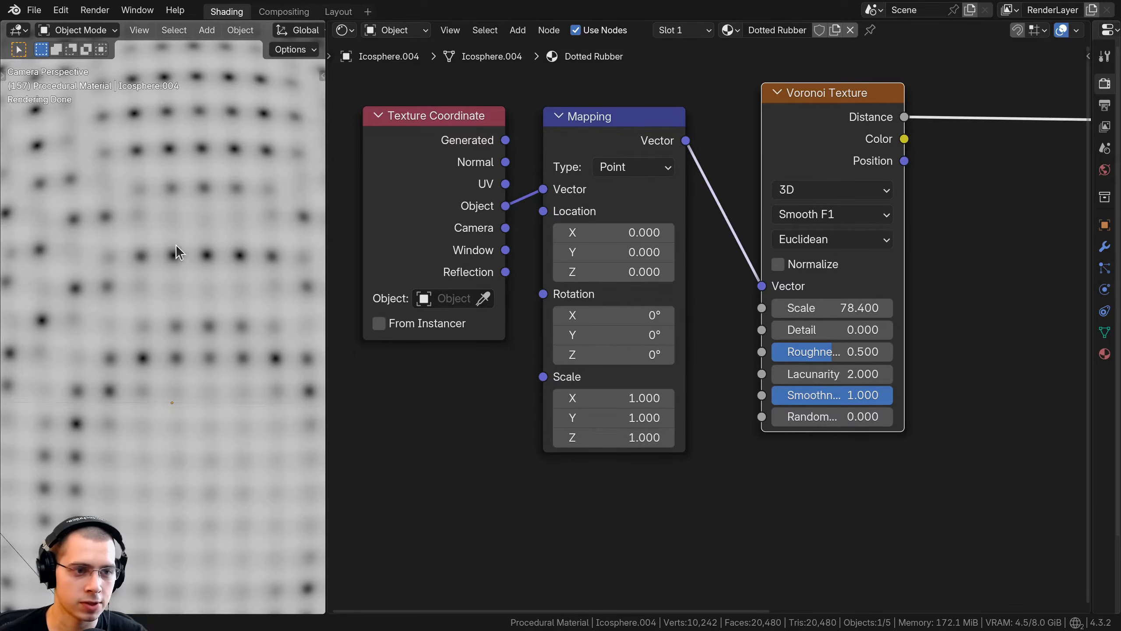
scroll(132, 283, "down", 4)
middle_click_drag(110, 303, 115, 309)
scroll(88, 287, "up", 4)
middle_click_drag(60, 263, 119, 252)
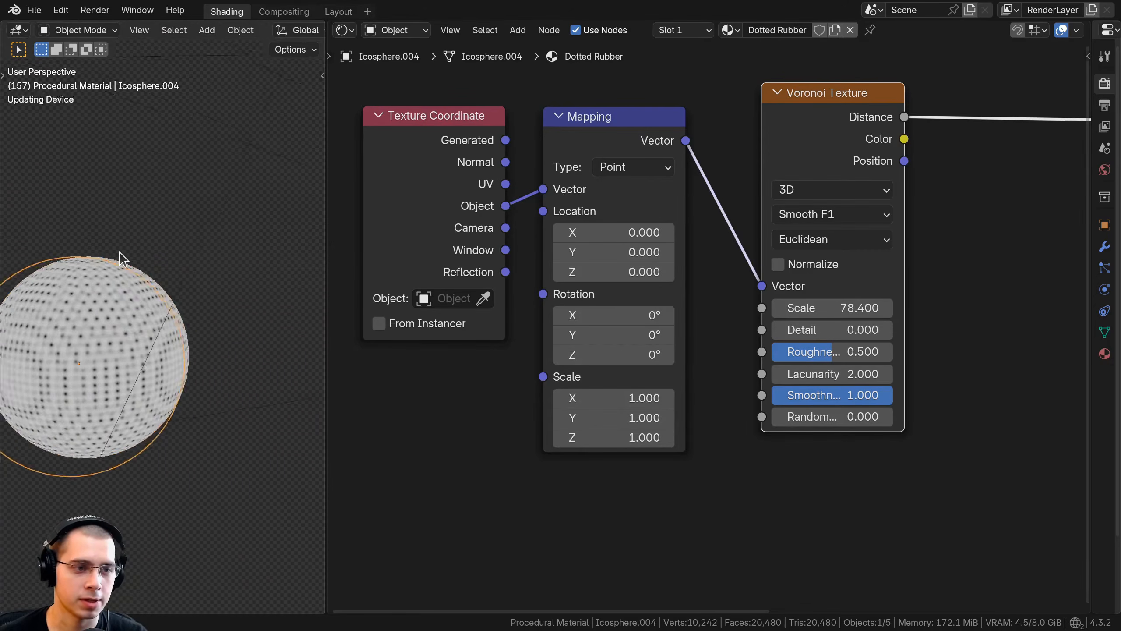
key("KP_0")
scroll(706, 318, "down", 2)
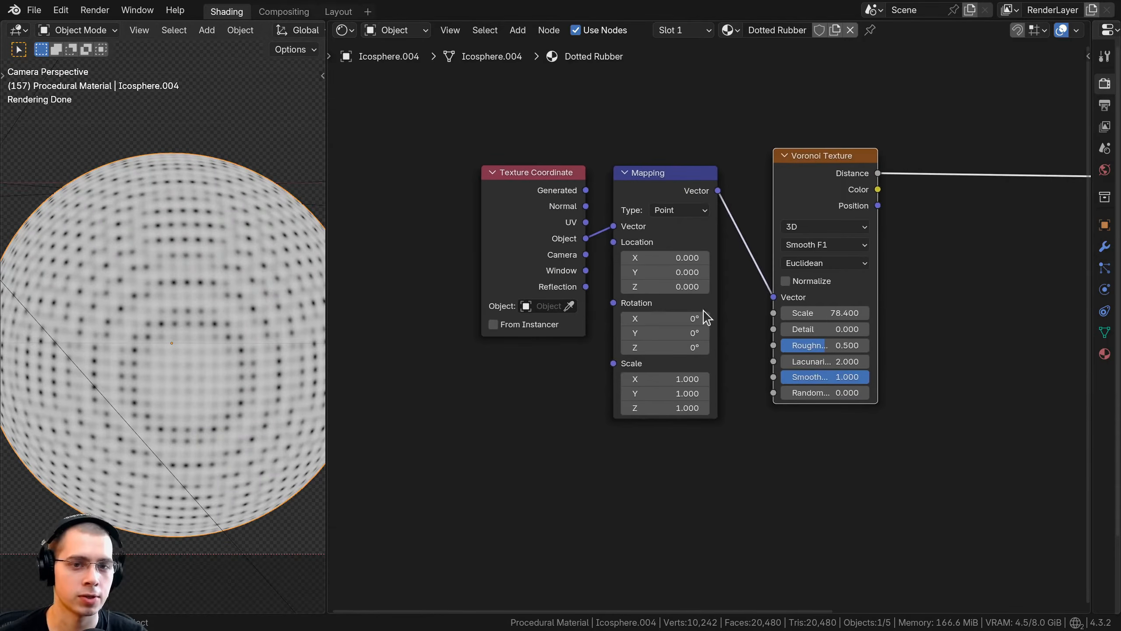
Step: Connect the Texture Coordinate node's UV output to the Mapping node's Vector input and inspect the dots on the sphere
left_click(572, 247)
scroll(571, 239, "up", 2)
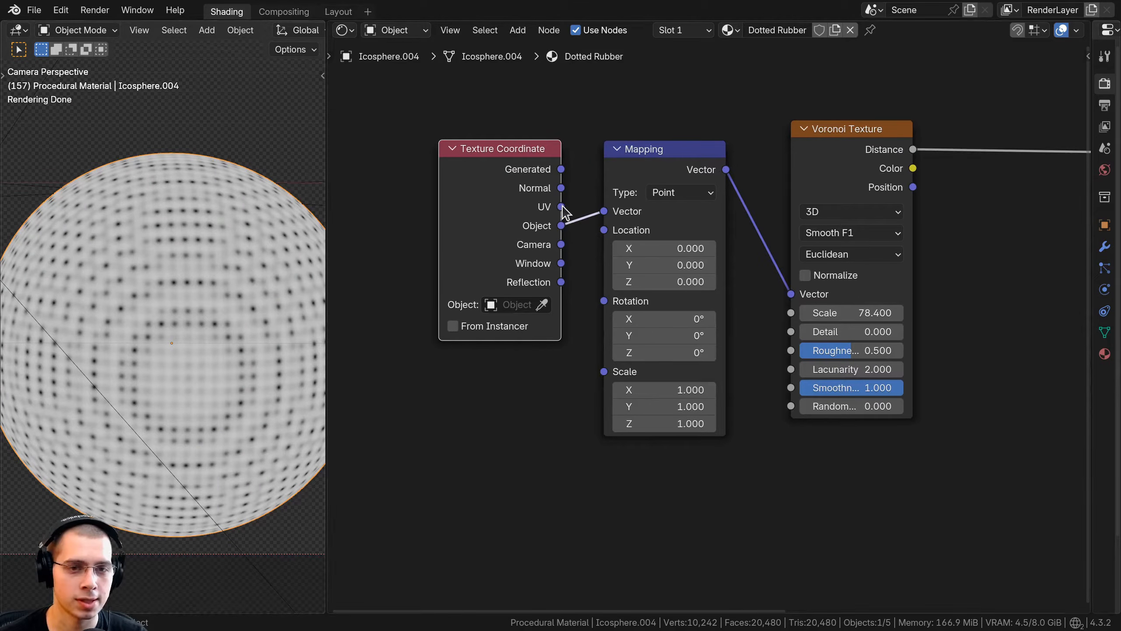
left_click_drag(563, 206, 604, 211)
middle_click_drag(144, 243, 144, 215, "shift")
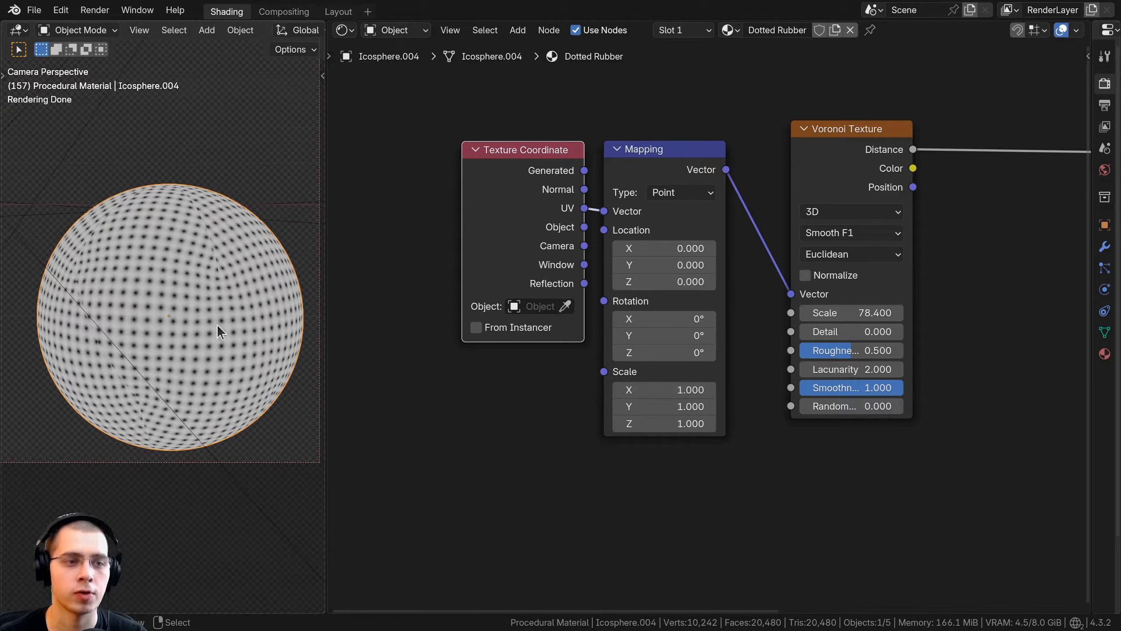
scroll(212, 287, "up", 1)
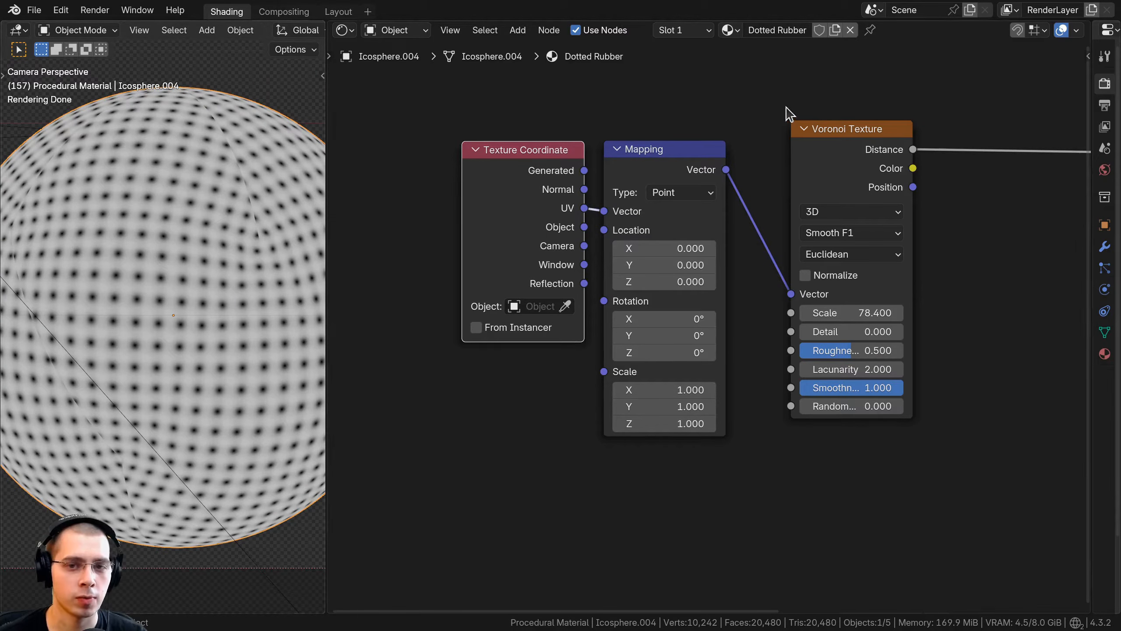
left_click_drag(796, 128, 800, 135)
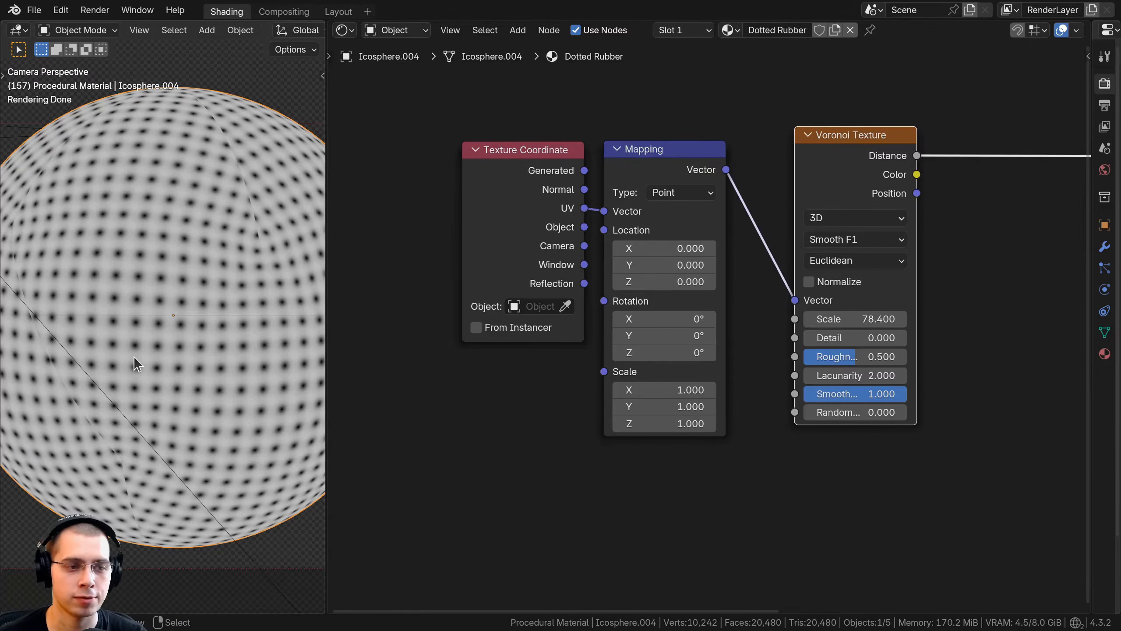
scroll(137, 359, "down", 2)
scroll(566, 303, "down", 3)
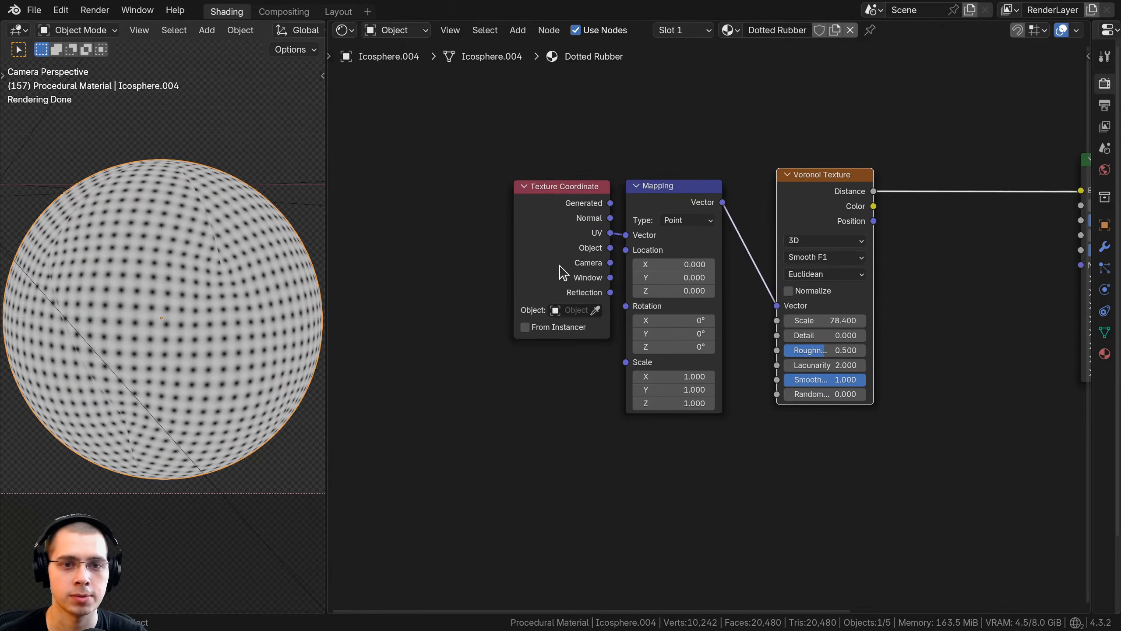
Step: Set the Voronoi Texture's Scale to 200 and check the dot size on the sphere
left_click(566, 271)
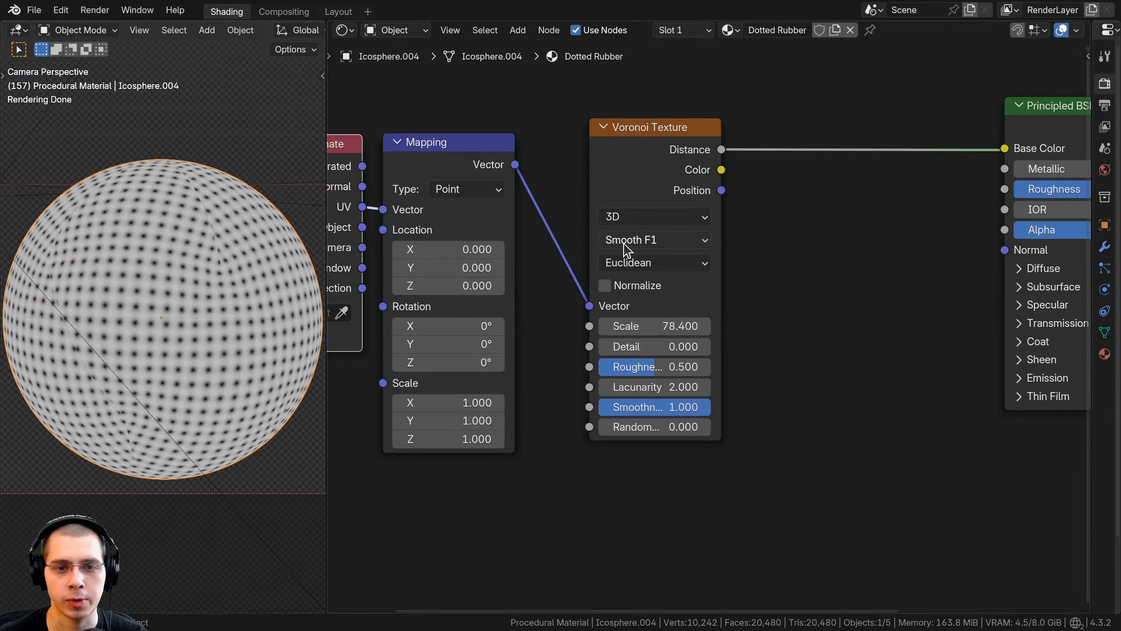
left_click(627, 247)
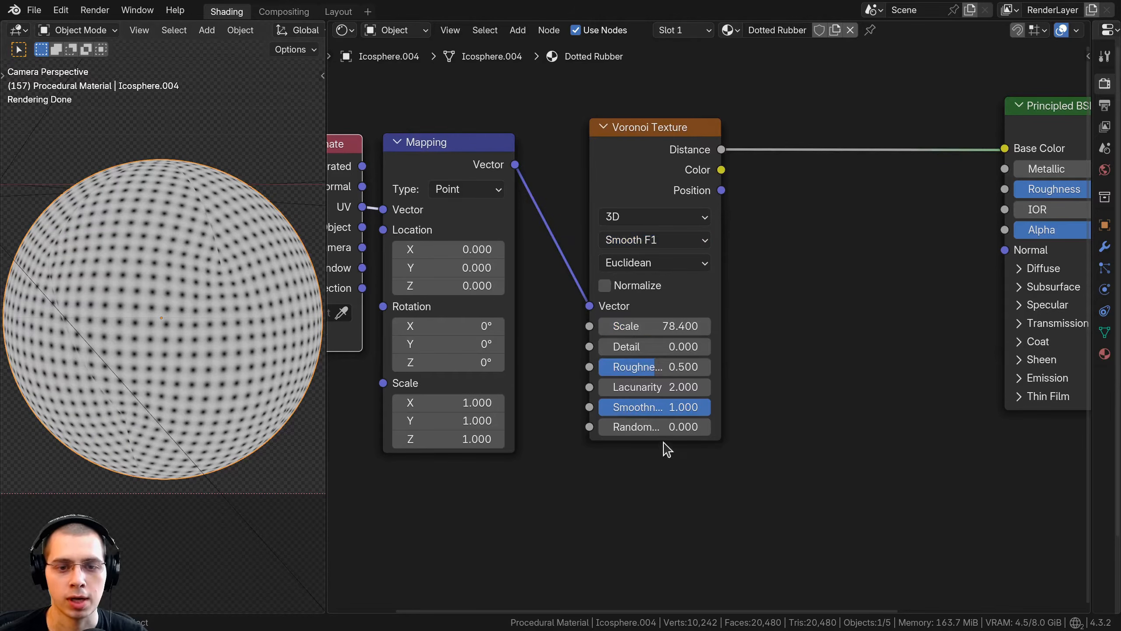
left_click(672, 327)
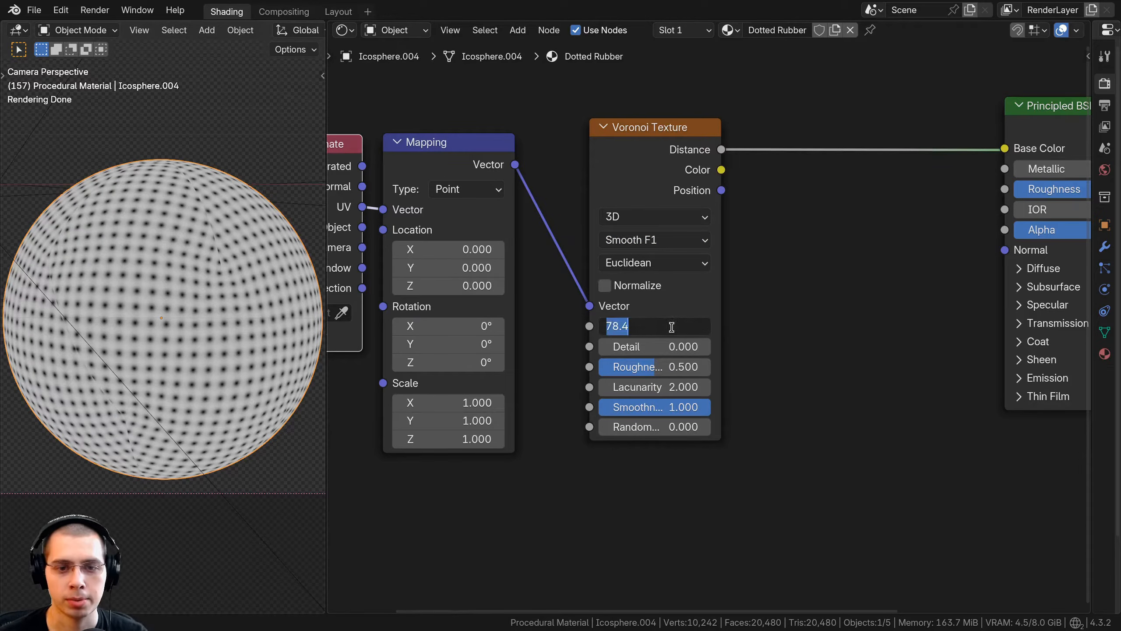
key("Return")
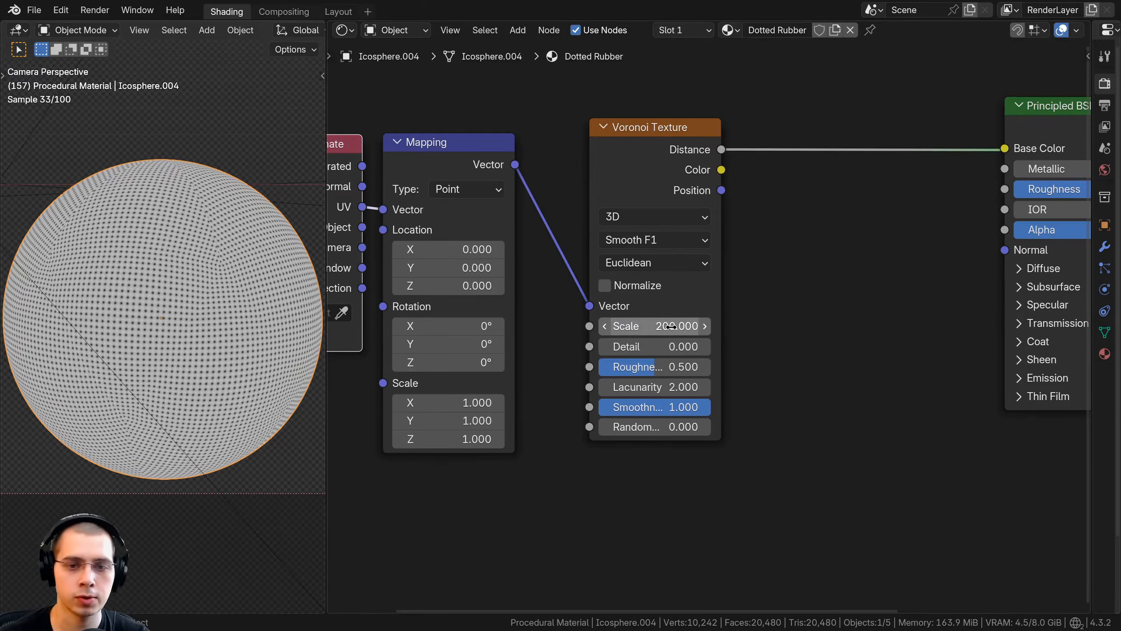
scroll(261, 294, "up", 3)
scroll(282, 290, "down", 4)
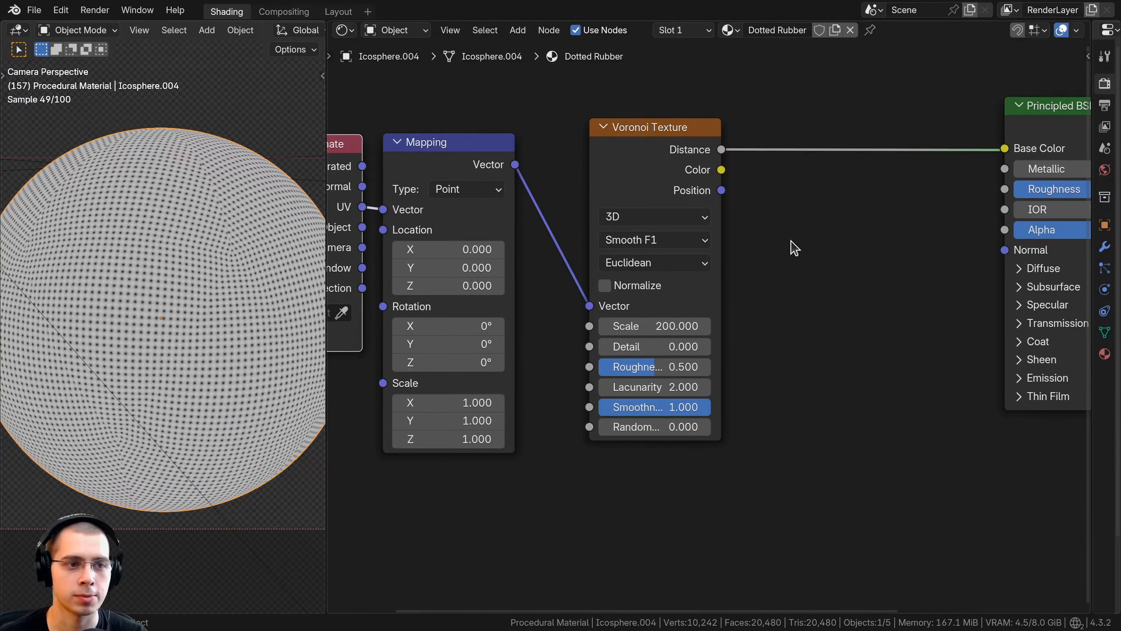
scroll(790, 245, "down", 2)
scroll(191, 249, "up", 5)
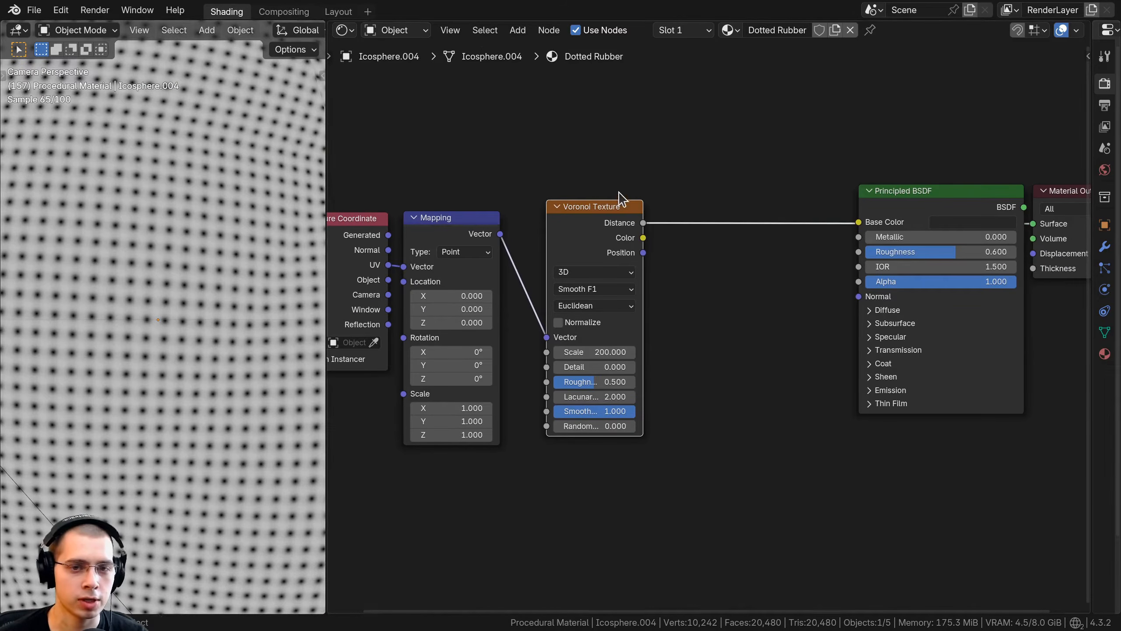
Step: Insert a Color Ramp node between the Voronoi Texture's Distance output and the Principled BSDF's Base Color
key("shift+a")
type("col")
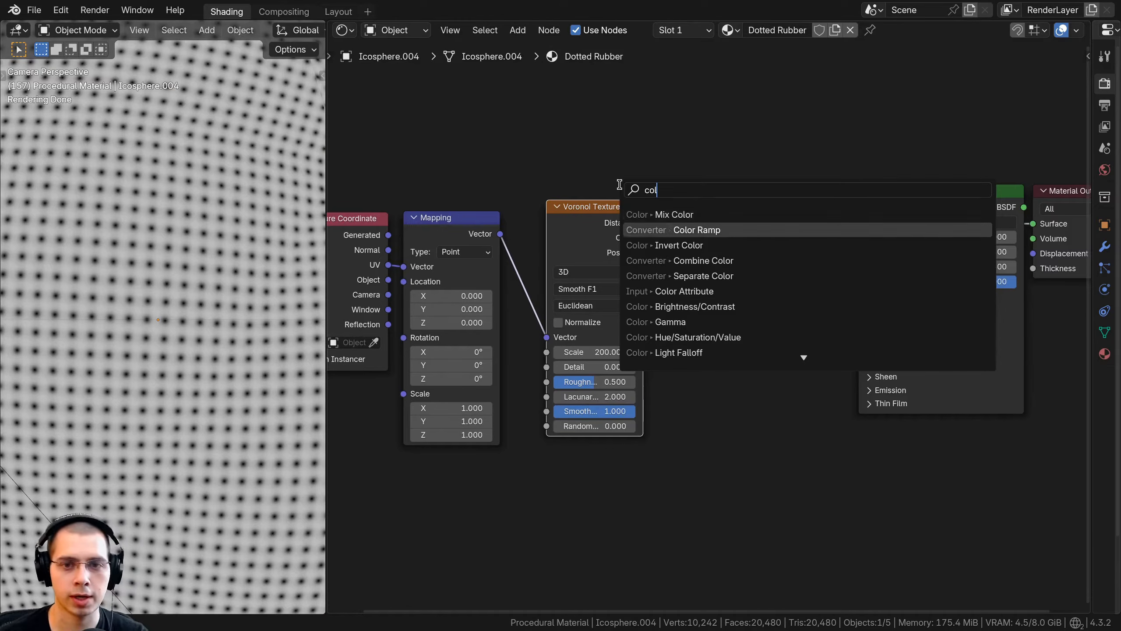
key("Return")
left_click(652, 195)
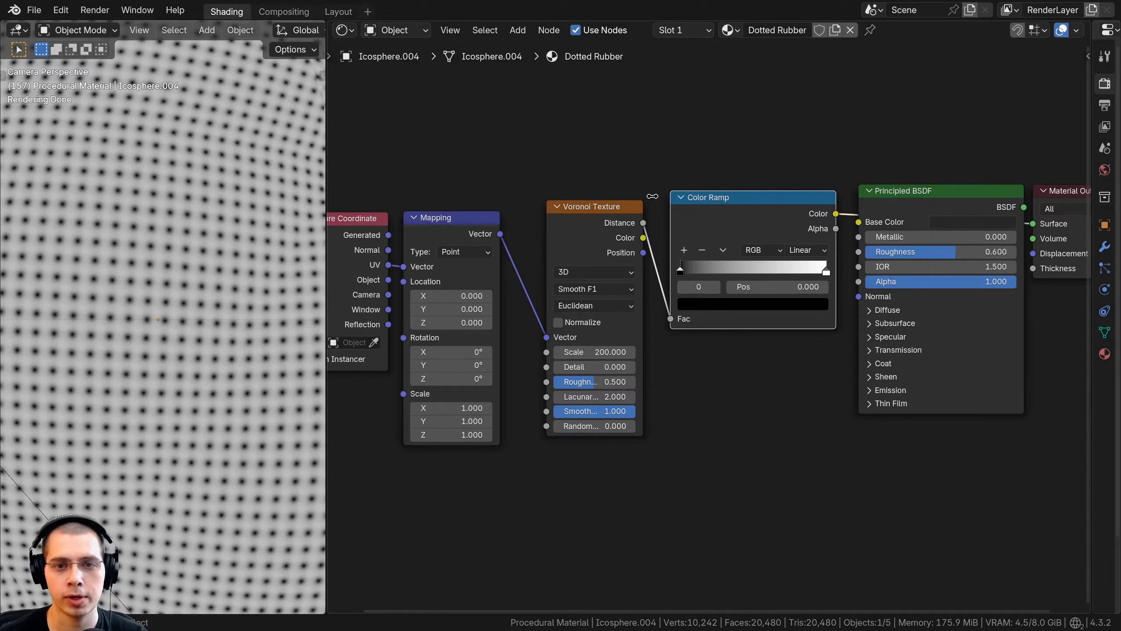
Step: Swap the Color Ramp's black and white stops, placing white at 0.266 with black close after it for crisp white dots
scroll(661, 221, "up", 2)
left_click_drag(668, 247, 751, 253)
left_click_drag(882, 247, 720, 249)
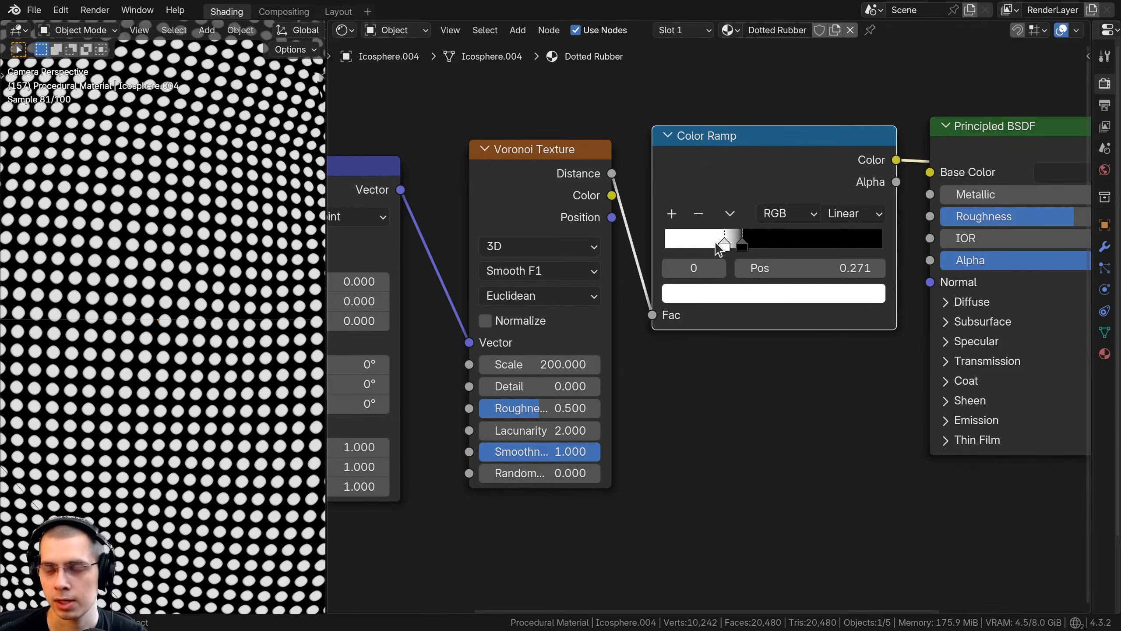
scroll(175, 265, "up", 8)
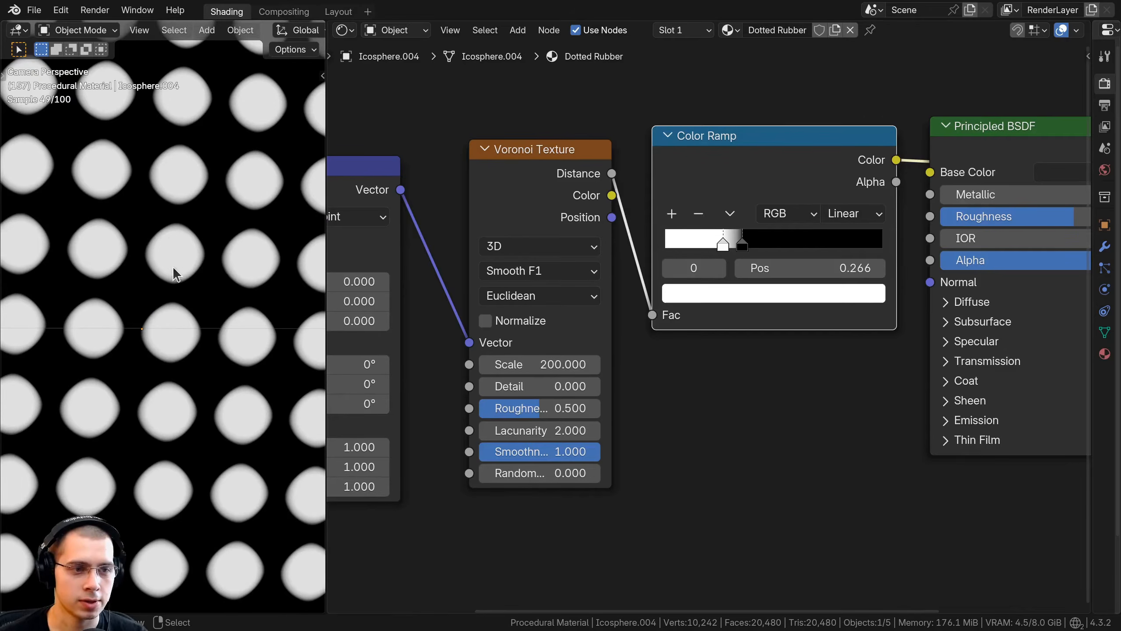
scroll(151, 225, "down", 8)
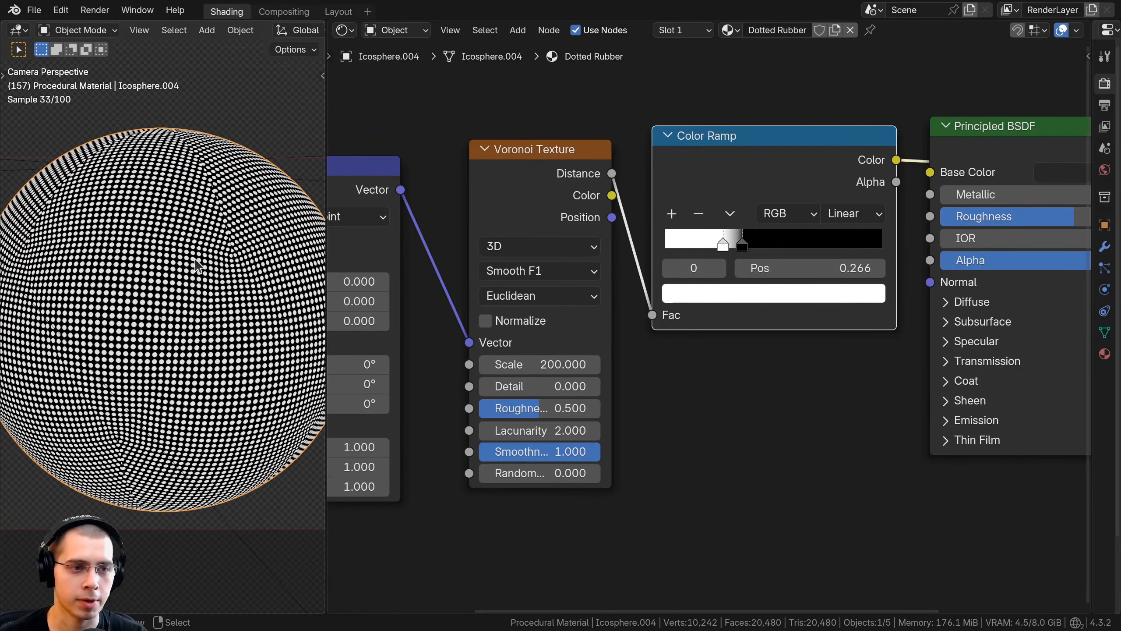
Step: Move the Principled BSDF and Material Output nodes together away from the Color Ramp to make room for another node
scroll(737, 203, "down", 4)
left_click_drag(744, 199, 734, 207)
middle_click_drag(761, 230, 509, 238)
scroll(509, 238, "up", 1)
left_click_drag(732, 143, 857, 230)
scroll(653, 253, "down", 4)
key("g")
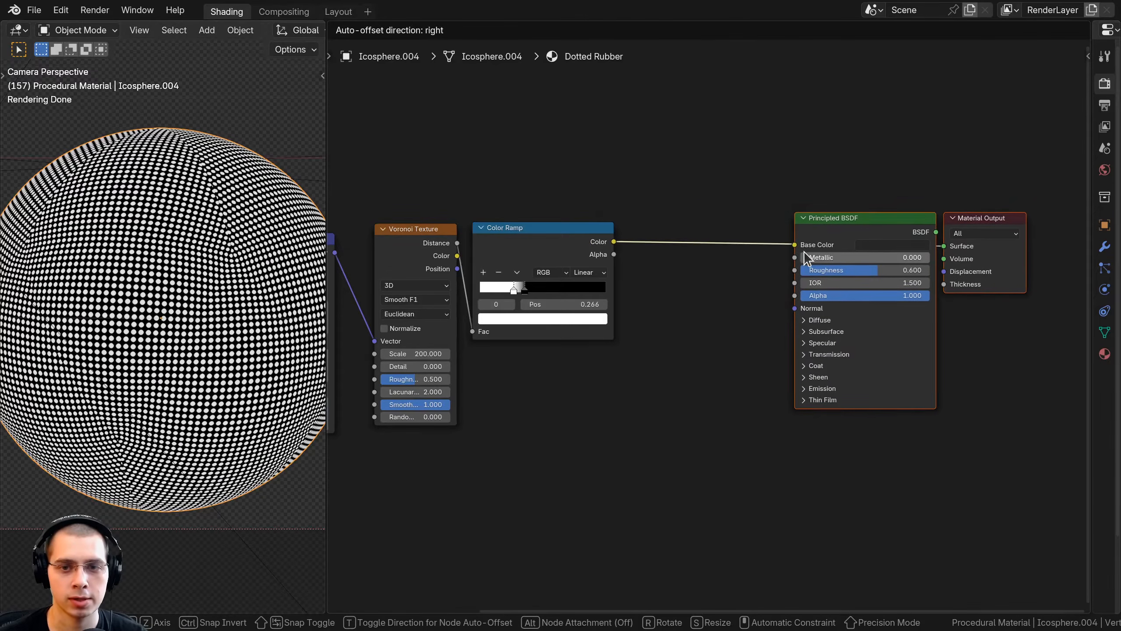
left_click(803, 252)
Step: Add a Bump node below the Color Ramp and move the ramp's Color link from Base Color to the Principled BSDF's Normal
key("shift+a")
type("bu")
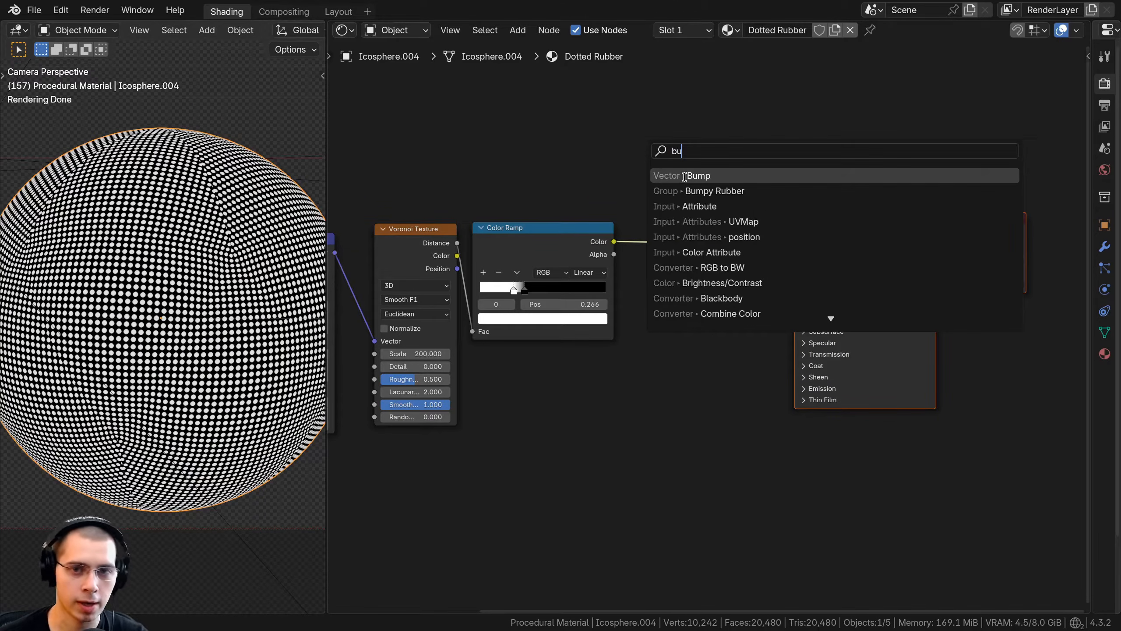
left_click(684, 175)
left_click(680, 375)
scroll(546, 388, "up", 1)
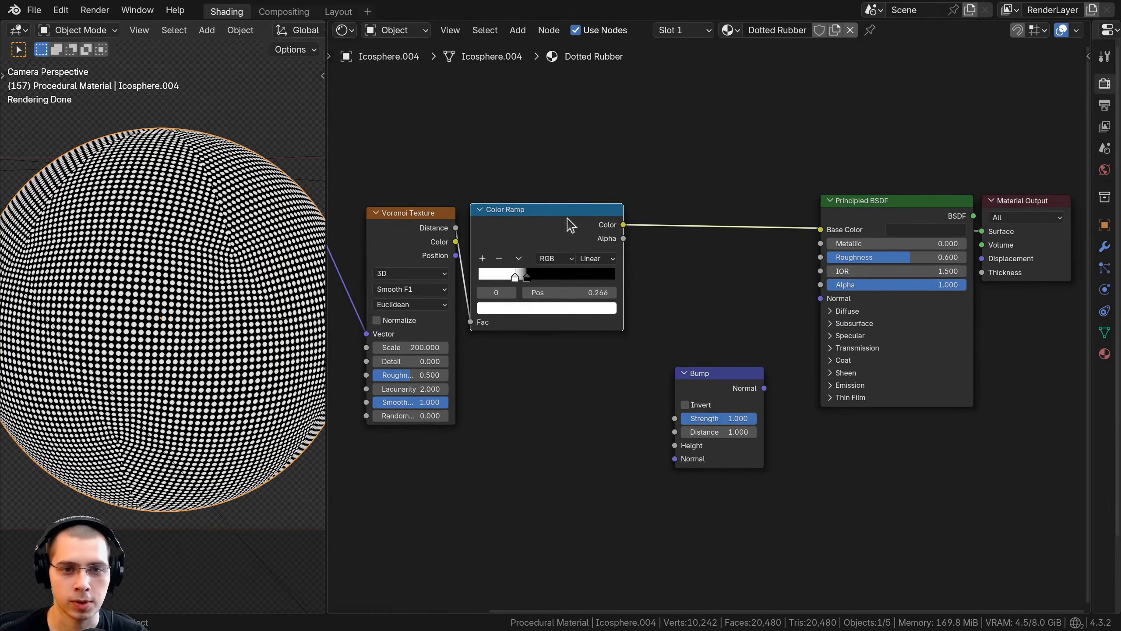
mouse_move(624, 226)
left_mouse_down("ctrl")
mouse_move(781, 263)
mouse_move(820, 298)
left_mouse_up("ctrl")
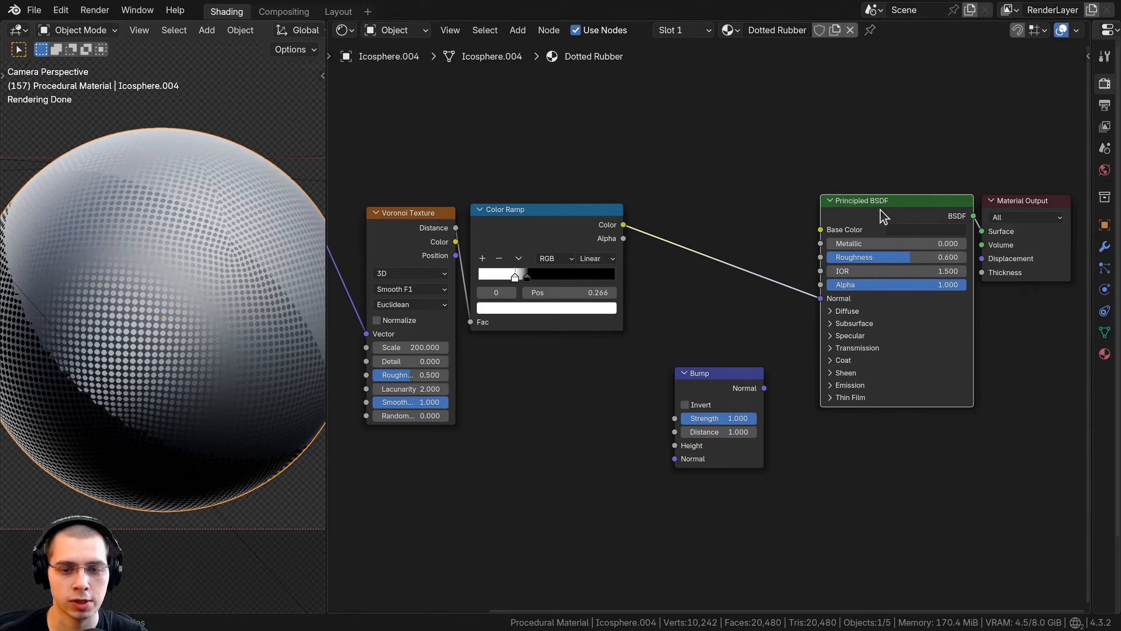
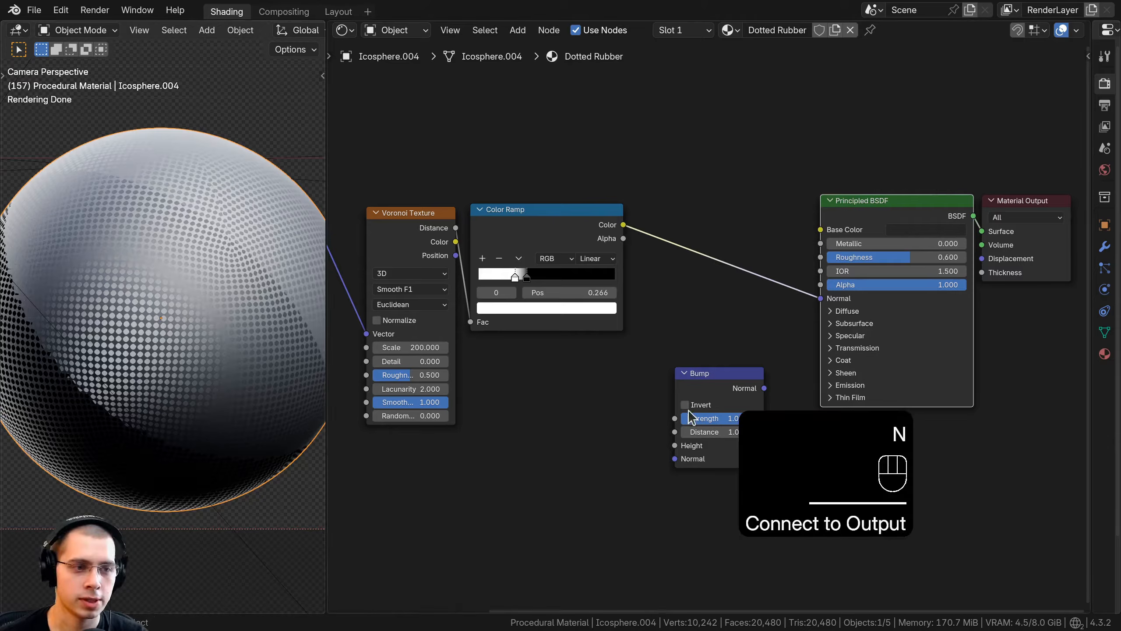
Step: Place the Bump node between the Color Ramp and Principled BSDF, with the ramp's Color feeding its Height input
scroll(698, 362, "up", 2)
middle_click_drag(700, 381, 744, 383)
left_click_drag(746, 383, 818, 288)
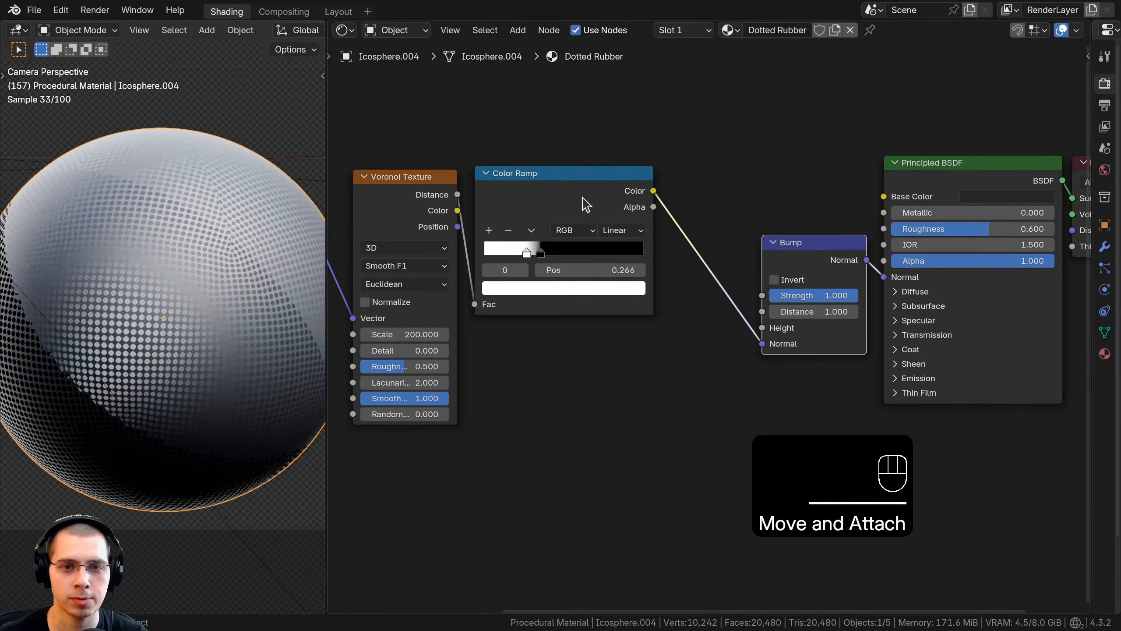
left_click_drag(762, 343, 762, 328)
scroll(151, 343, "up", 8)
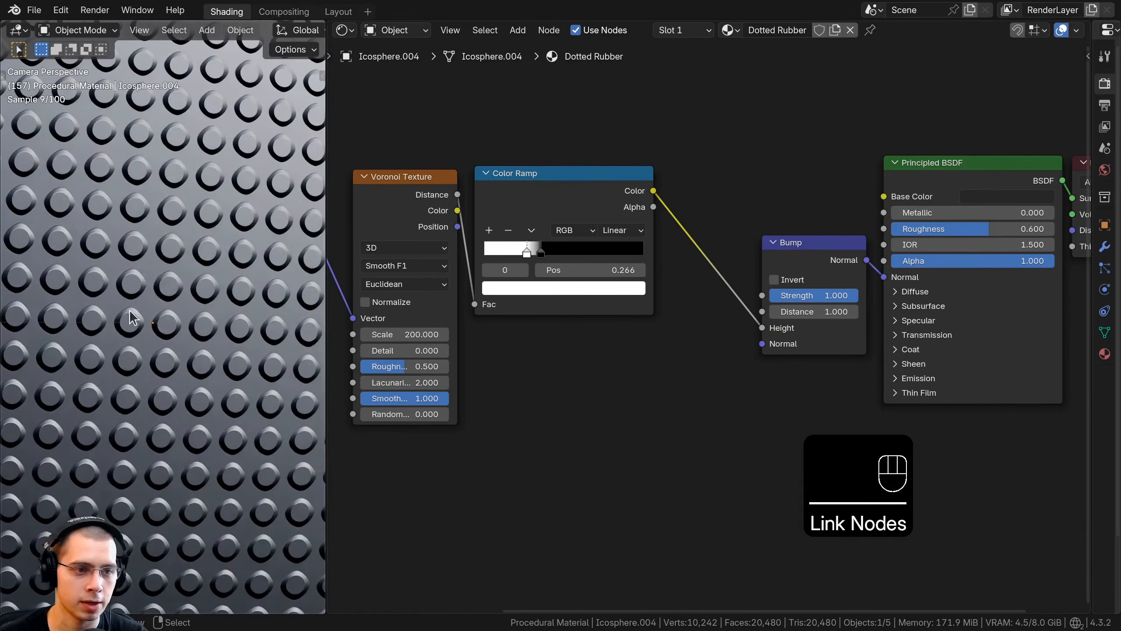
Step: Set the Bump node's Strength to 0.4
left_click_drag(790, 257, 791, 264)
scroll(841, 307, "up", 1)
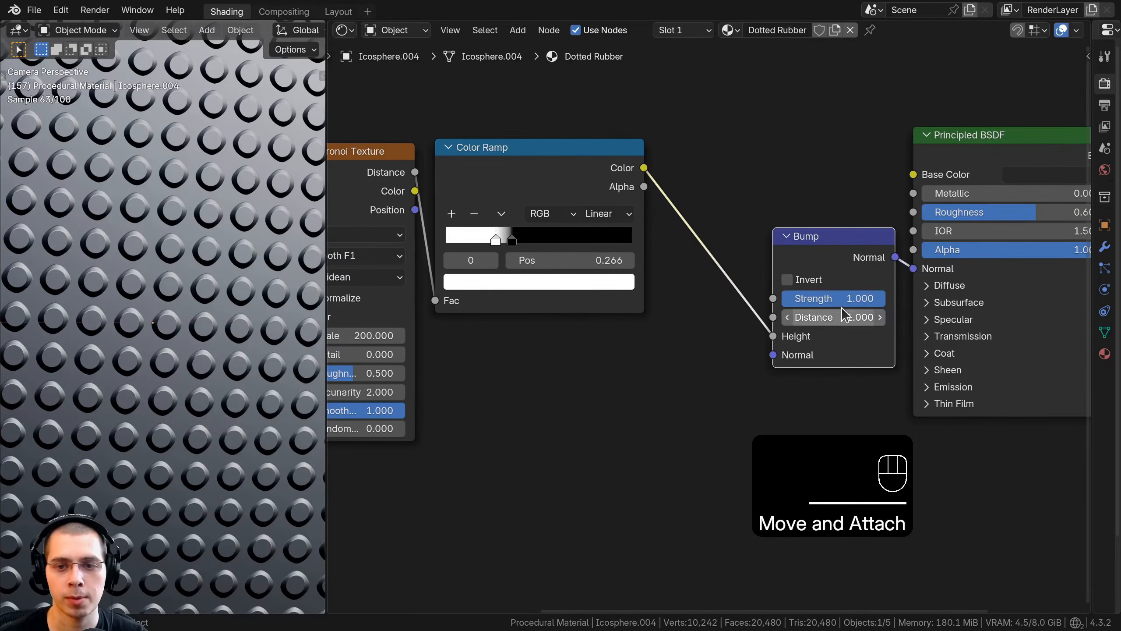
double_click(845, 298)
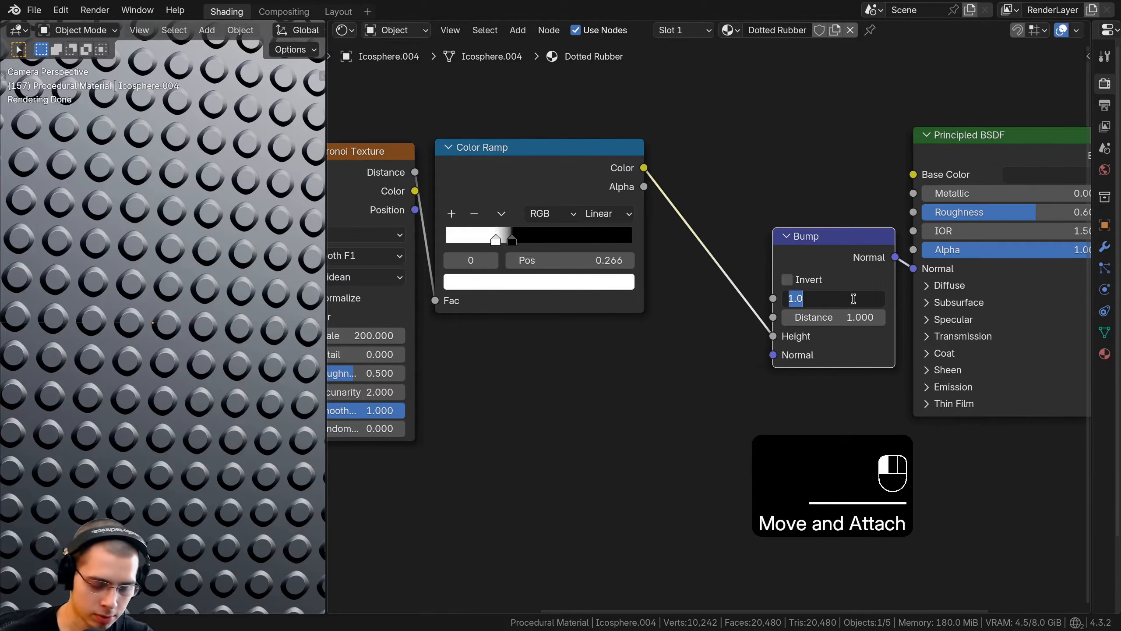
type("0.4")
key("Return")
scroll(854, 303, "down", 1)
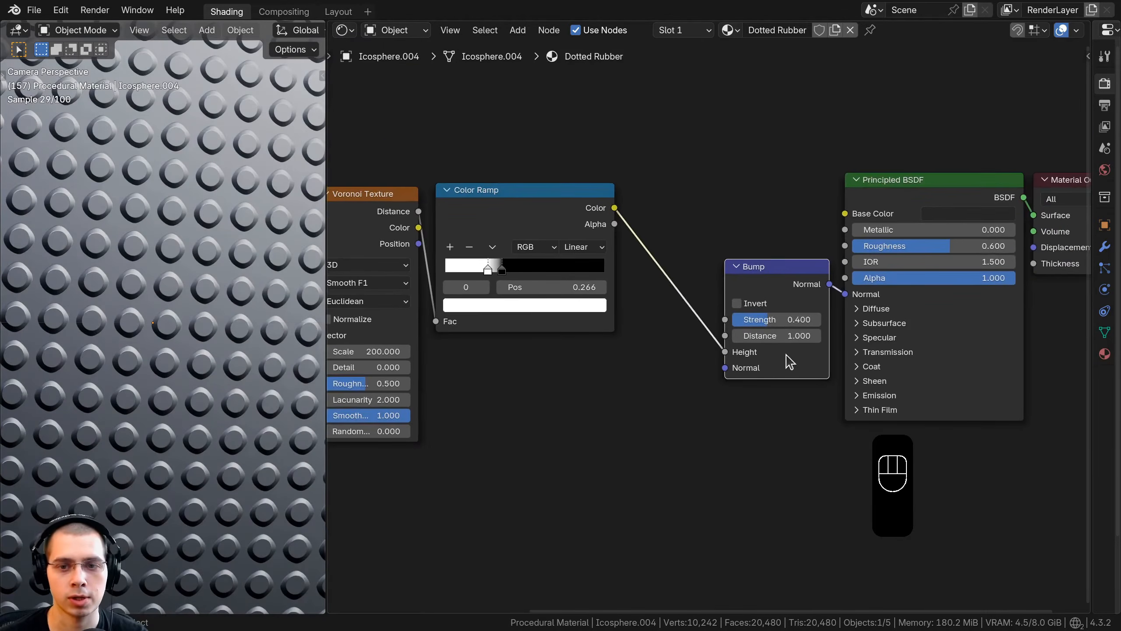
Step: Move the Texture Coordinate, Mapping and Voronoi Texture nodes away from the Color Ramp to make room for another node
scroll(787, 359, "down", 1)
middle_click_drag(557, 247, 569, 247)
left_click_drag(570, 227, 621, 227)
middle_click_drag(551, 258, 740, 271)
left_click_drag(645, 244, 617, 246)
left_click_drag(668, 209, 424, 343)
key("g")
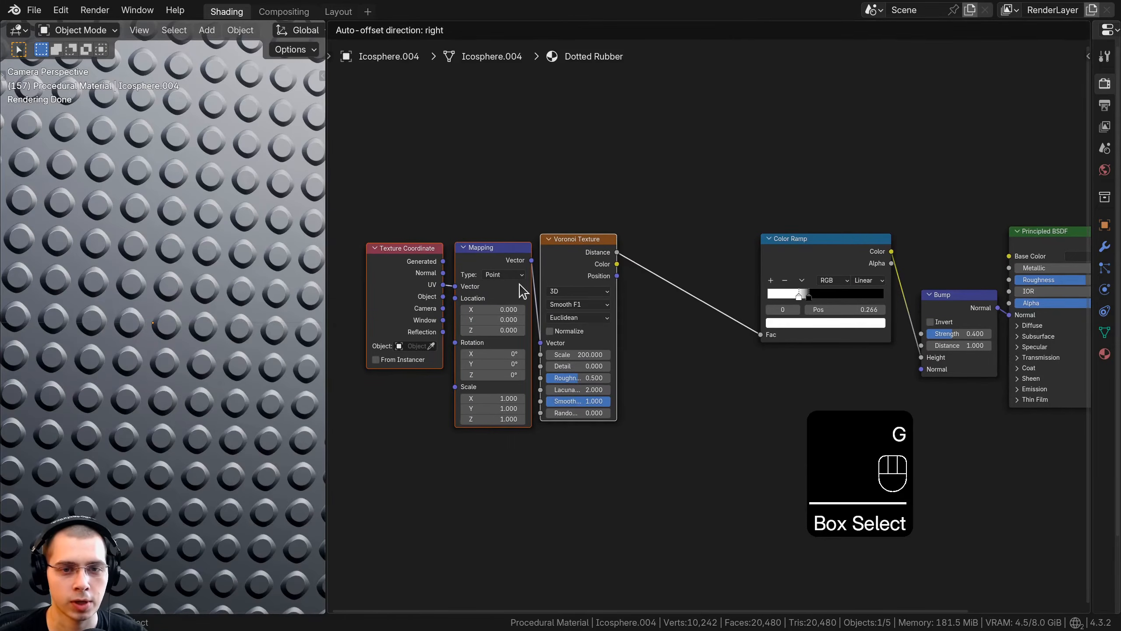
left_click(519, 286)
key("a")
left_click_drag(777, 252, 781, 252)
scroll(671, 220, "up", 2)
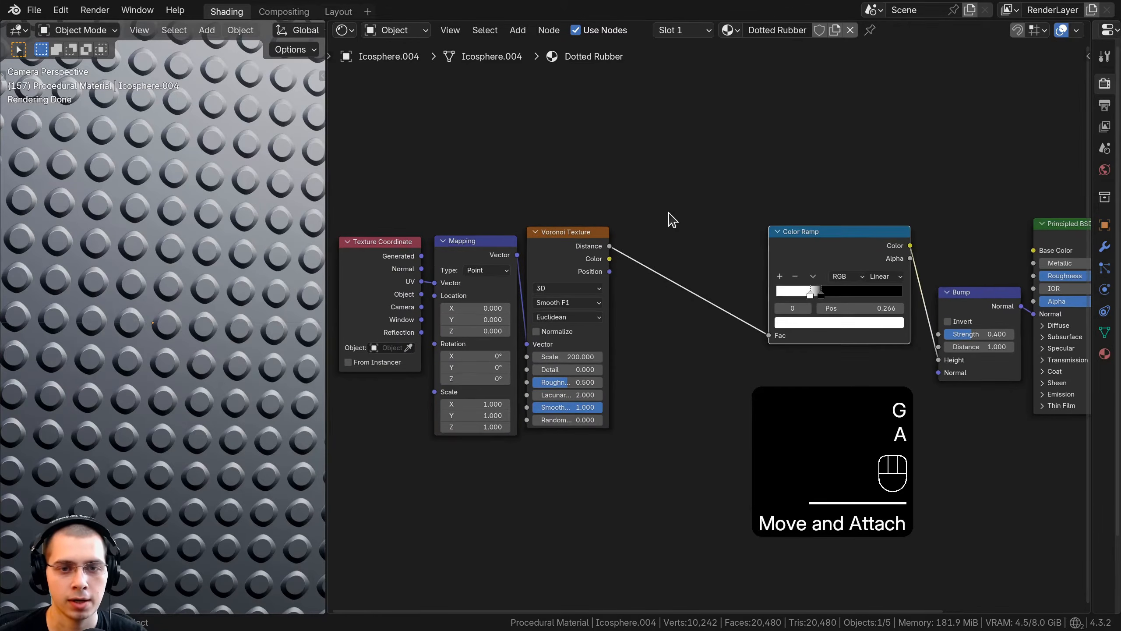
Step: Insert a Hue/Saturation/Value node between the Voronoi Texture and the Color Ramp
key("shift+a")
type("hue")
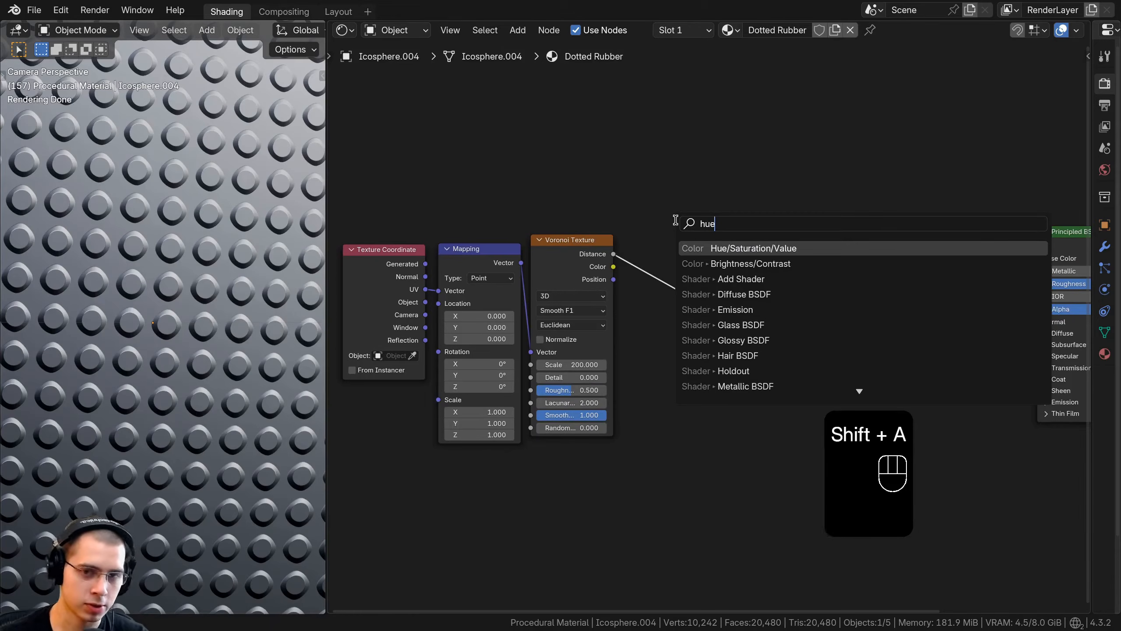
left_click(731, 248)
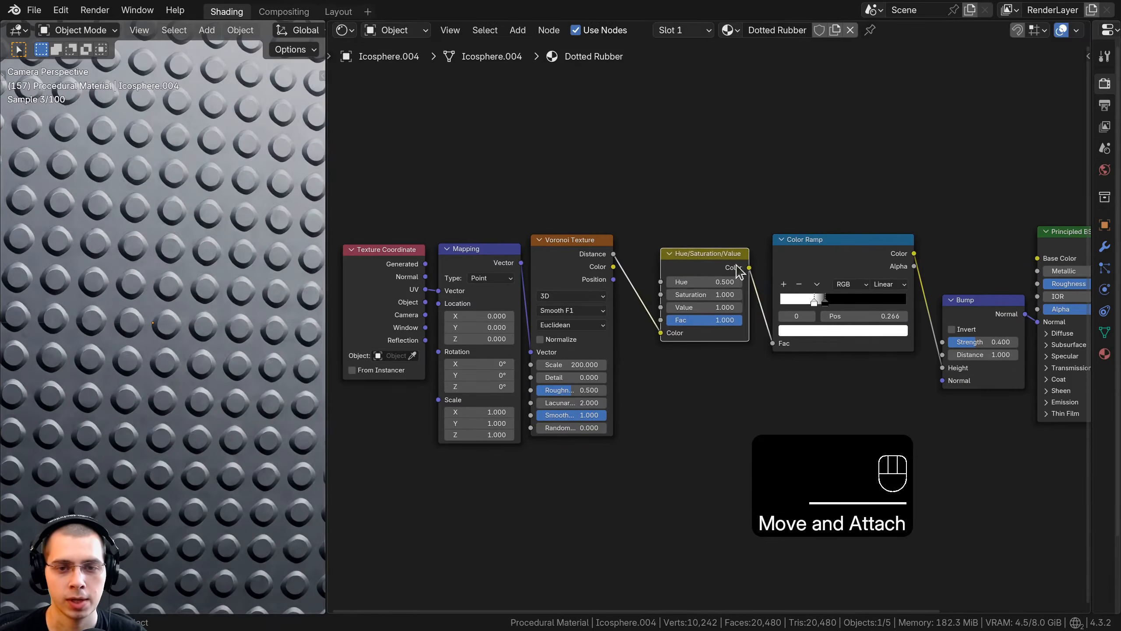
left_click(670, 252)
scroll(660, 314, "up", 2)
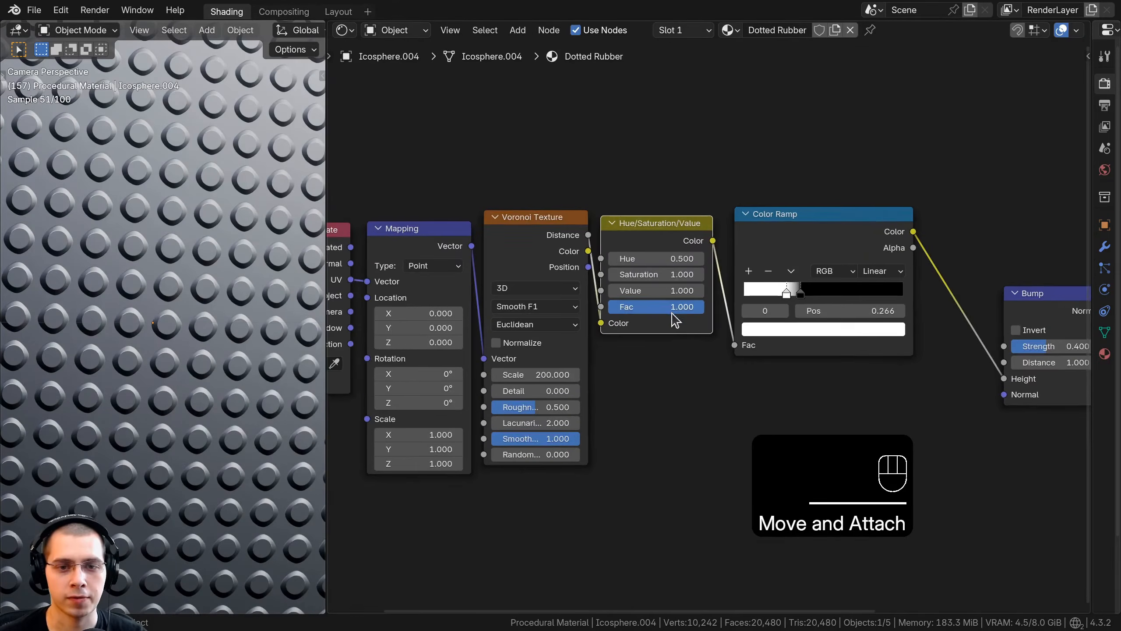
left_click_drag(649, 288, 706, 287, "shift")
right_click(649, 288)
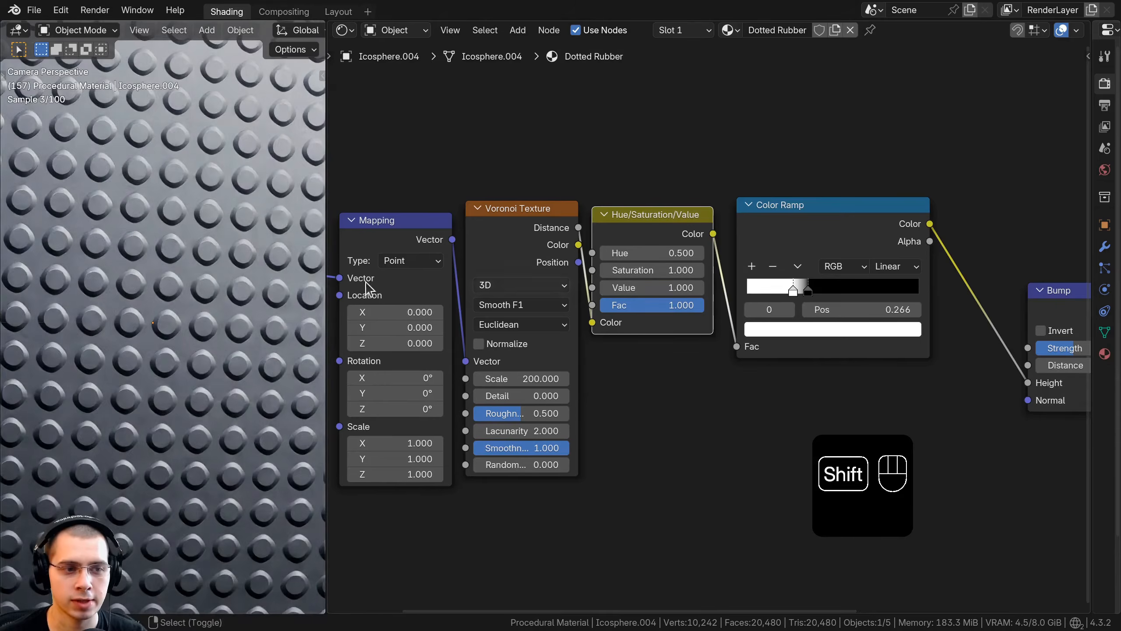
Step: Move the Bump node closer to the Color Ramp and add a Noise Texture node above the Voronoi Texture
scroll(669, 246, "down", 3)
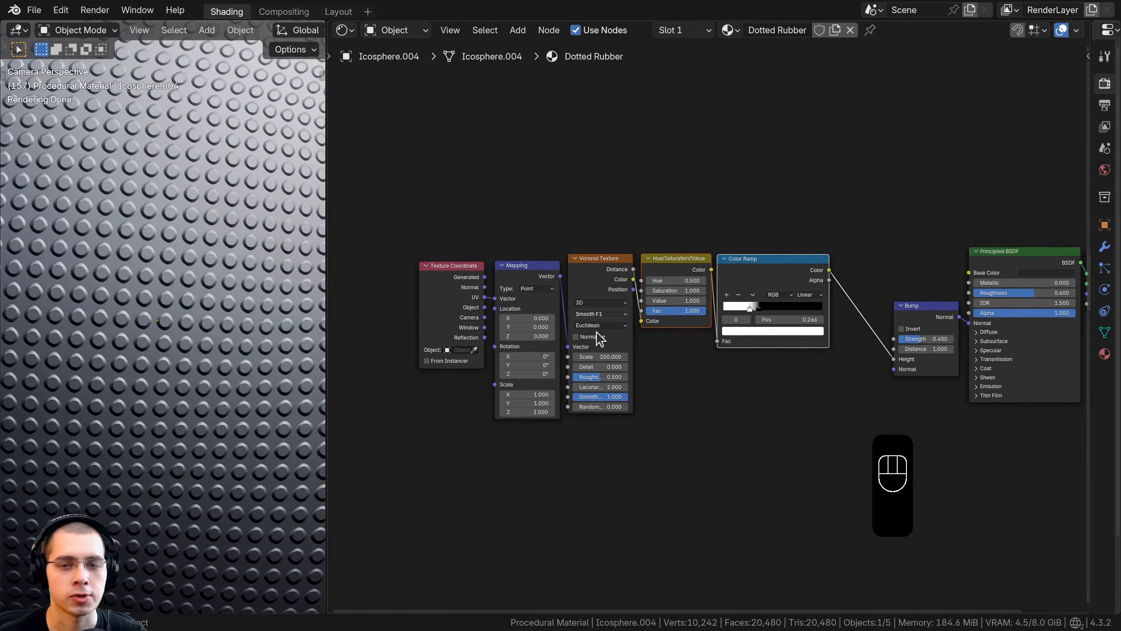
left_click_drag(902, 326, 852, 325)
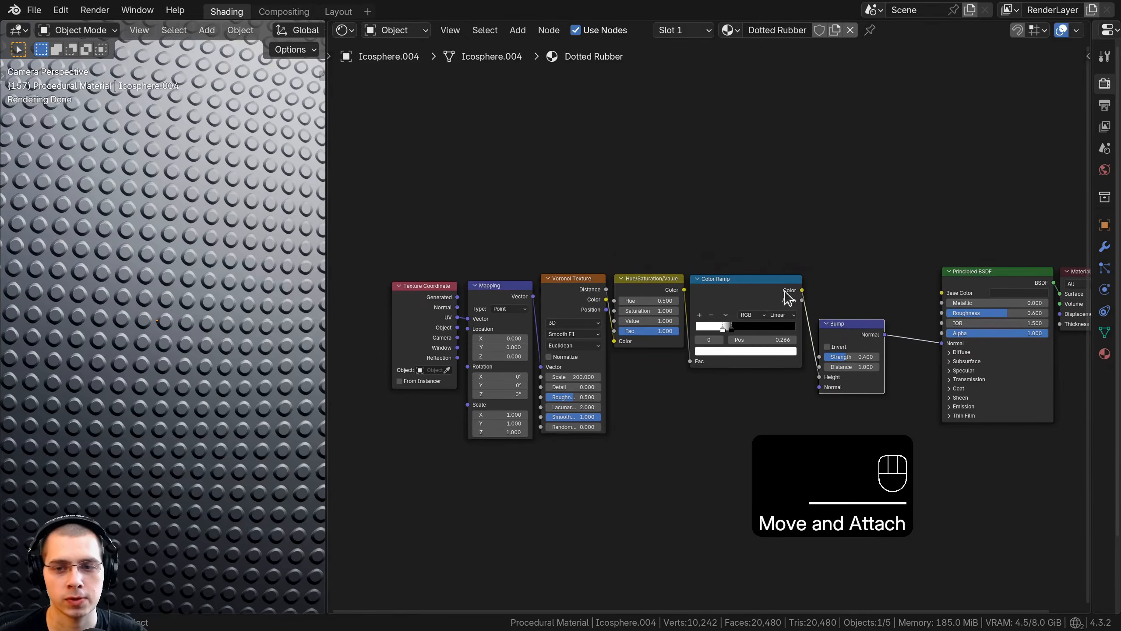
middle_click_drag(603, 232, 601, 240)
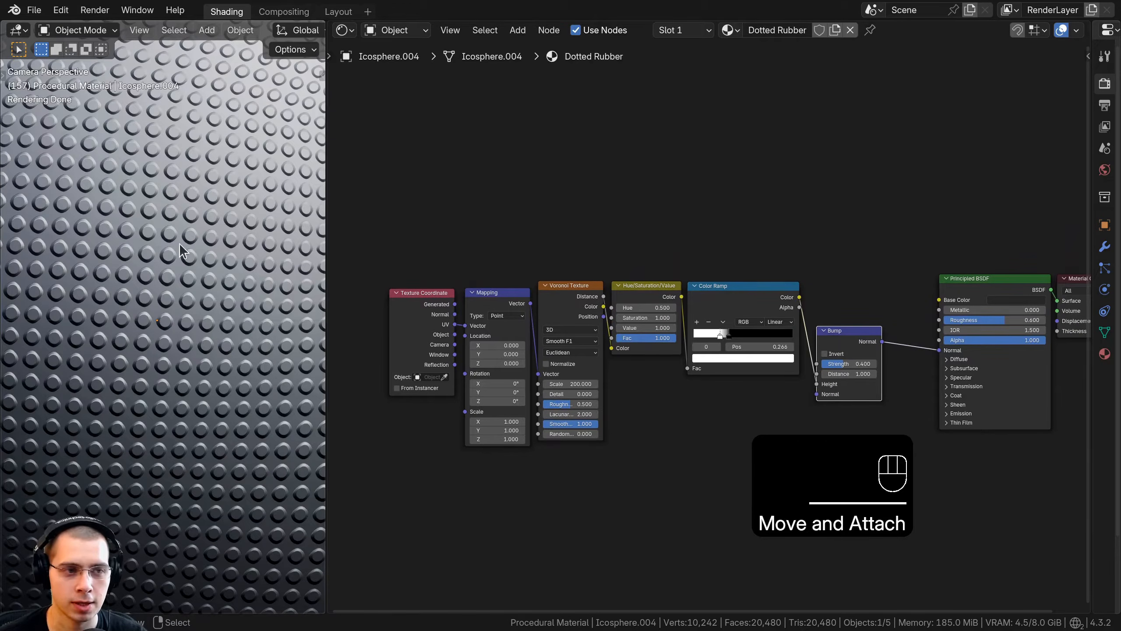
scroll(606, 258, "up", 1)
key("shift+a")
type("noise")
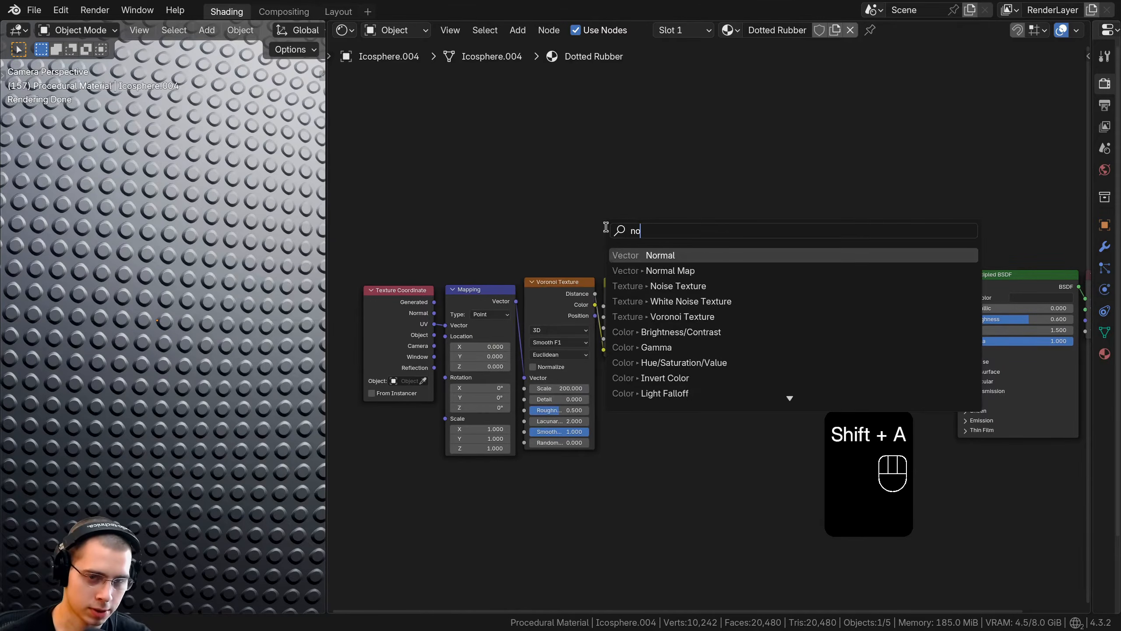
key("Return")
left_click(532, 134)
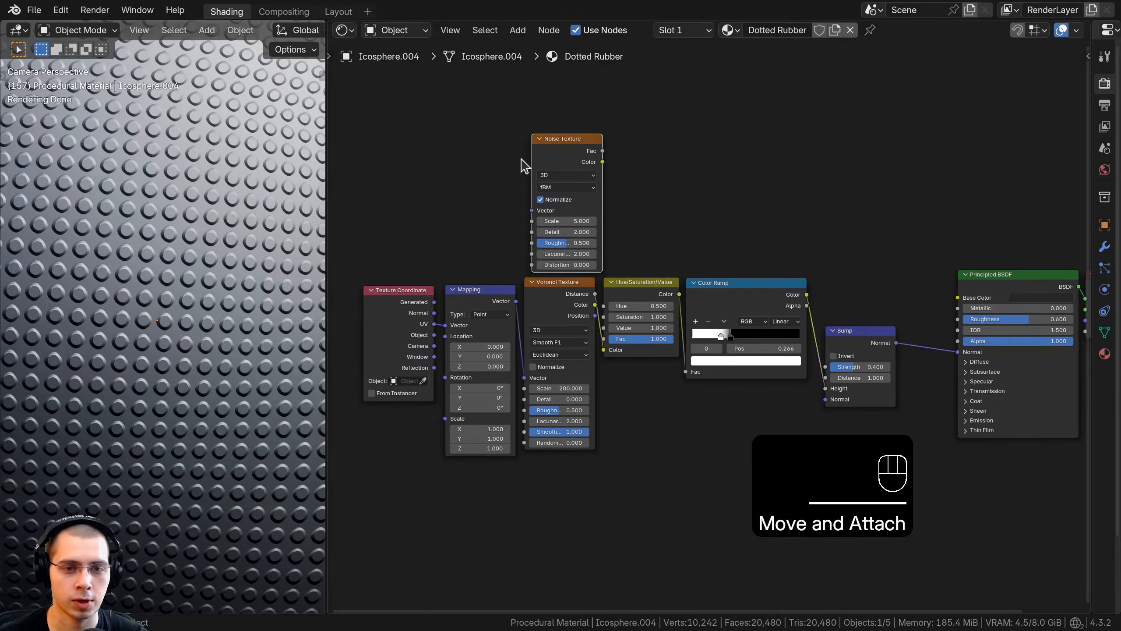
Step: Shift the Texture Coordinate and Mapping nodes away from the textures and link Mapping's Vector to the Noise Texture's Vector
left_click_drag(422, 265, 536, 210)
key("g")
left_click(480, 313)
key("a")
left_click_drag(585, 160, 579, 159)
scroll(626, 222, "up", 1)
middle_click_drag(626, 222, 514, 324)
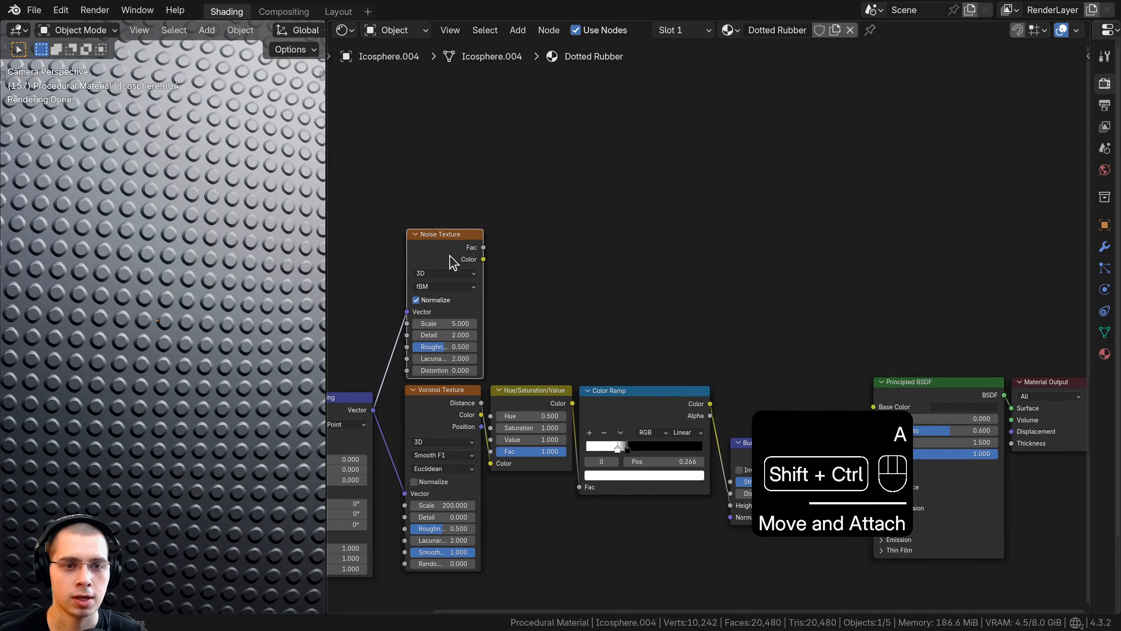
Step: Preview the Noise Texture on the sphere and set its Scale to 40
left_click(452, 263, "ctrl+shift")
middle_click_drag(452, 263, 676, 244)
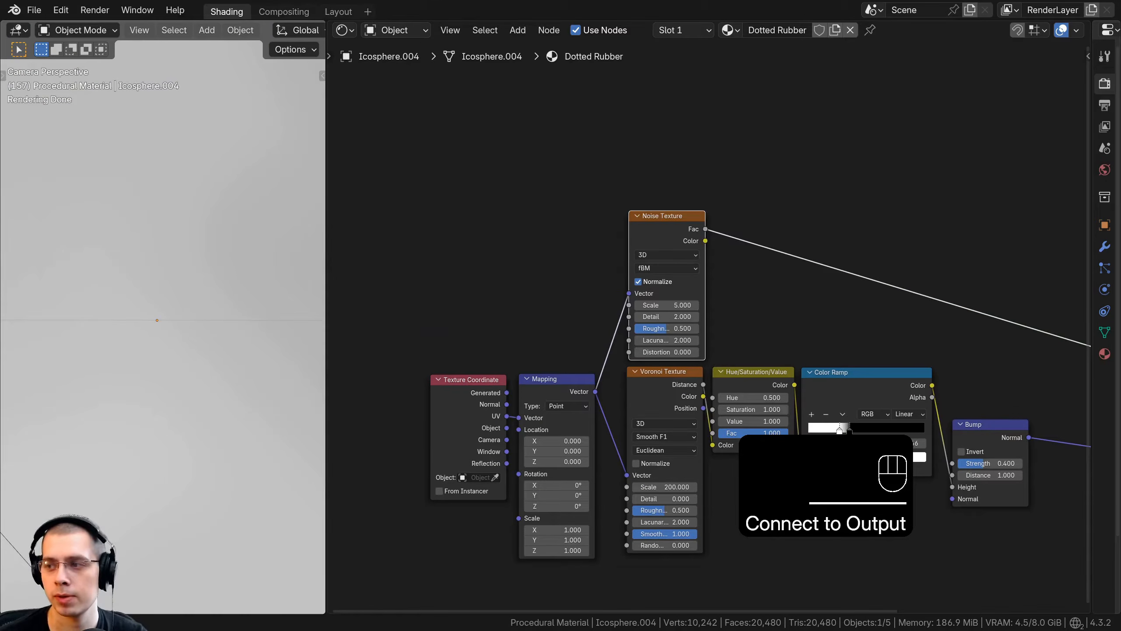
scroll(669, 351, "up", 2)
double_click(637, 250)
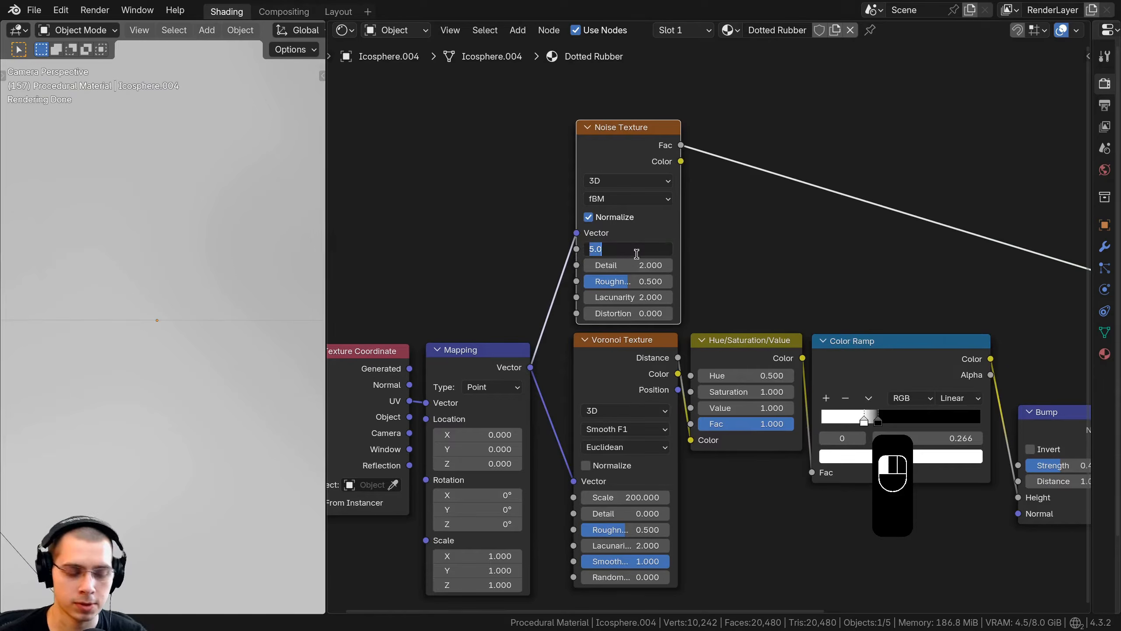
key("Return")
scroll(618, 261, "up", 1)
Step: Set the Noise Texture's Detail to 10 and its Roughness to 0.6
double_click(592, 259)
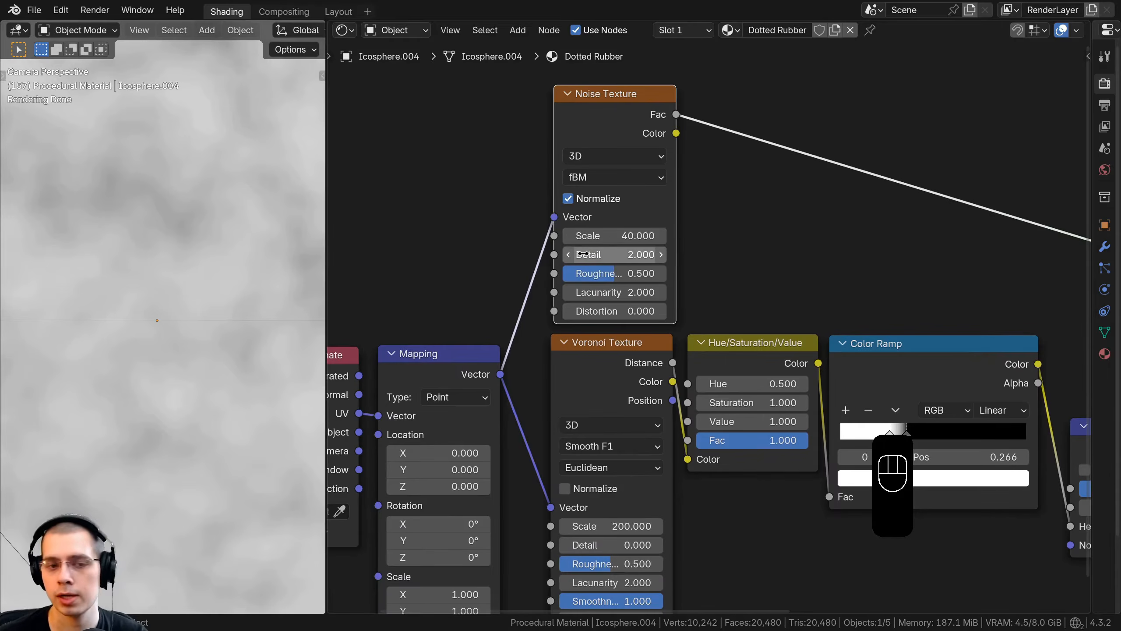
type("10")
key("Return")
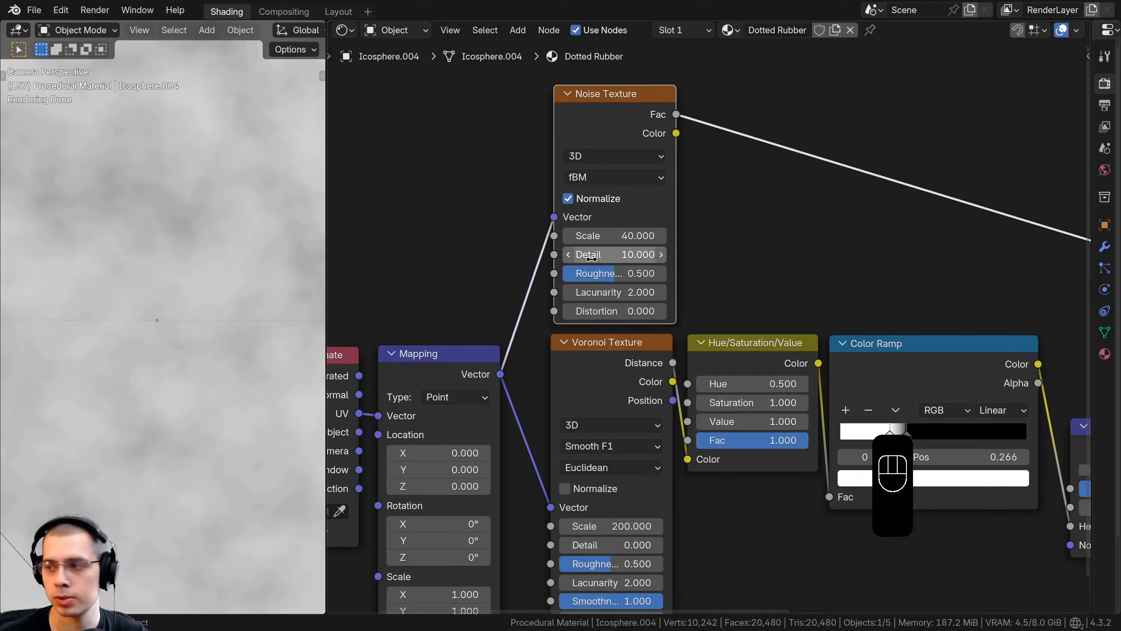
double_click(623, 274)
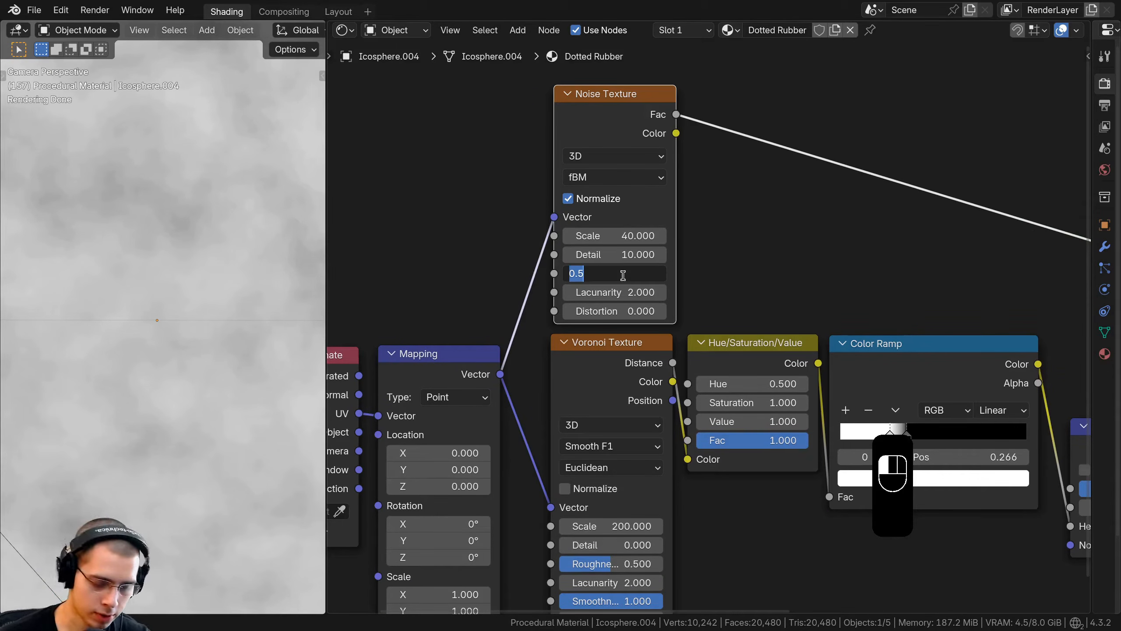
type(".6")
key("Return")
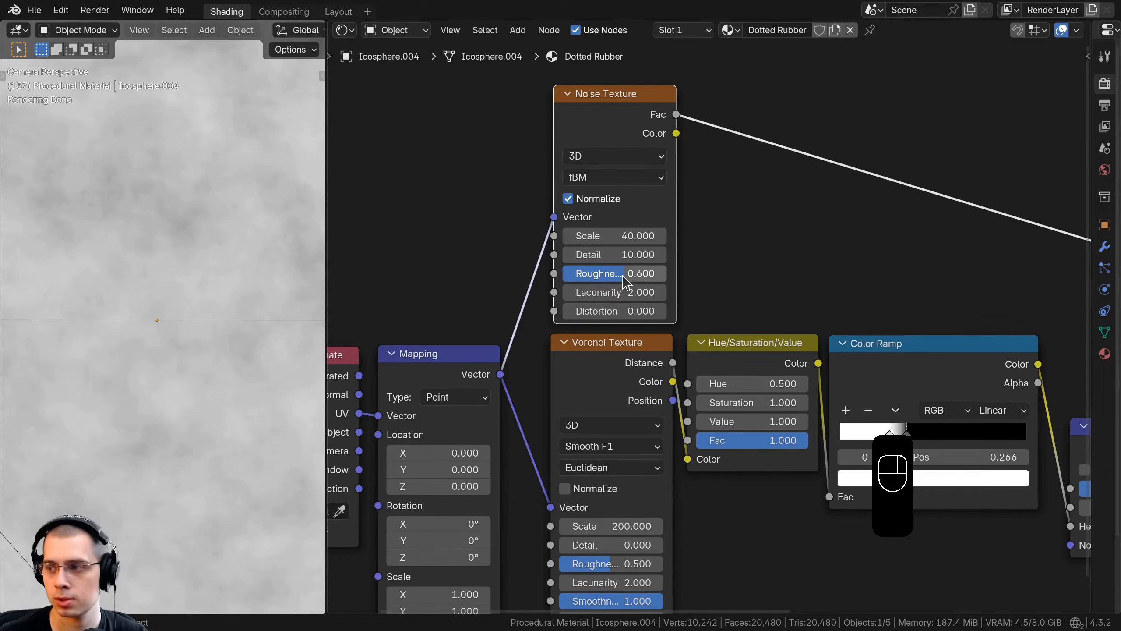
Step: Move the Principled BSDF and Material Output nodes away from the Bump node to make room for a second one
scroll(622, 230, "down", 3)
left_click_drag(739, 196, 949, 349)
key("g")
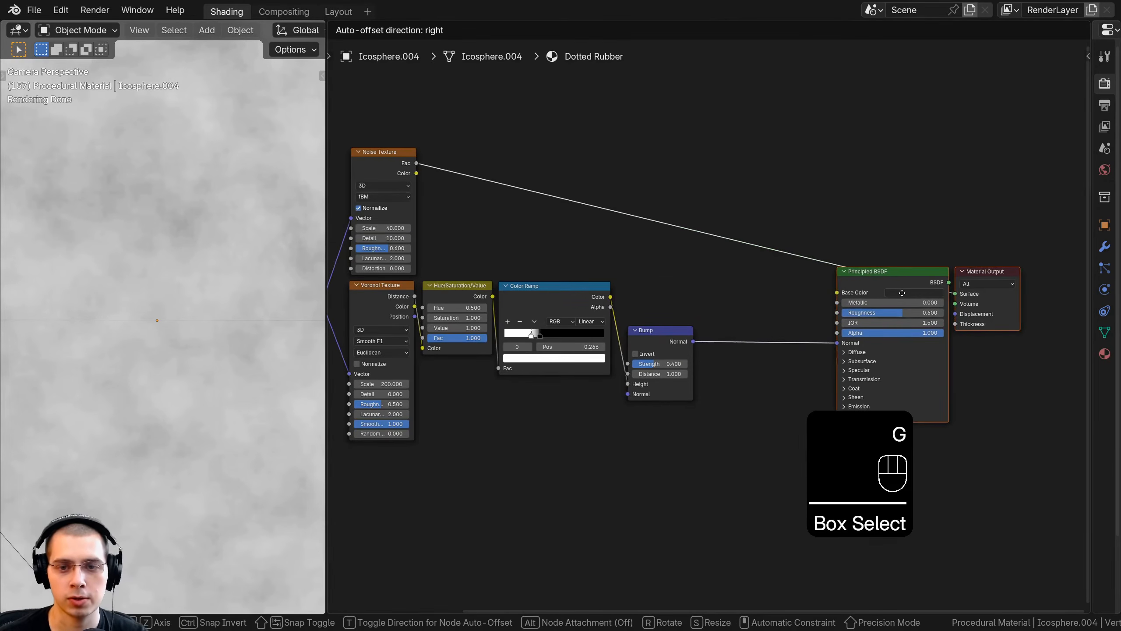
left_click(898, 303)
key("a")
Step: Duplicate the Bump node into the link before the Principled BSDF and connect the Noise Texture's Fac to its Height
left_click(636, 348)
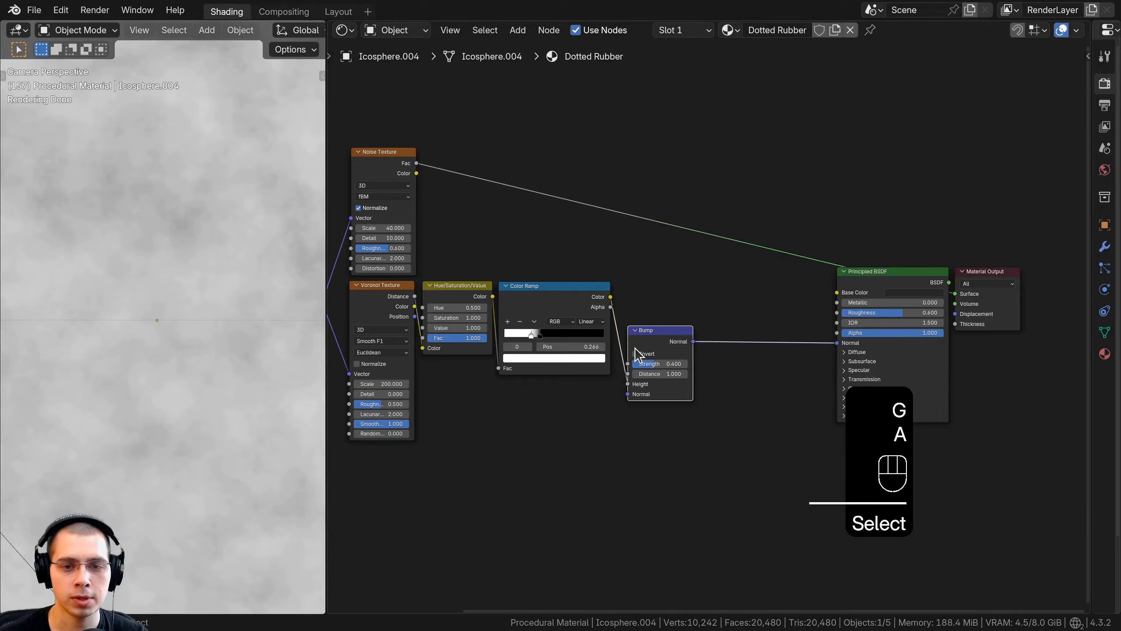
key("shift+d")
left_click(749, 325)
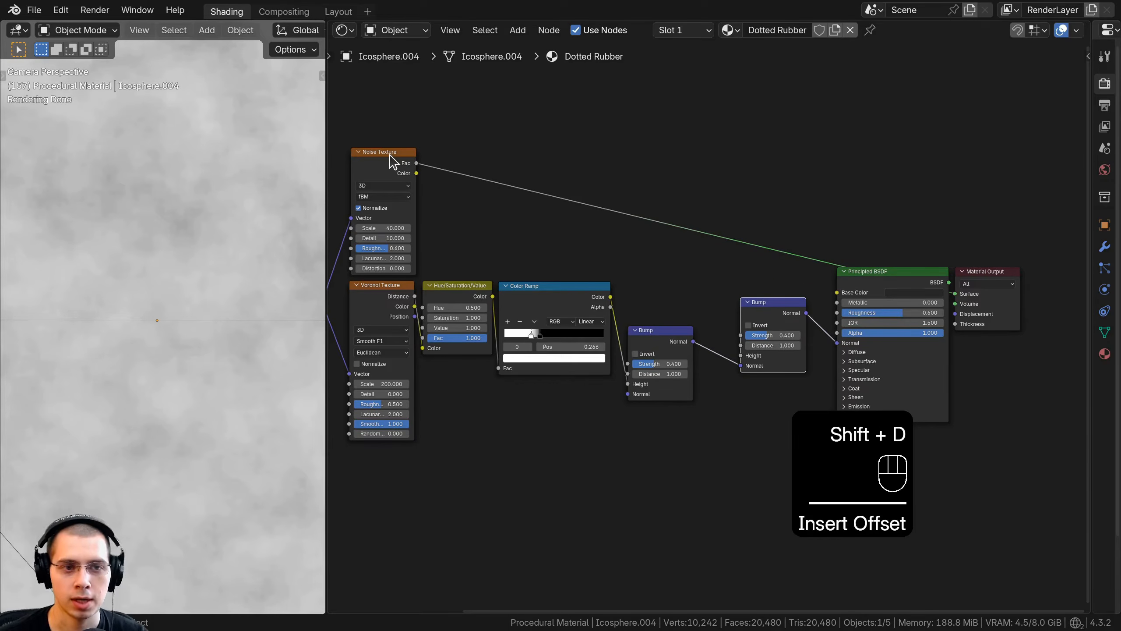
left_click_drag(415, 164, 740, 355)
left_click_drag(760, 310, 724, 295)
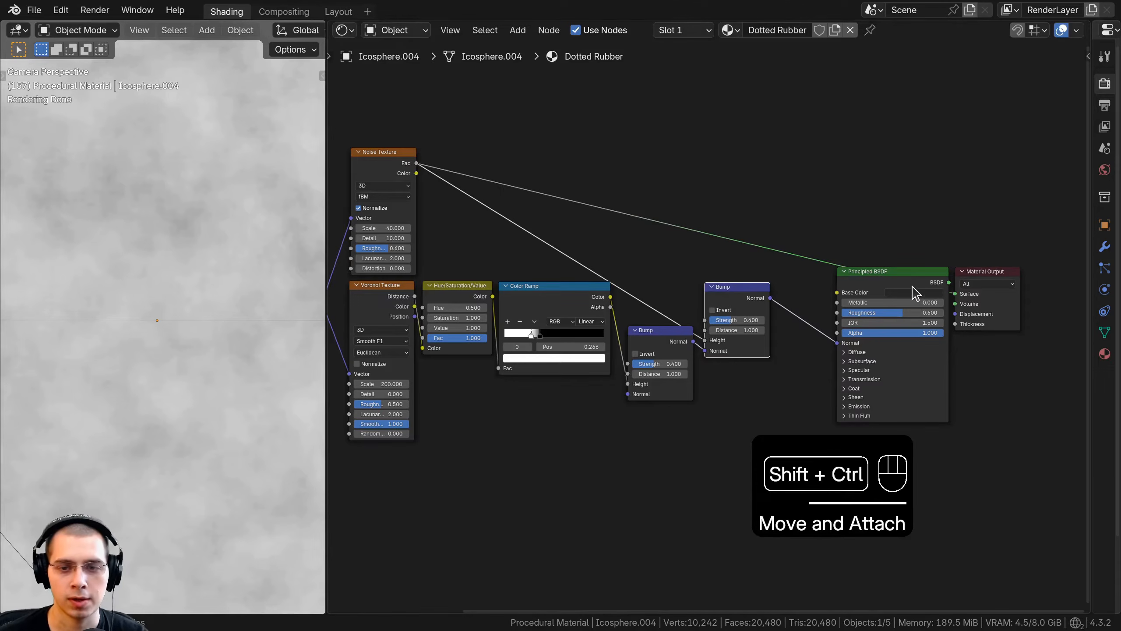
Step: Send the Principled BSDF to the Material Output again and tidy the spacing of the shader, output and two Bump nodes
left_click(896, 285, "ctrl+shift")
left_click_drag(985, 252, 952, 324)
key("g")
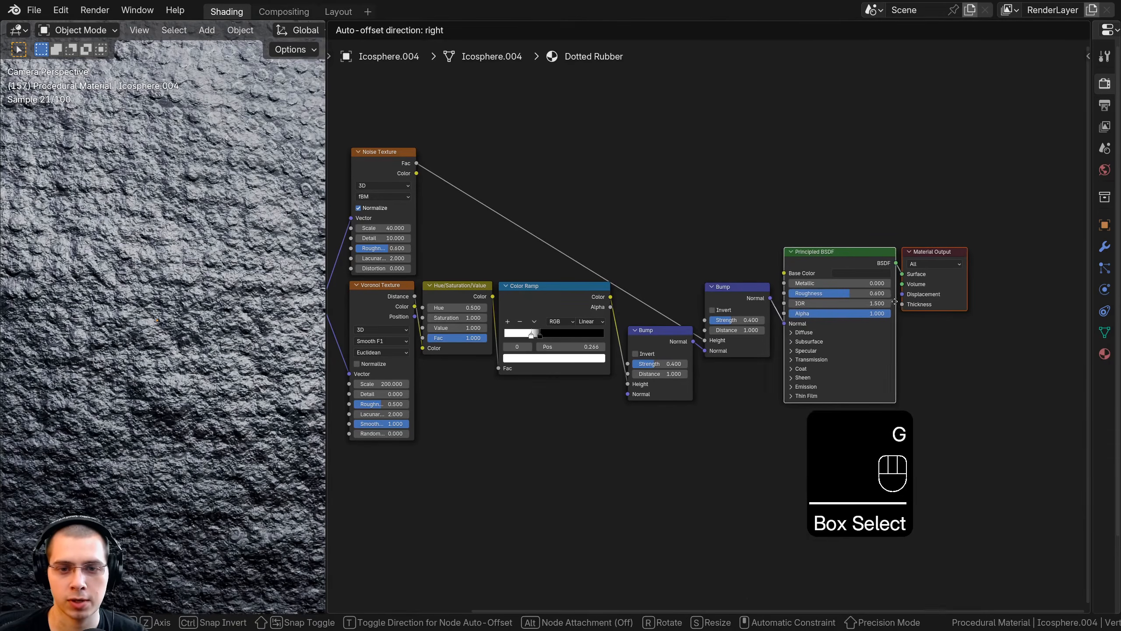
left_click(902, 308)
key("b")
left_click_drag(784, 265, 706, 328)
key("g")
left_click(713, 326)
key("a")
scroll(688, 359, "up", 1)
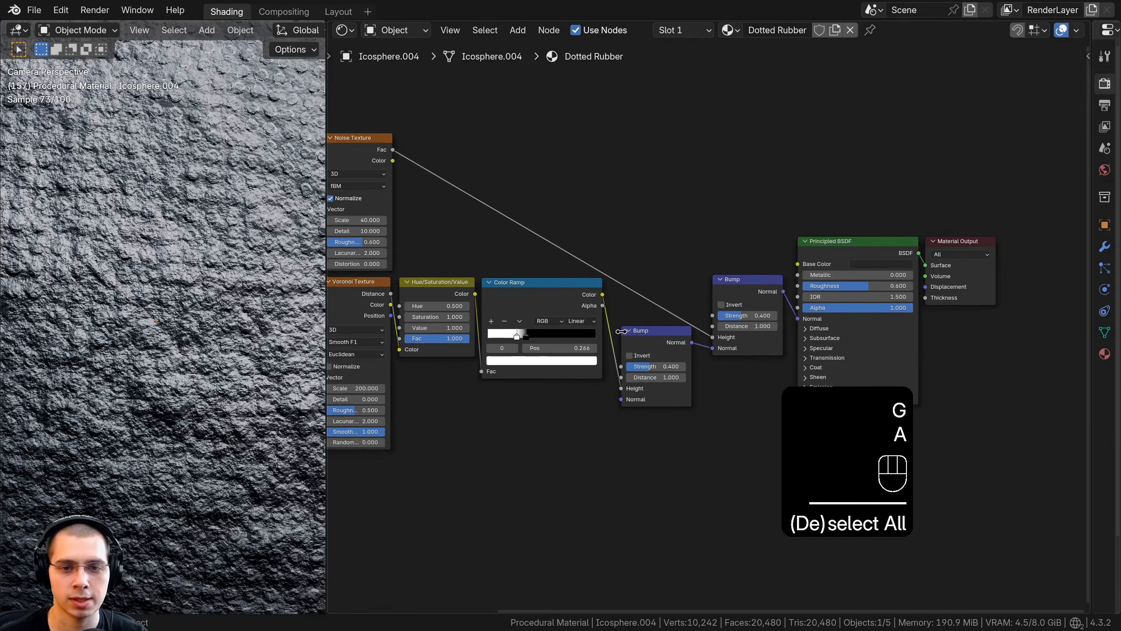
left_click_drag(637, 339, 640, 357)
Step: Set the Strength of the noise-driven Bump node to 0.06 and inspect the dotted surface up close
scroll(709, 327, "up", 2)
scroll(189, 339, "down", 6)
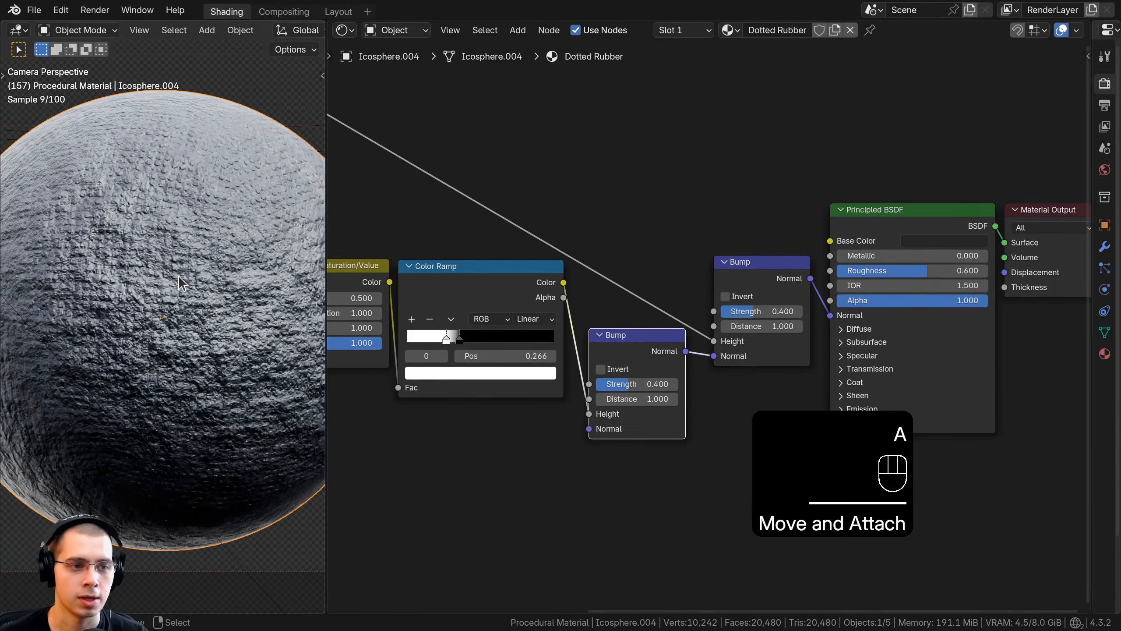
scroll(189, 339, "up", 4)
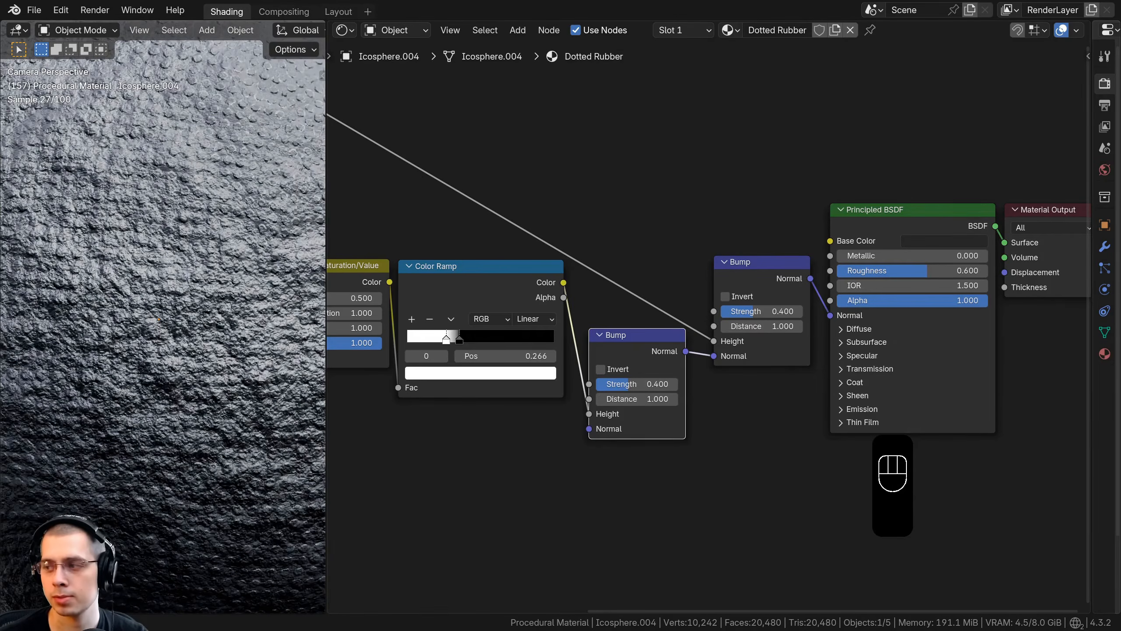
left_click(752, 311)
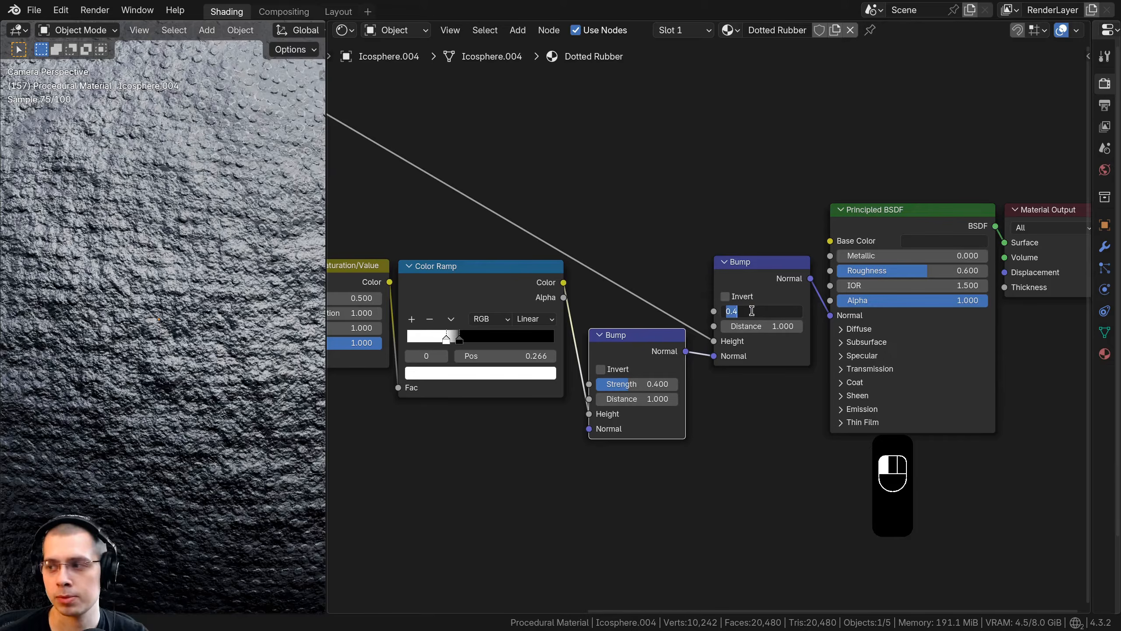
type("0.06")
key("Return")
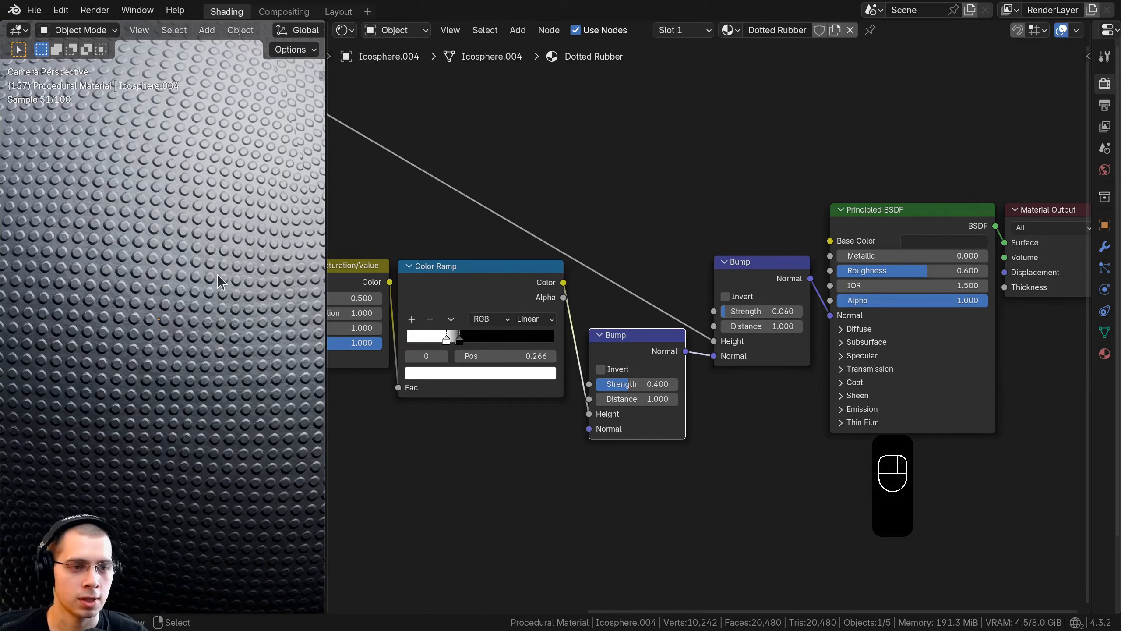
scroll(217, 274, "up", 6)
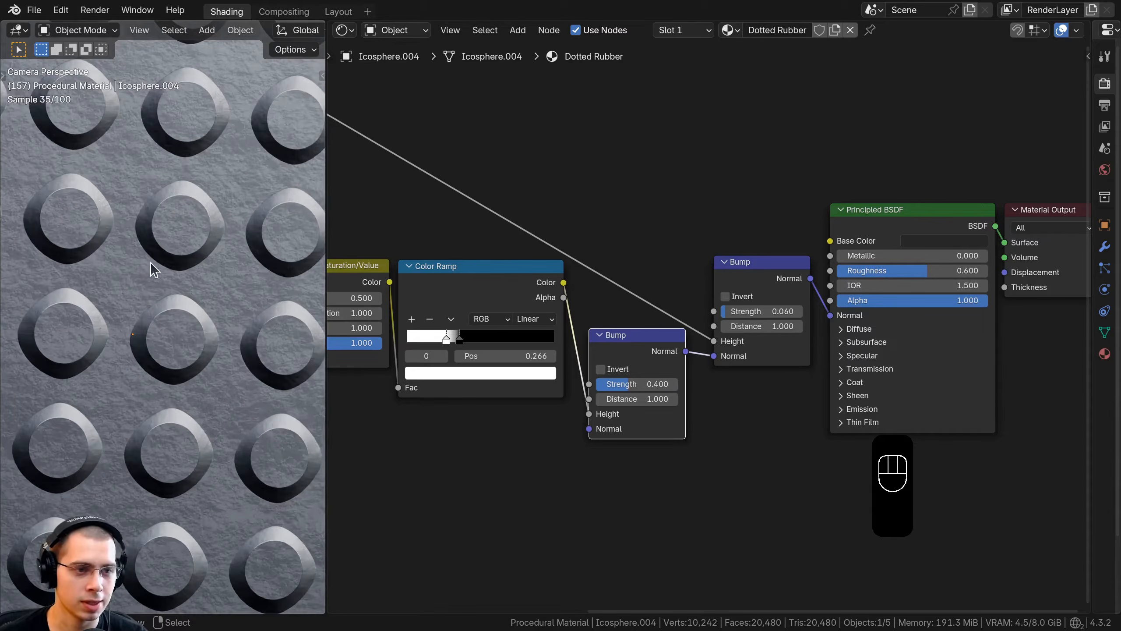
Step: Deselect all nodes and shift the Texture Coordinate node away from the Mapping node
scroll(130, 347, "down", 8)
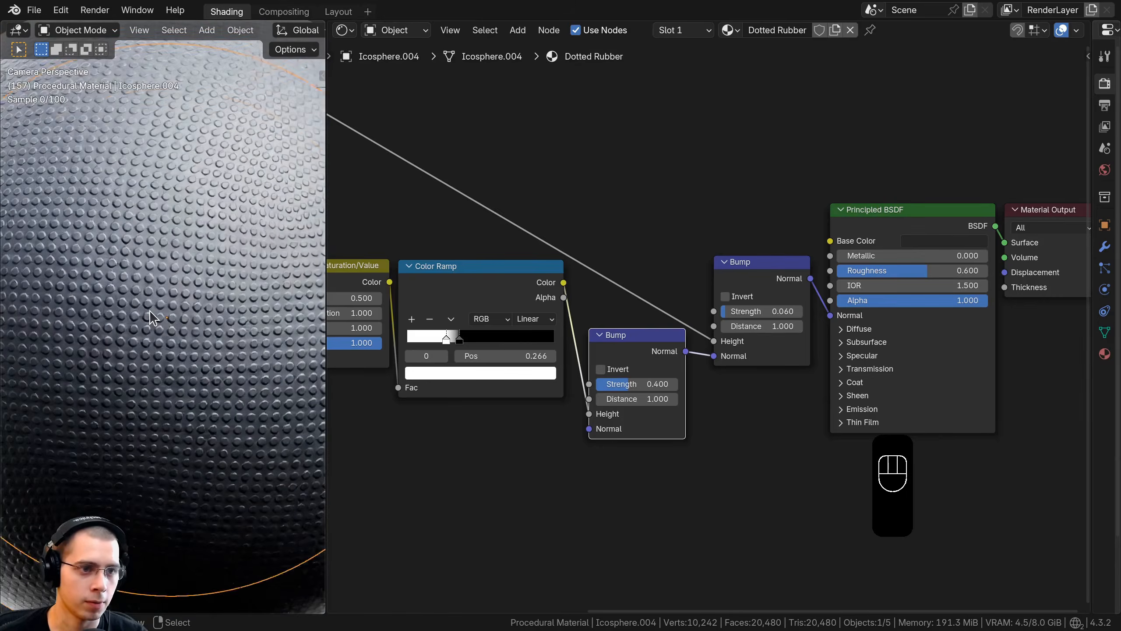
scroll(651, 333, "down", 6)
key("a")
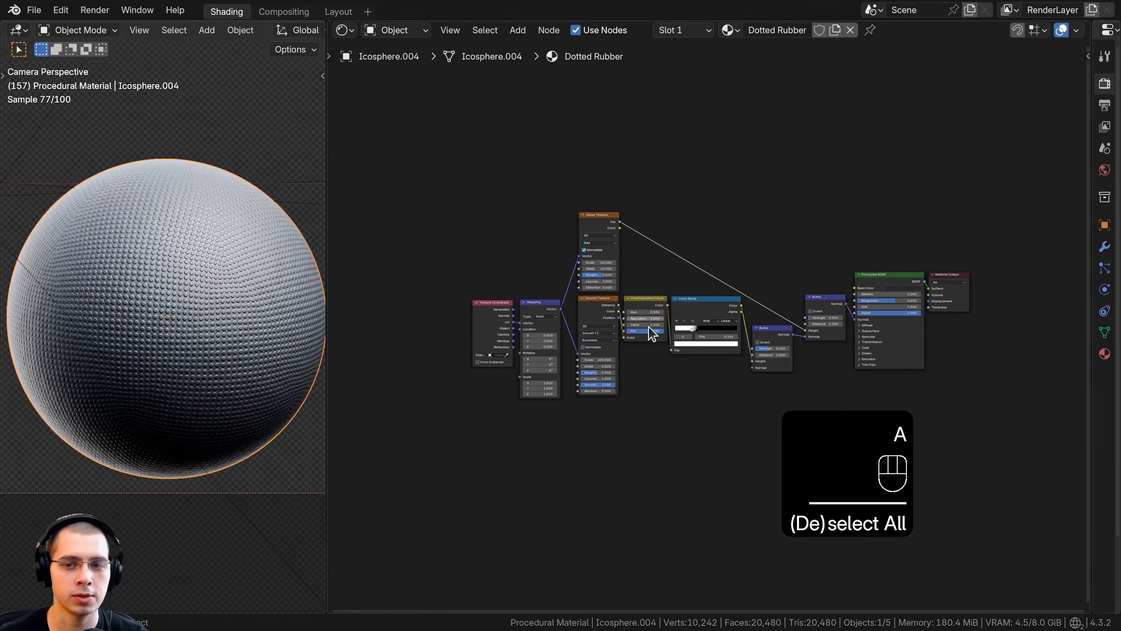
scroll(512, 185, "up", 2)
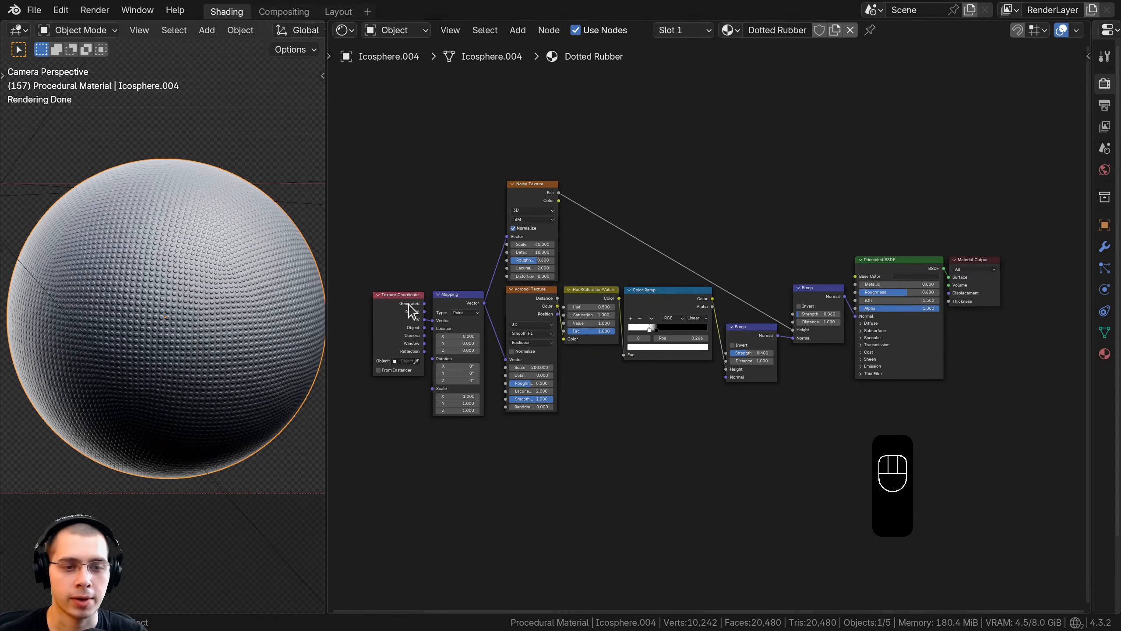
left_click_drag(405, 305, 388, 305)
middle_click_drag(596, 246, 786, 204)
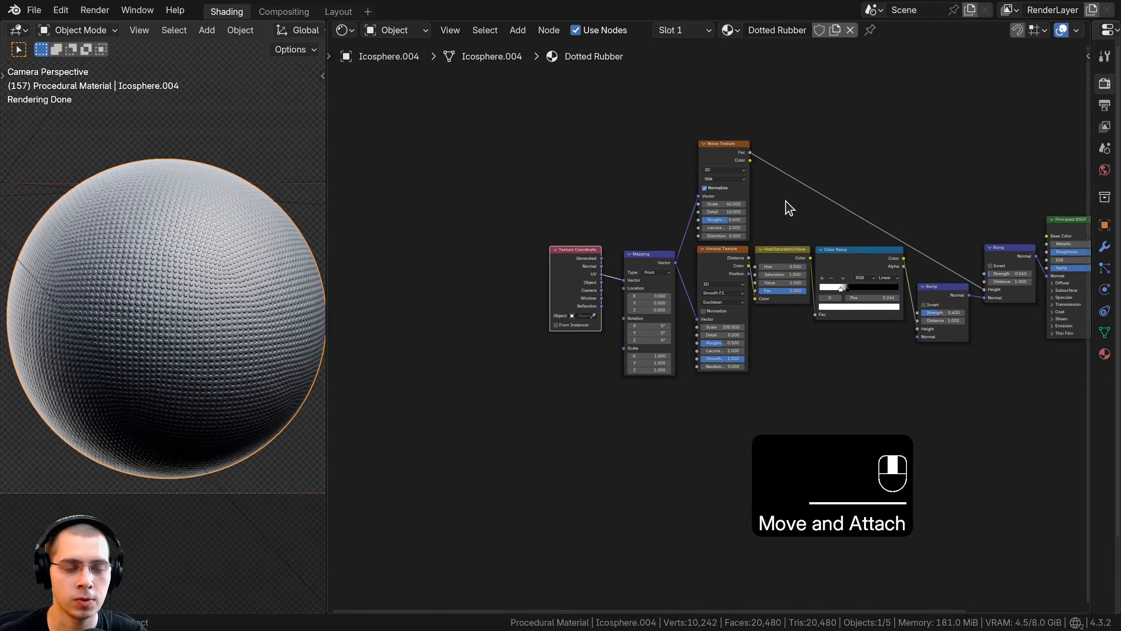
Step: Reposition the Texture Coordinate node roughly level with the Mapping node, with a wider gap between them
scroll(709, 316, "up", 5)
middle_click_drag(630, 267, 754, 318)
scroll(708, 329, "up", 5)
left_click_drag(590, 328, 579, 297)
key("g")
left_click(612, 325)
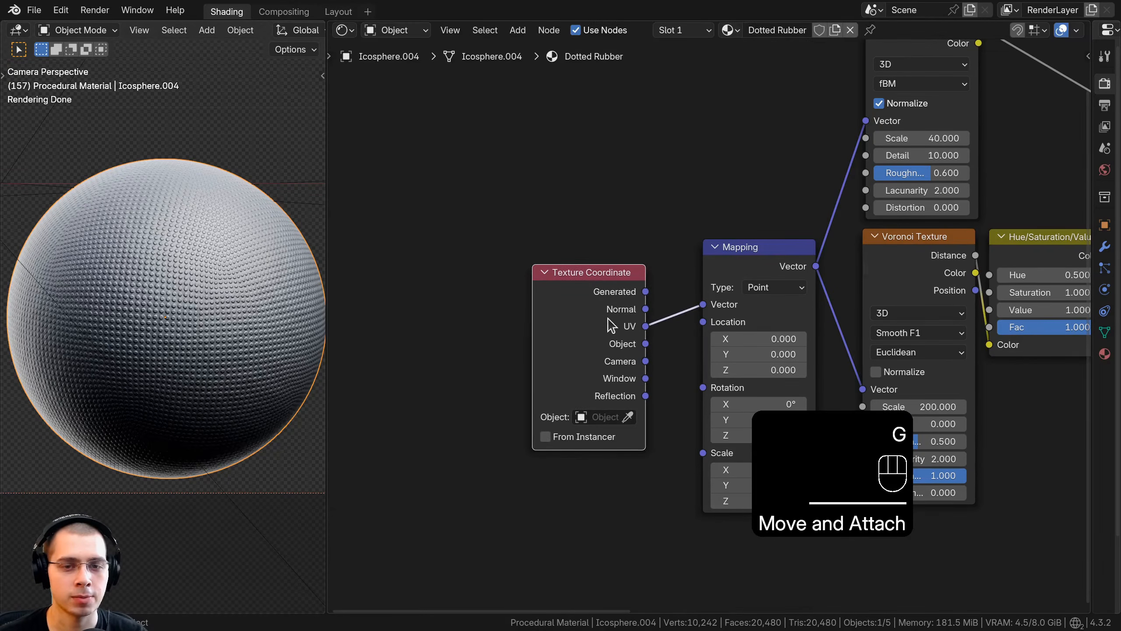
key("g")
left_click(582, 323)
key("g")
left_click(544, 313)
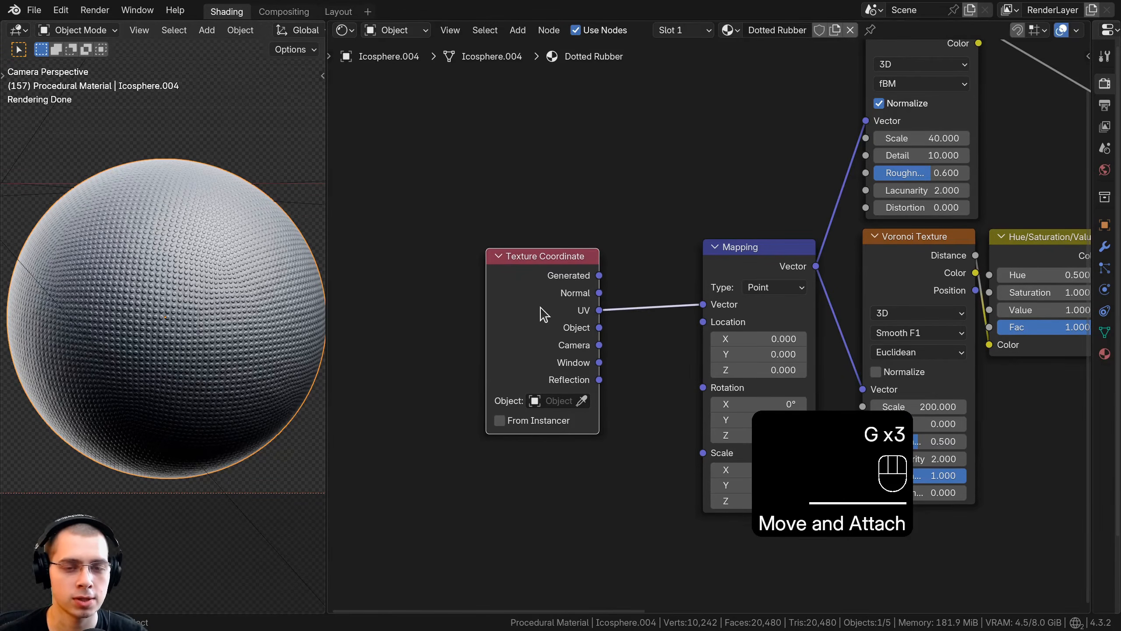
key("g")
left_click(544, 314)
scroll(459, 243, "down", 1)
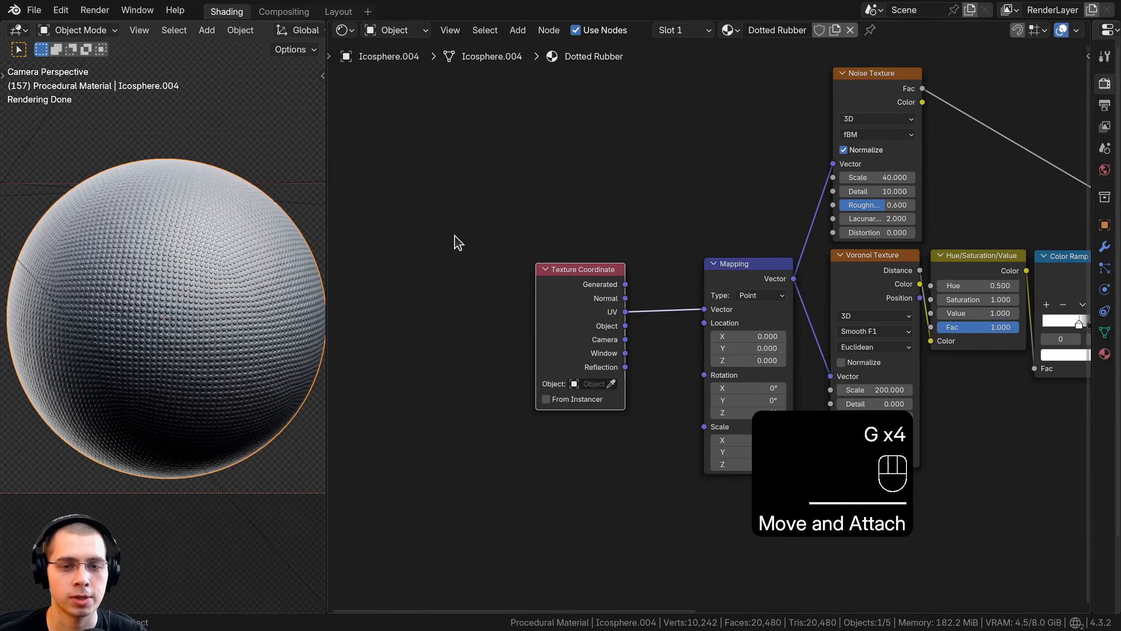
scroll(616, 340, "up", 1)
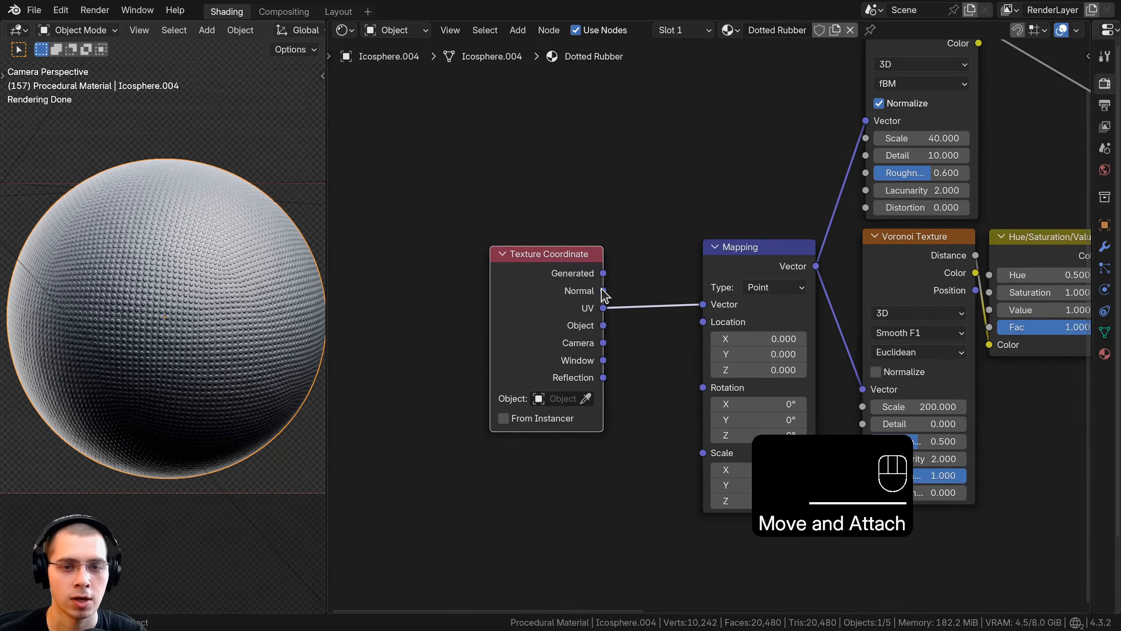
left_click_drag(604, 327, 640, 321)
scroll(591, 292, "down", 5)
left_click_drag(568, 327, 565, 328)
scroll(567, 325, "down", 7)
middle_click_drag(593, 283, 446, 267)
scroll(532, 261, "up", 1)
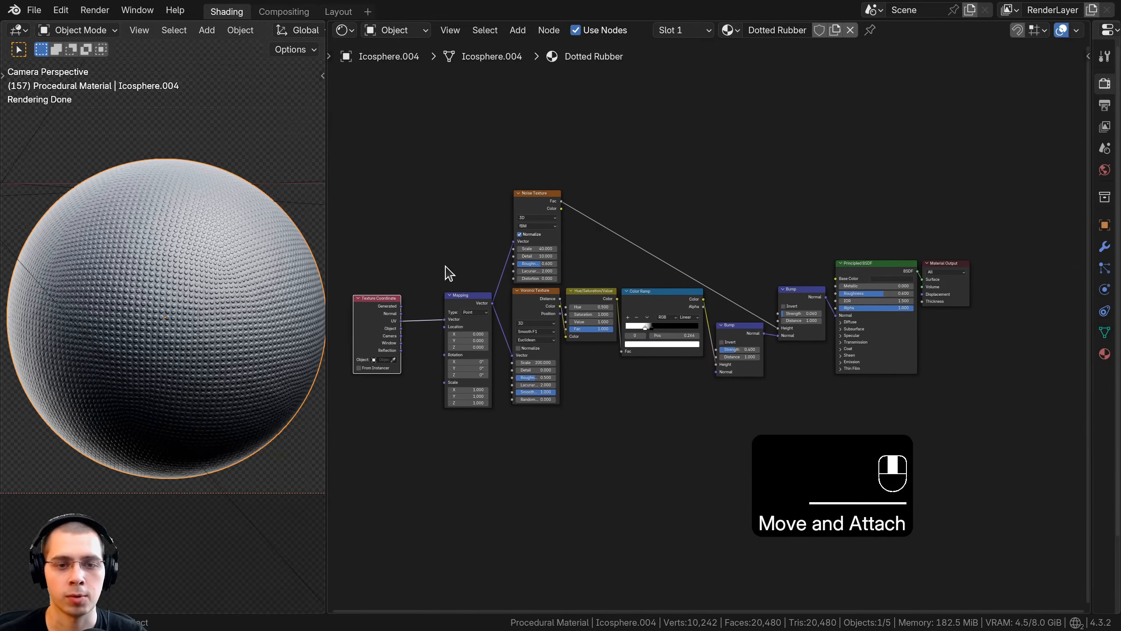
Step: Group every node between Texture Coordinate and Material Output into one node group, and return to the main material tree
left_click_drag(447, 132, 896, 440)
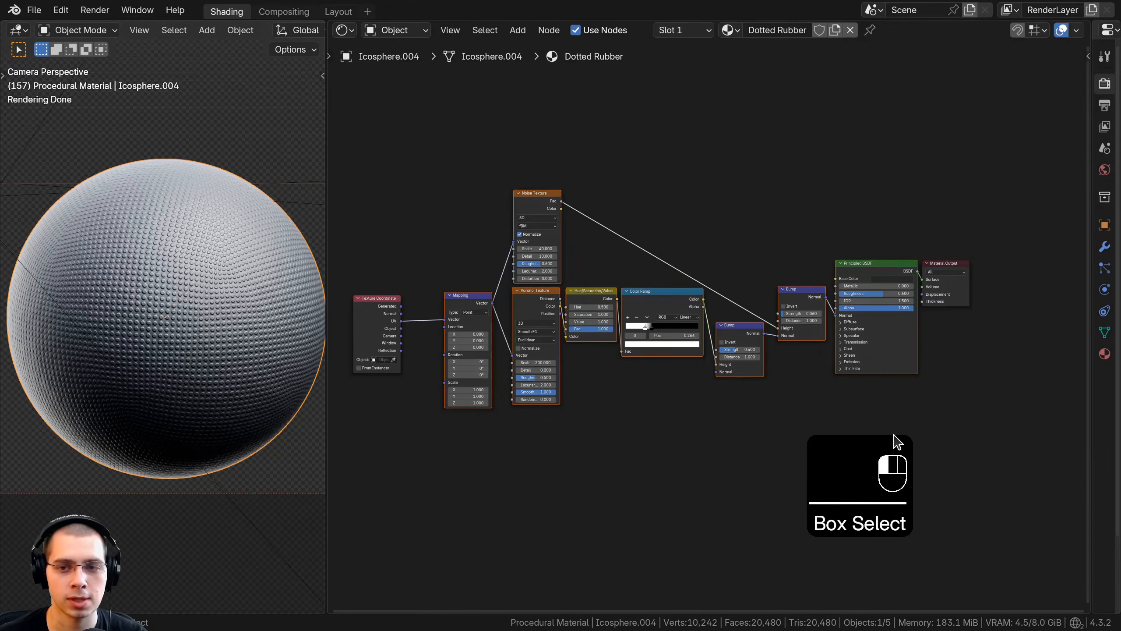
middle_click_drag(521, 355, 558, 347)
key("ctrl+g")
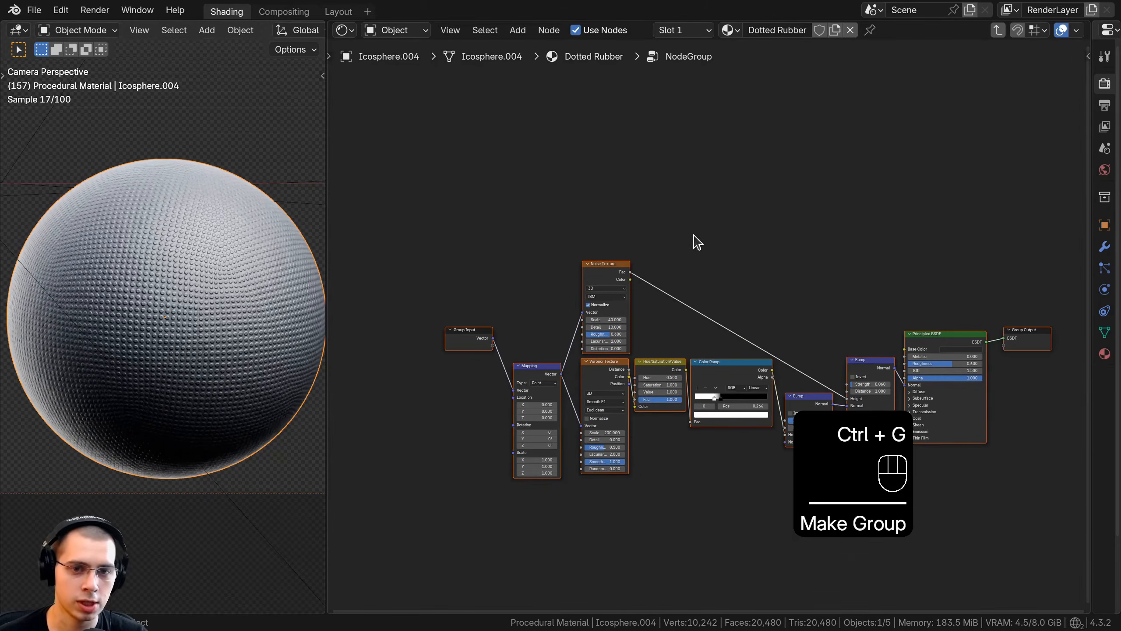
middle_click_drag(663, 305, 659, 301)
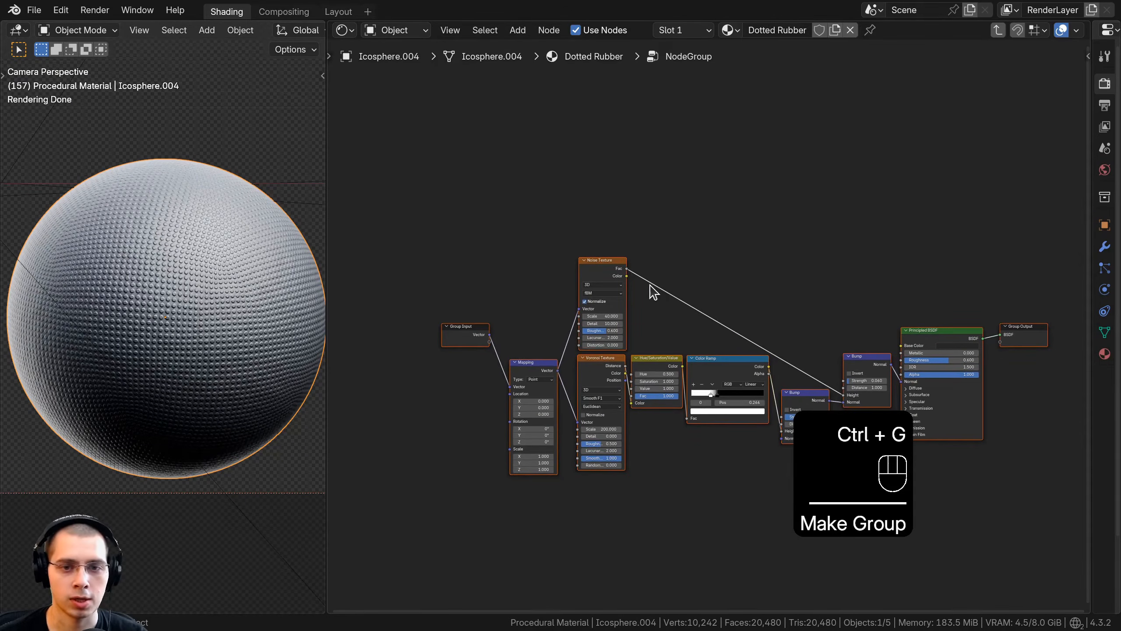
key("Tab")
Step: Bring the Texture Coordinate and Material Output nodes close to the group node and widen the group node
scroll(402, 318, "down", 1)
left_click_drag(402, 318, 645, 247)
left_click_drag(1023, 244, 758, 232)
scroll(709, 326, "up", 6)
left_click_drag(596, 213, 524, 212)
left_click_drag(651, 199, 586, 200)
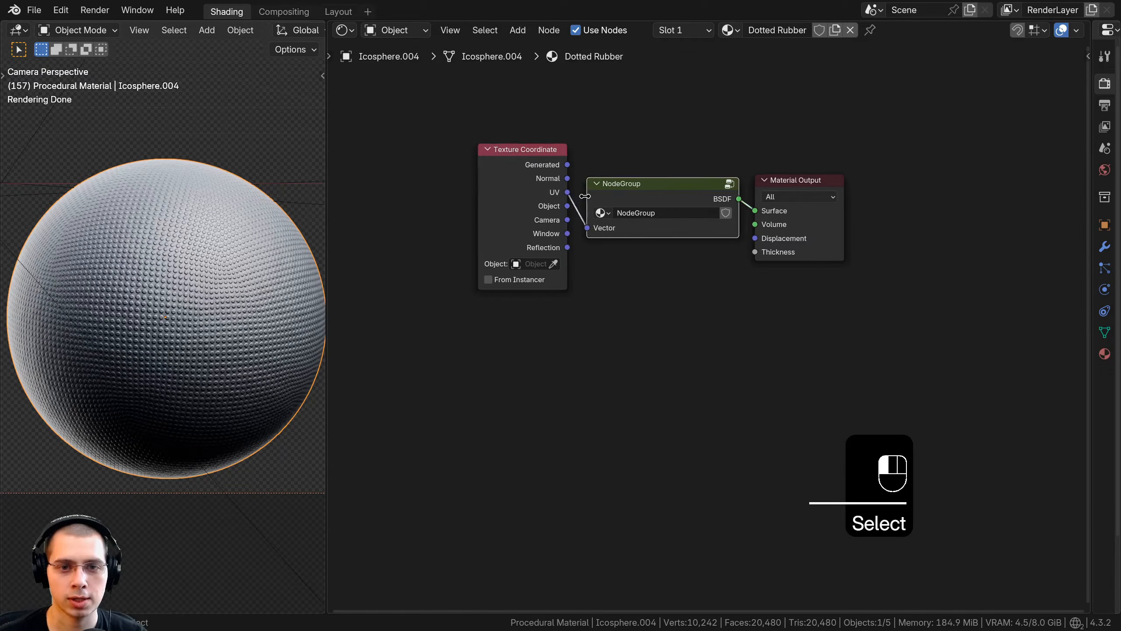
Step: Rename the node group Dotted Rubber by copying the material's name, and realign the group with the Material Output
left_click(777, 30)
key("ctrl+c")
left_click(709, 122)
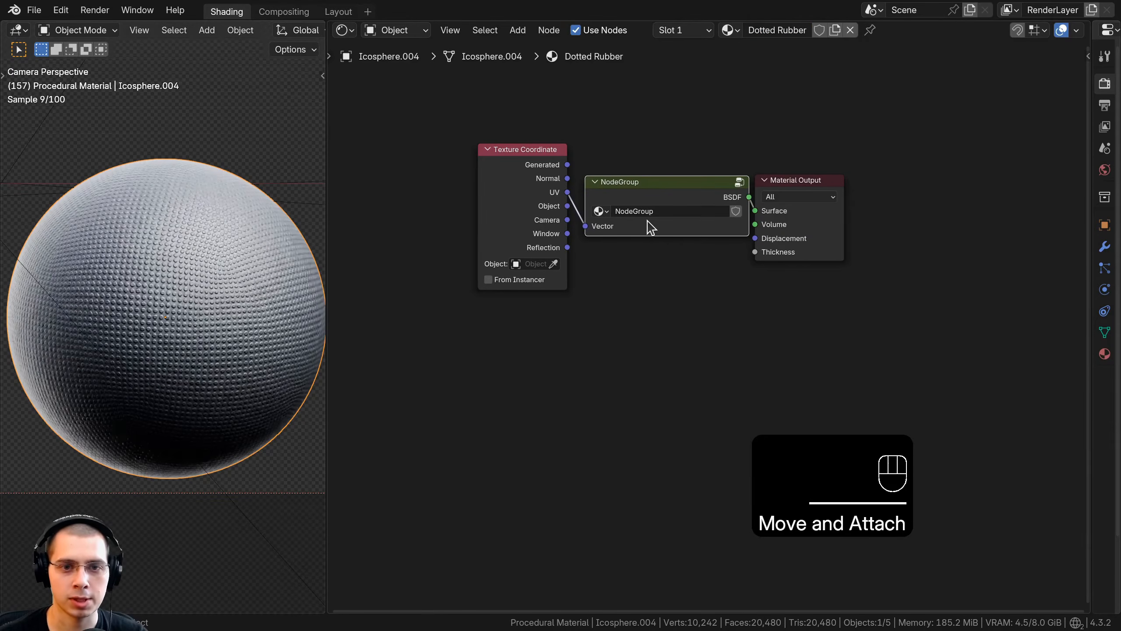
double_click(648, 212)
key("ctrl+v")
left_click(649, 162)
middle_click_drag(664, 249, 673, 360)
scroll(672, 360, "up", 1)
left_click_drag(669, 283, 668, 271)
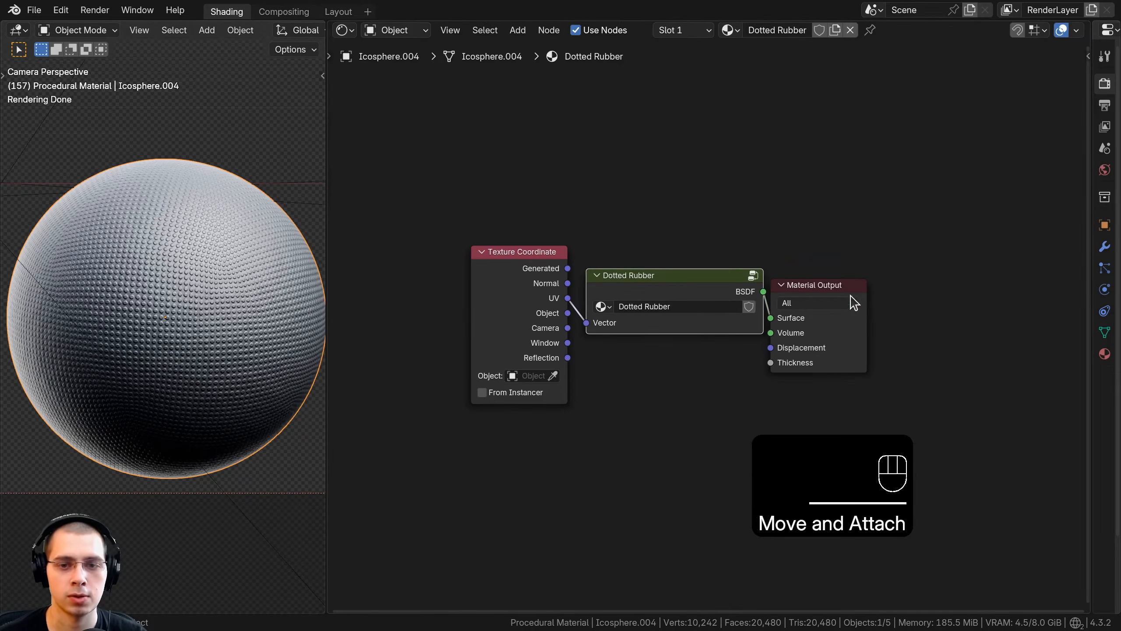
left_click_drag(849, 288, 855, 275)
Step: Open the Dotted Rubber group for editing and rename its BSDF output socket as Shader
left_click(621, 282)
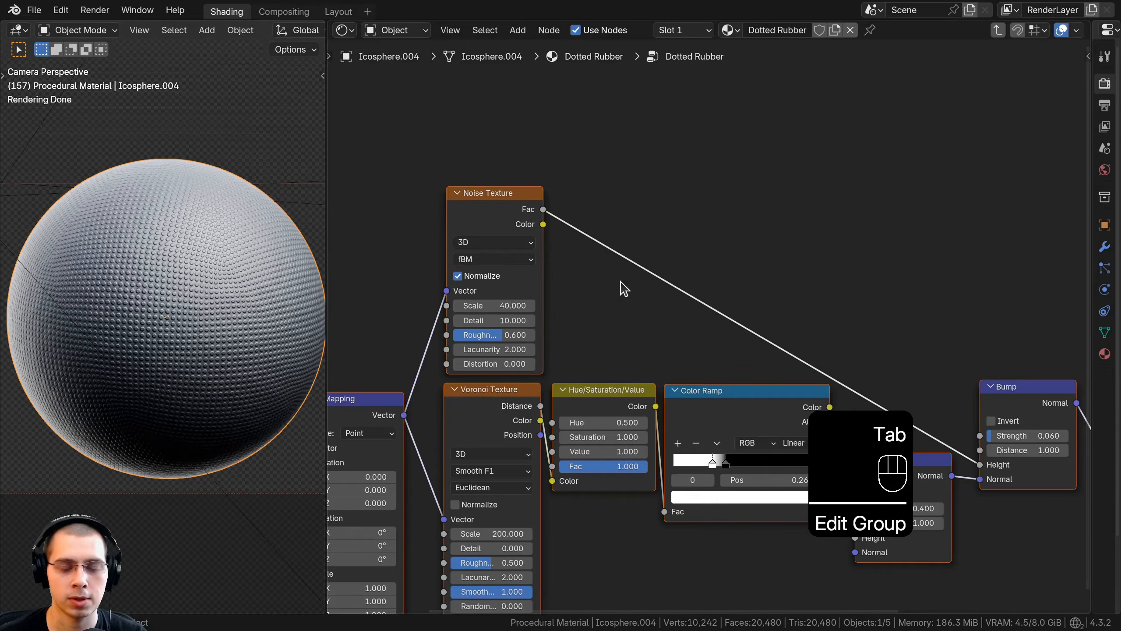
key("n")
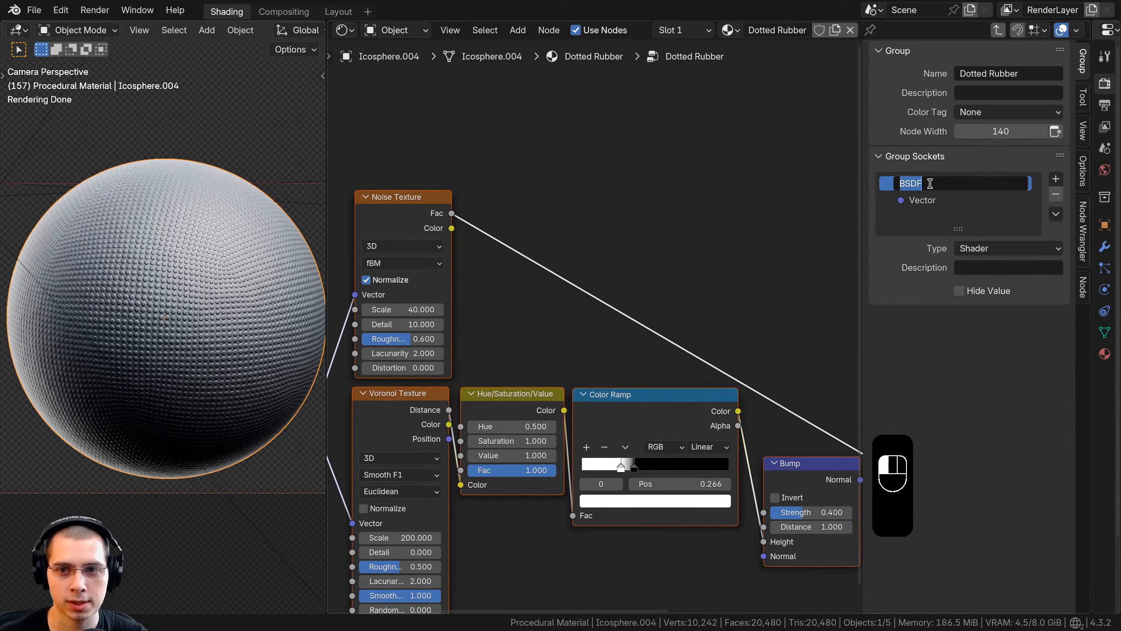
type("Shader")
key("Return")
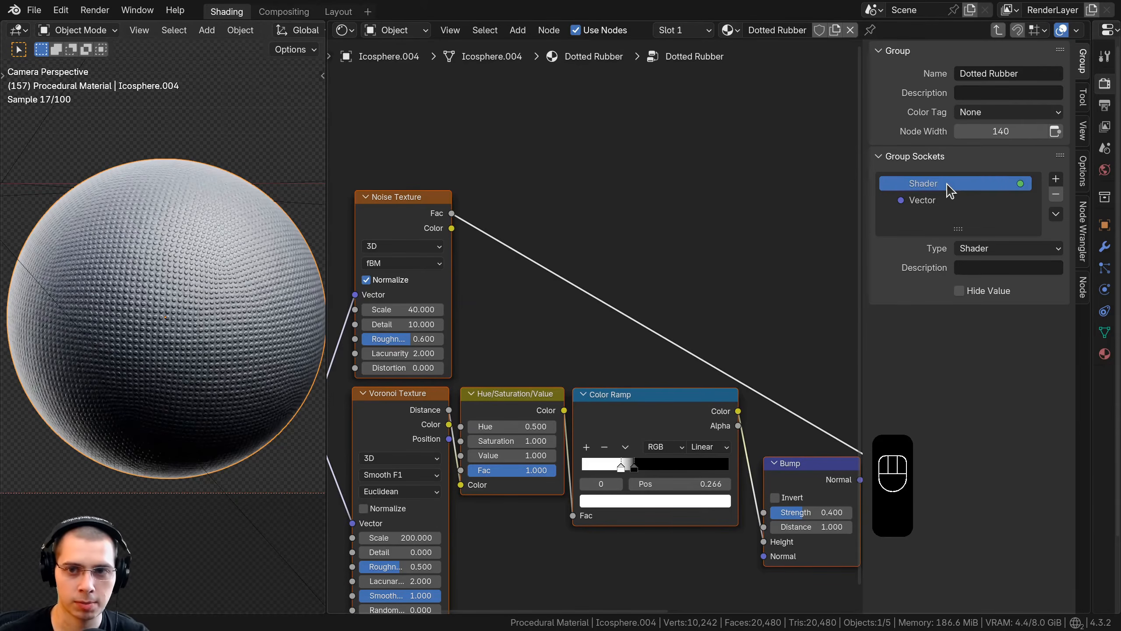
Step: Expose the Mapping node's Scale as a new socket on the Group Input and reposition the Group Input
scroll(512, 384, "down", 3)
middle_click_drag(512, 383, 750, 324)
scroll(618, 289, "up", 3)
key("a")
left_click_drag(567, 283, 553, 297)
scroll(650, 405, "up", 2)
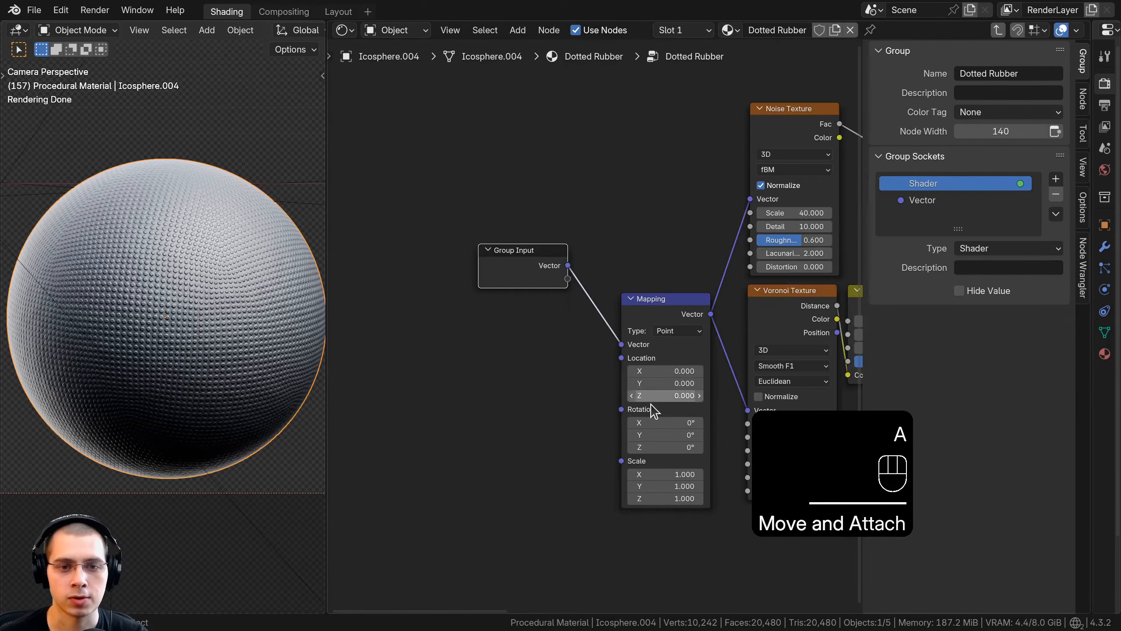
middle_click_drag(651, 388, 630, 382)
left_click_drag(600, 454, 538, 422)
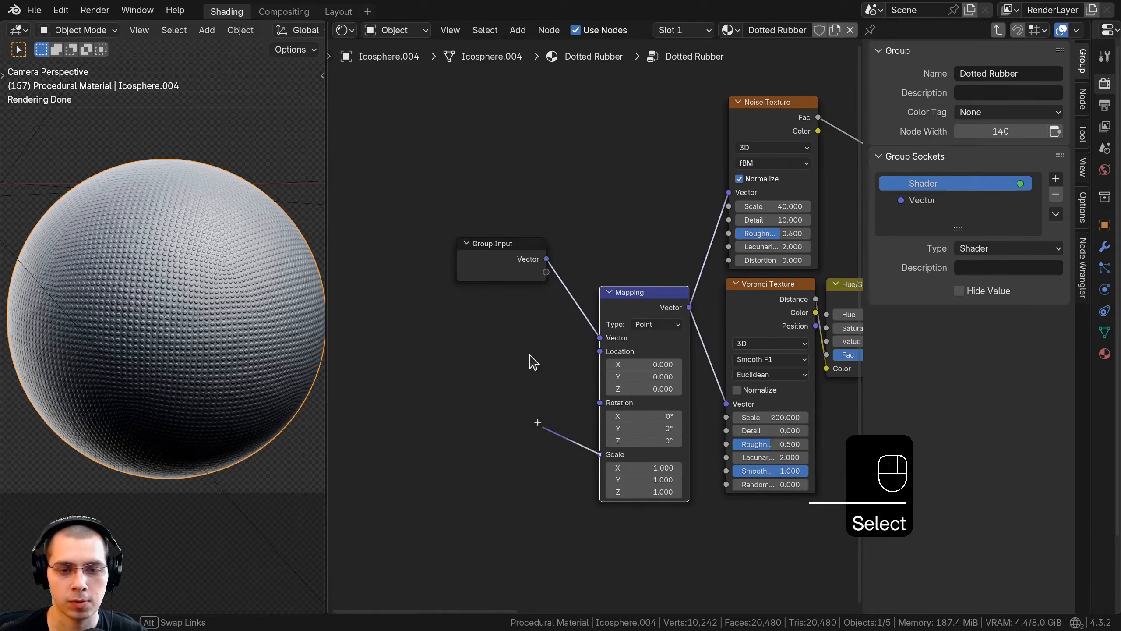
left_click_drag(549, 286, 546, 273)
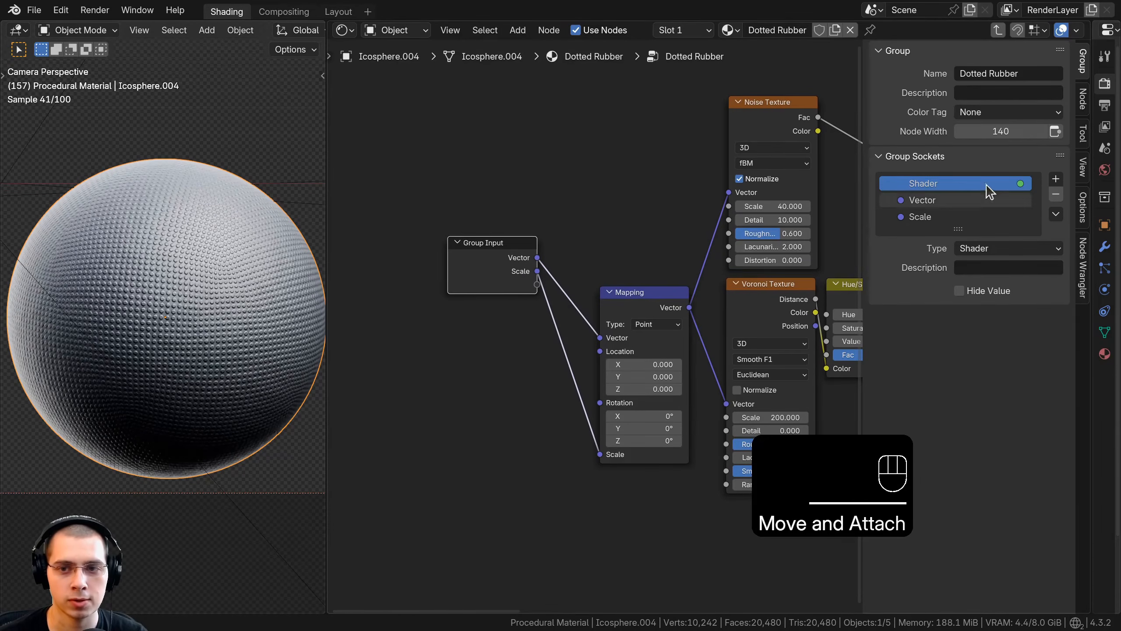
Step: Change the Scale group socket to Float with a default of 1, and set Scale on the group node to 1
left_click(936, 218)
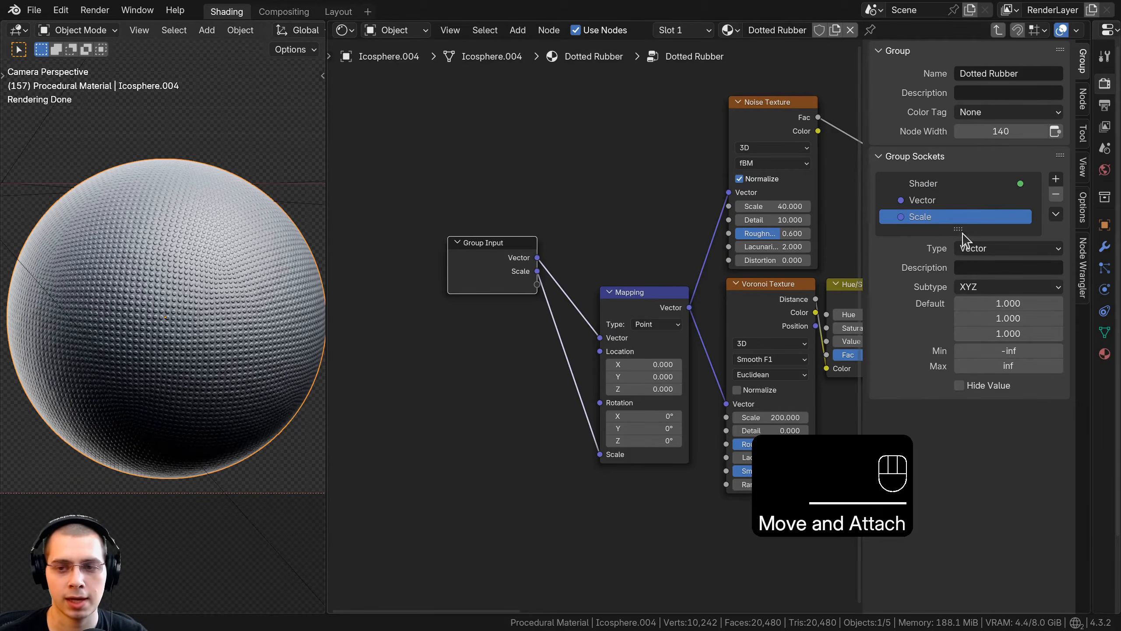
left_click(977, 248)
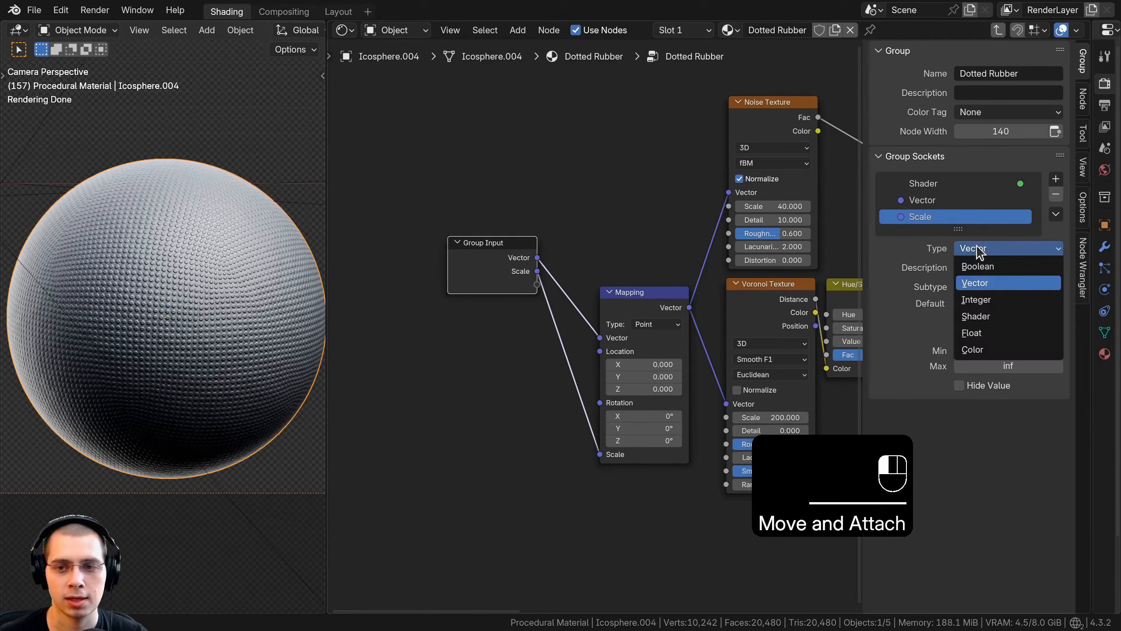
left_click(984, 333)
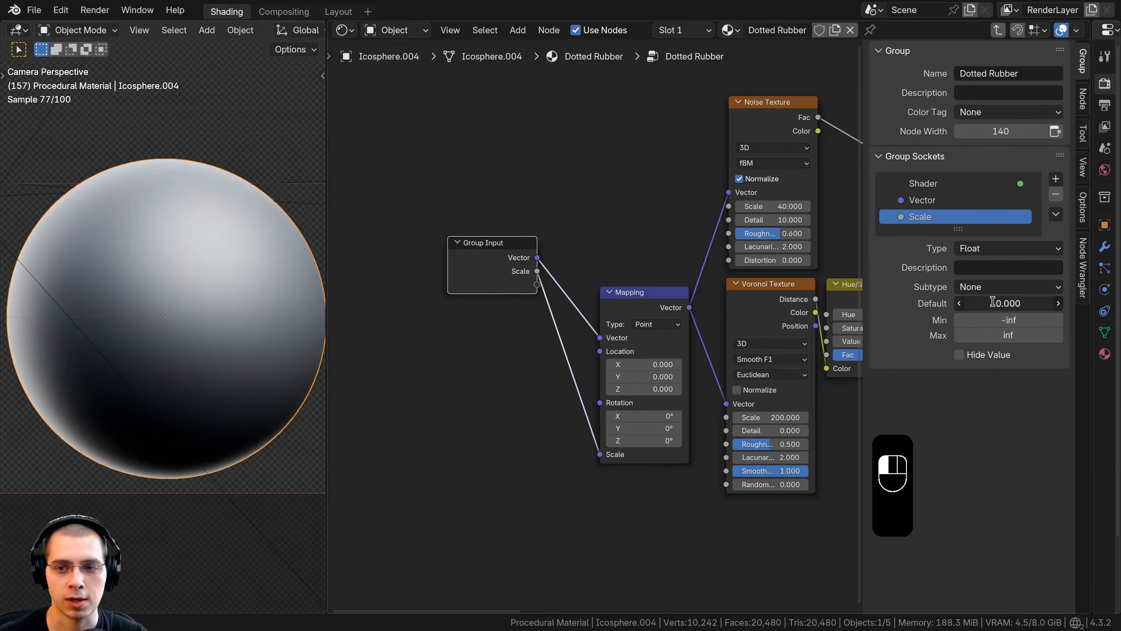
key("Tab")
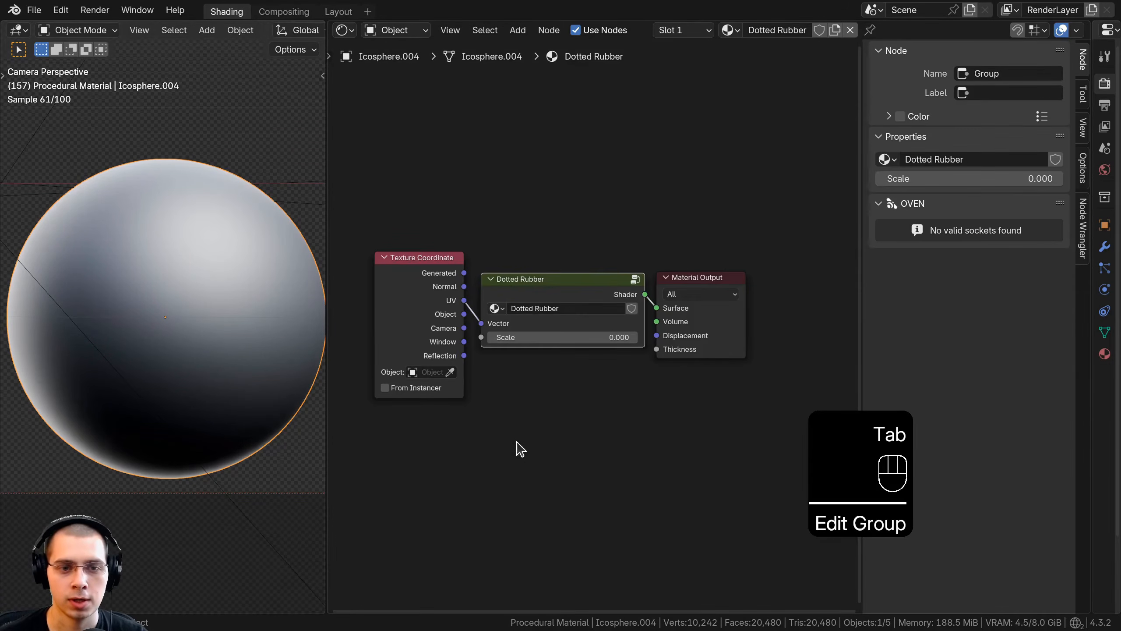
left_click(542, 340)
type("1")
key("Return")
Step: Reposition the Dotted Rubber group node and the Material Output together, and reselect the group node
left_click_drag(563, 215, 771, 337)
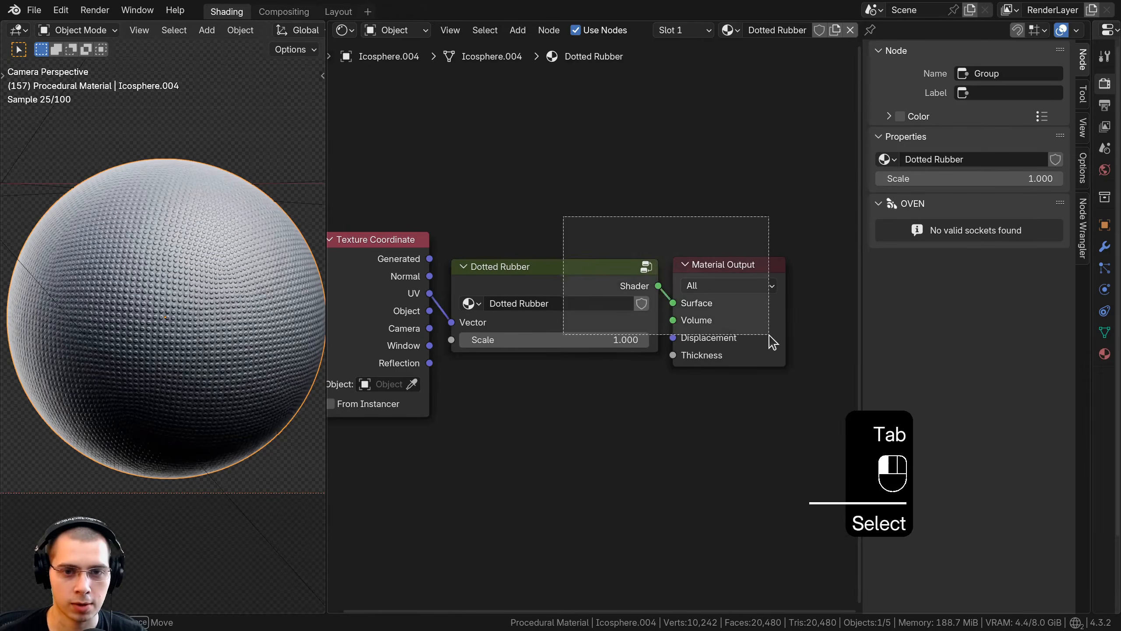
key("g")
left_click(620, 274)
key("a")
left_click(596, 268)
Step: Inside the group, move the Group Input near the Principled BSDF and expose its Base Color and Roughness as group inputs
key("Tab")
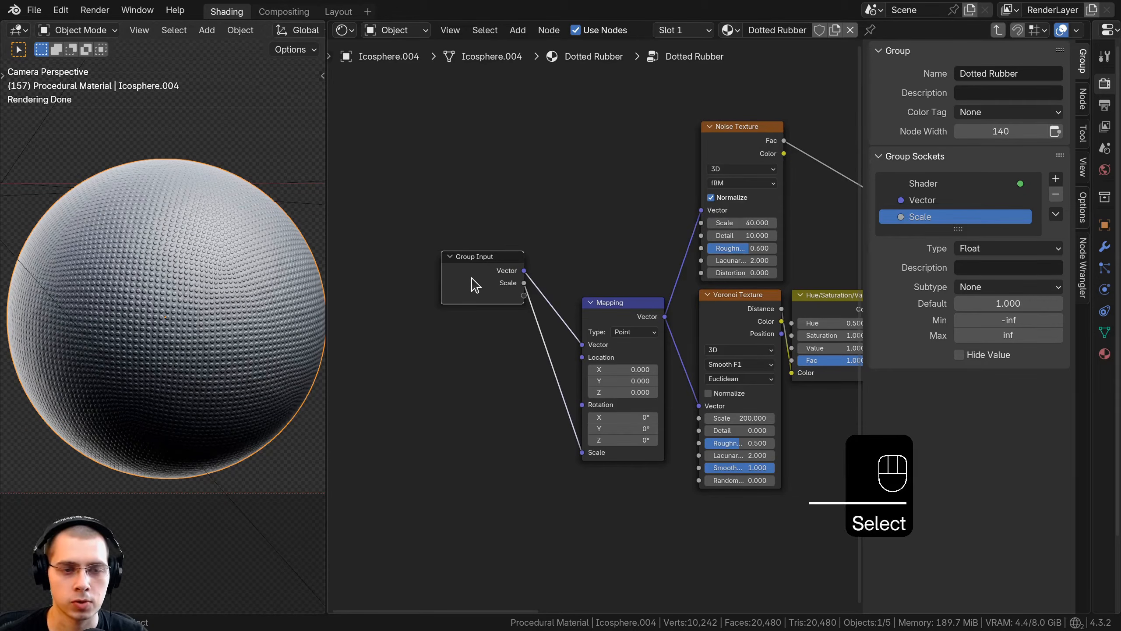
scroll(475, 287, "down", 3)
key("g")
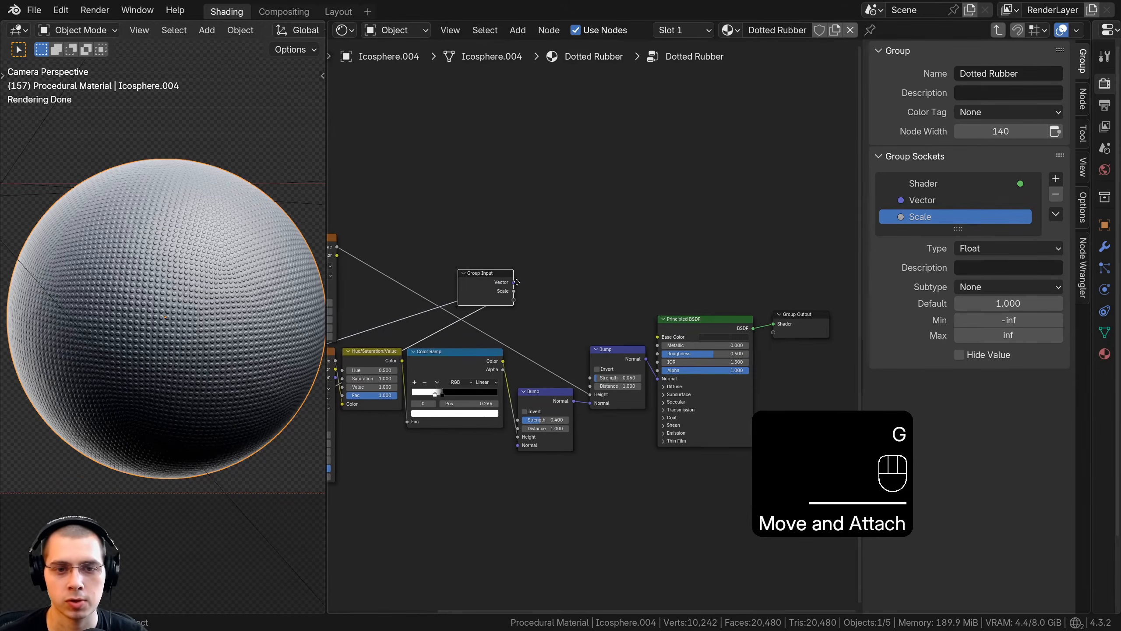
key("g")
left_click(585, 286)
scroll(636, 306, "up", 4)
left_click_drag(686, 342, 574, 297)
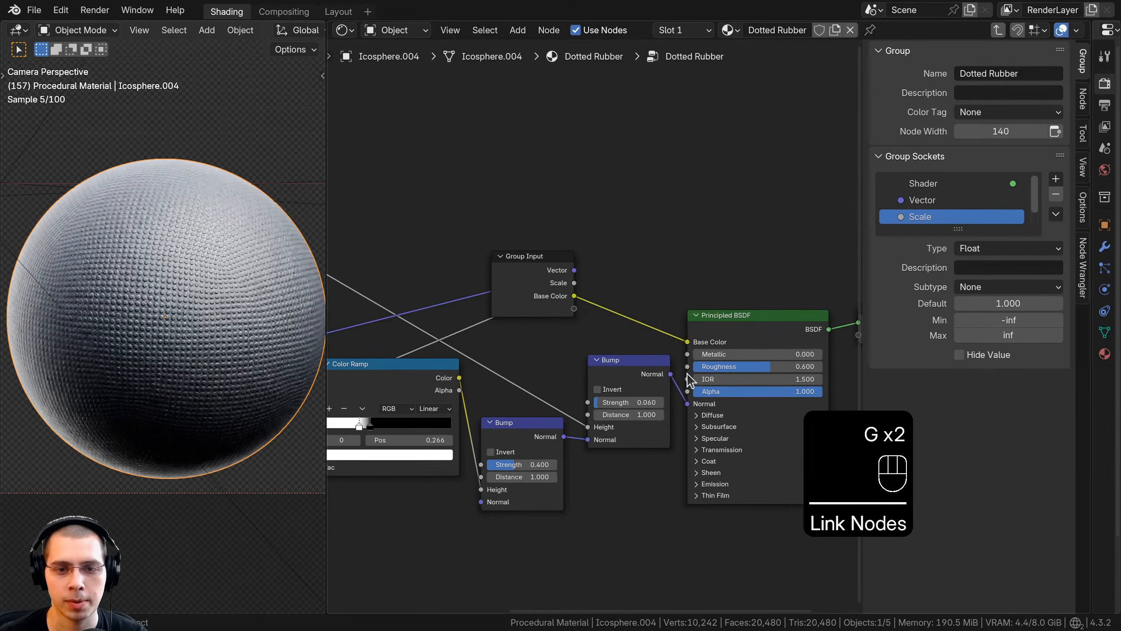
left_click_drag(687, 369, 576, 308)
Step: Move the Group Input back to the start of the node tree, above the Mapping node
left_click(537, 282)
key("g")
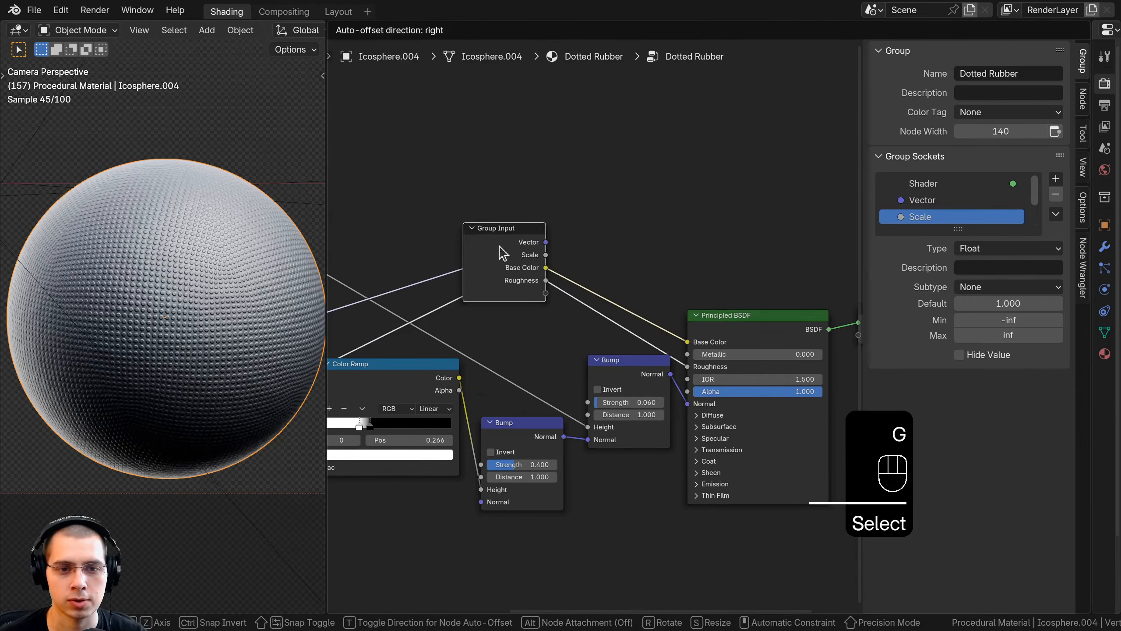
left_click(500, 248)
scroll(525, 341, "down", 1)
middle_click_drag(524, 341, 738, 318)
key("g")
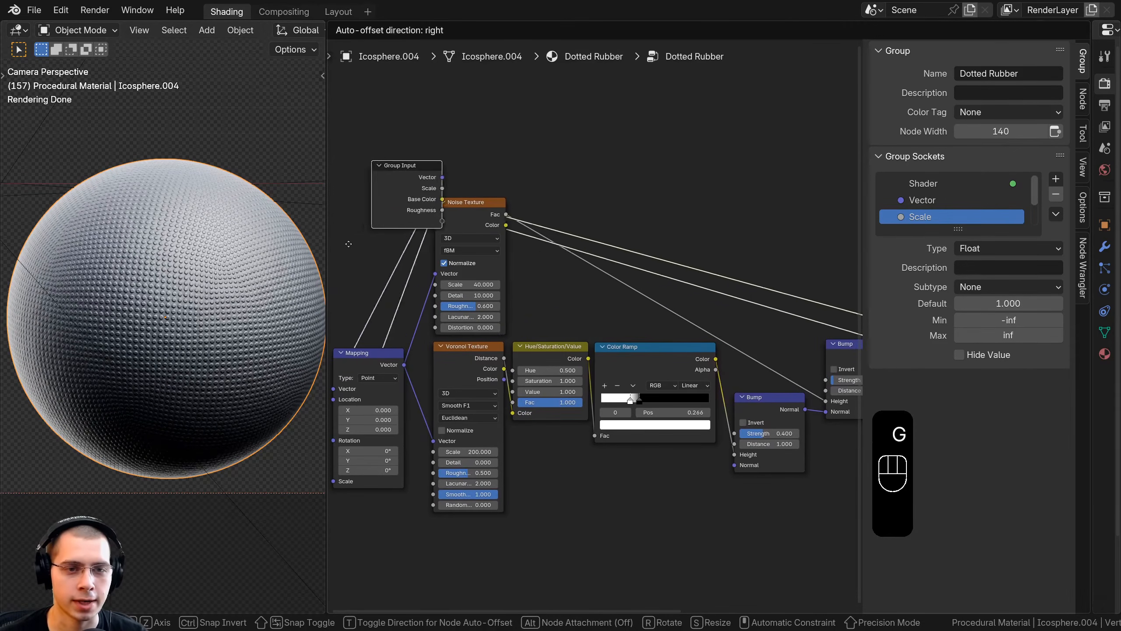
left_click(500, 319)
Step: Expose the Hue/Saturation/Value node's Value as a group input and rename that socket Dots Size
scroll(737, 433, "up", 2)
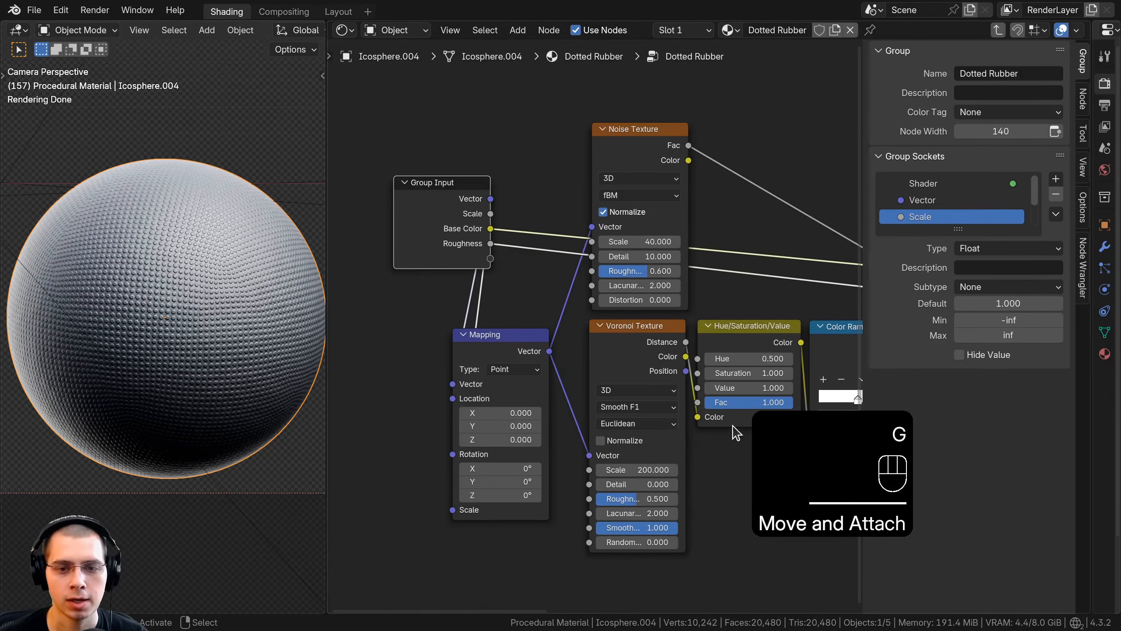
left_click_drag(735, 388, 490, 259)
right_click(733, 388)
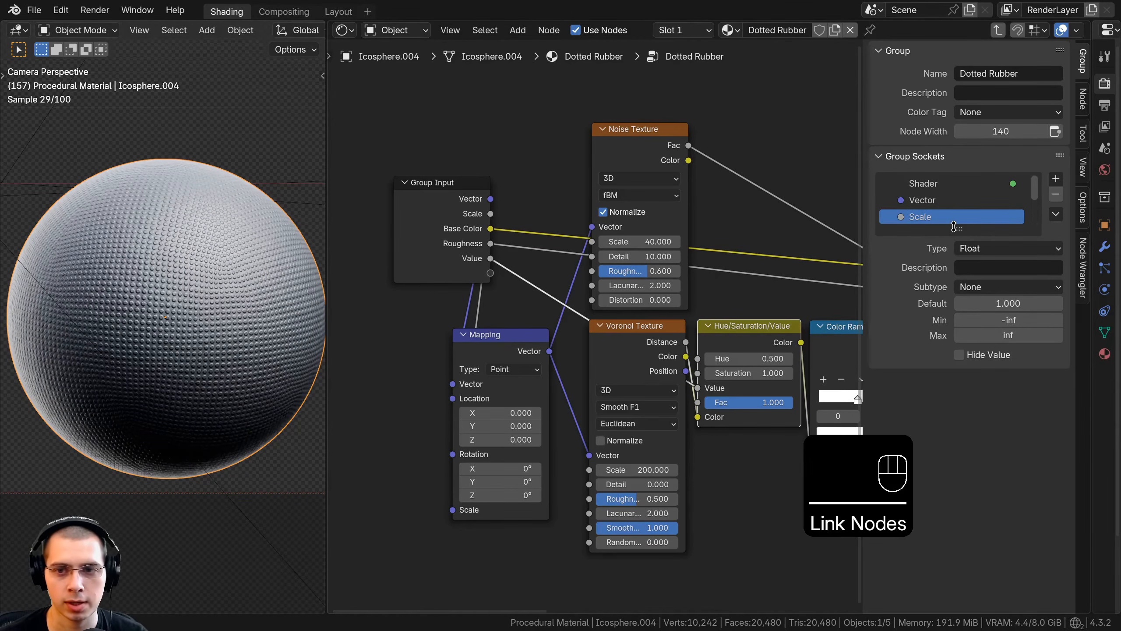
left_click_drag(955, 228, 958, 329)
double_click(926, 265)
type("Dots")
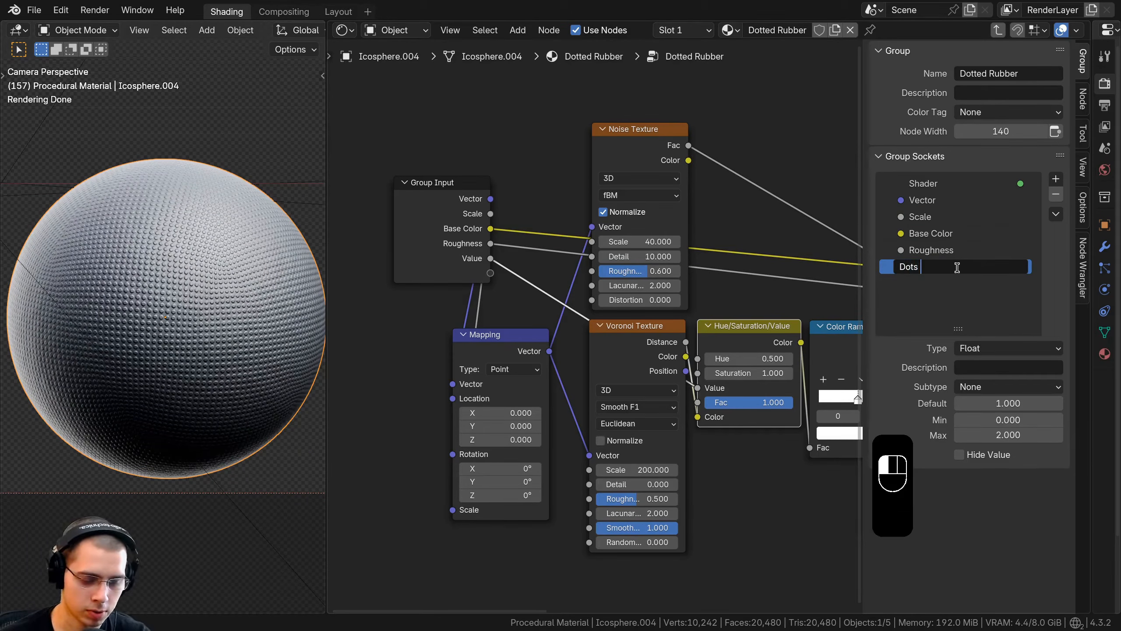
type(" Size")
key("Return")
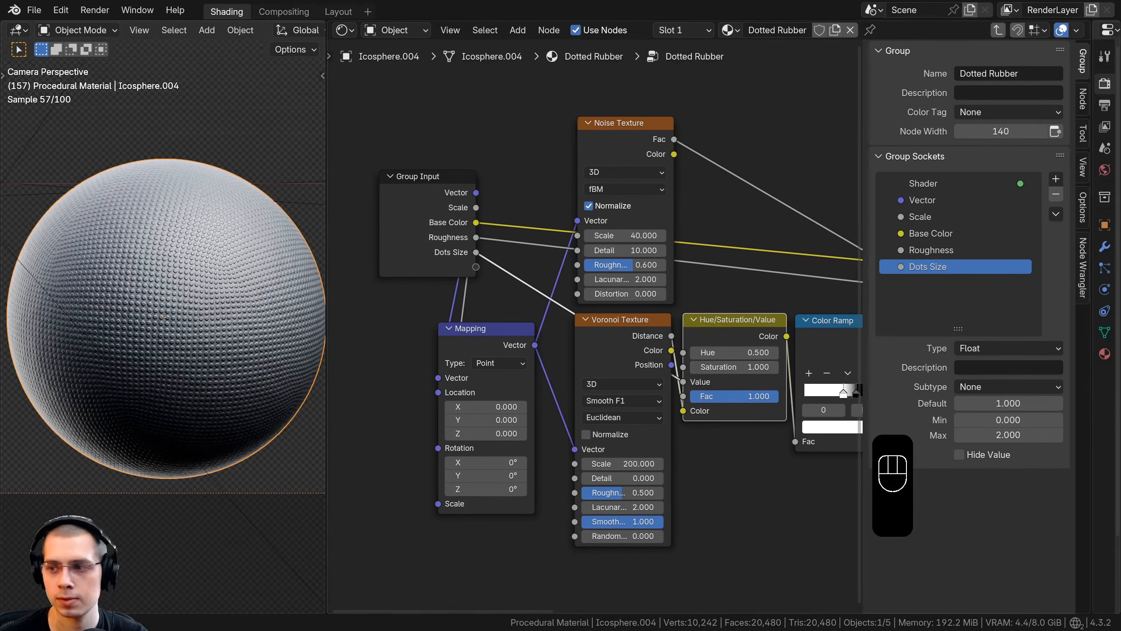
Step: Expose the Voronoi Texture's Scale as a group input and rename that socket Dots Scale
middle_click_drag(586, 498, 607, 488)
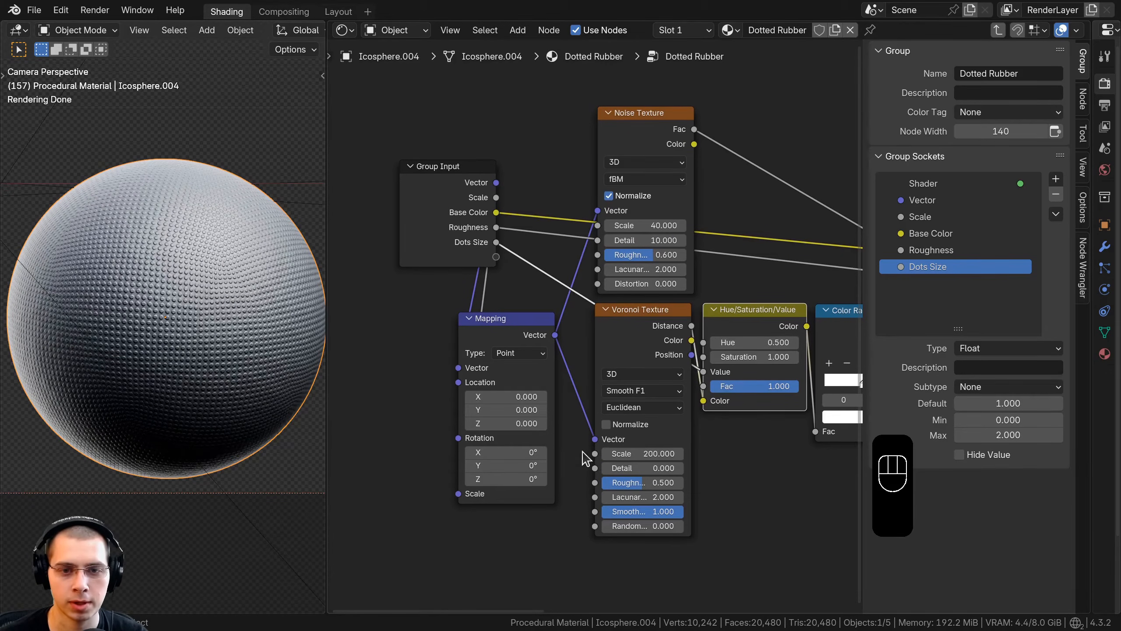
left_click_drag(595, 454, 496, 256)
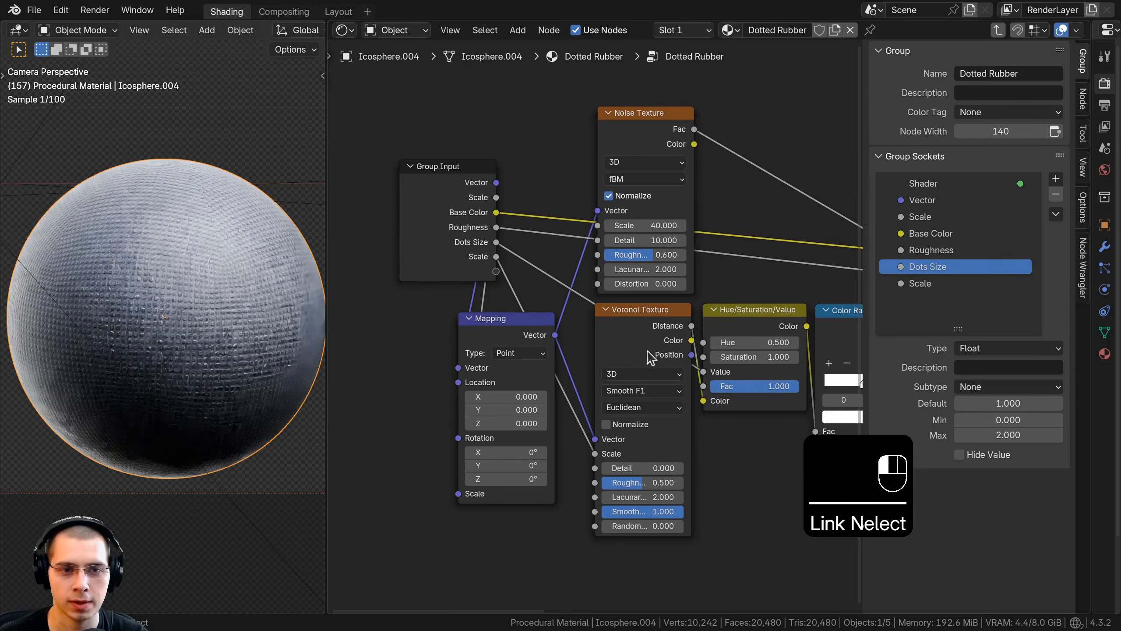
left_click(906, 286)
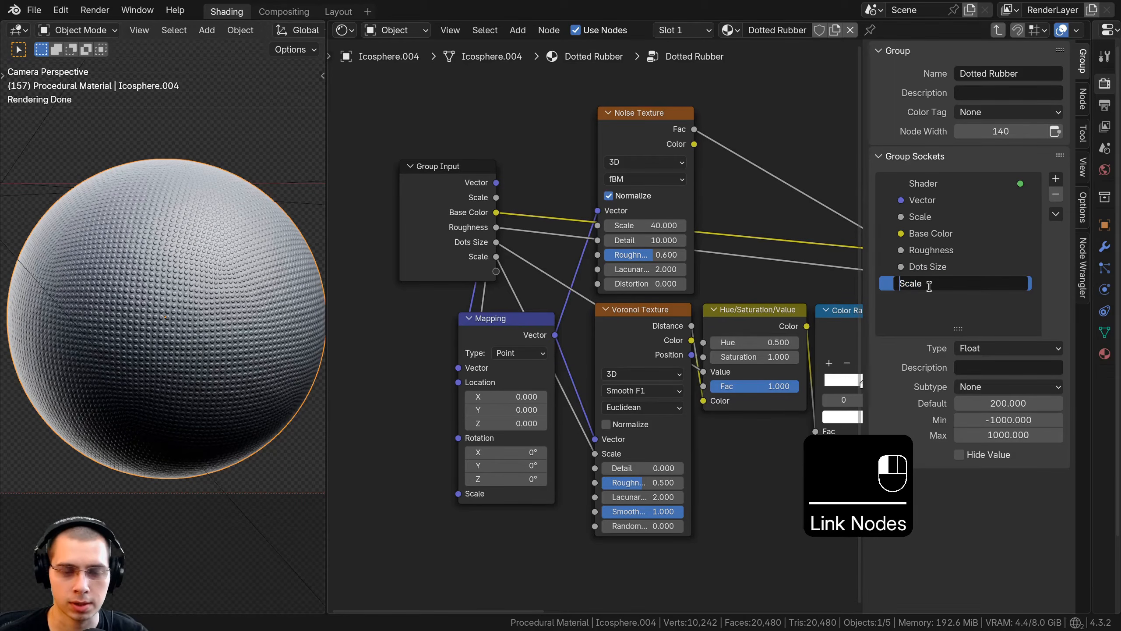
type("Dots")
key("Return")
Step: Place Dots Scale above Dots Size in the group sockets and rename Dots Size as Dots Individual Size
left_click_drag(927, 266, 931, 297)
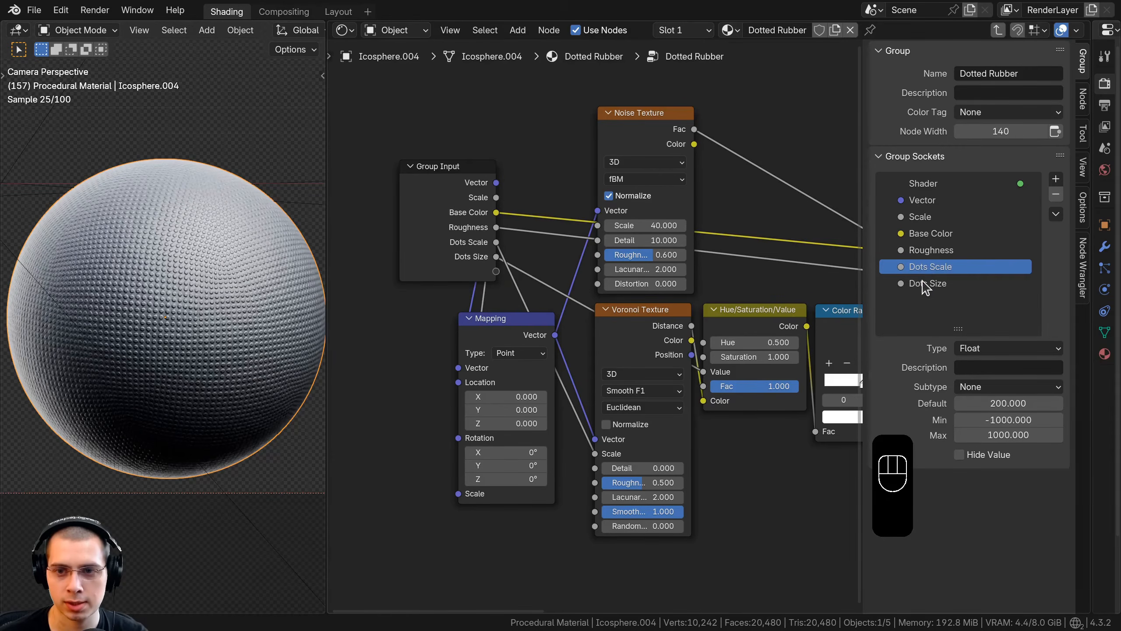
left_click(925, 285)
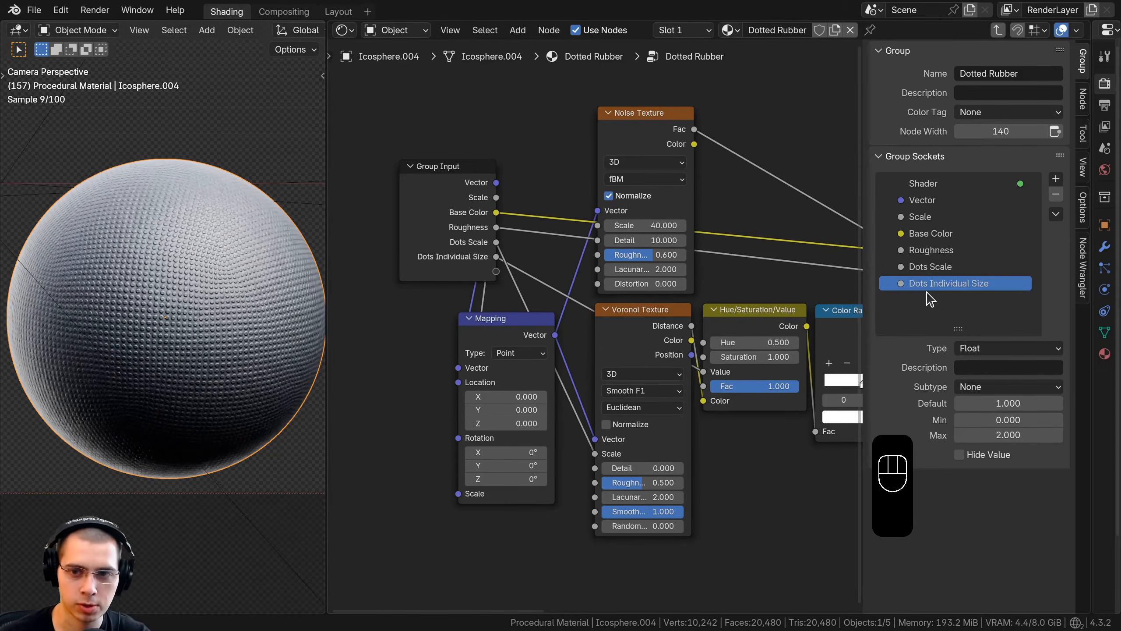
Step: Expose the Noise Texture's Scale and Detail as group inputs and rename them Noise Scale and Noise Detail
middle_click_drag(491, 263, 492, 272)
left_click_drag(478, 272, 467, 273)
middle_click_drag(426, 291, 532, 324)
left_click_drag(507, 286, 471, 275)
scroll(585, 316, "up", 3)
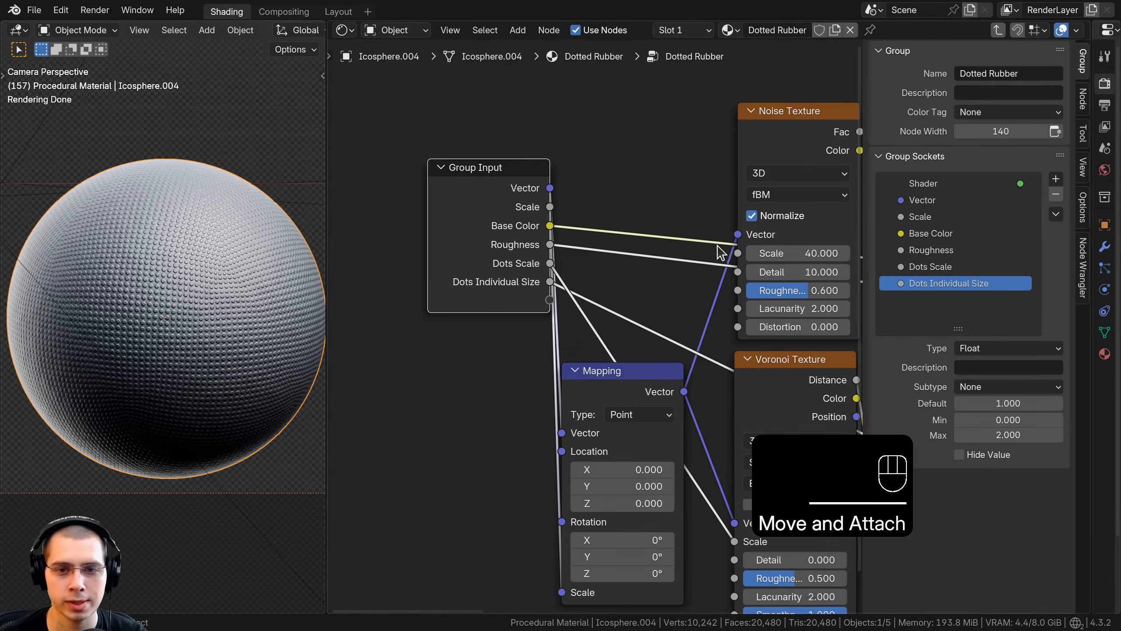
left_click_drag(740, 251, 556, 299)
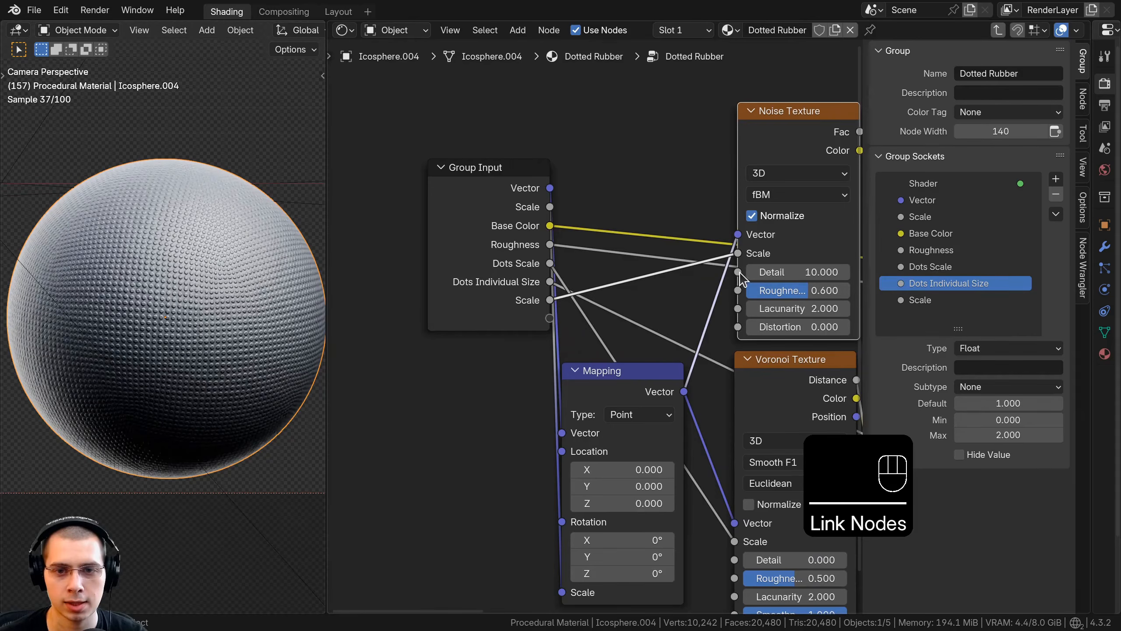
left_click_drag(740, 273, 550, 318)
double_click(904, 300)
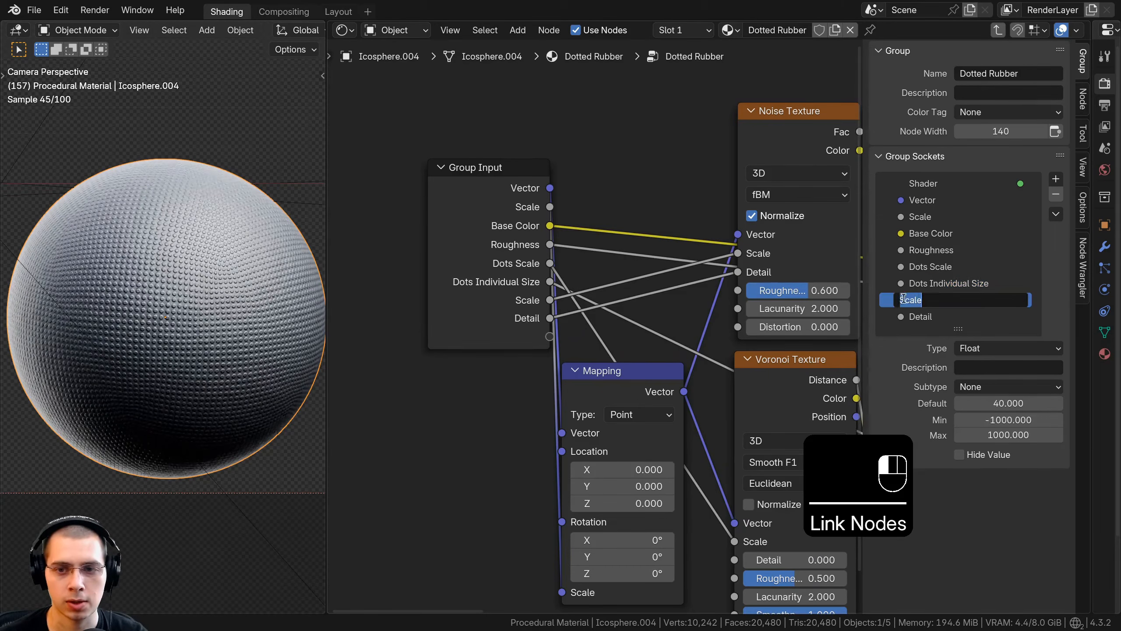
type("Noise")
key("Return")
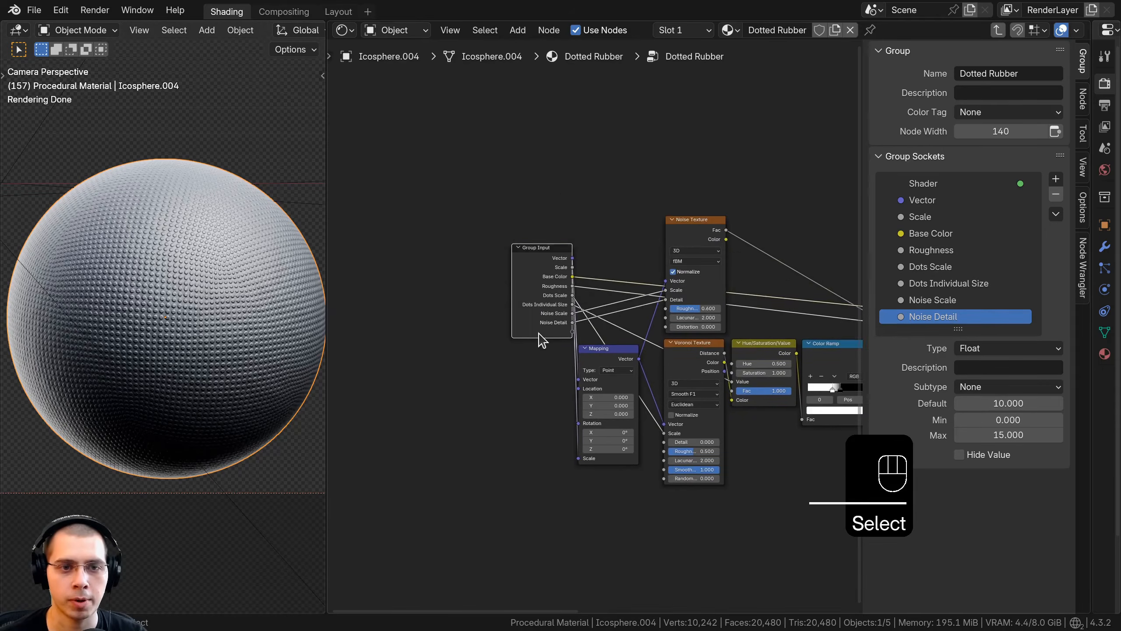
Step: Move the Group Input node below the Color Ramp, next to the first Bump node
middle_click_drag(544, 313, 479, 208)
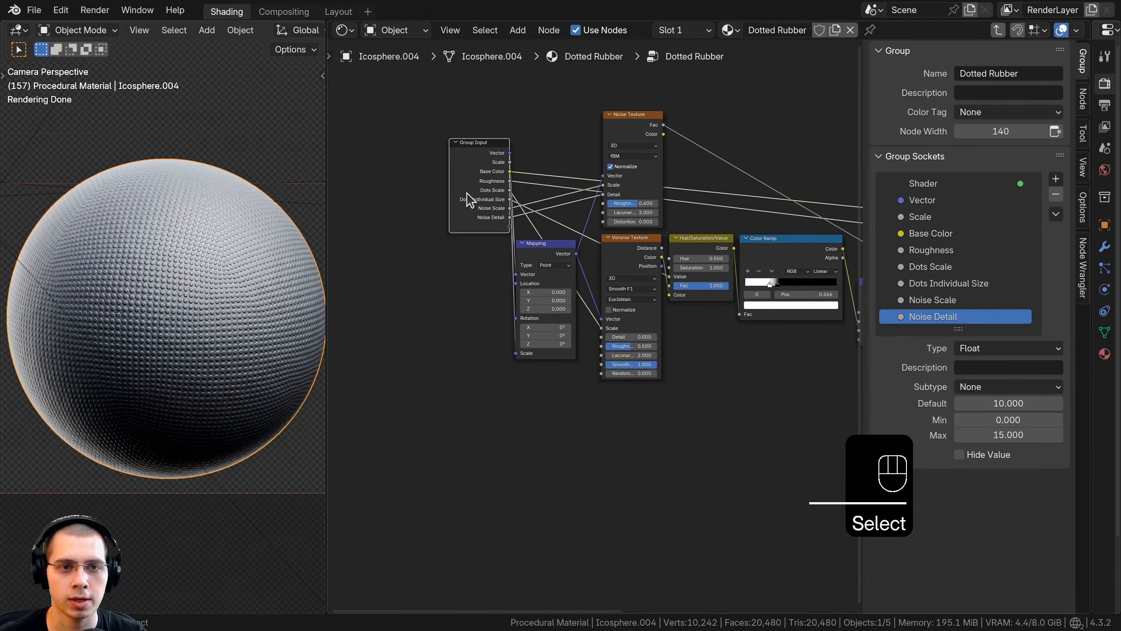
key("g")
left_click(807, 401)
middle_click_drag(807, 401, 615, 362)
scroll(613, 360, "up", 3)
key("g")
left_click(612, 352)
scroll(692, 344, "up", 3)
middle_click_drag(671, 316, 621, 391)
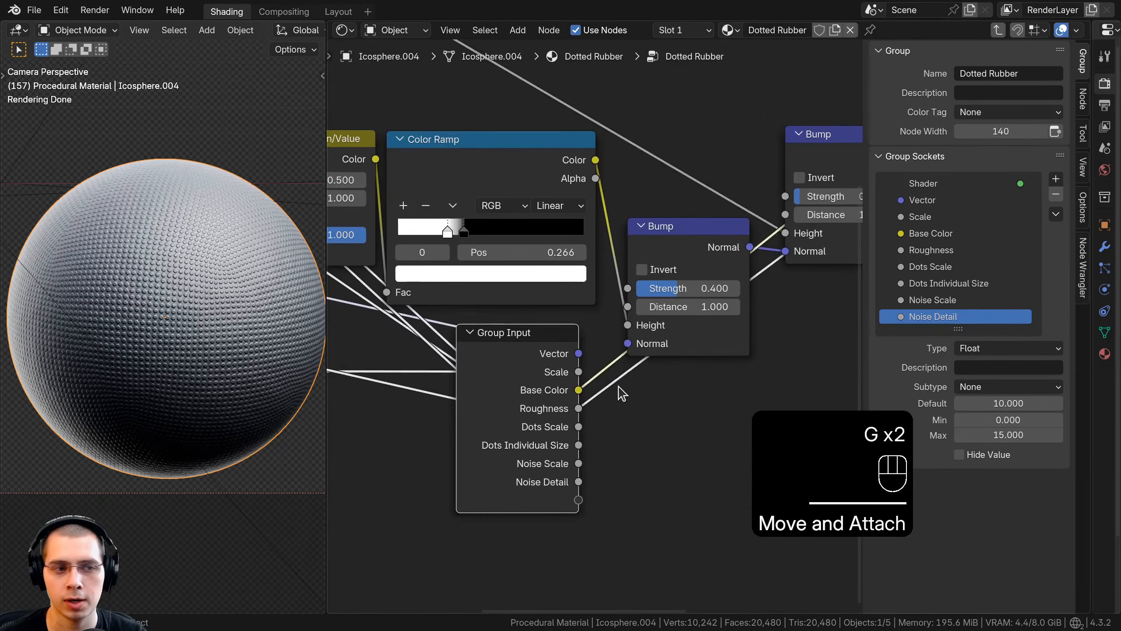
Step: Try a different Strength on the Bump node fed by the Color Ramp while viewing the dots up close
scroll(618, 380, "up", 2)
scroll(216, 351, "up", 5)
left_click_drag(735, 280, 768, 280)
right_click(768, 279)
Step: Expose the first Bump node's Strength as a group input and rename that socket Dots Bump Strength
left_click_drag(640, 274, 624, 441)
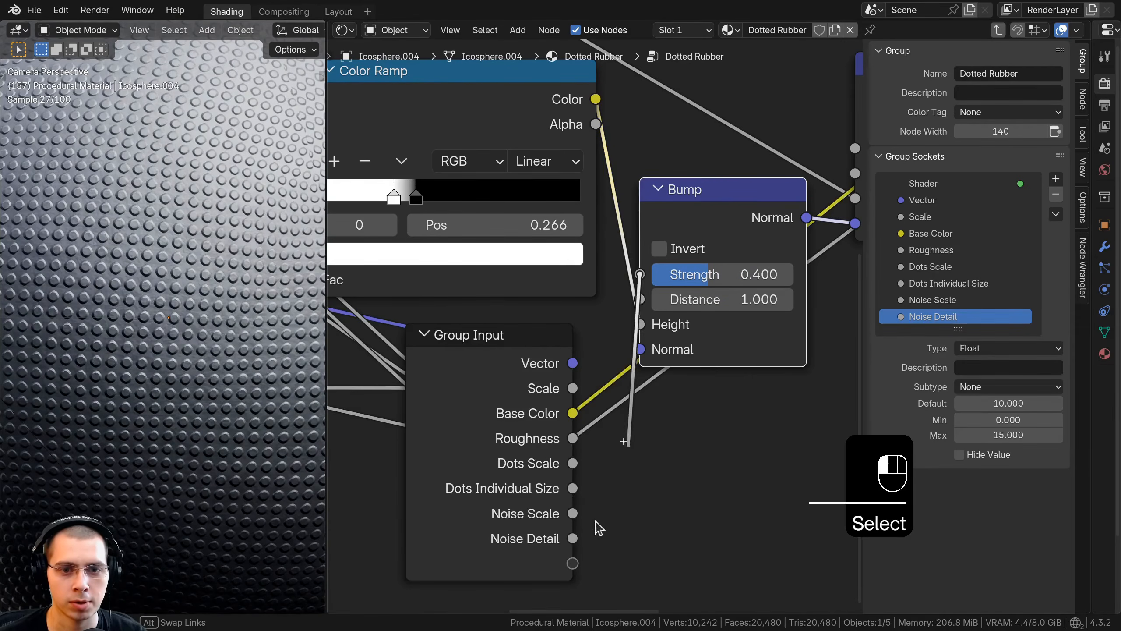
left_click_drag(568, 573, 572, 564)
double_click(930, 316)
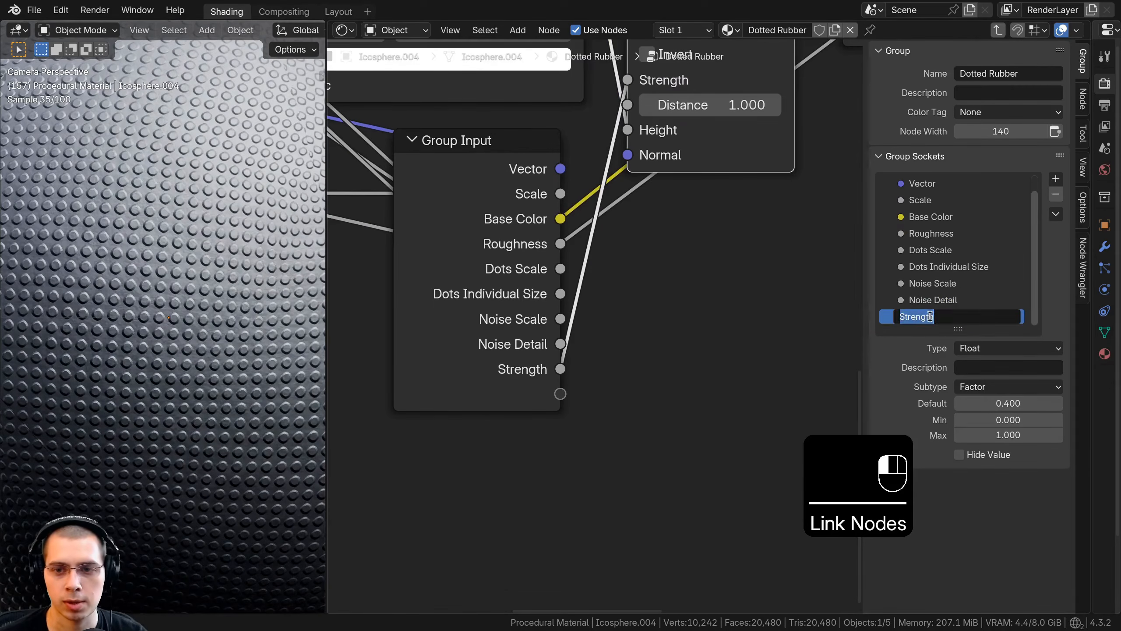
type("Dots Bump")
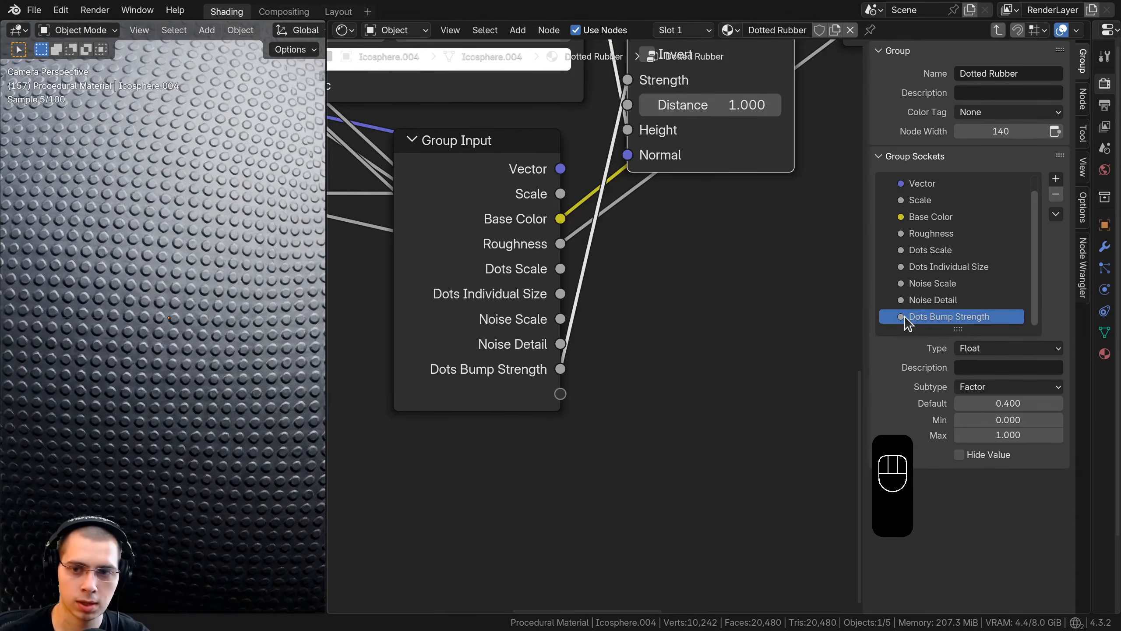
Step: Expose the second Bump node's Strength as a group input and rename that socket Noise Bump Strength
scroll(674, 248, "down", 2)
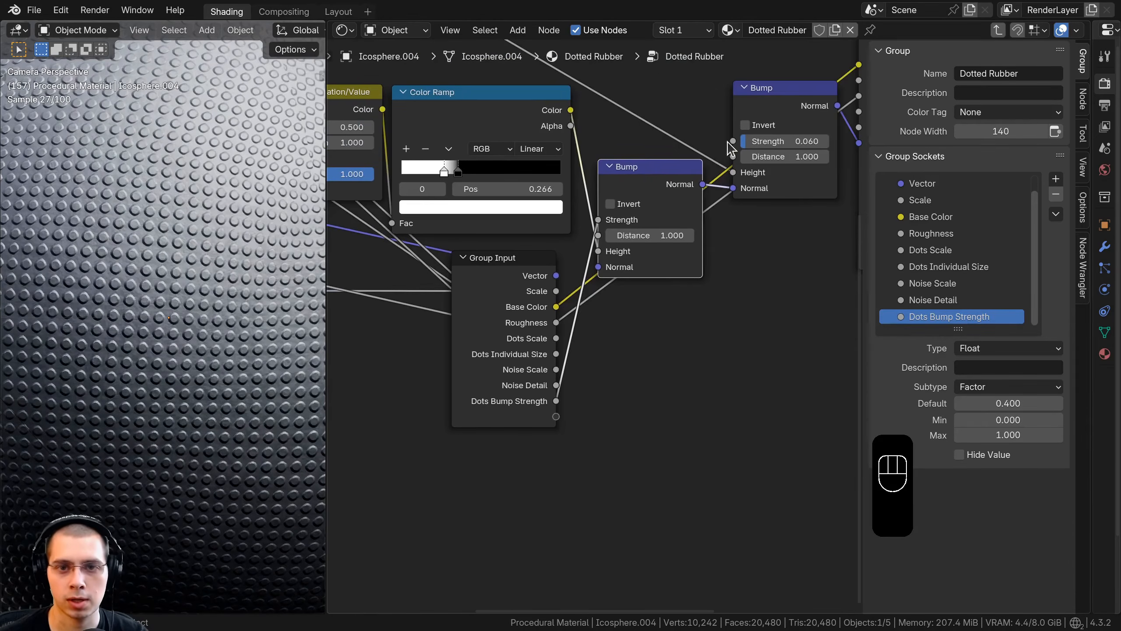
left_click_drag(736, 142, 557, 417)
key("ctrl+z")
double_click(905, 350)
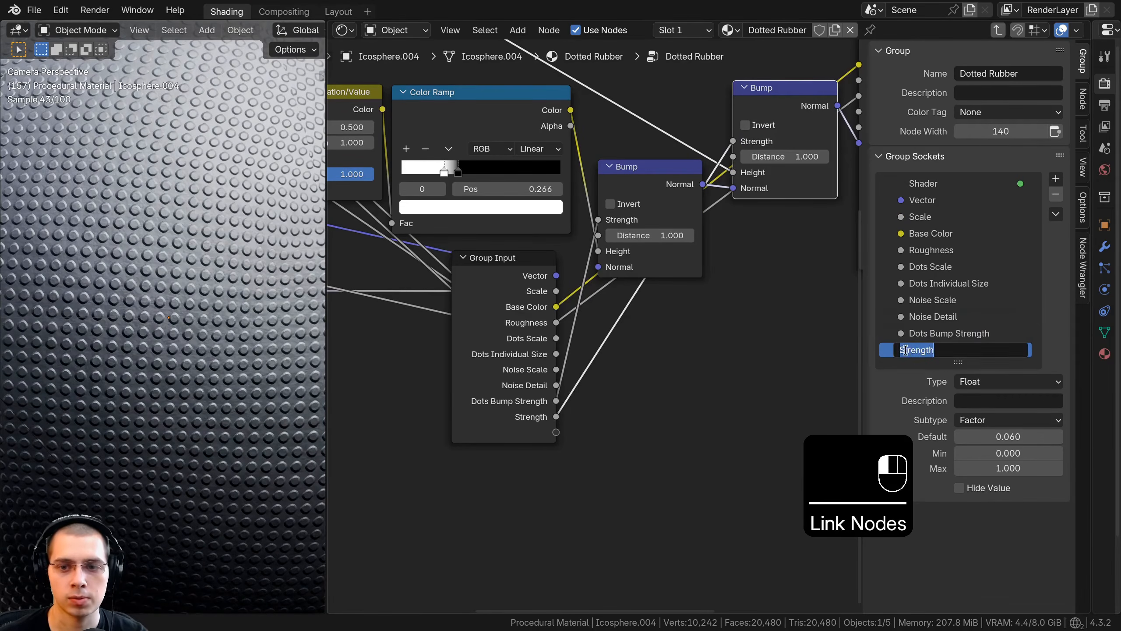
type("Noise Bump")
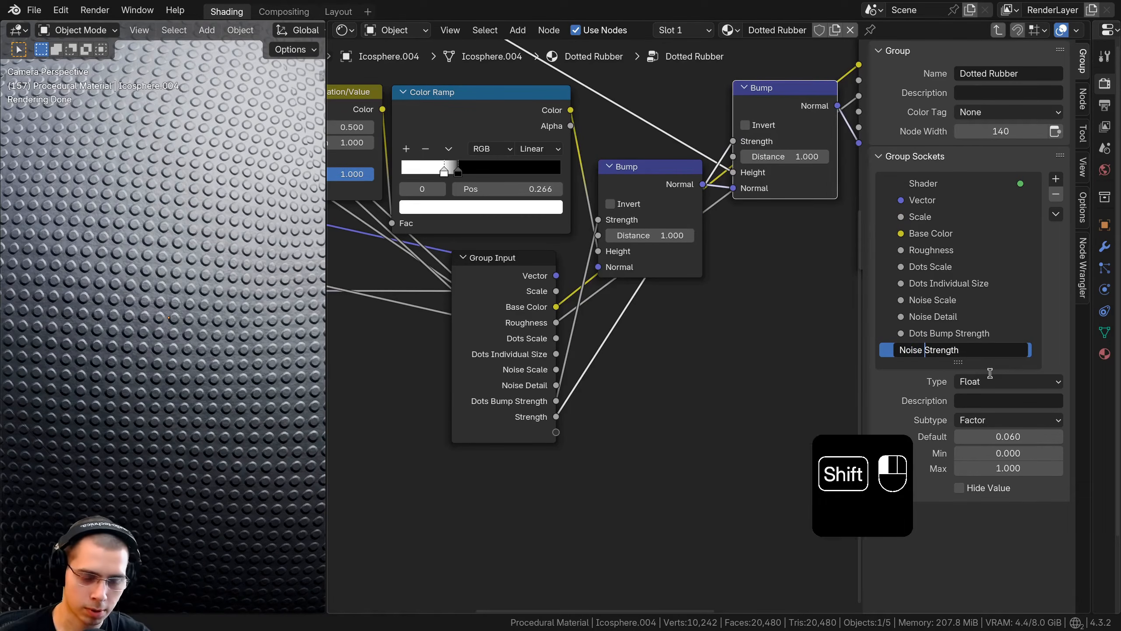
key("Return")
Step: Move the Group Input back to the start of the node tree, above the Mapping node, and exit the group
key("n")
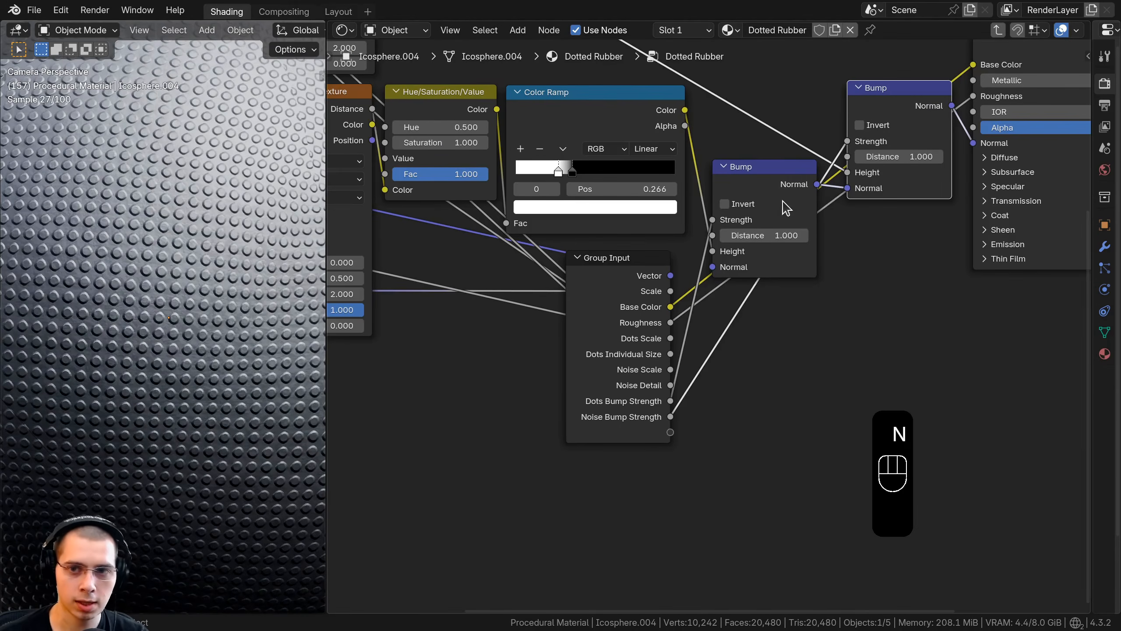
scroll(733, 279, "down", 2)
scroll(641, 352, "down", 3)
left_click(641, 352)
key("g")
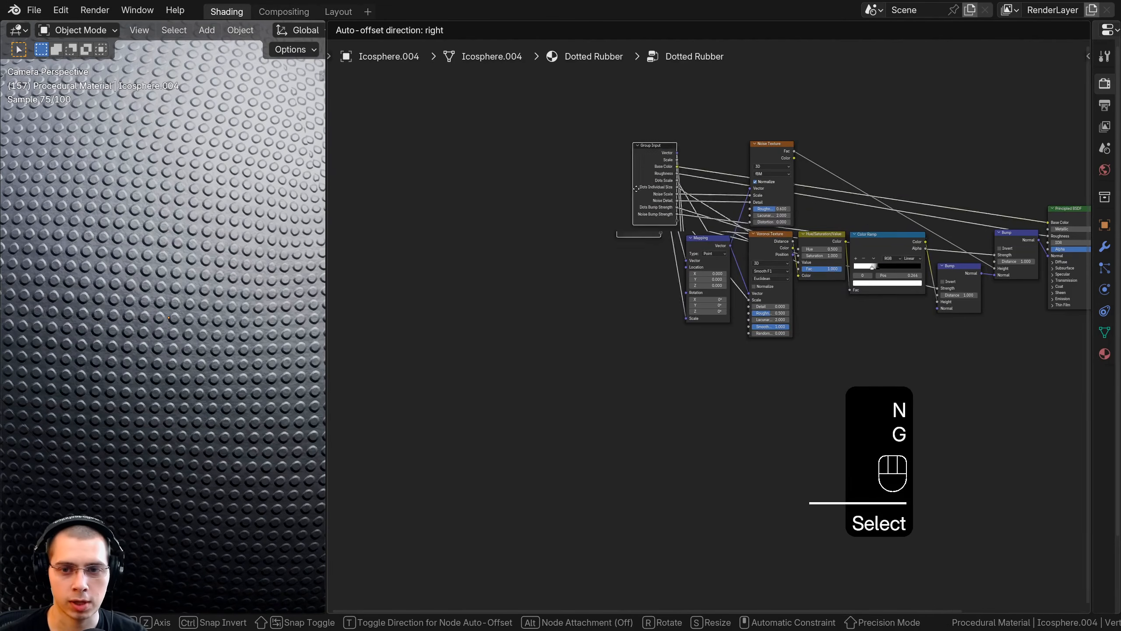
left_click(786, 208)
key("Tab")
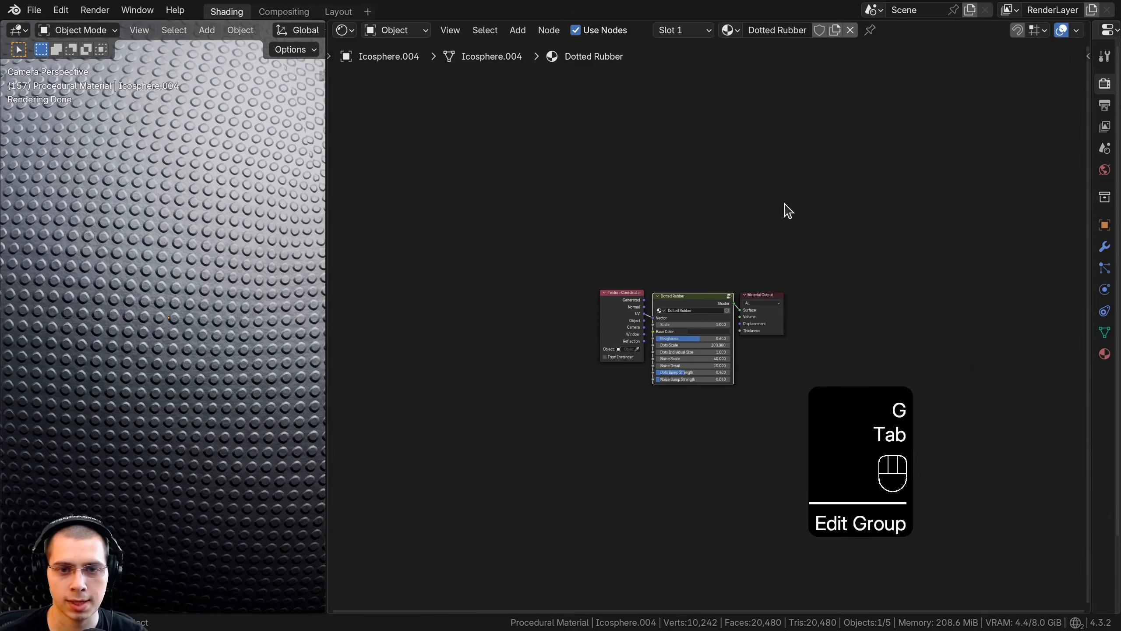
Step: Widen the 3D viewport and connect the Texture Coordinate's Object output to the Dotted Rubber group's Vector input
scroll(282, 247, "down", 5)
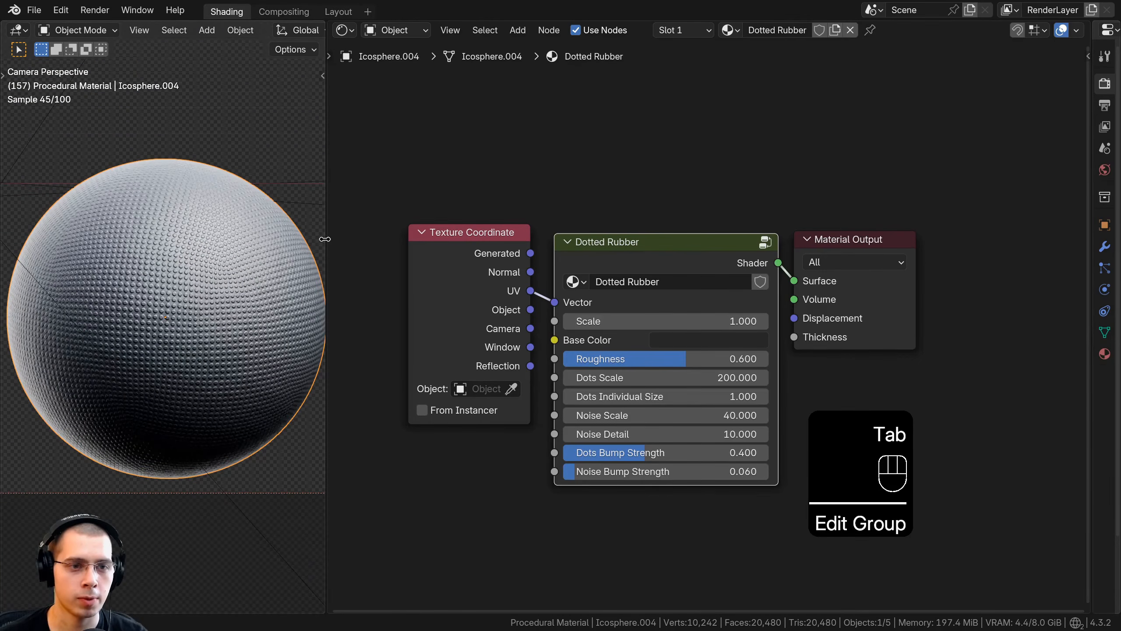
left_click_drag(325, 239, 368, 239)
scroll(517, 475, "up", 1)
key("a")
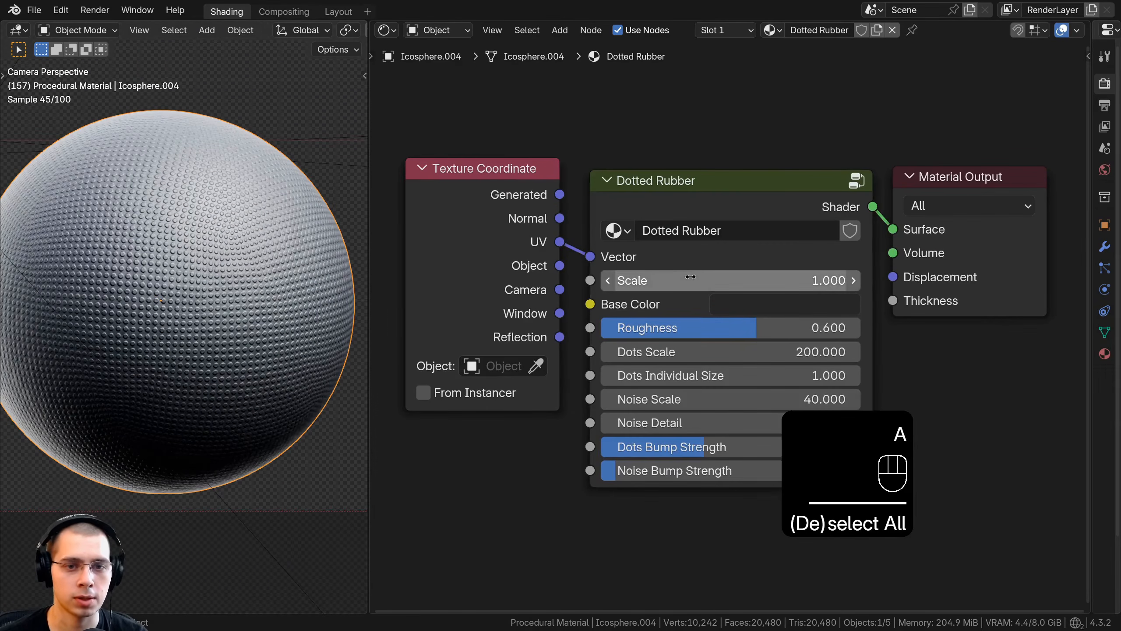
mouse_move(690, 277)
left_mouse_down()
mouse_move(770, 277)
mouse_move(624, 276)
mouse_move(690, 276)
left_mouse_up()
left_click_drag(465, 233, 434, 232)
left_click_drag(529, 266, 578, 260)
Step: Add a plane, scale it down and place it beside the sphere as a second test object
middle_click_drag(200, 267, 187, 217, "shift")
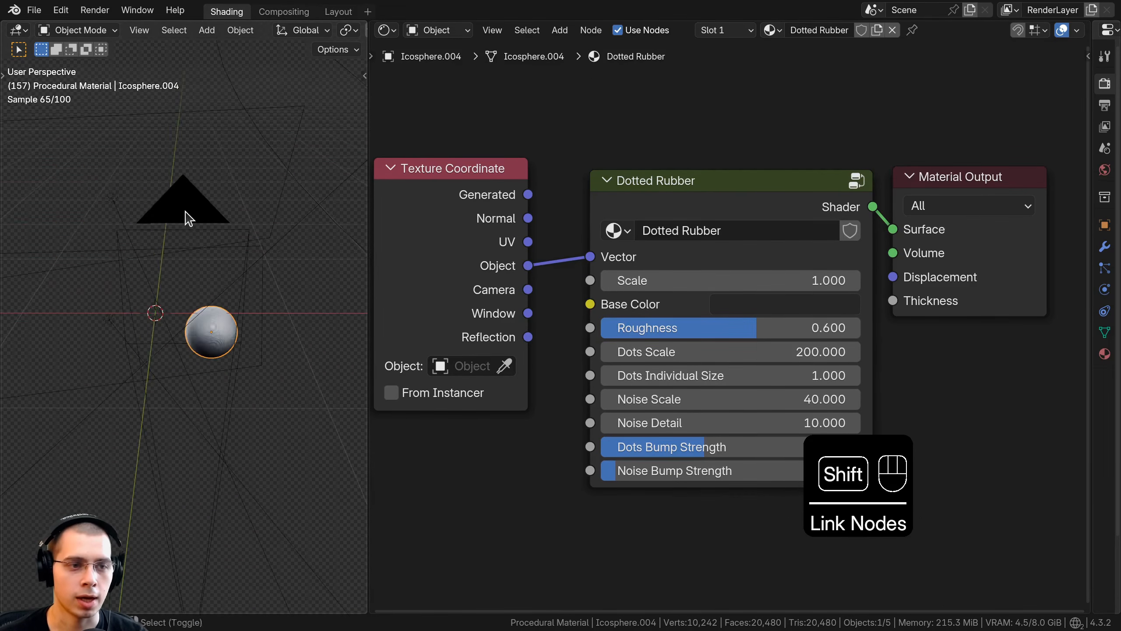
key("shift+a")
mouse_move(177, 232)
left_click(249, 232)
key("s")
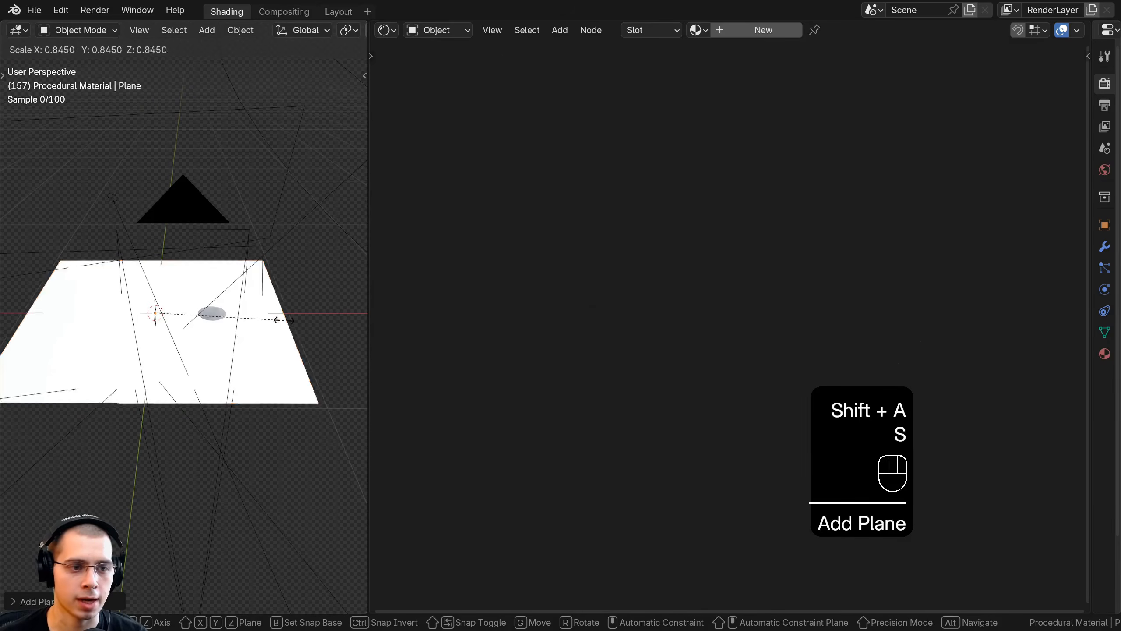
left_click(207, 316)
key("g")
left_click(233, 307)
key("ctrl+a")
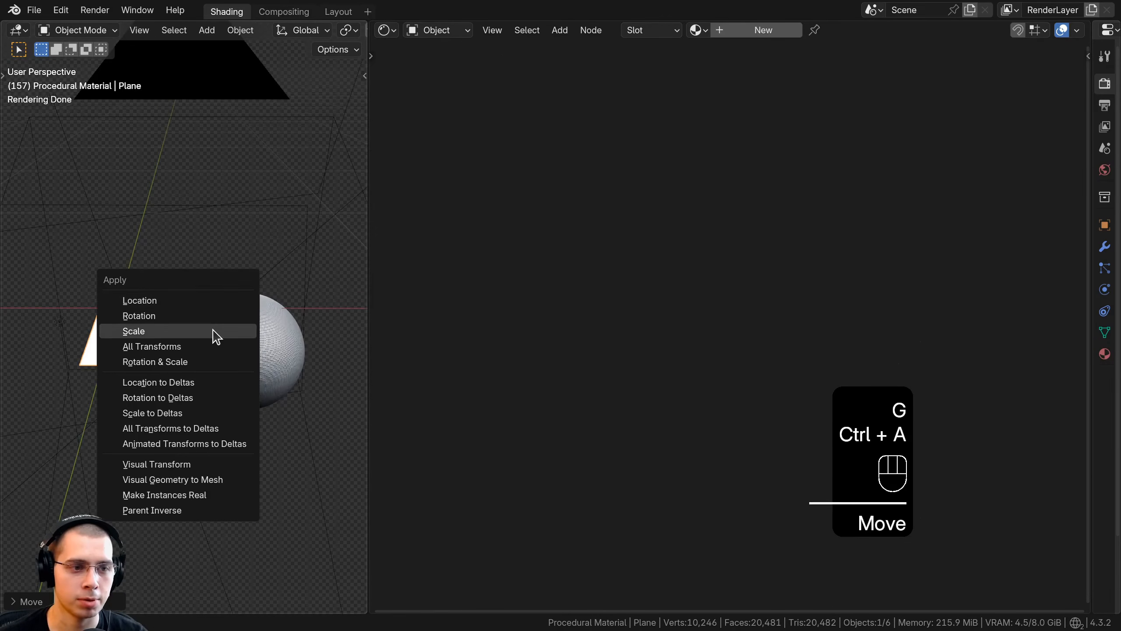
Step: Assign the sphere's Dotted Rubber material to the plane and examine the dots on its flat surface
left_click(270, 318)
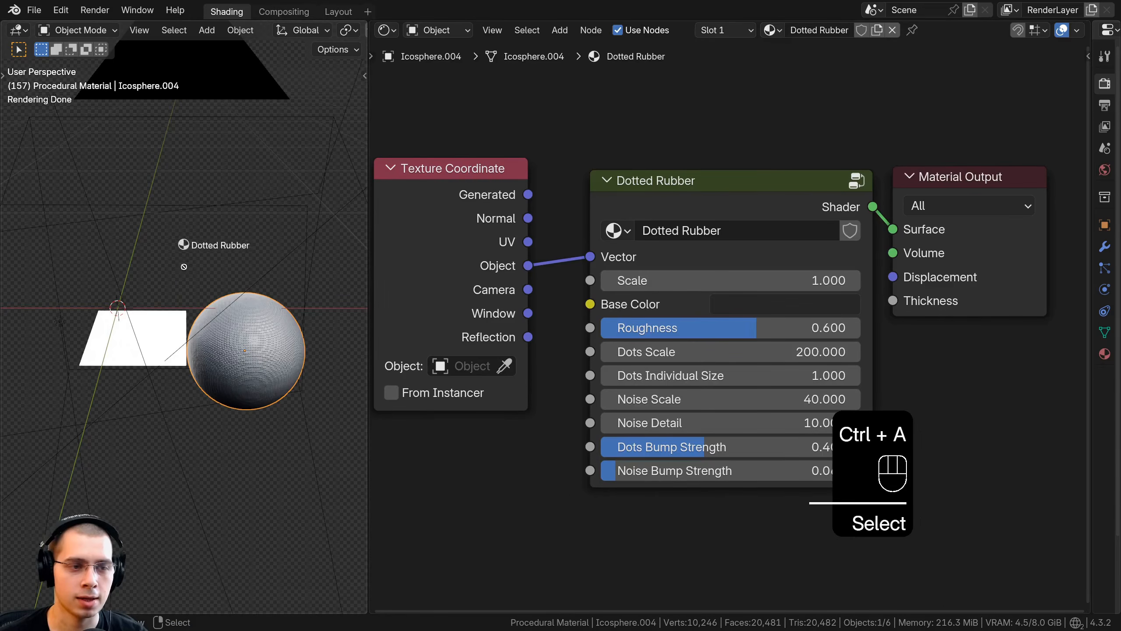
left_click_drag(184, 266, 156, 332)
left_click(155, 333)
key("KP_Decimal")
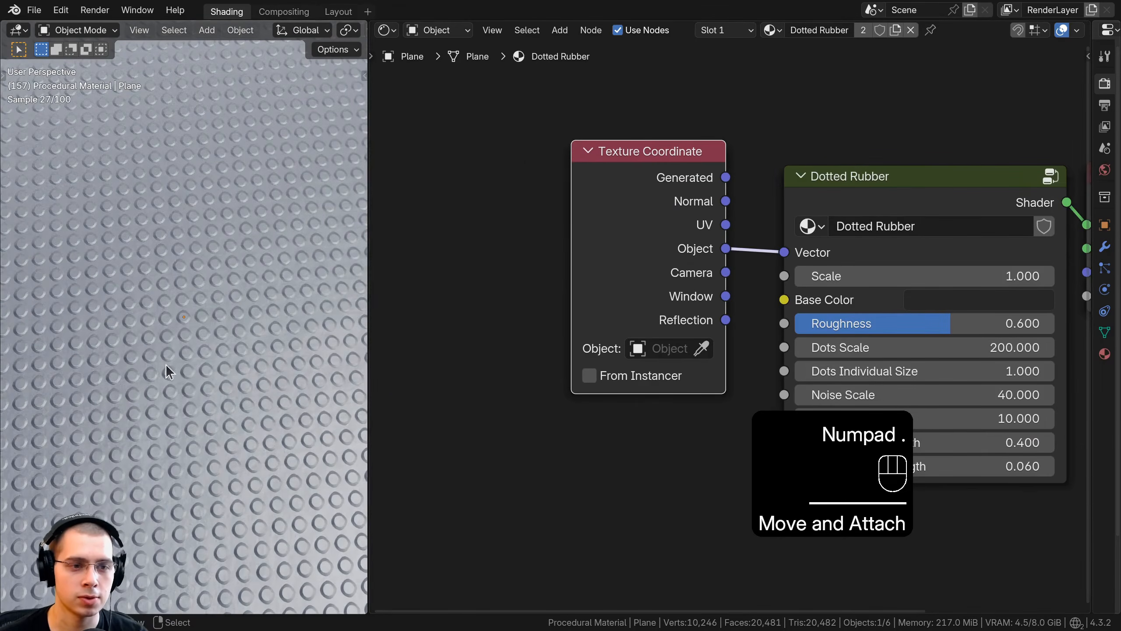
middle_click_drag(166, 365, 13, 301)
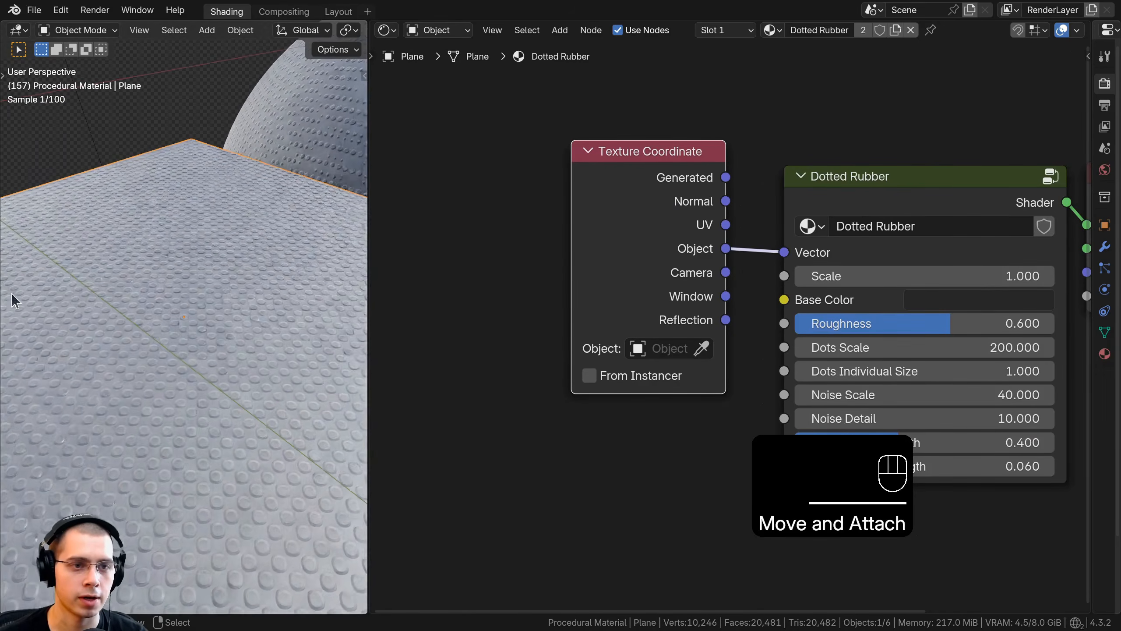
mouse_move(254, 305)
middle_mouse_down()
mouse_move(221, 320)
mouse_move(255, 299)
middle_mouse_up()
scroll(210, 329, "down", 6)
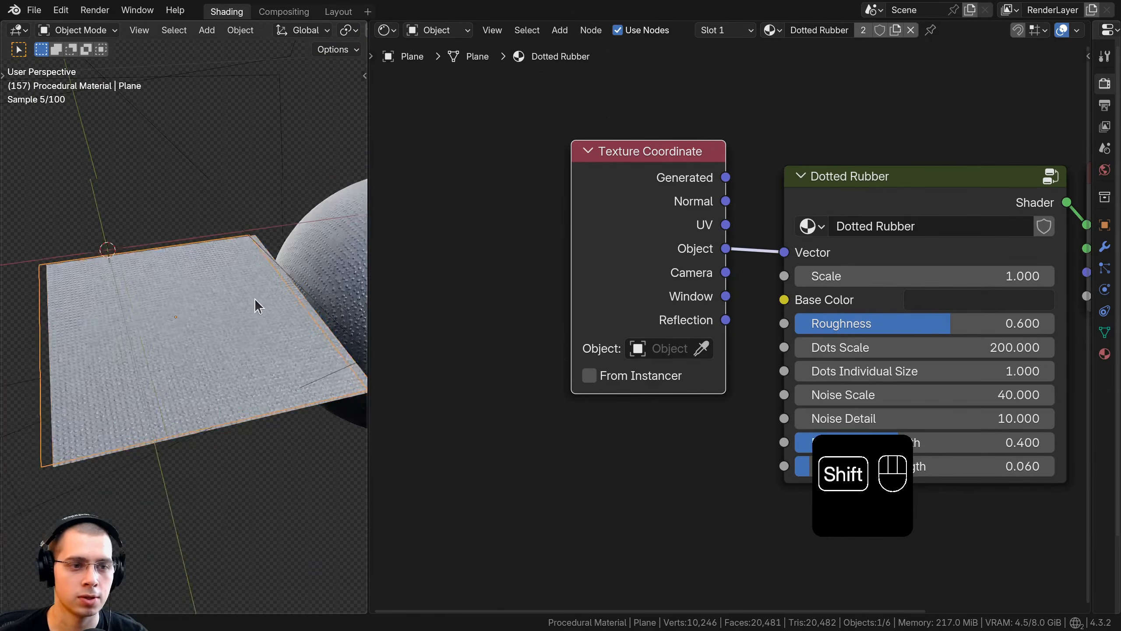
Step: Delete the test plane and return to the camera view with the sphere selected
key("x")
left_click(267, 295)
left_click(274, 292)
key("KP_0")
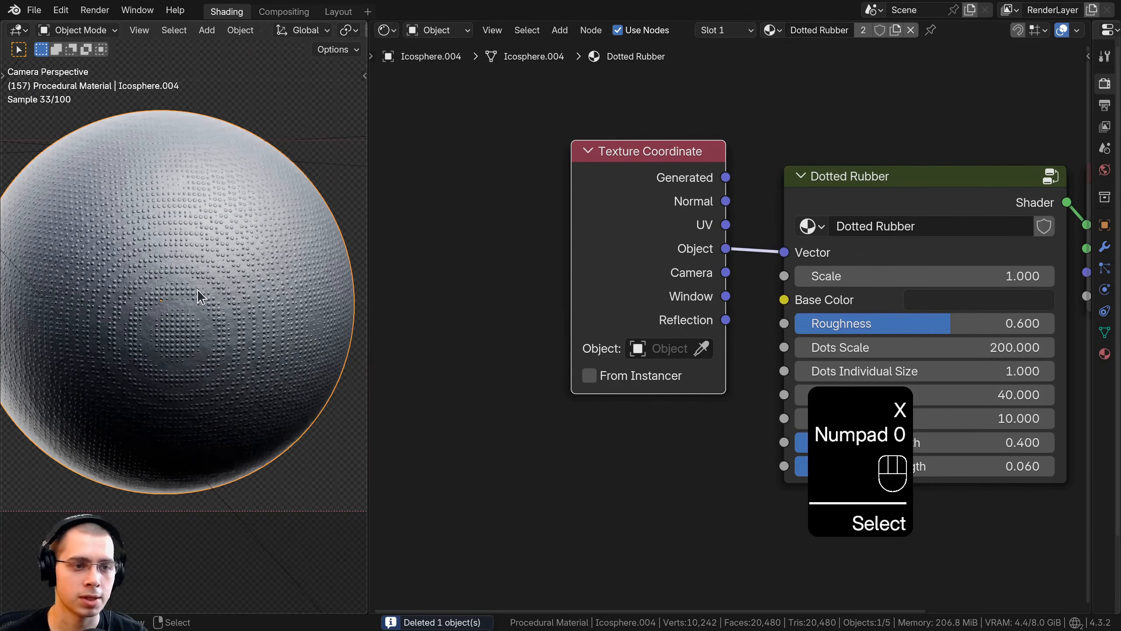
Step: Connect the Texture Coordinate's UV output to the group's Vector input and move that node closer to the group
left_click_drag(725, 225, 784, 252)
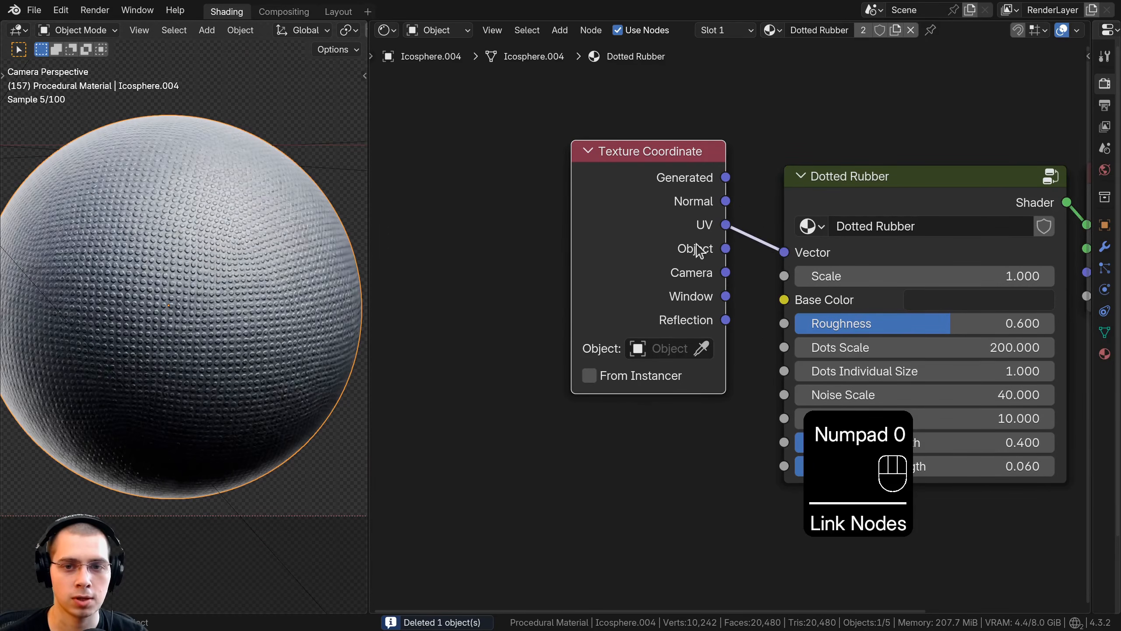
left_click_drag(708, 252, 749, 266)
middle_click_drag(863, 276, 638, 277)
scroll(653, 268, "up", 2)
key("a")
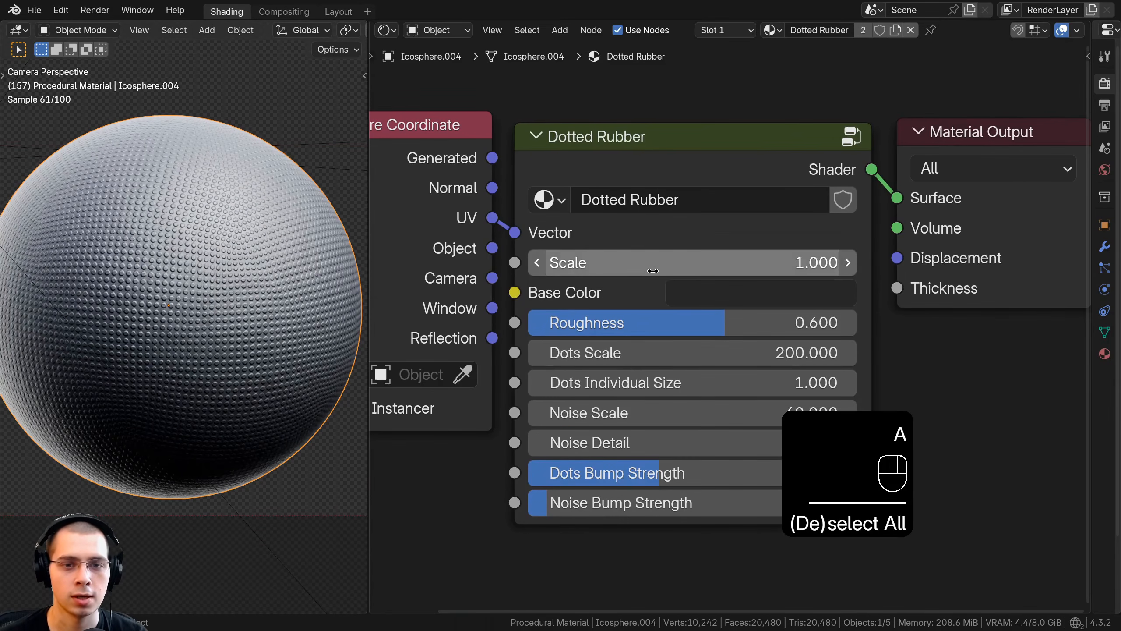
Step: Try a different Base Color on the group node, and align the Texture Coordinate node beside it
left_click(749, 305)
mouse_move(834, 392)
left_mouse_down()
mouse_move(836, 411)
mouse_move(834, 378)
left_mouse_up()
middle_click_drag(511, 311, 587, 278)
left_click_drag(518, 228, 518, 240)
scroll(613, 274, "down", 1)
middle_click_drag(636, 282, 615, 281)
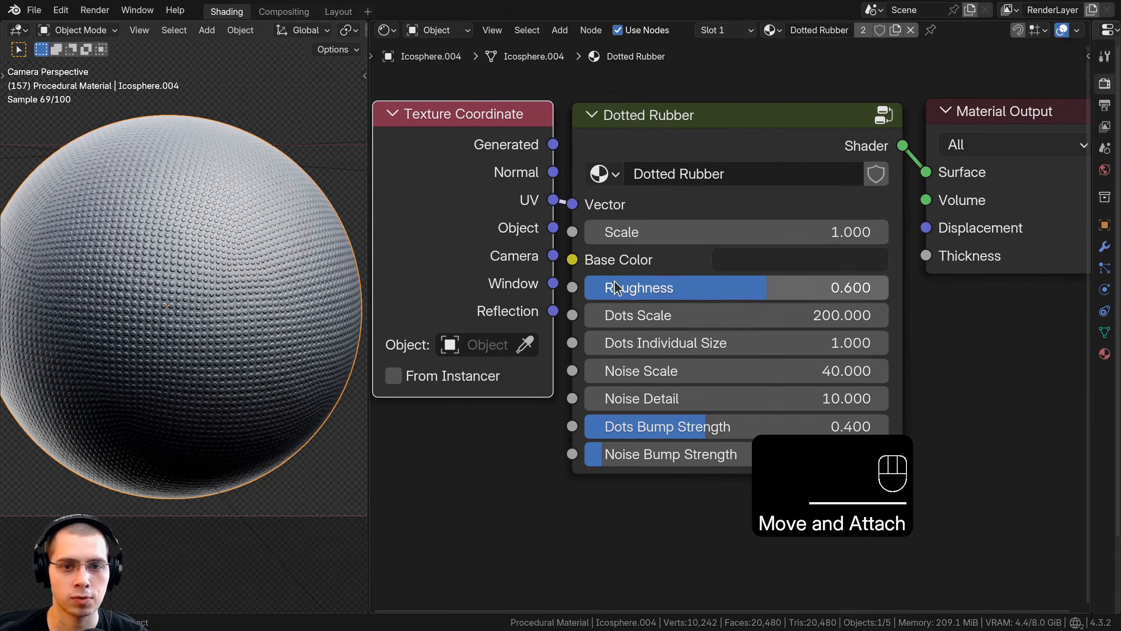
Step: Try different values for Dots Scale, Dots Individual Size and Noise Scale on the Dotted Rubber group node
left_click_drag(617, 288, 530, 315)
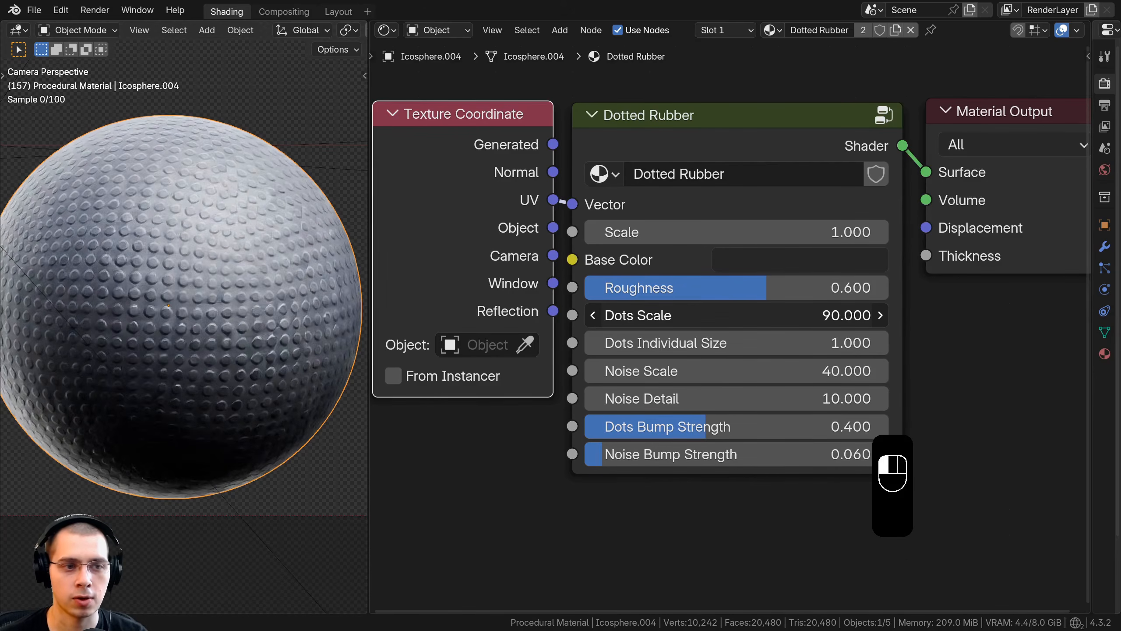
right_click(719, 315)
left_click_drag(724, 342, 751, 371, "shift")
right_click(760, 342)
right_click(695, 371)
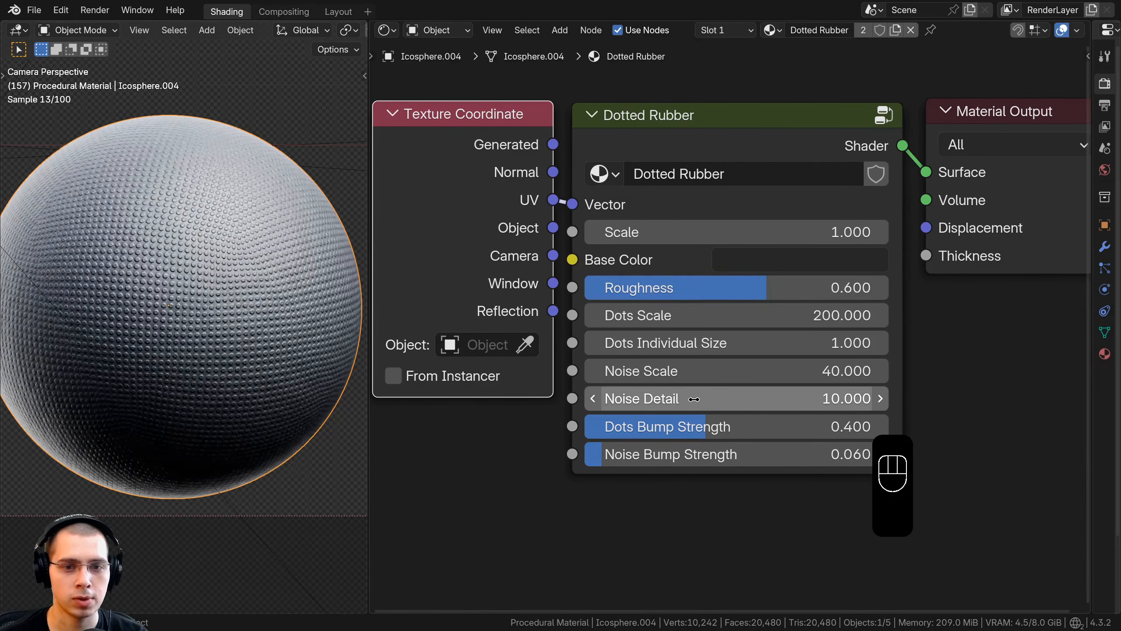
Step: Try different values for Noise Detail, Dots Bump Strength and Noise Bump Strength on the Dotted Rubber group node
left_click_drag(695, 399, 777, 454)
right_click(654, 399)
right_click(618, 427)
right_click(777, 454)
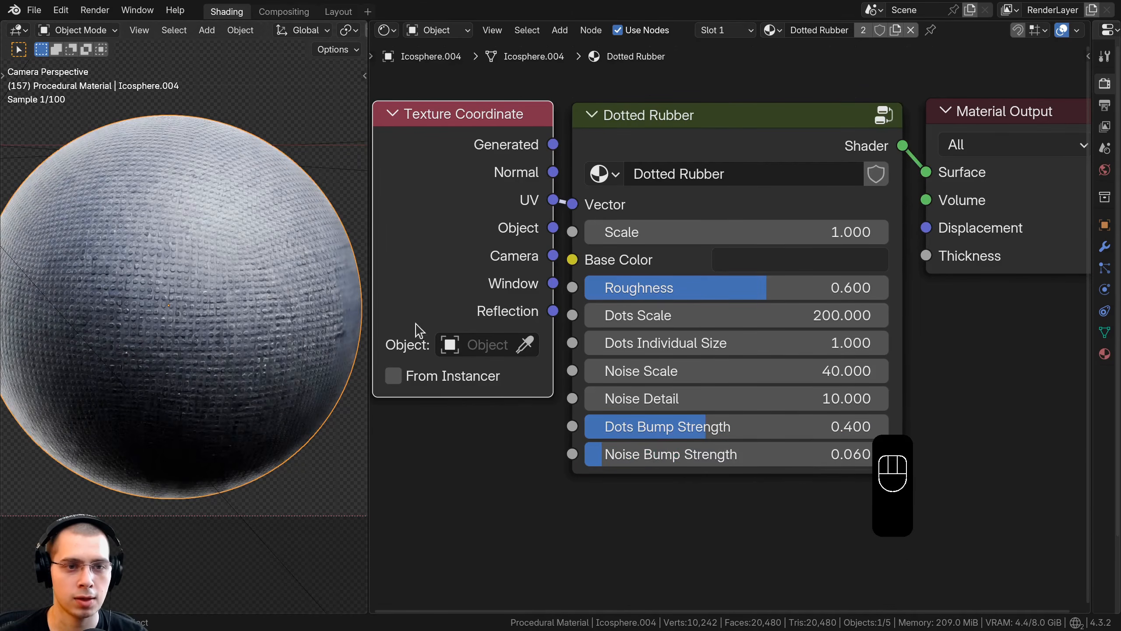
Step: Unhide all the spheres, deselect everything, and show the four rubber materials in a maximized 3D viewport without overlays
key("alt+h")
key("a")
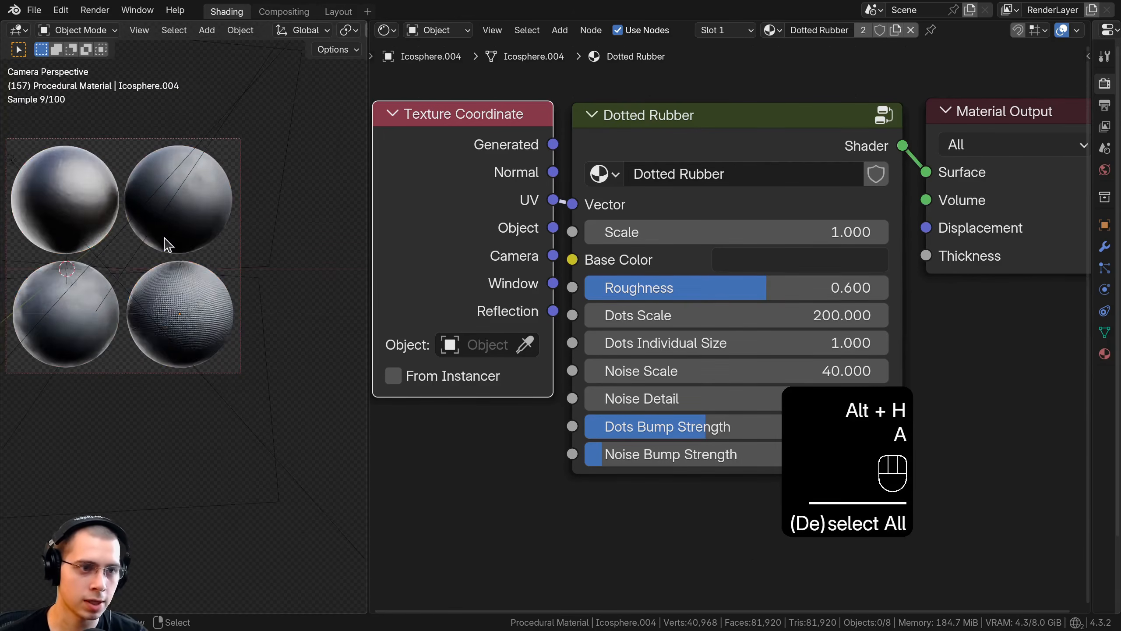
key("ctrl+space")
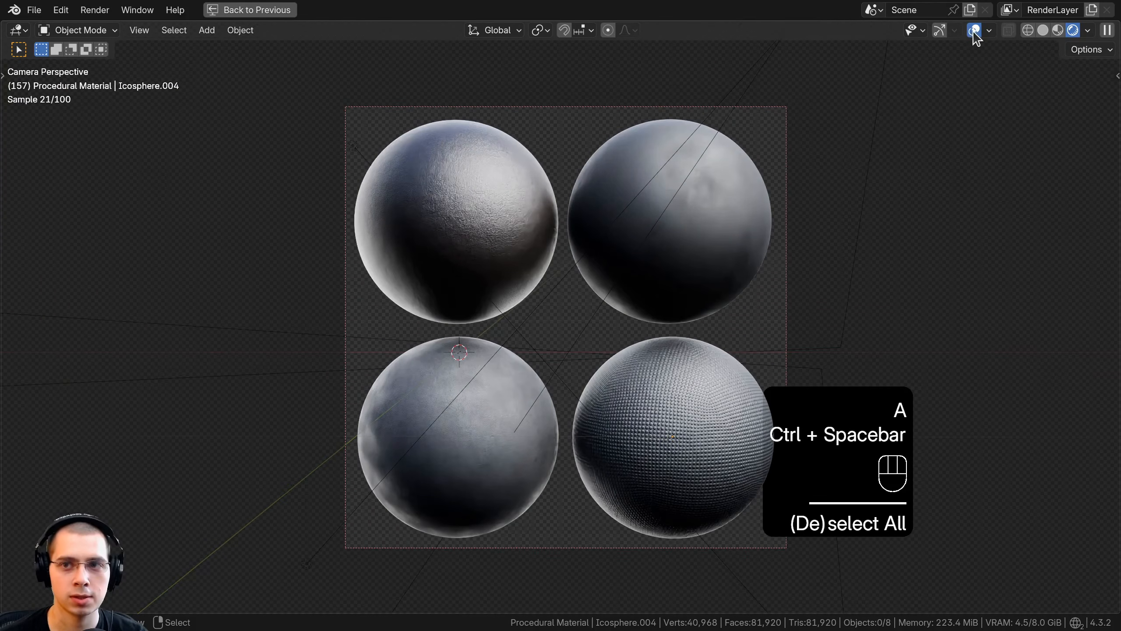
left_click(974, 33)
middle_click_drag(866, 267, 839, 220, "ctrl")
middle_click_drag(827, 233, 751, 229, "shift")
middle_click_drag(787, 229, 790, 214, "ctrl")
middle_click_drag(790, 213, 791, 199, "ctrl")
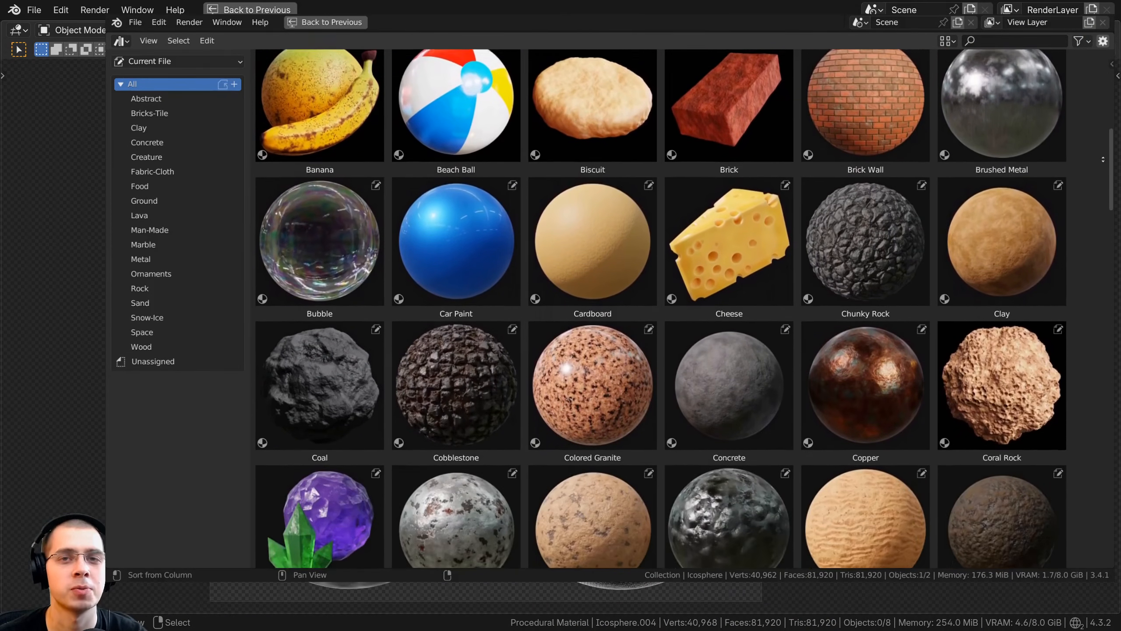
Step: Assign the Banana, Orange Peel and Cheese materials from the Food asset catalog to objects in the kitchen scene
left_click_drag(669, 318, 350, 188)
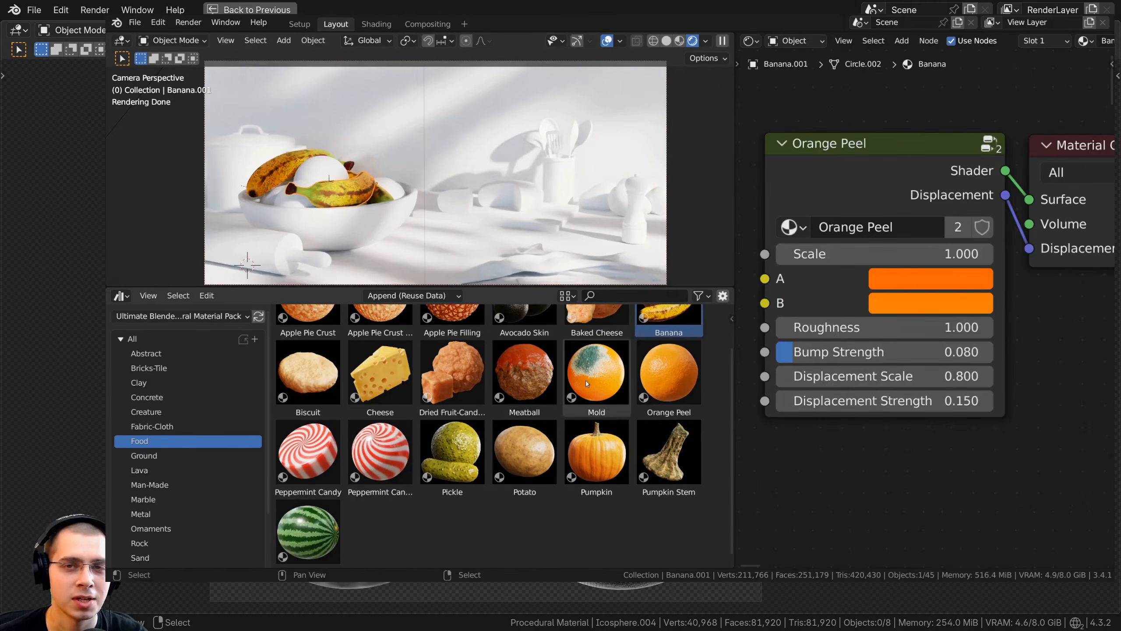
left_click_drag(669, 372, 313, 168)
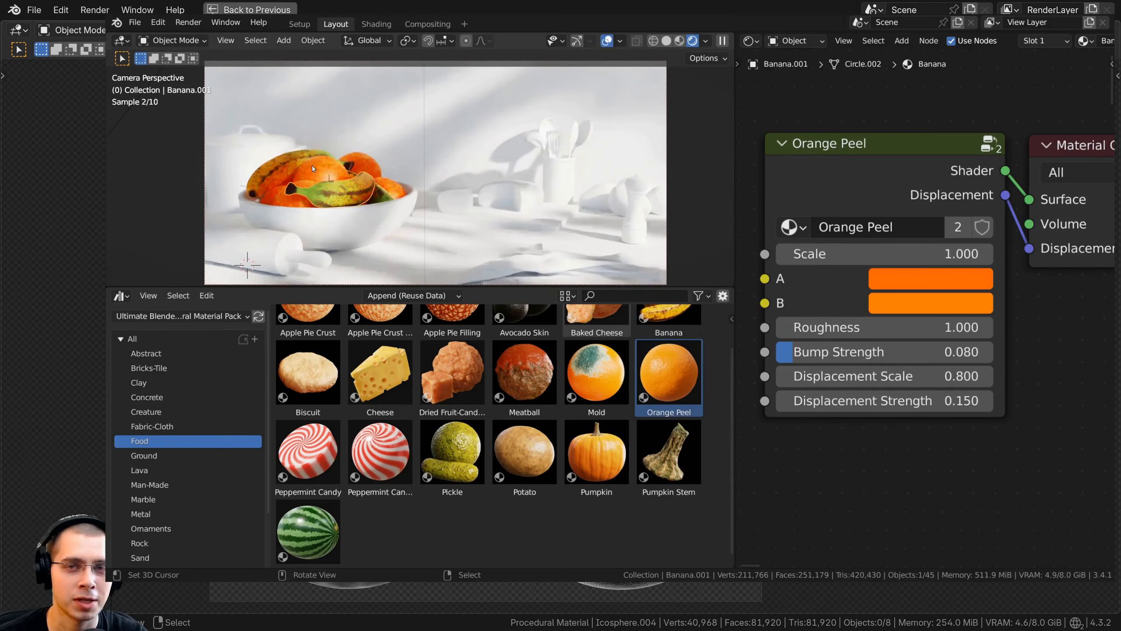
left_click_drag(380, 373, 420, 195)
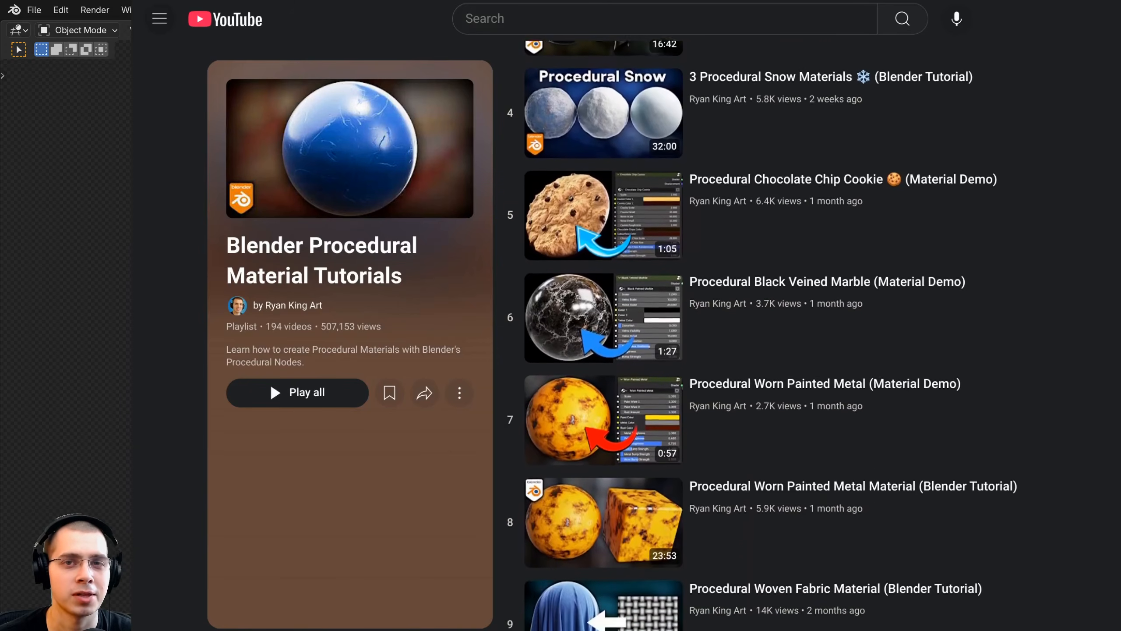